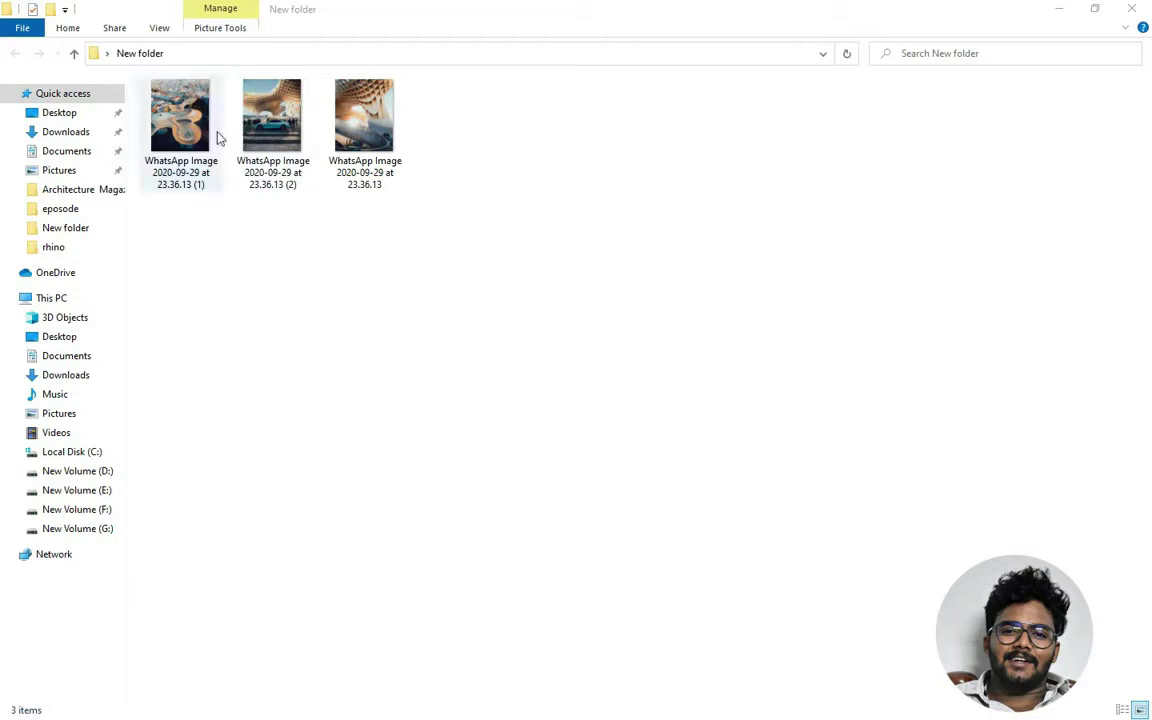
Step: Examine the three WhatsApp reference photos of the lattice canopy from above, street level and underneath
left_click(219, 138)
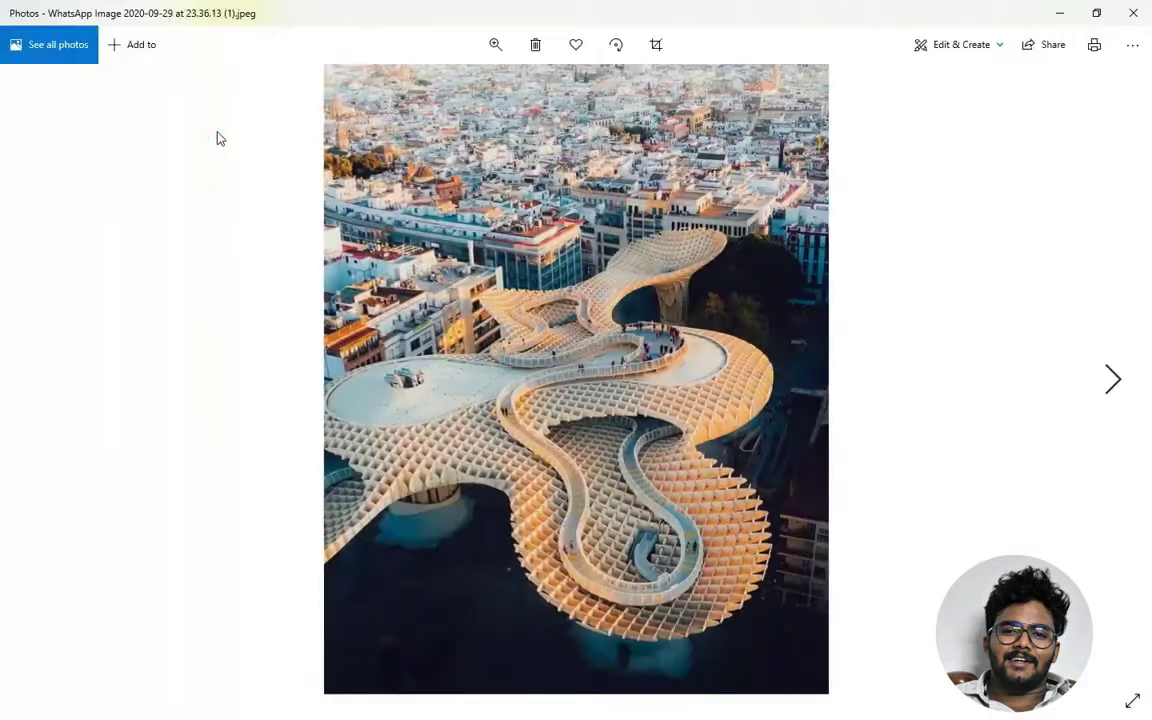
key("Right")
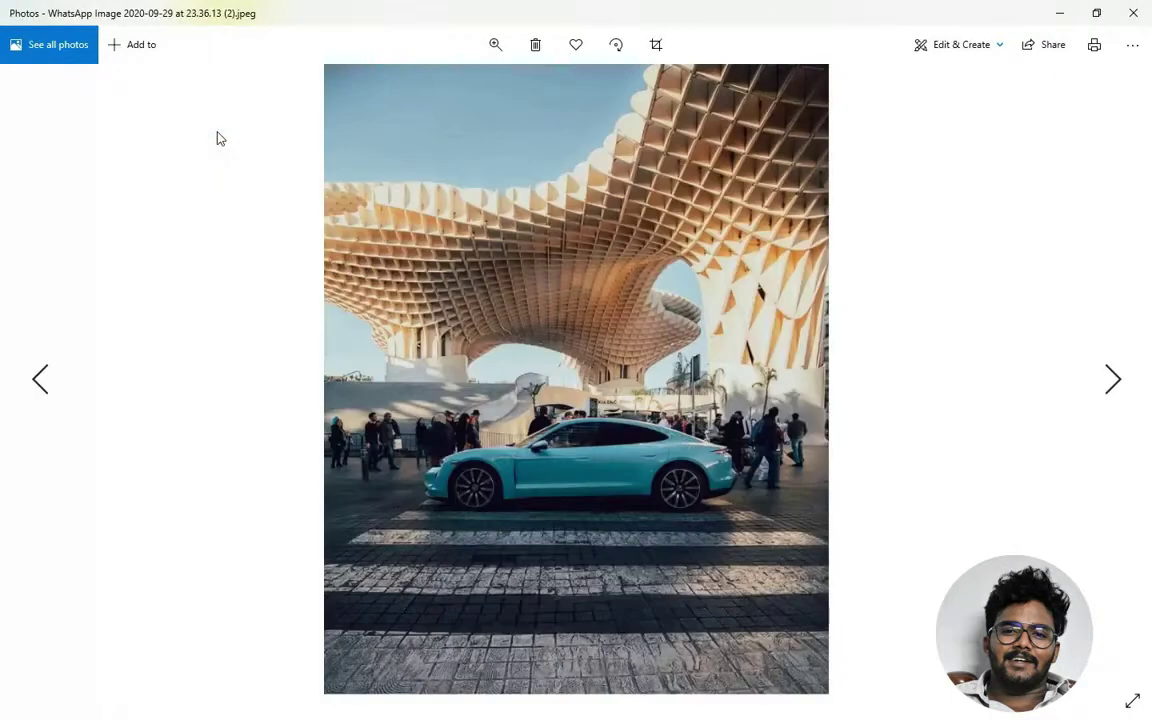
key("Right")
key("Left")
key("Left")
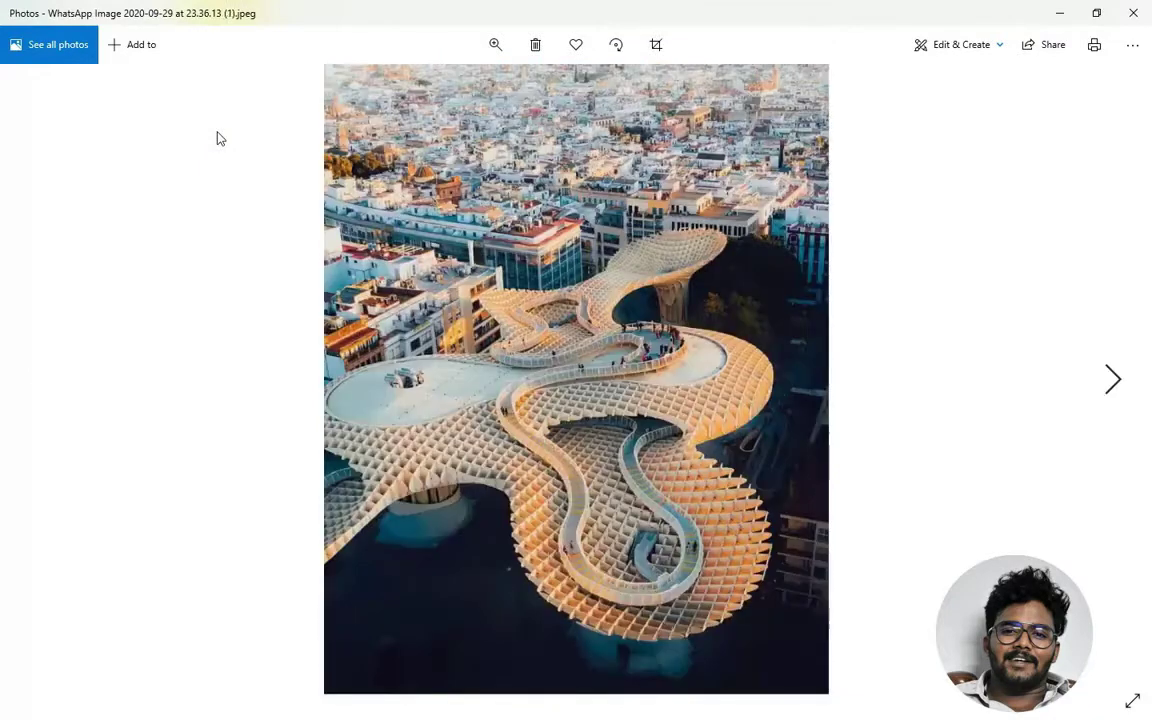
key("Right")
key("Right")
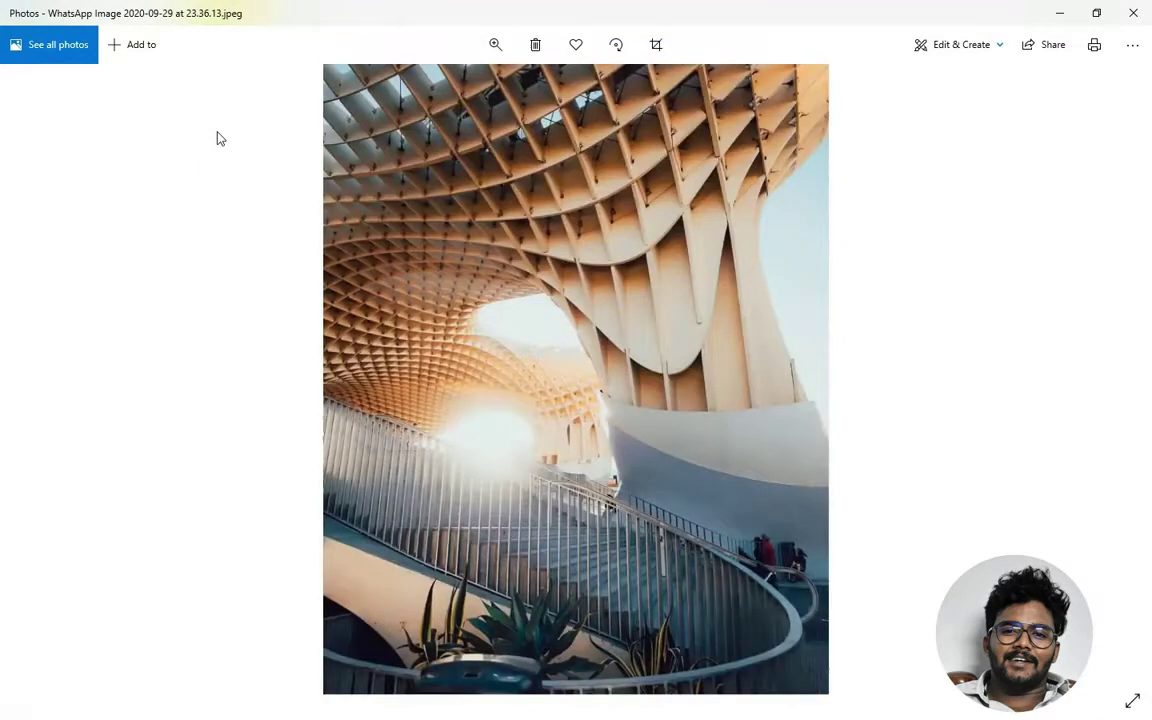
key("Left")
key("Left")
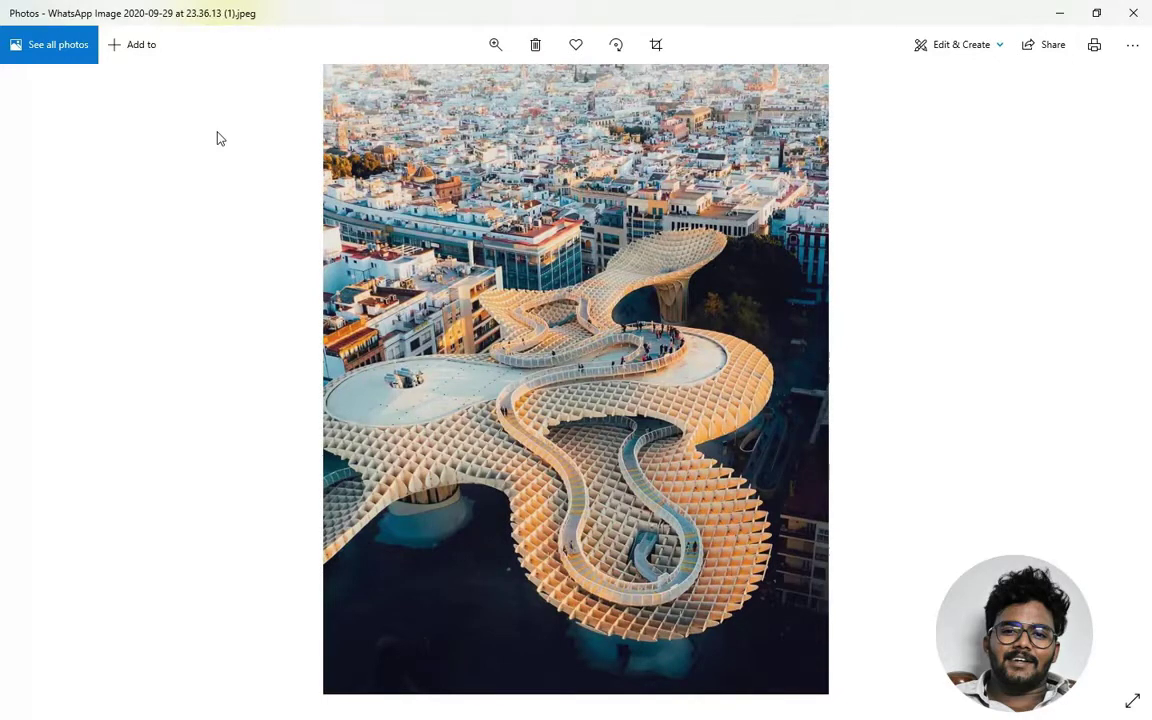
key("Right")
left_click(1133, 13)
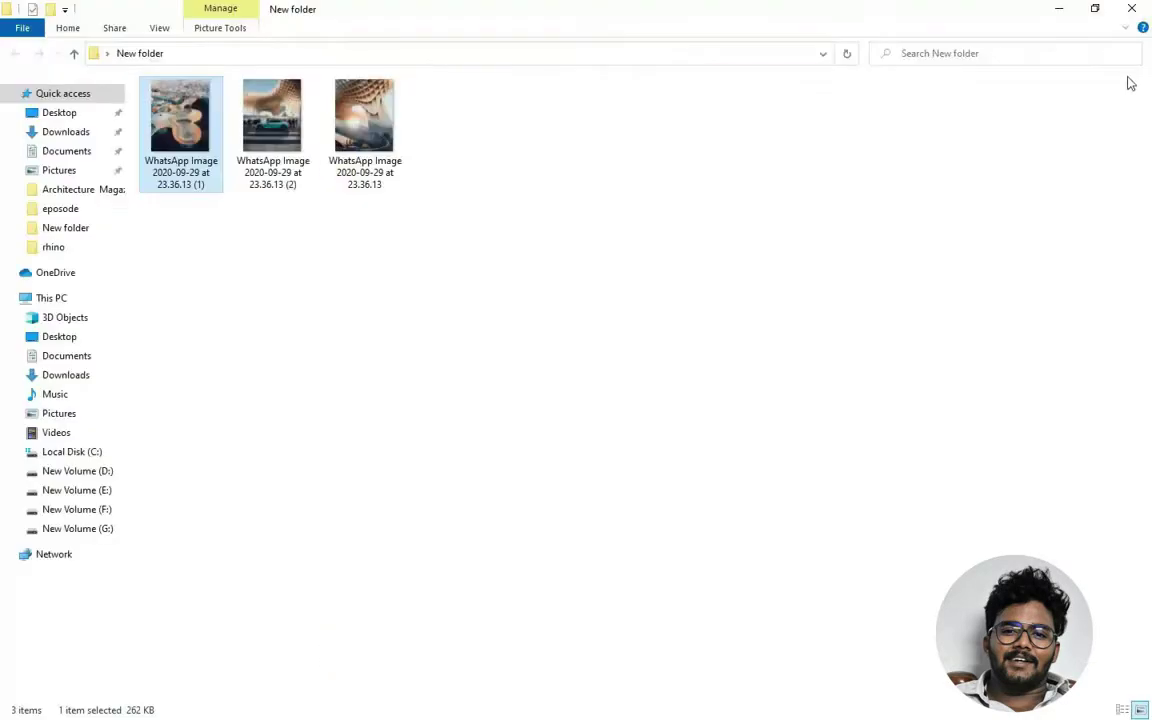
Step: Switch to Rhino, maximize the Top view and draw a rectangle about 38 m wide and 20 m high around the origin
left_click(760, 232)
left_click(1057, 12)
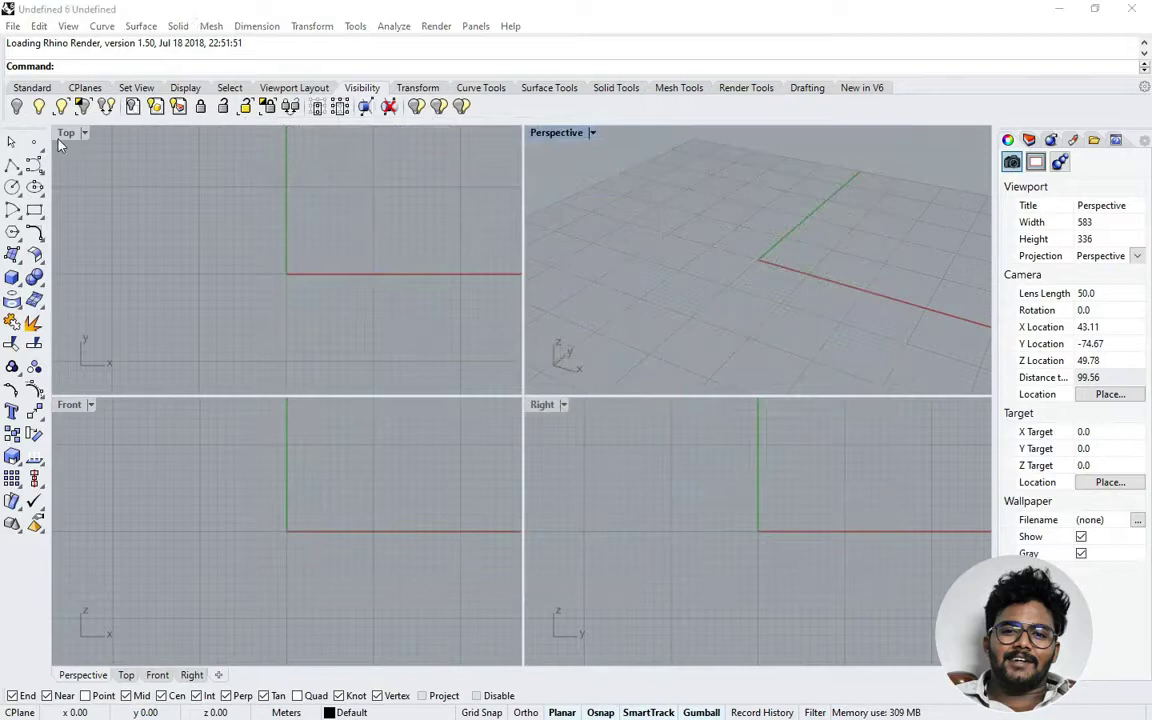
double_click(66, 133)
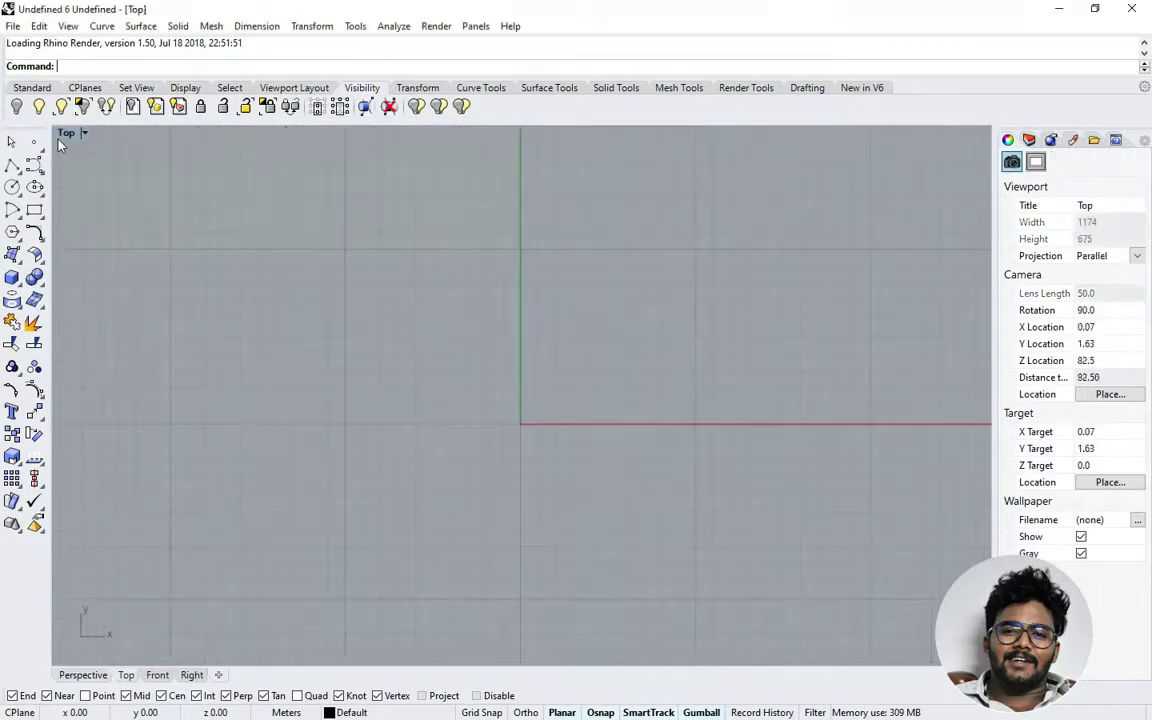
left_click(34, 209)
left_click(235, 217)
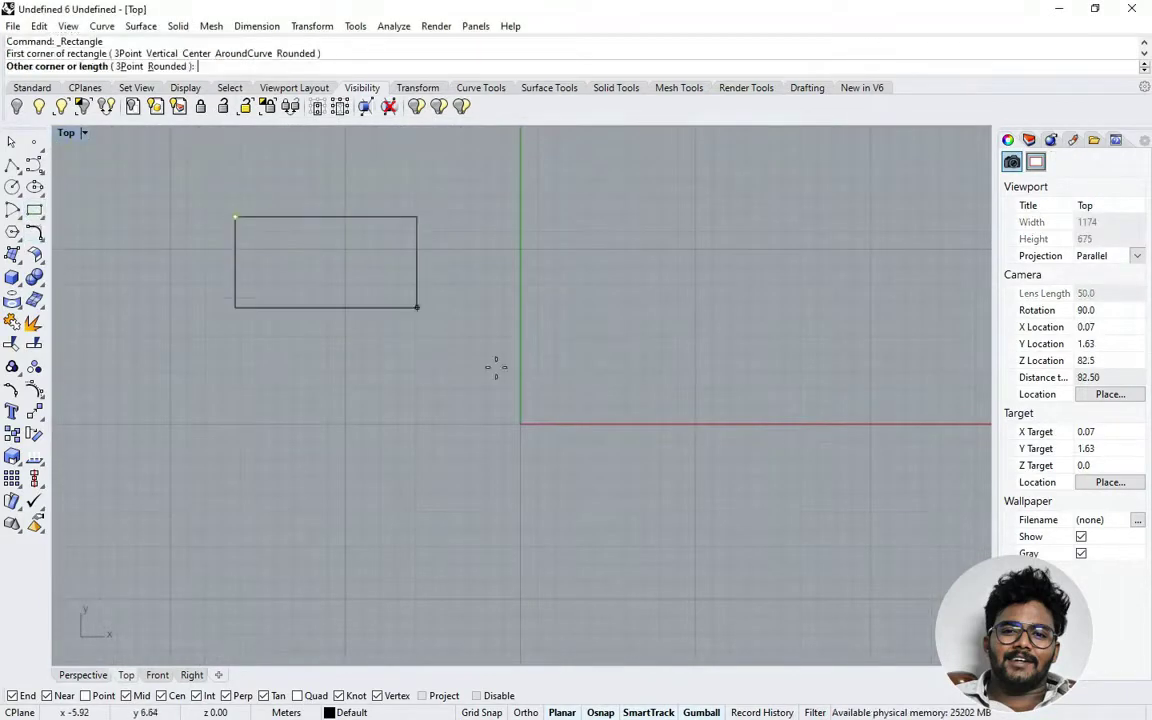
left_click(893, 567)
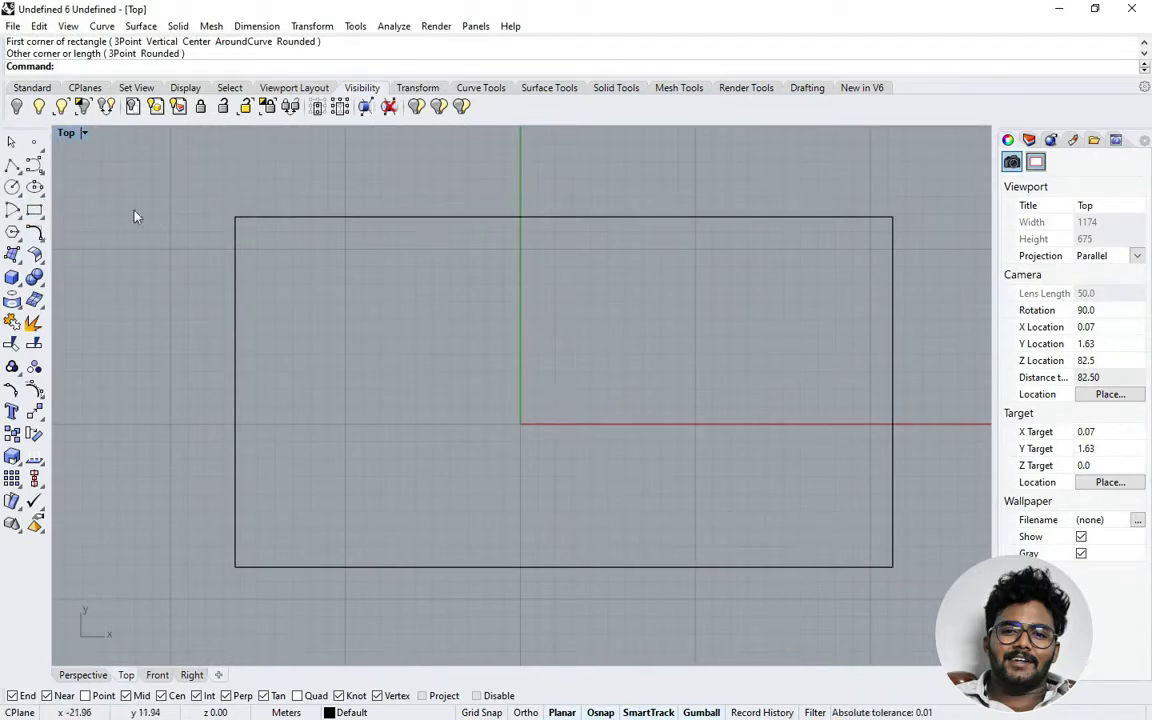
left_click(42, 181)
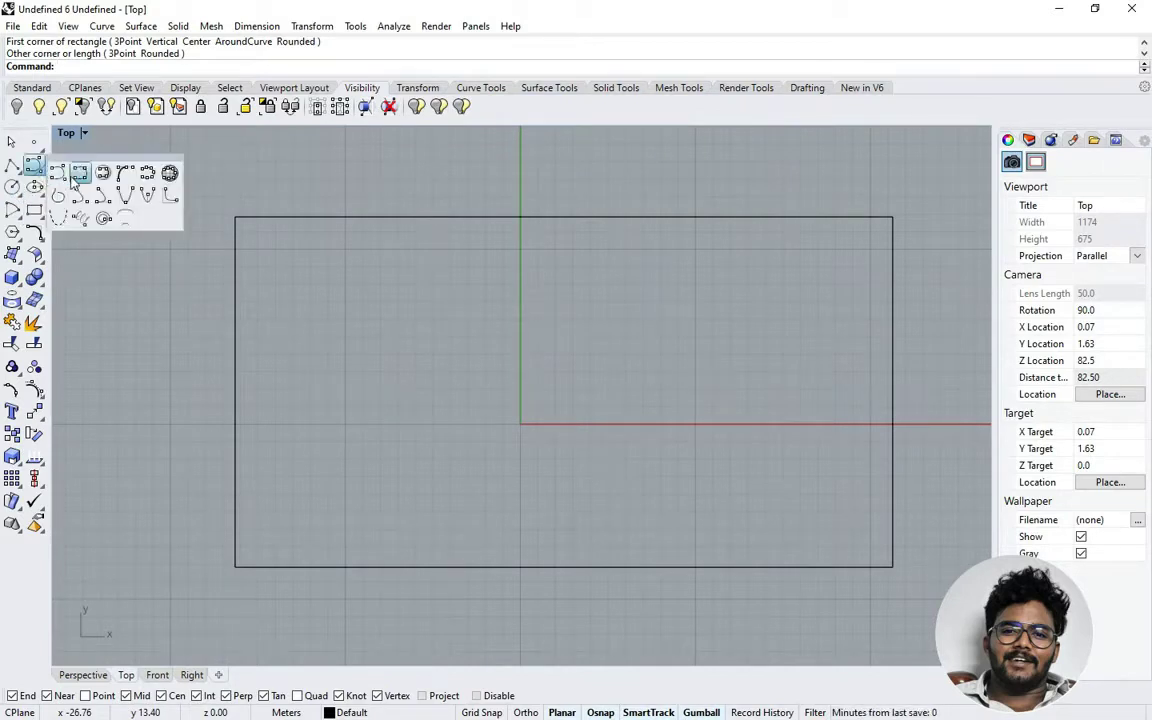
left_click(79, 173)
scroll(198, 360, "down", 3)
scroll(476, 458, "up", 1)
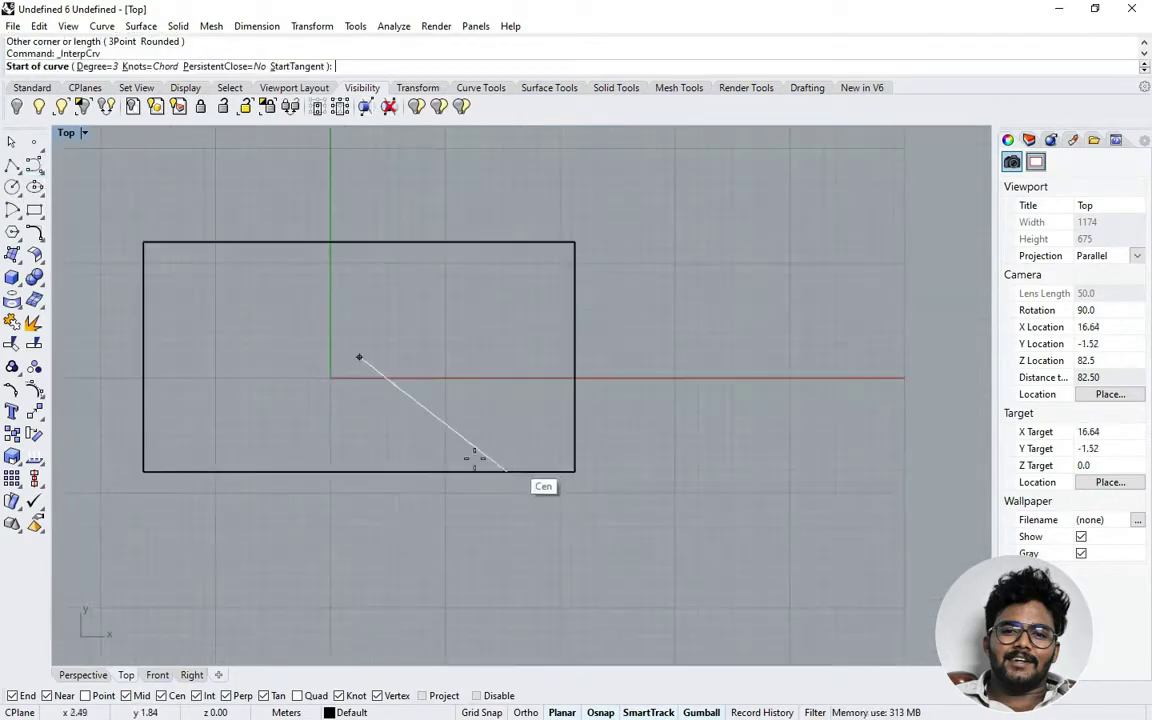
scroll(172, 365, "up", 2)
scroll(134, 360, "down", 1)
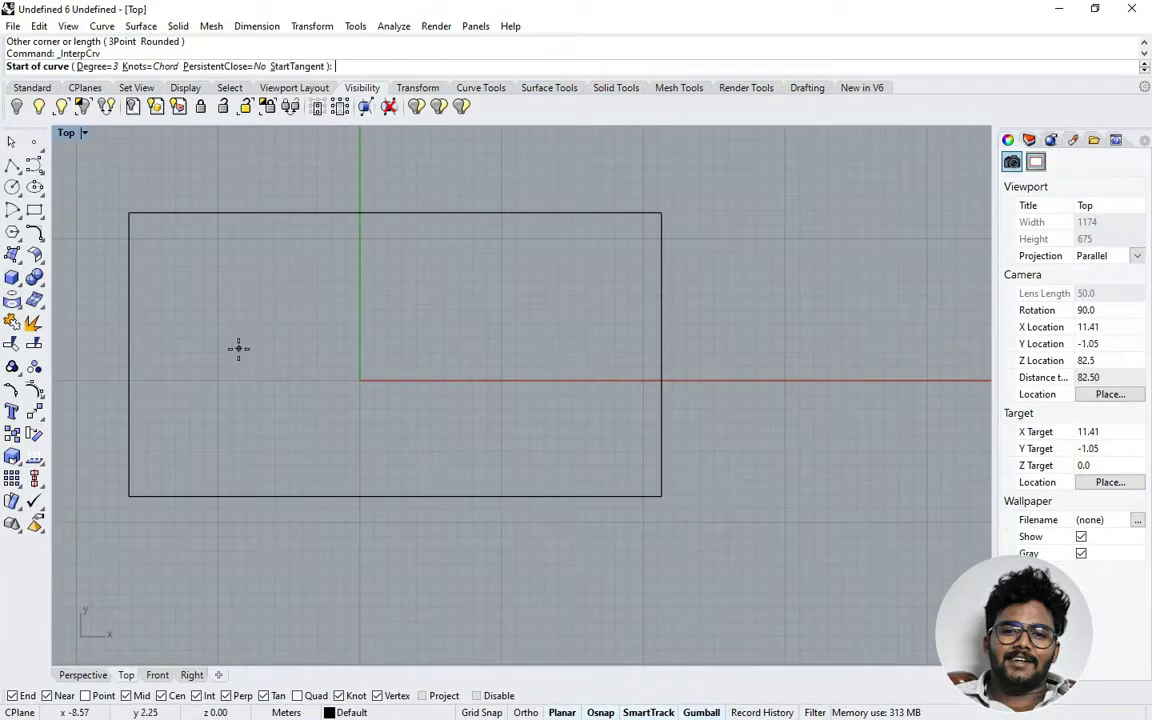
left_click(395, 354)
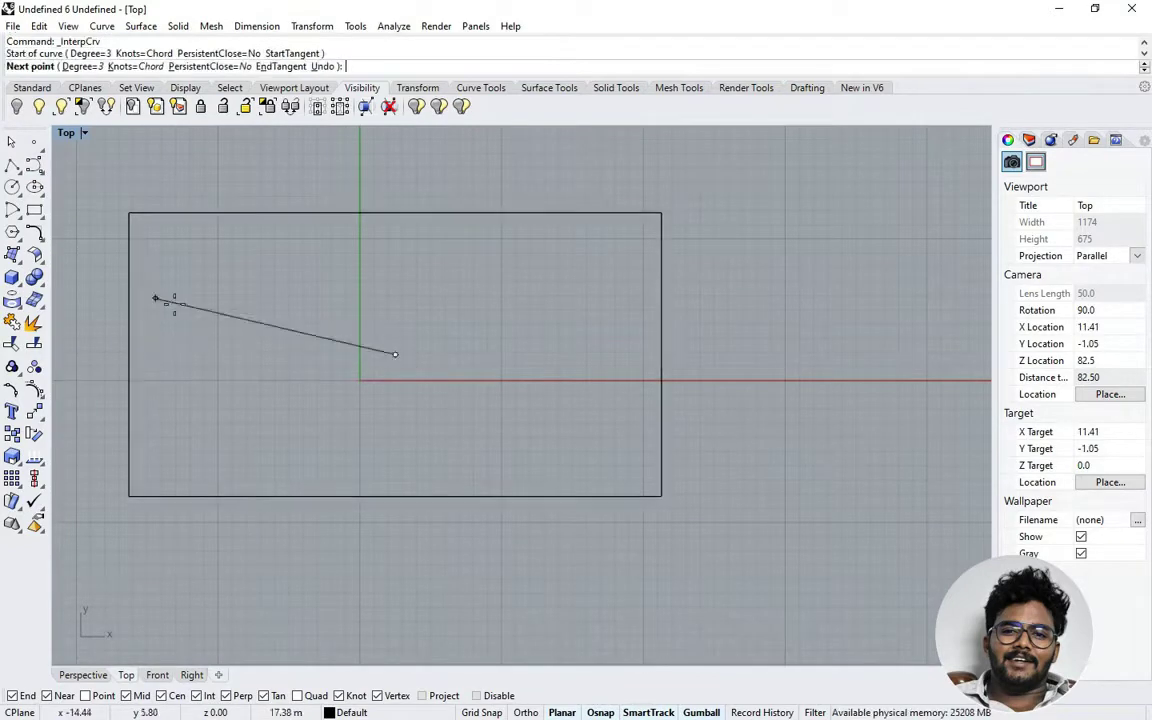
key("Escape")
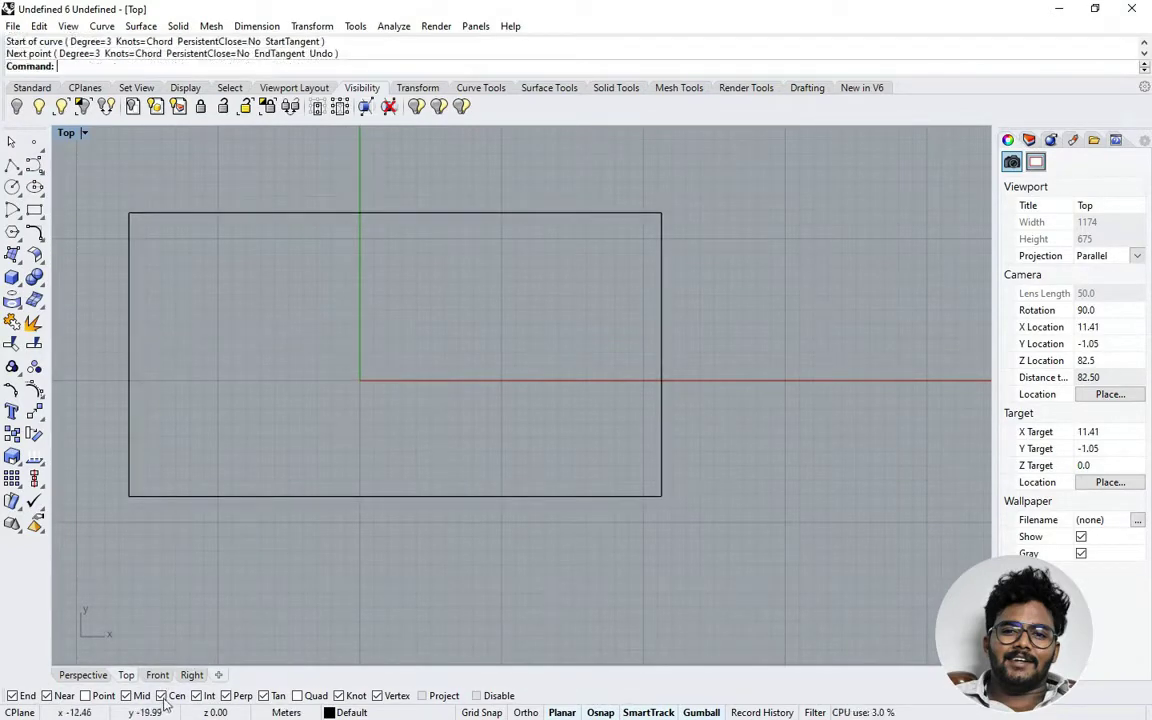
Step: Turn off the Cen snap and draw a closed wavy interpolated curve around the rectangle, dipping inward on three sides and bulging below its lower right corner
left_click(41, 184)
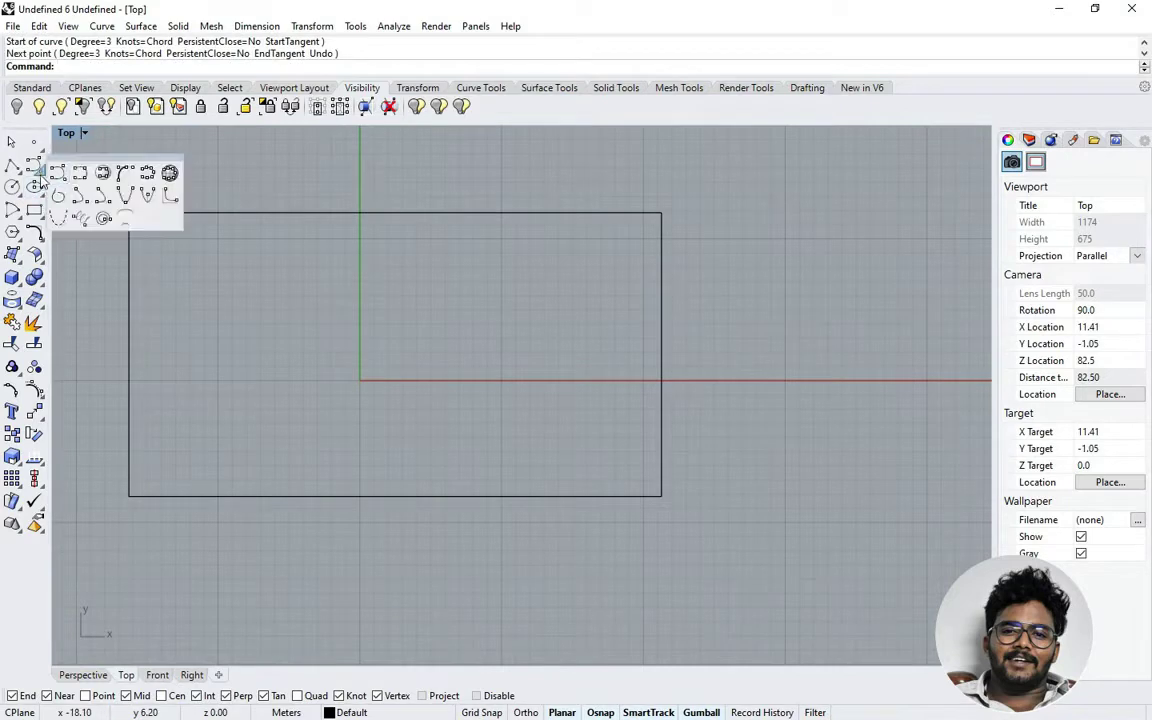
left_click(74, 168)
left_click(130, 334)
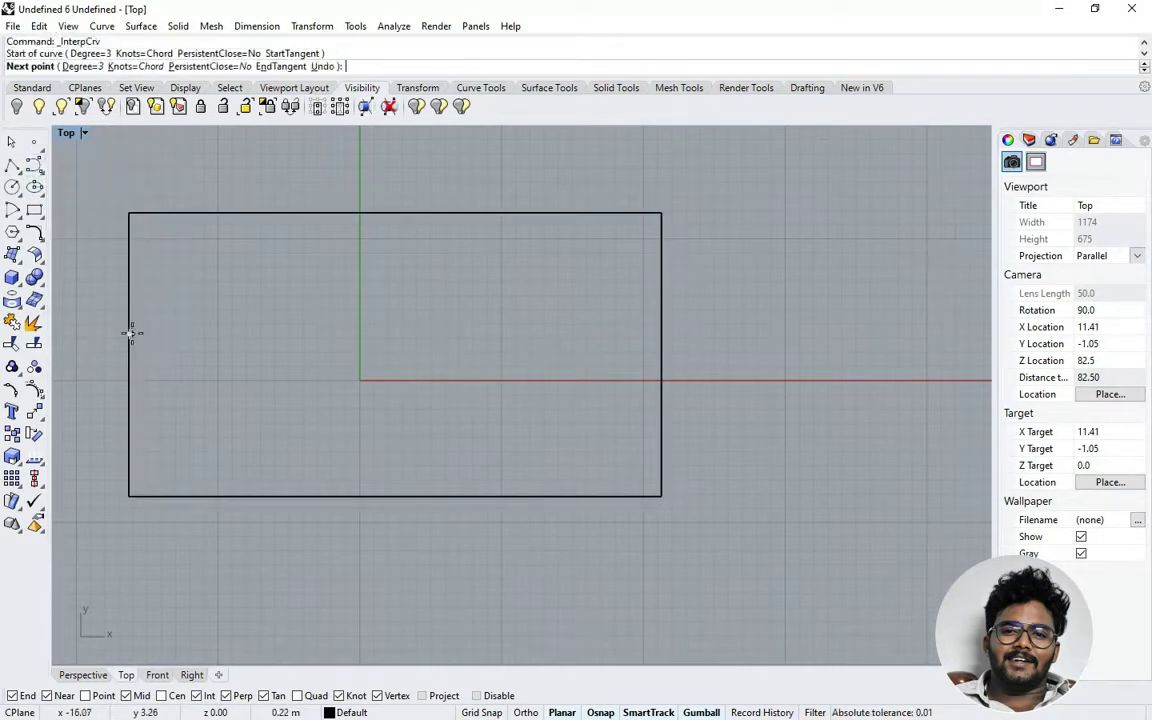
left_click(152, 260)
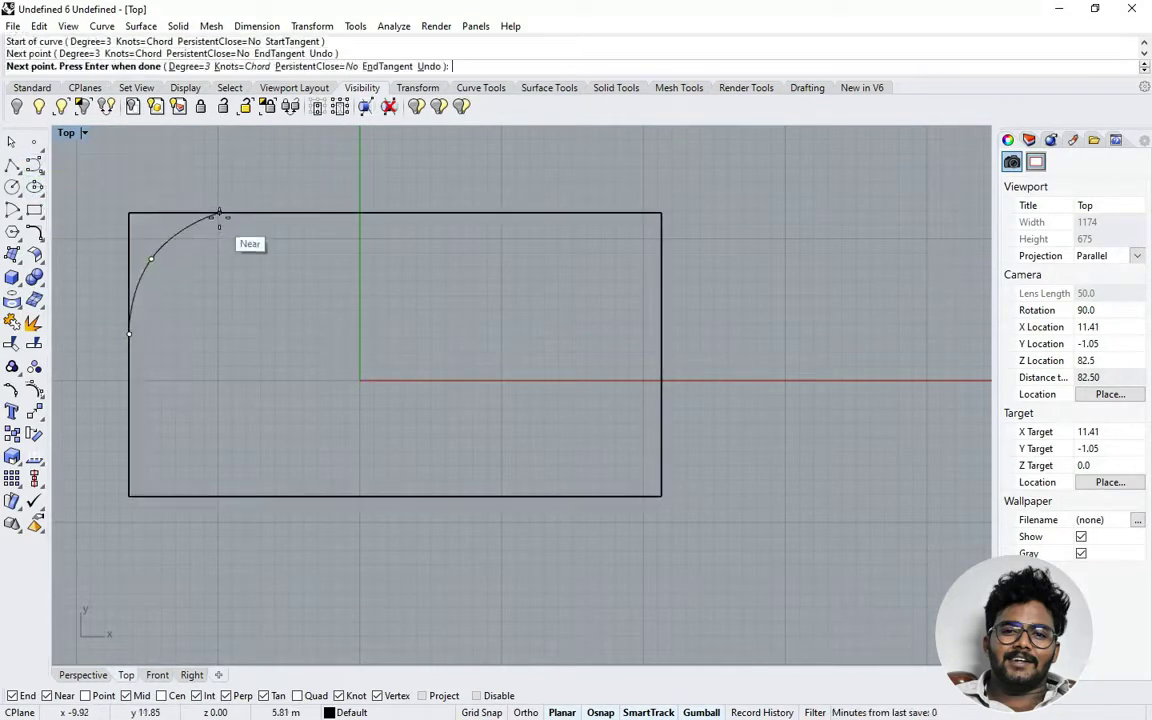
left_click(219, 212)
left_click(295, 213)
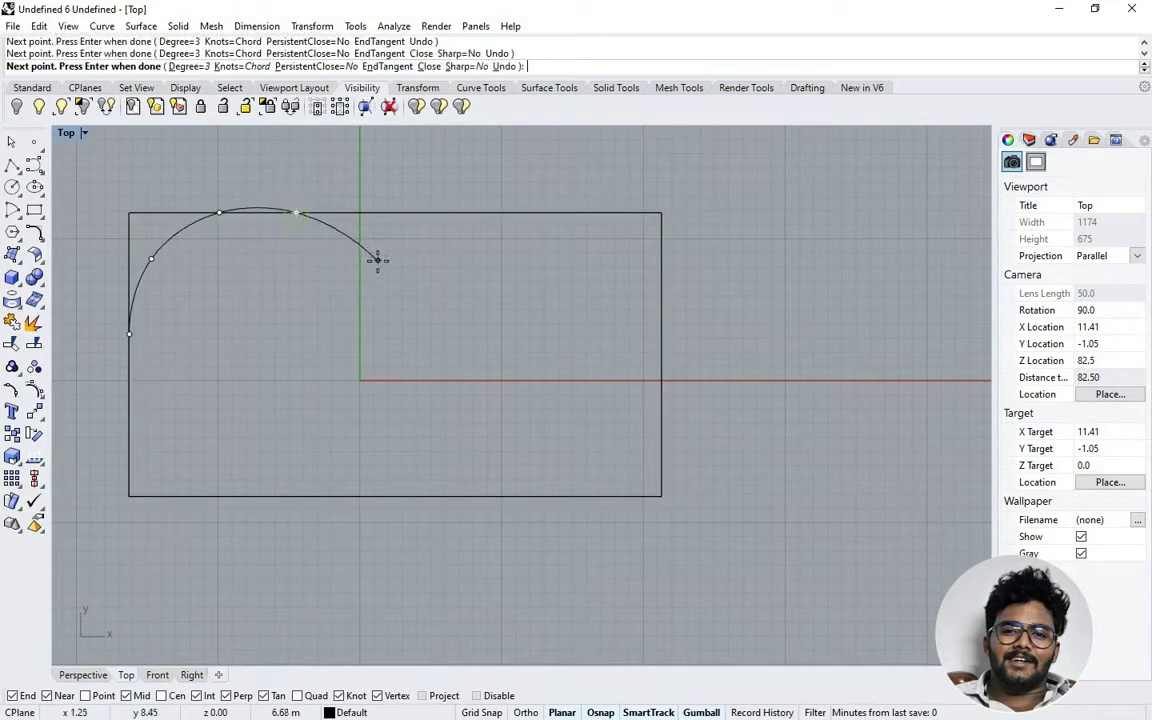
left_click(389, 265)
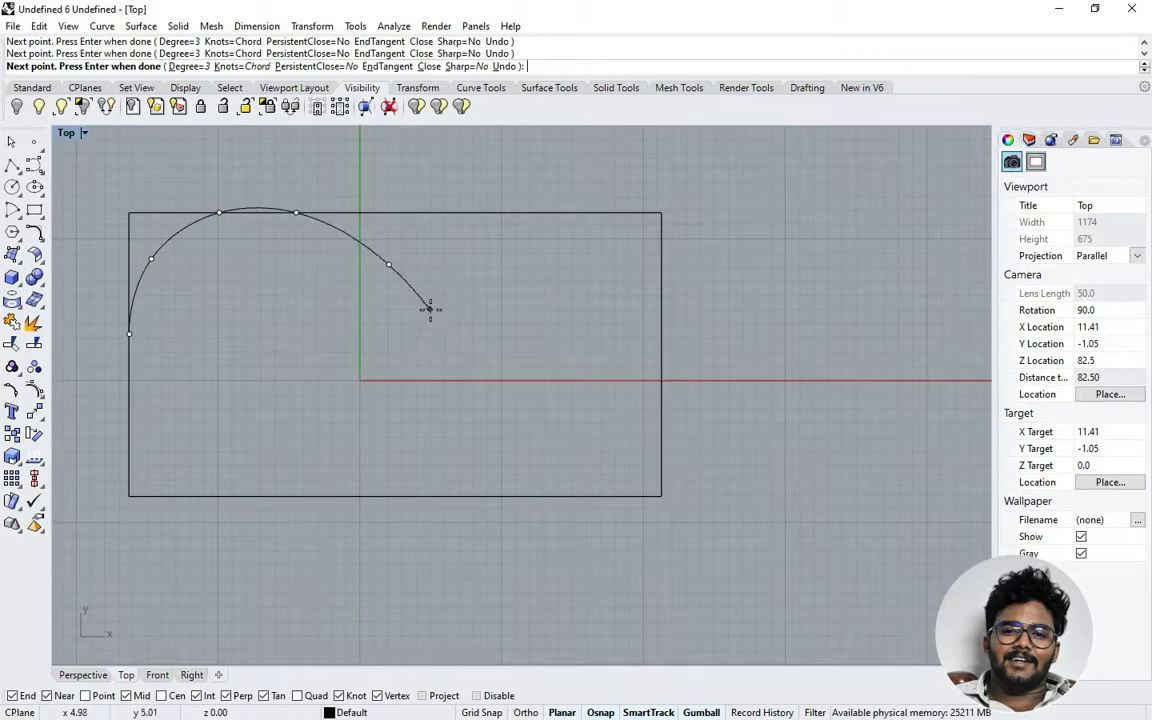
left_click(427, 317)
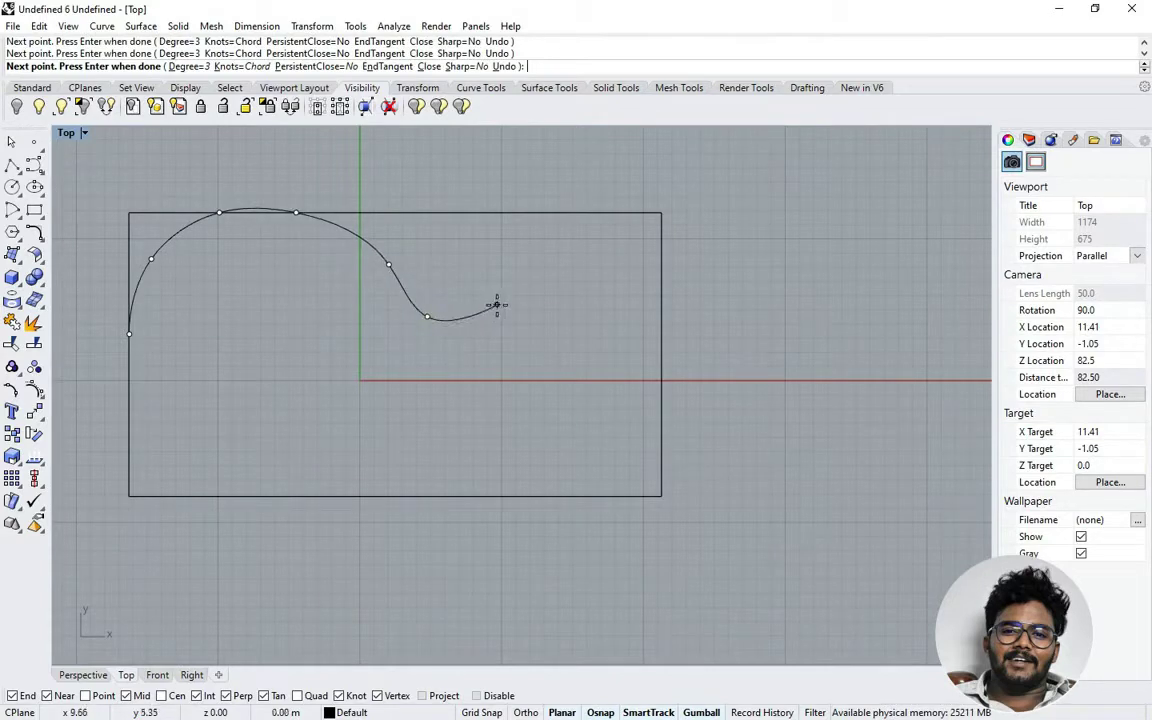
left_click(497, 305)
left_click(527, 230)
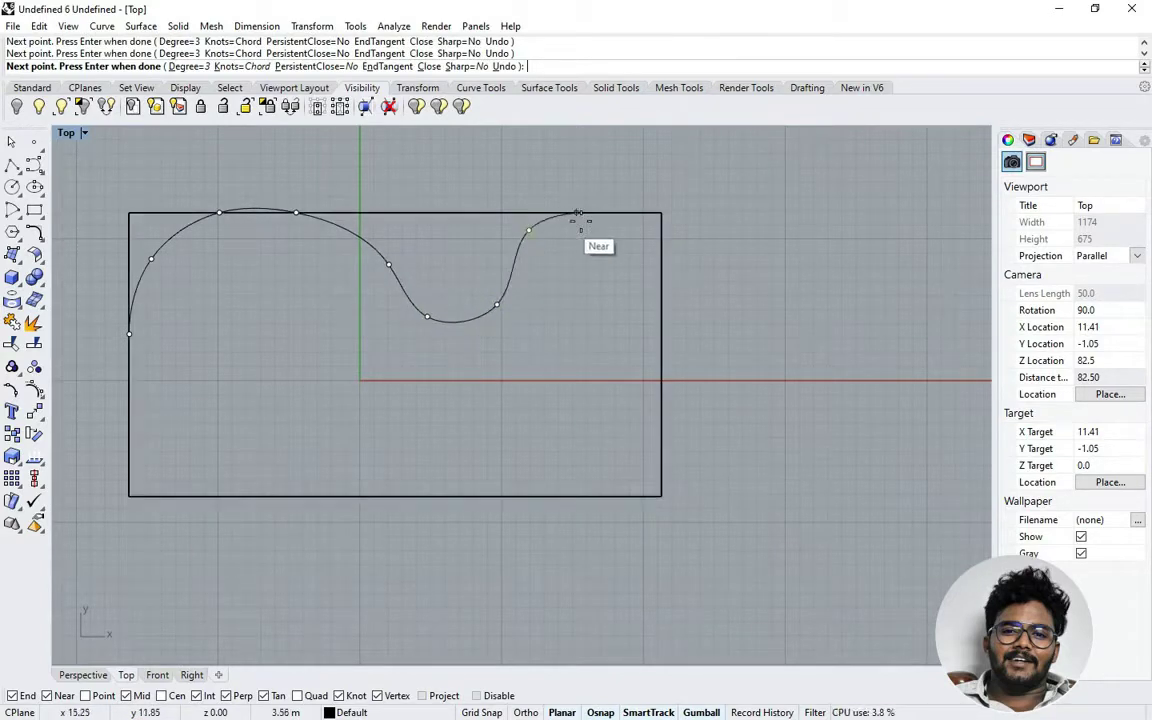
left_click(594, 212)
left_click(659, 271)
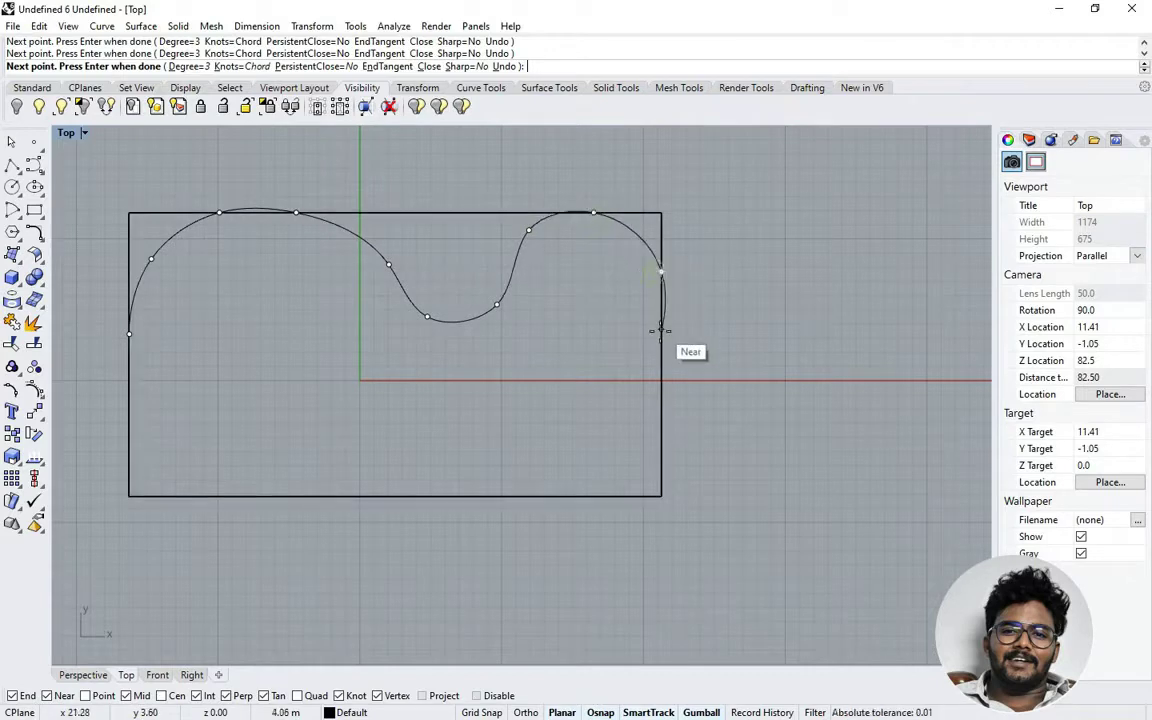
left_click(660, 354)
left_click(581, 381)
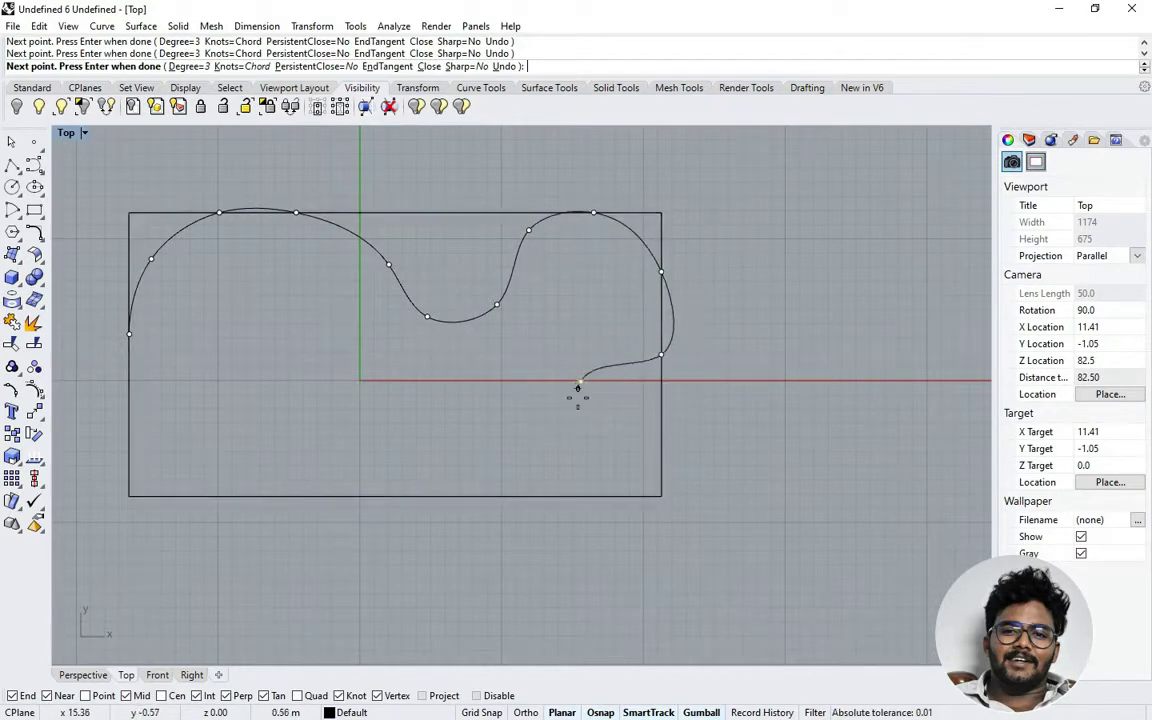
left_click(604, 436)
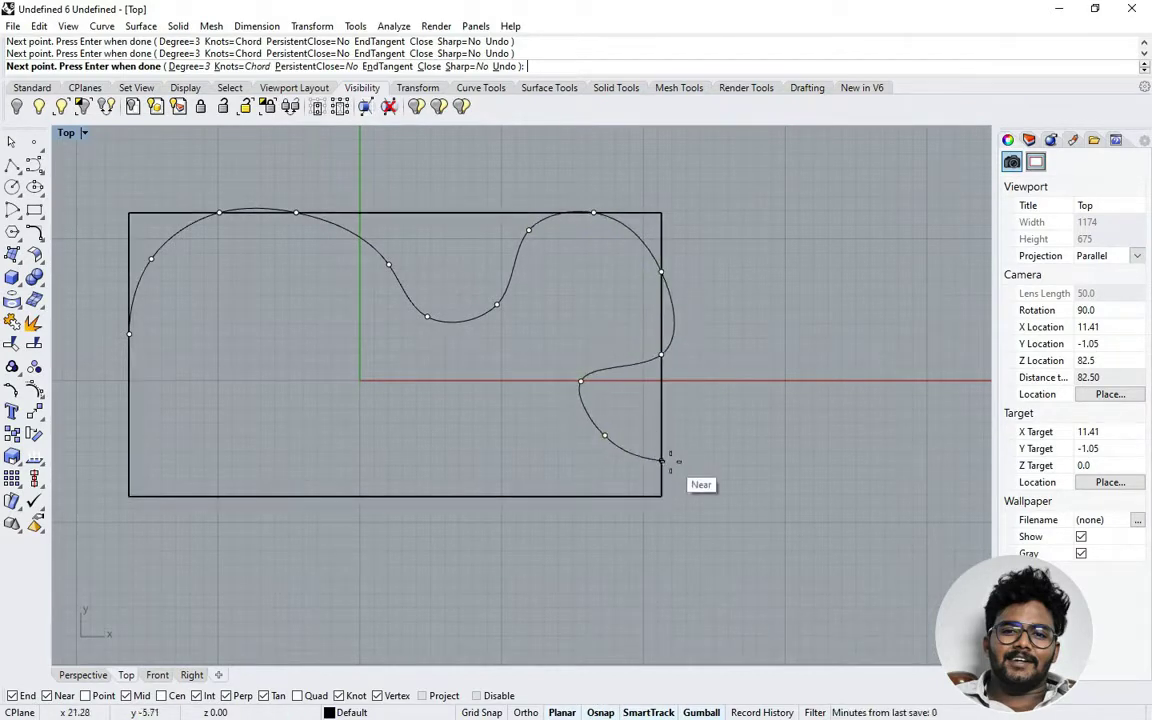
left_click(662, 465)
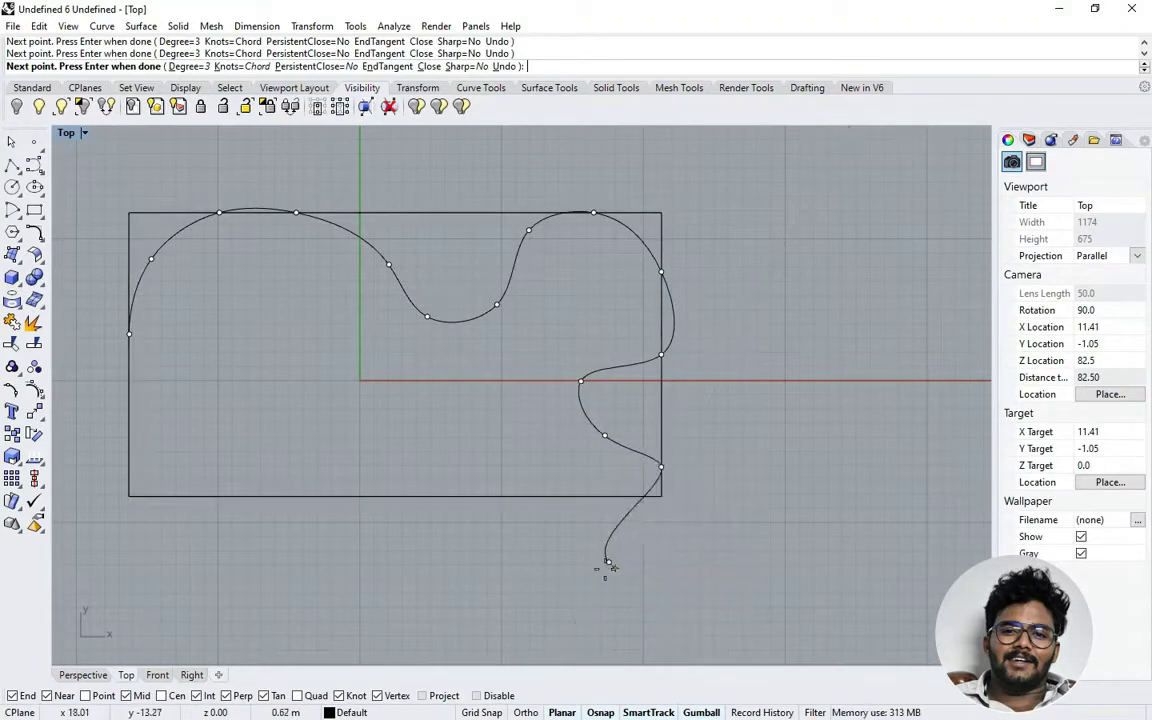
left_click(609, 563)
left_click(481, 514)
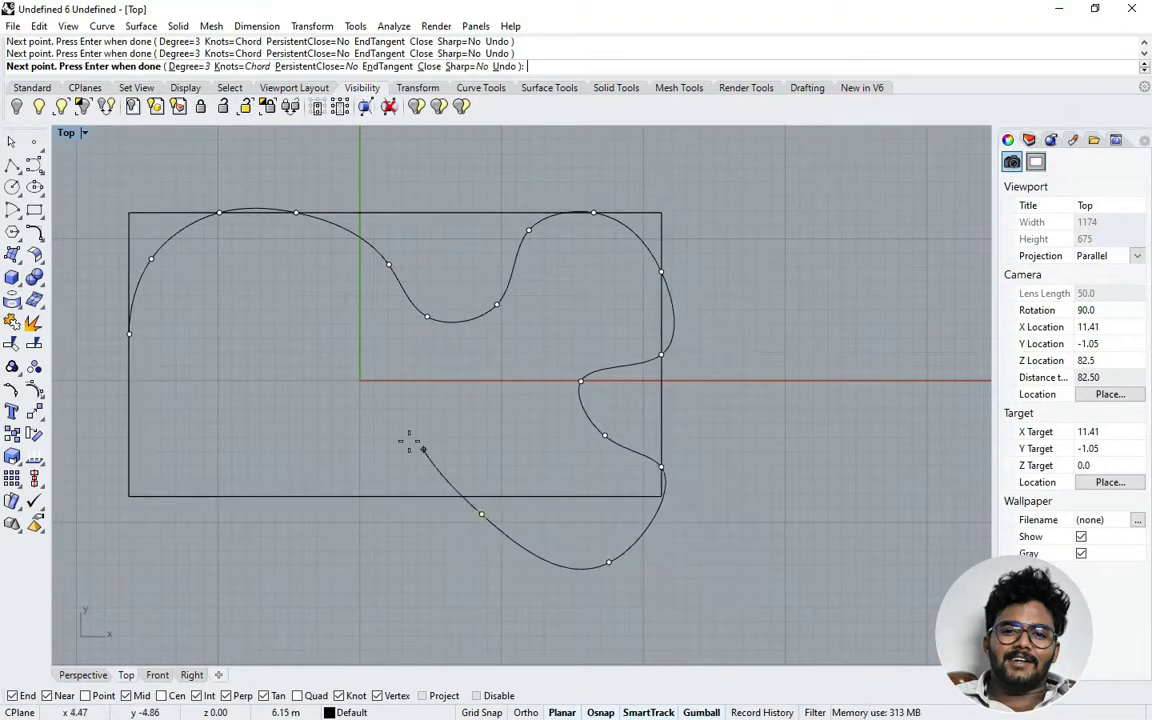
left_click(437, 465)
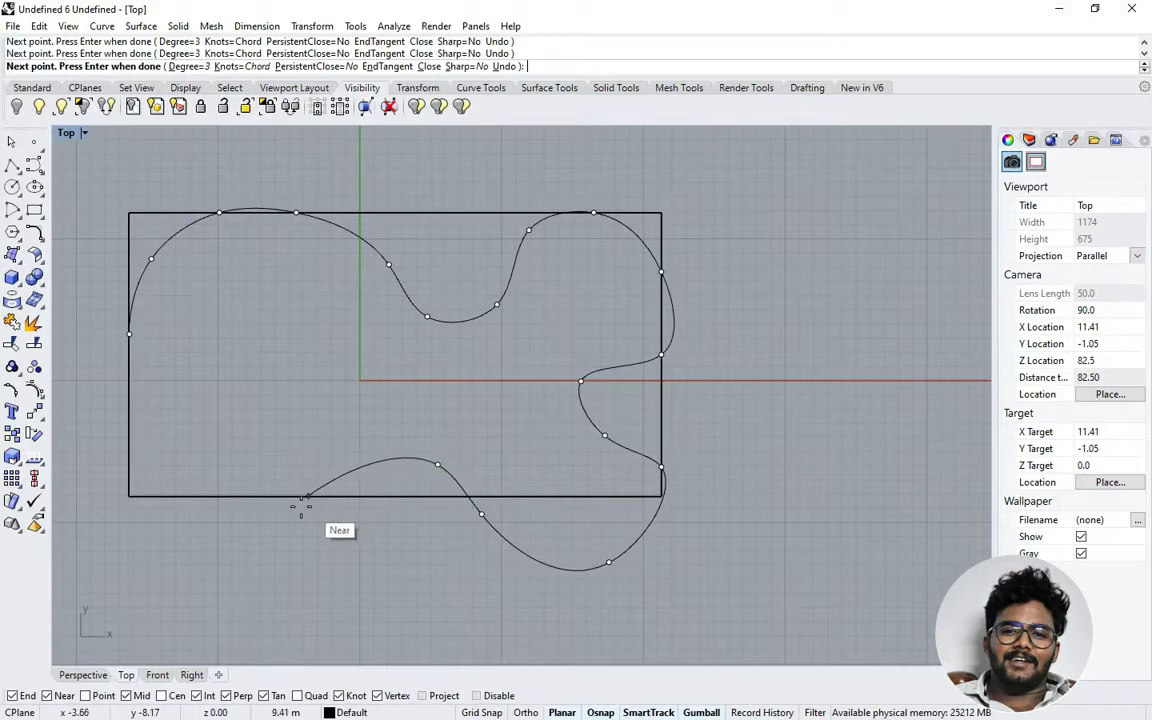
left_click(308, 496)
left_click(151, 434)
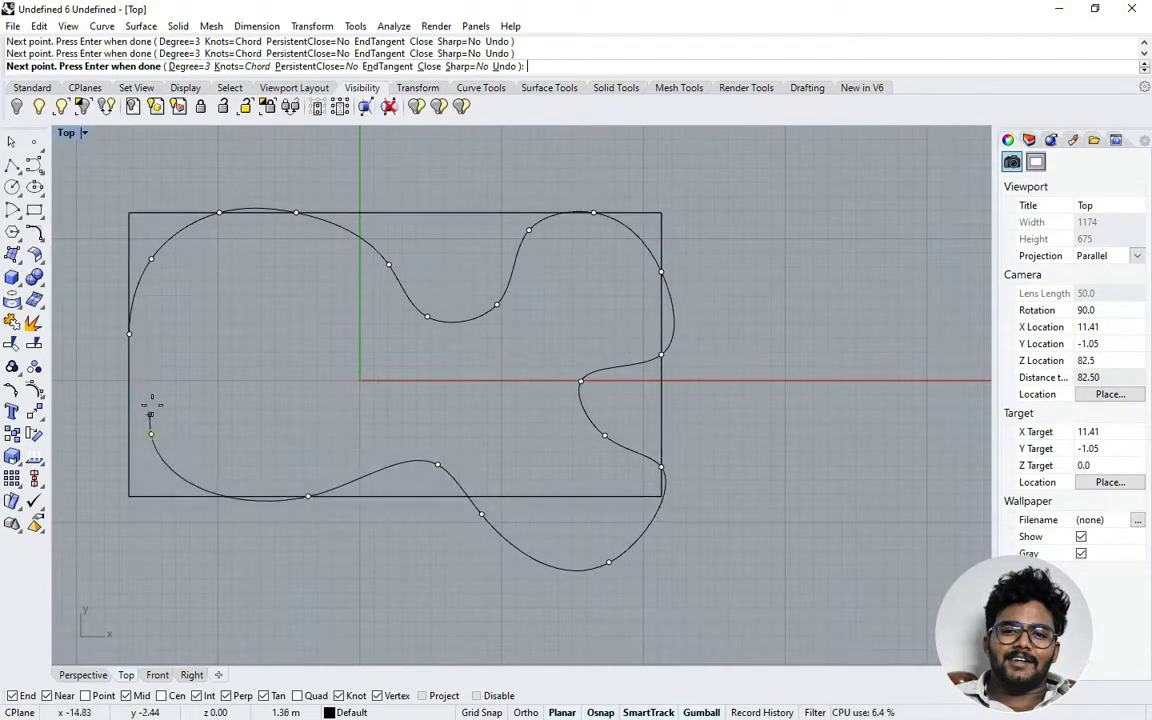
left_click(130, 340)
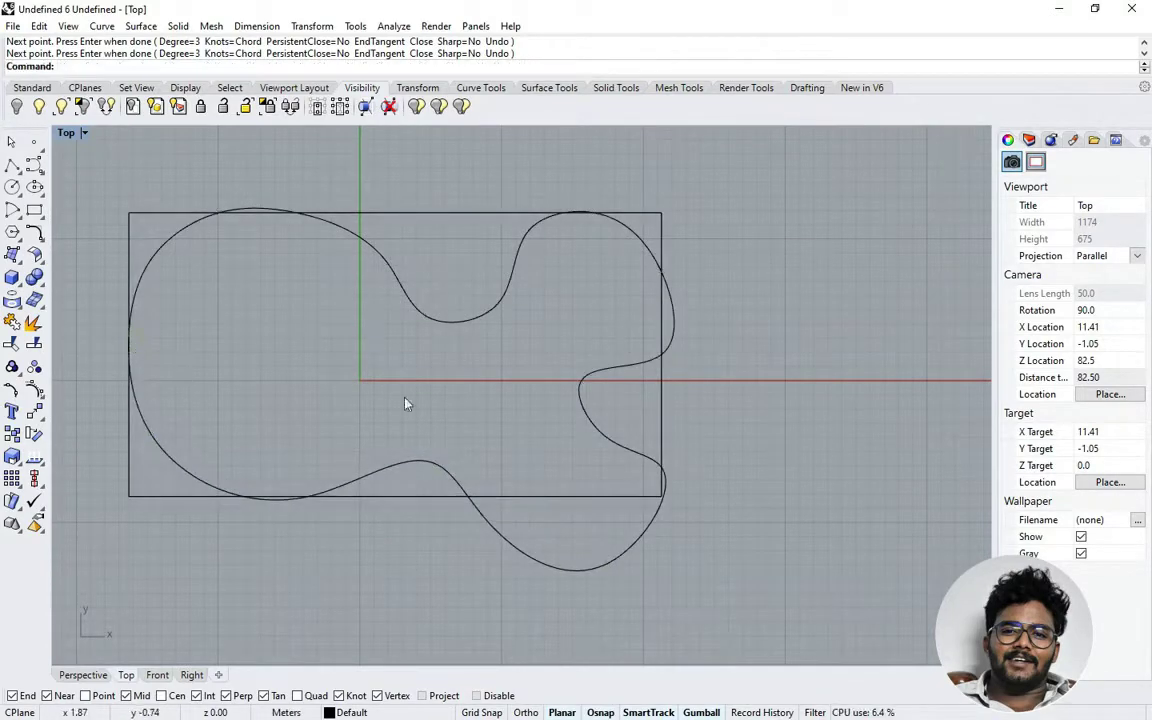
Step: Make the curve's upper dip shallower by moving its two lower control points up and its left shoulder point slightly down
left_click(435, 328)
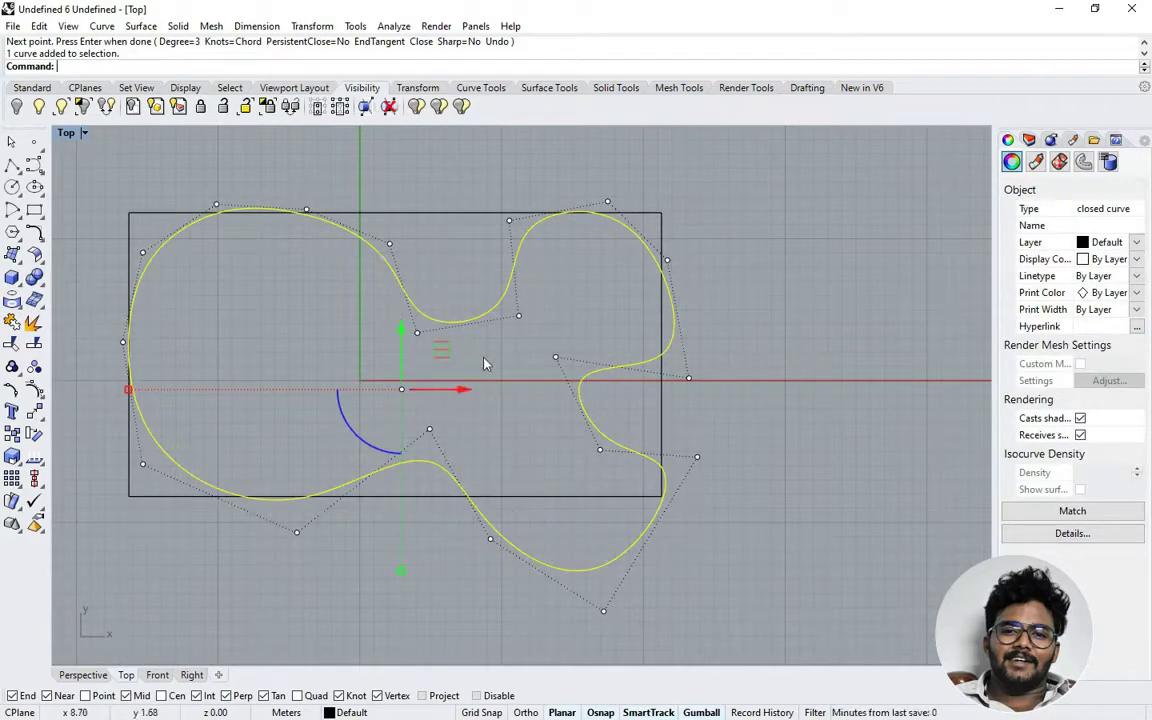
left_click(488, 358)
left_click(422, 314)
left_click(418, 331)
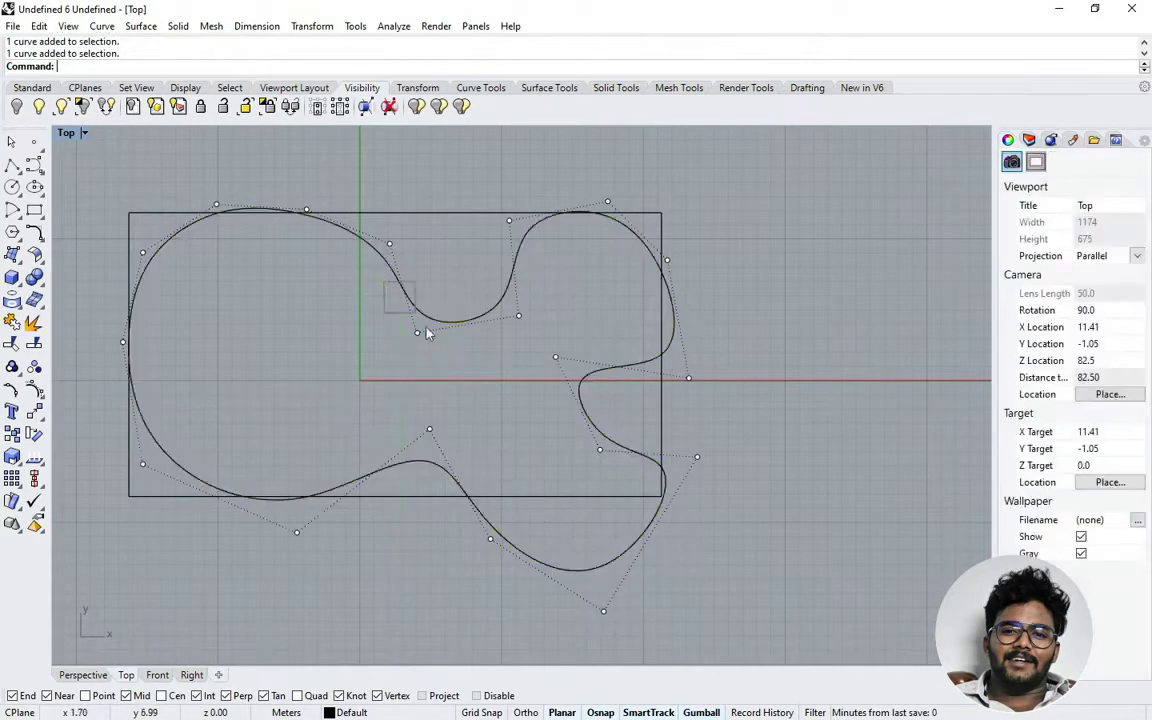
mouse_move(416, 273)
left_mouse_down()
mouse_move(418, 224)
mouse_move(418, 260)
left_mouse_up()
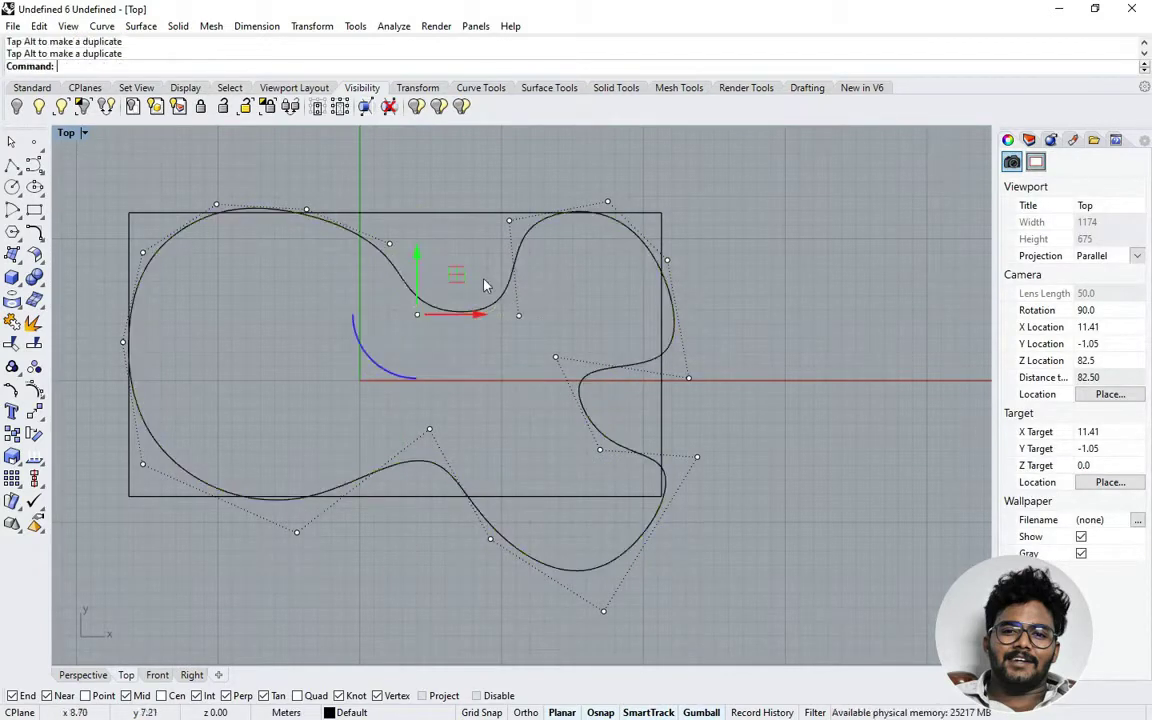
left_click_drag(540, 344, 540, 344)
left_click_drag(518, 275, 518, 246)
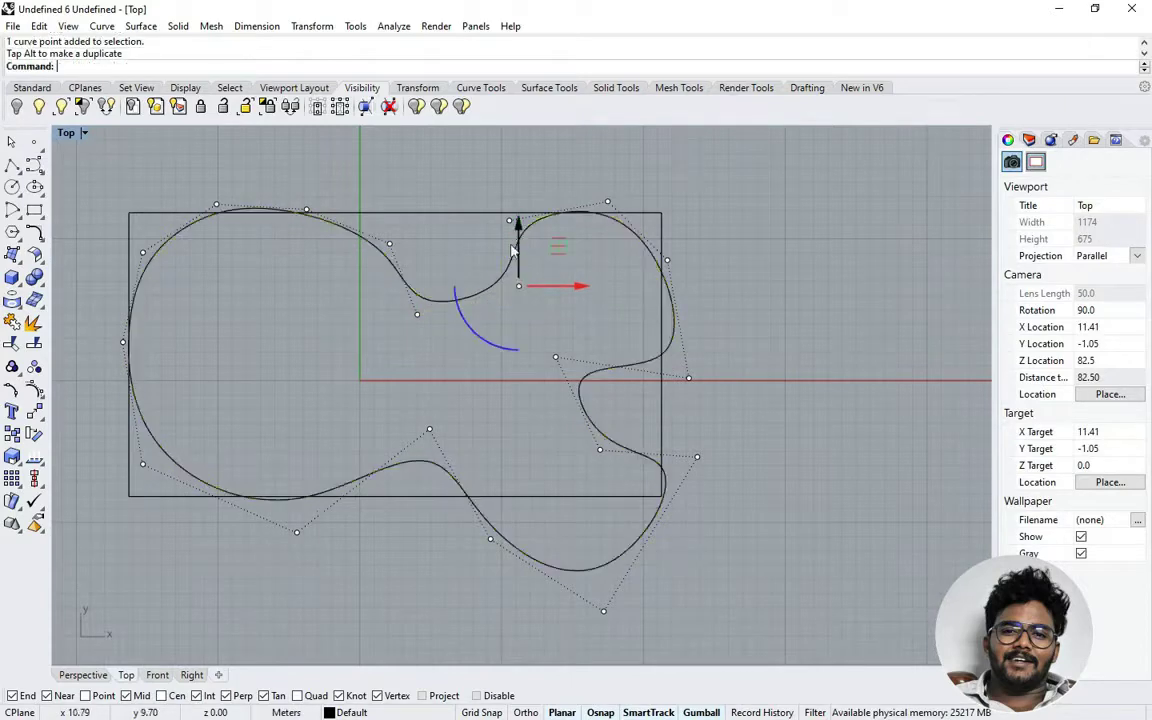
mouse_move(409, 268)
left_mouse_down()
mouse_move(450, 328)
mouse_move(440, 252)
mouse_move(457, 249)
mouse_move(446, 280)
mouse_move(430, 238)
mouse_move(431, 267)
left_mouse_up()
scroll(317, 195, "up", 2)
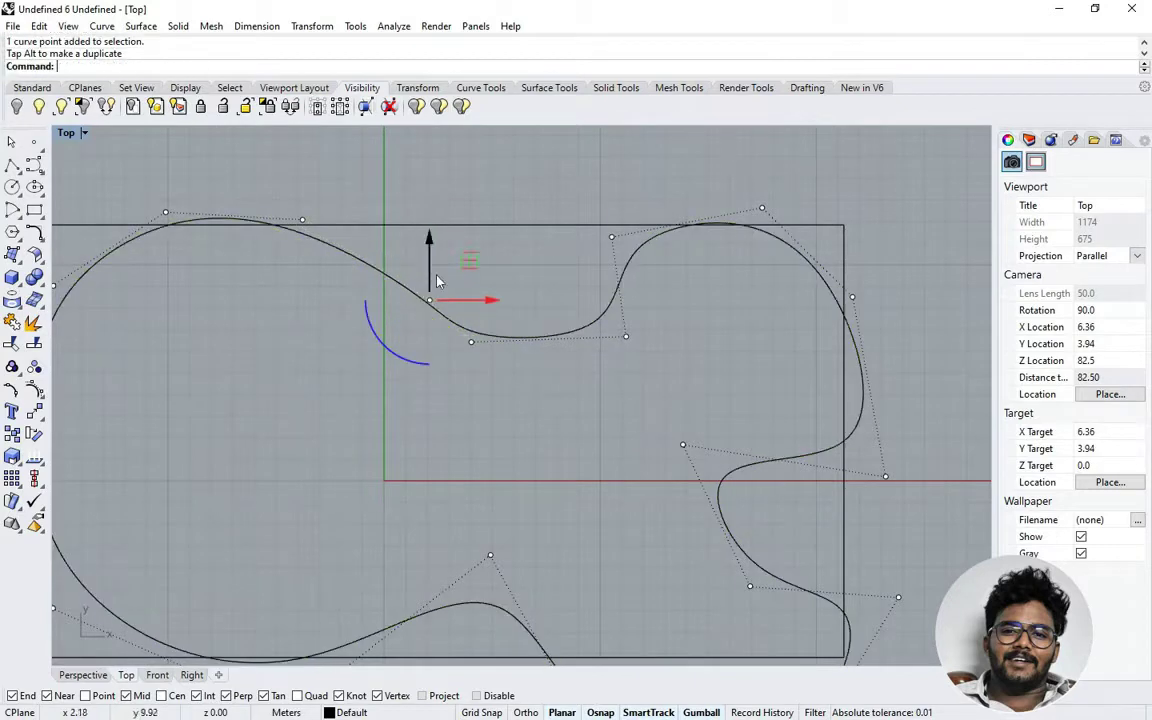
Step: Move the lower right control point of the curve's upper dip left and slightly up, softening the bend into the upper right lobe
left_click_drag(452, 335, 504, 390)
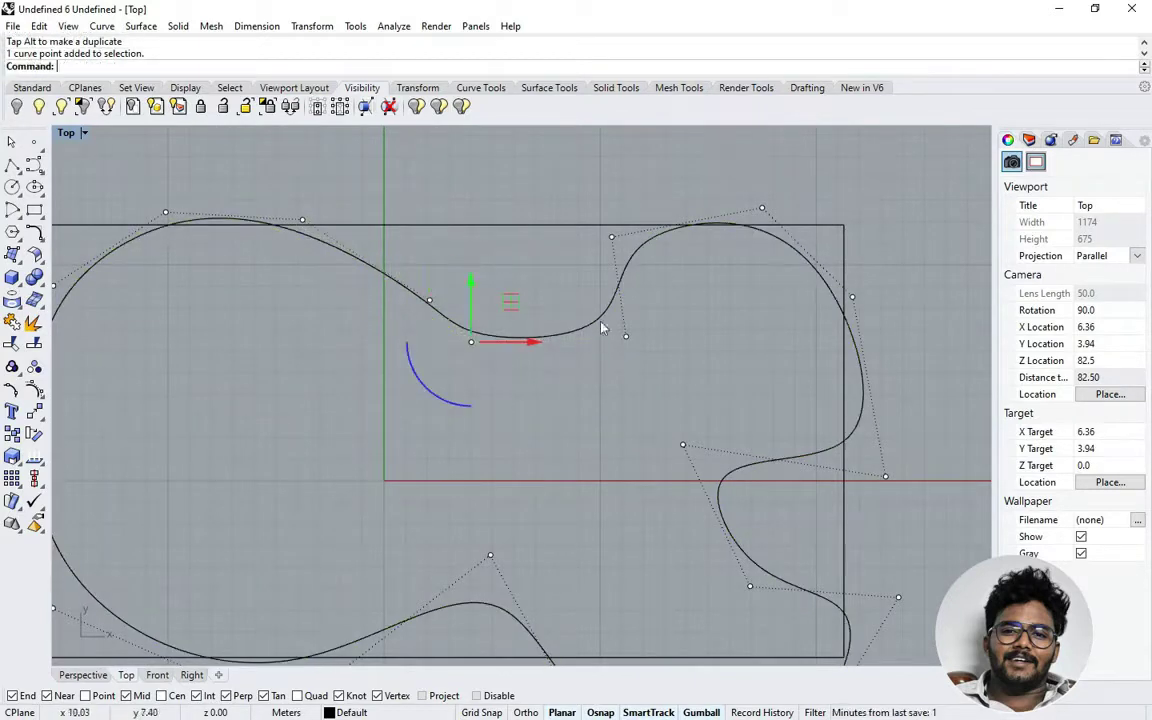
left_click_drag(582, 292, 660, 370)
left_click_drag(626, 302, 624, 330)
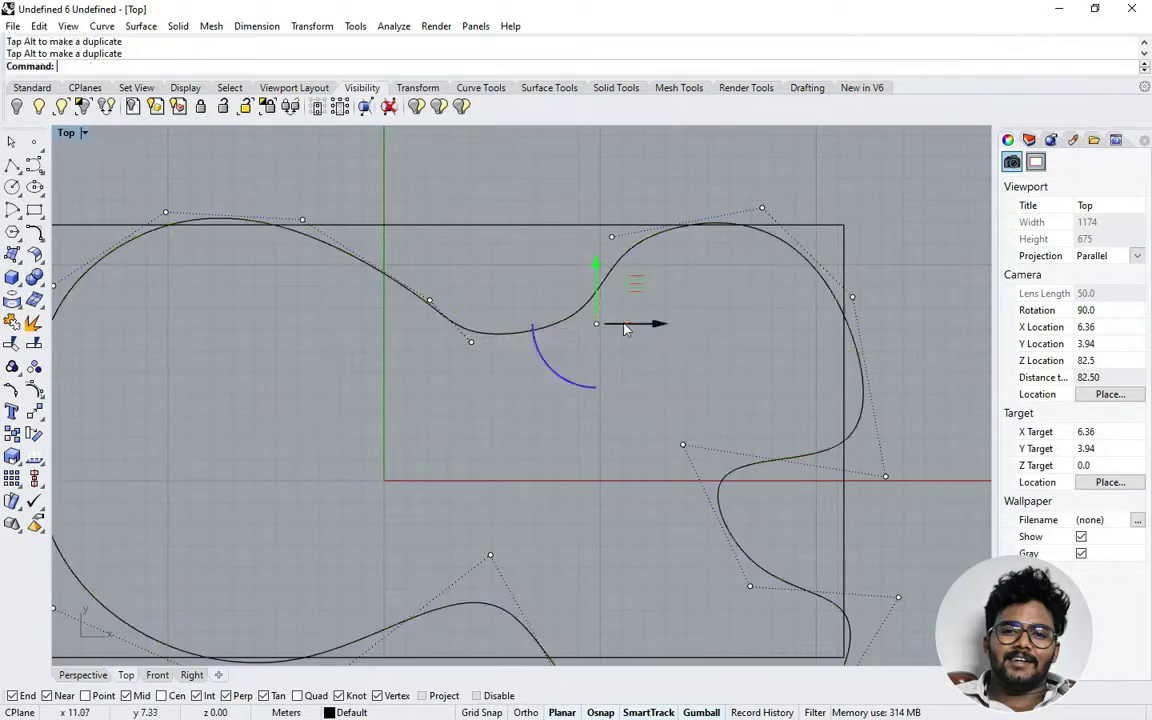
key("Escape")
key("Escape")
scroll(624, 425, "down", 4)
scroll(422, 319, "up", 2)
Step: Raise the upper dip's lower left control point slightly and lower the left lobe's two top control points toward the rectangle's upper edge
left_click(530, 366)
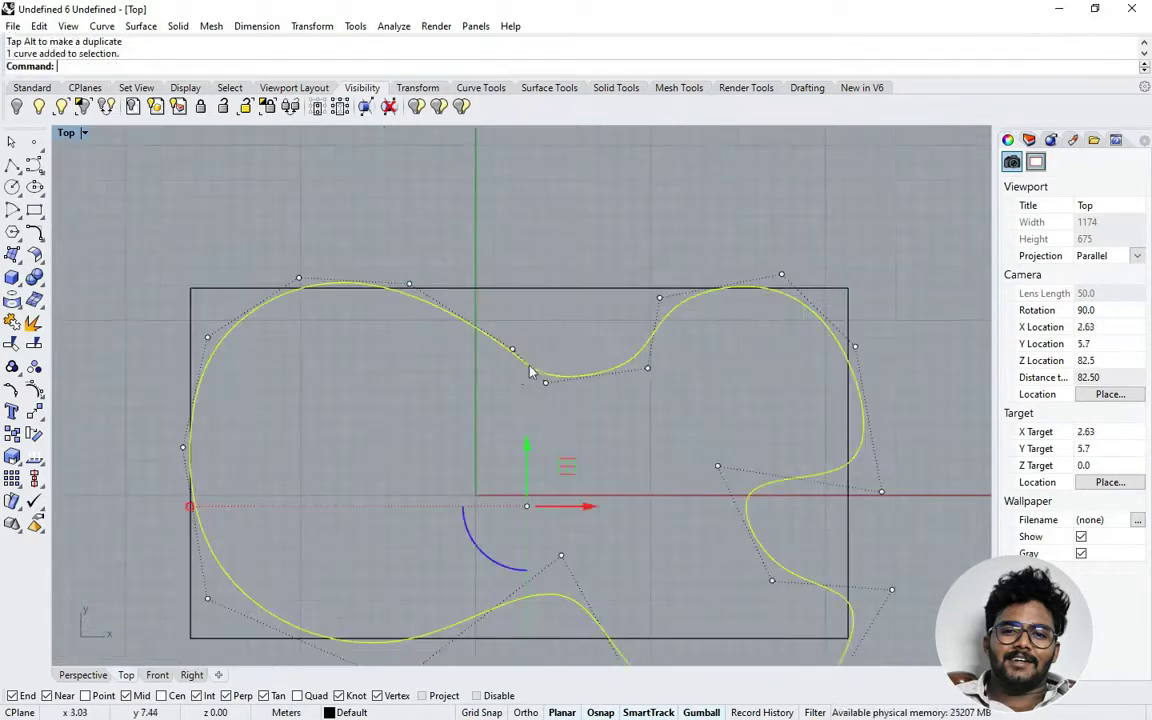
left_click_drag(500, 367, 562, 398)
left_click_drag(551, 339, 552, 331)
left_click(544, 439)
left_click_drag(391, 246, 414, 265)
left_click_drag(258, 244, 299, 261)
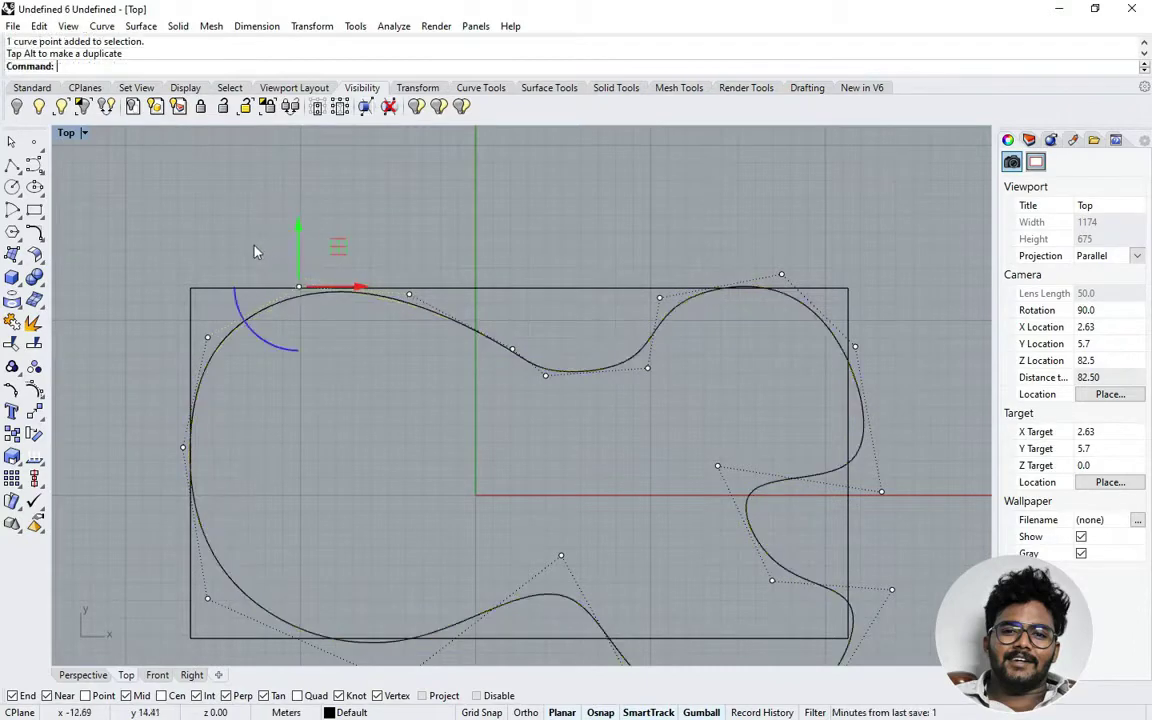
Step: Make the curve's lower dip shallower by moving its peak control point down, and raise the neighbouring point to its right slightly
scroll(255, 246, "down", 4)
scroll(518, 492, "up", 2)
left_click_drag(428, 396, 489, 485)
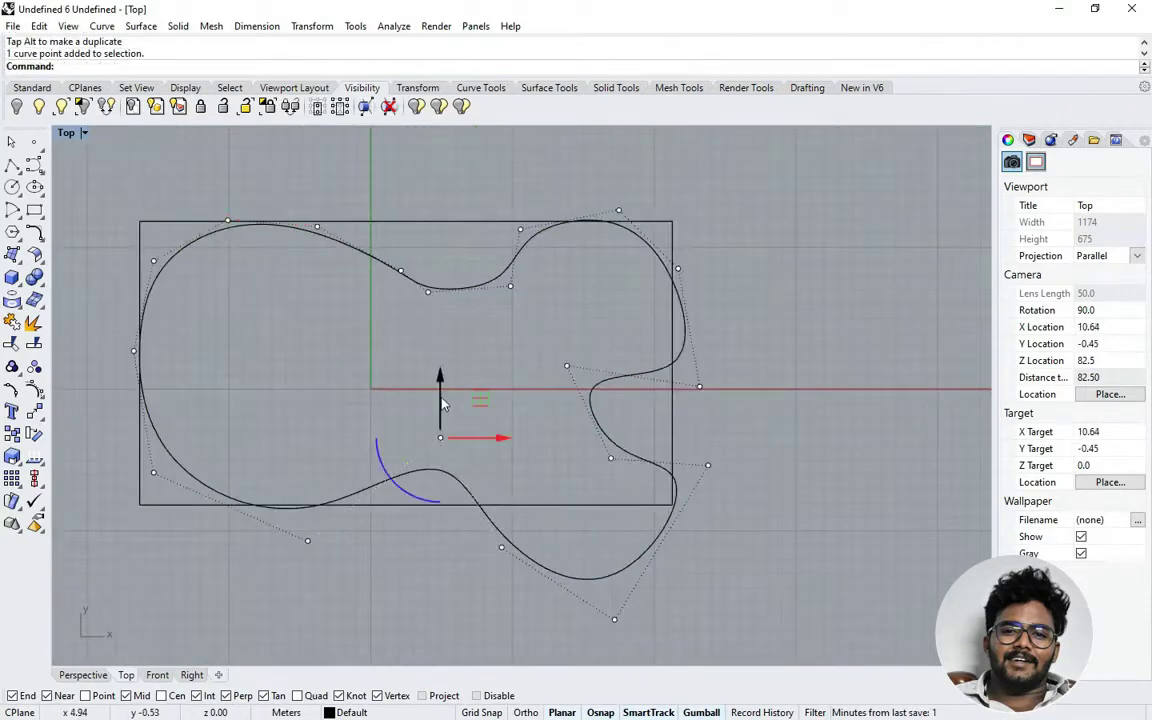
left_click_drag(443, 403, 441, 414)
scroll(546, 580, "up", 2)
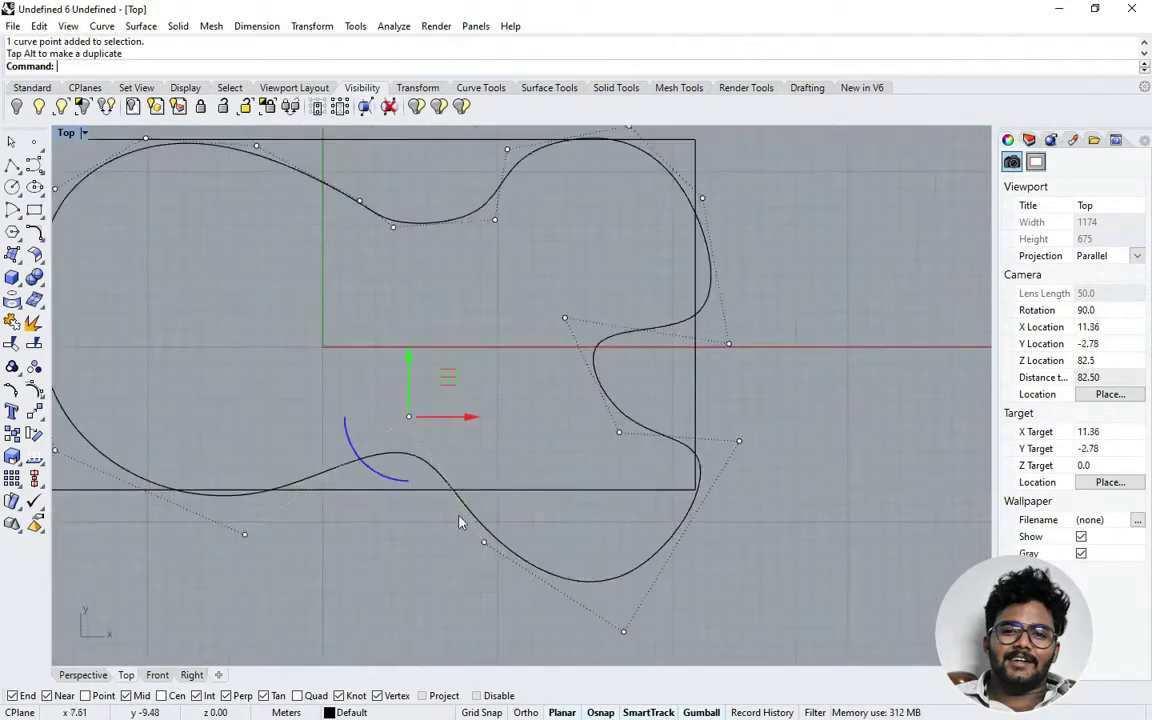
left_click(484, 541)
left_click_drag(483, 503, 483, 496)
Step: Make the curve's right dip shallower by moving its lower inner control point up and right and its upper inner point right and down
left_click_drag(588, 432, 648, 473)
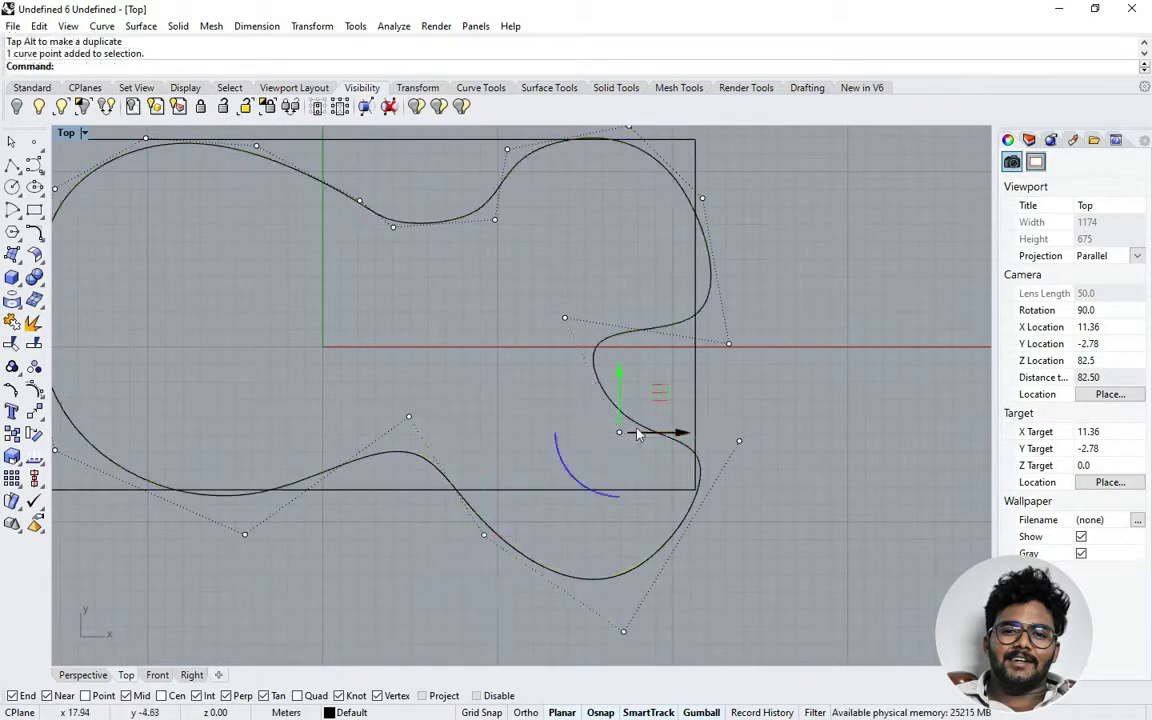
left_click_drag(621, 398, 621, 380)
left_click_drag(655, 421, 673, 422)
left_click_drag(553, 289, 637, 346)
left_click_drag(613, 282, 612, 305)
Step: Raise the two outer control points above and below the right dip, and pull the lower right lobe's bottom point down and right
scroll(606, 389, "down", 4)
scroll(687, 358, "up", 4)
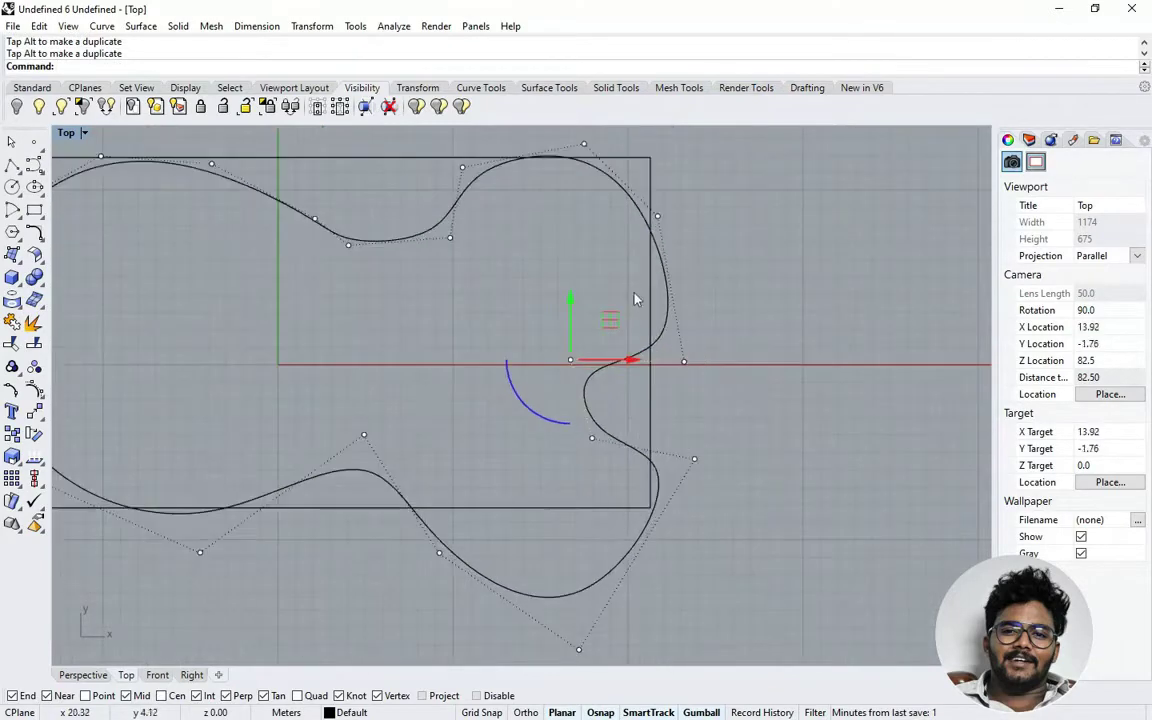
left_click_drag(700, 290, 688, 264)
mouse_move(684, 419)
left_mouse_down()
mouse_move(738, 486)
mouse_move(699, 412)
left_mouse_up()
scroll(610, 414, "down", 2)
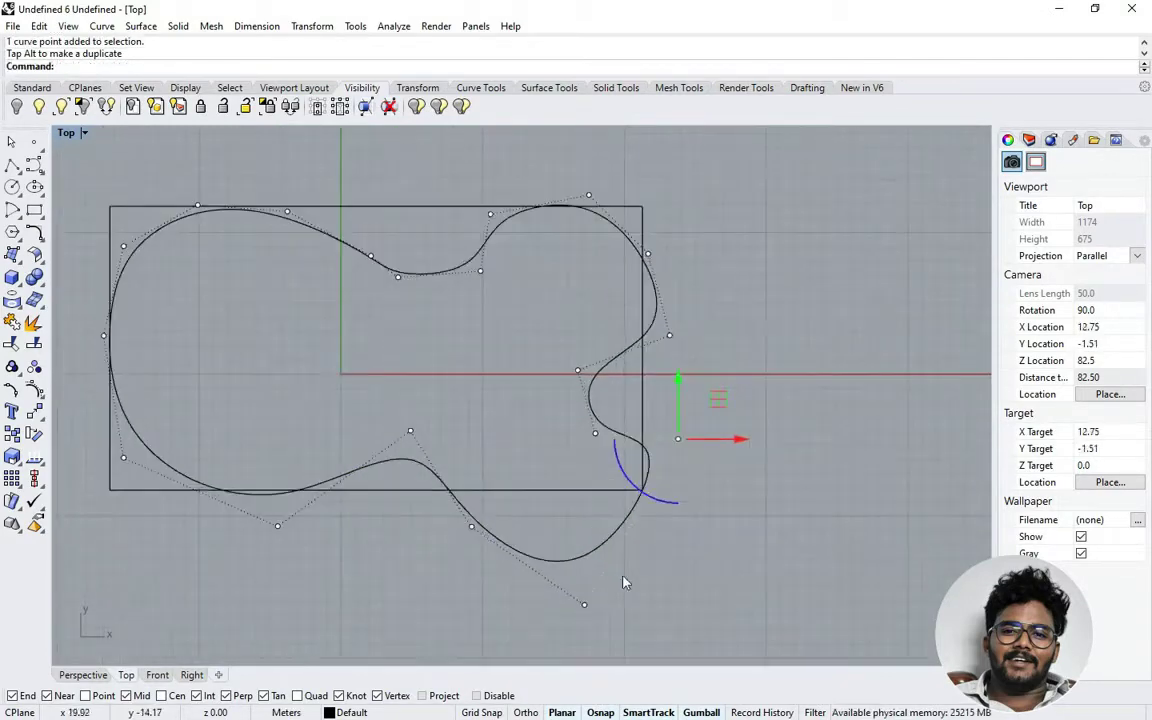
left_click_drag(578, 586, 633, 613)
left_click_drag(615, 556, 615, 592)
key("Escape")
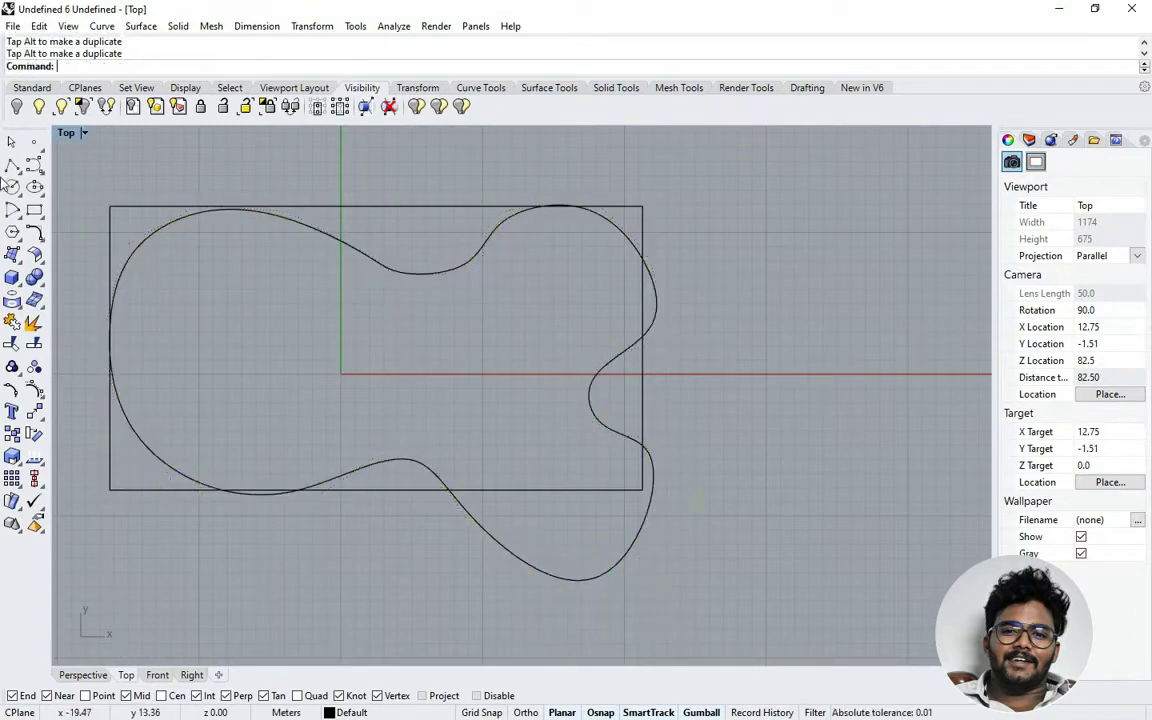
Step: Draw a circle of about 2 m radius in the middle of the outline's large left lobe
left_click(12, 186)
left_click(250, 341)
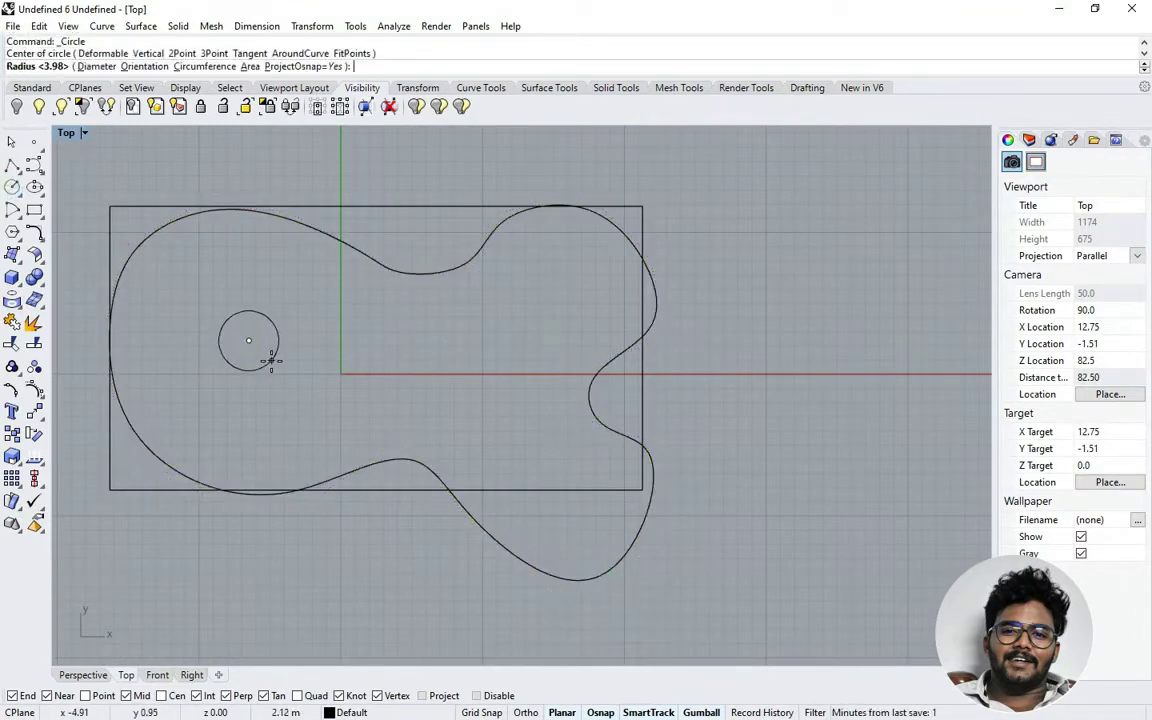
left_click(269, 360)
Step: Turn on the Cen snap, draw a concentric circle of about 8.84 m radius in the left lobe and move both circles slightly down
left_click(12, 186)
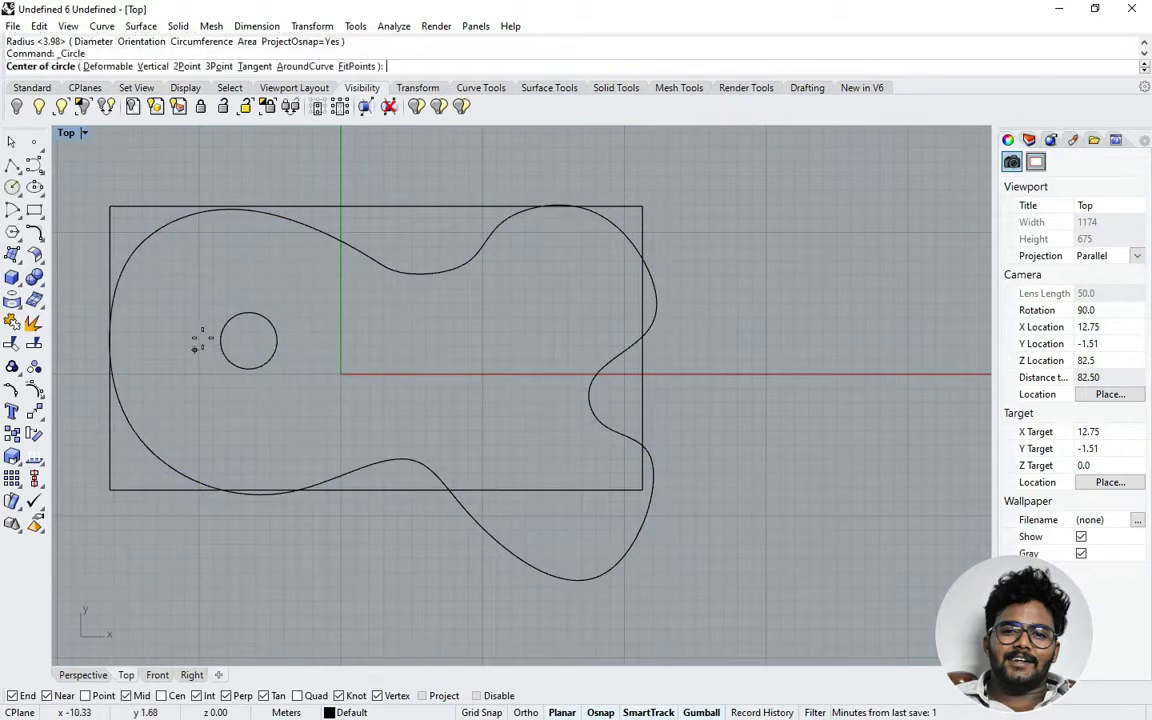
left_click(162, 695)
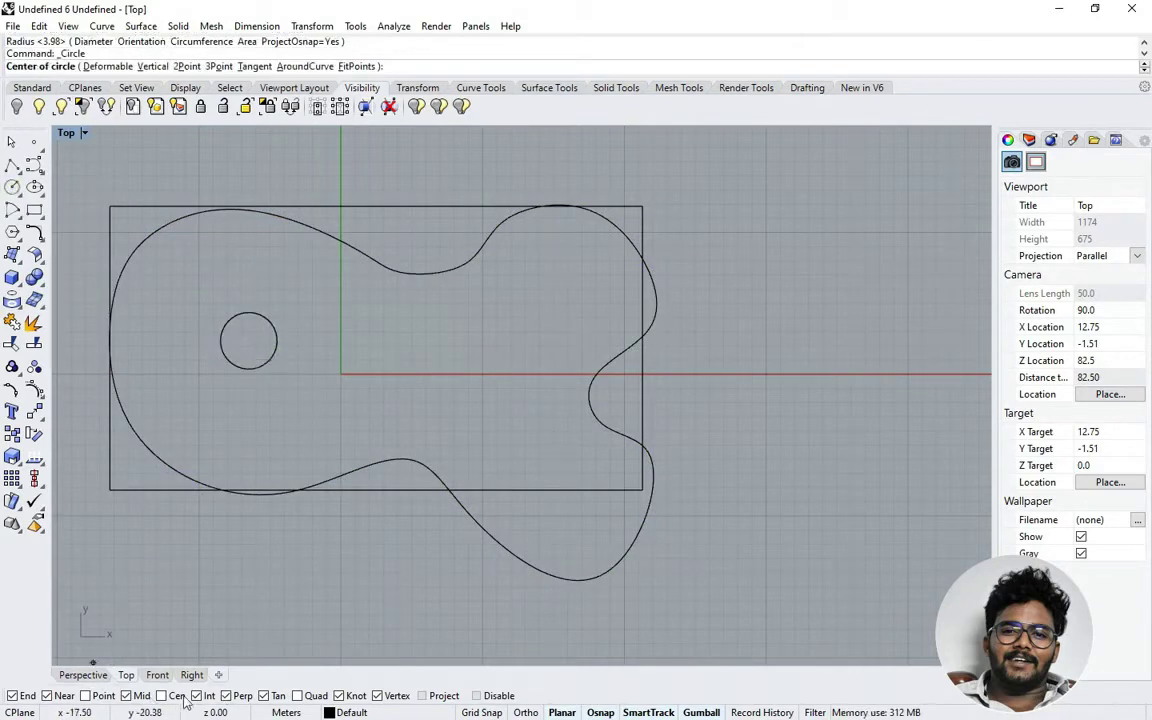
left_click(252, 364)
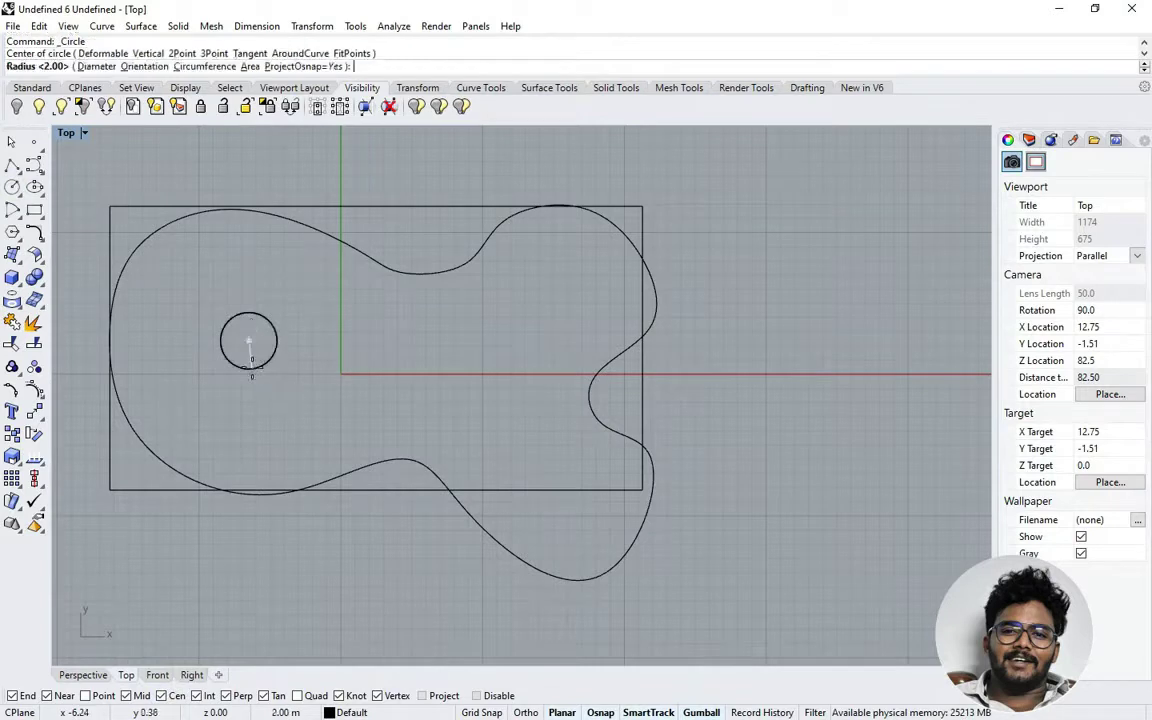
left_click(292, 463)
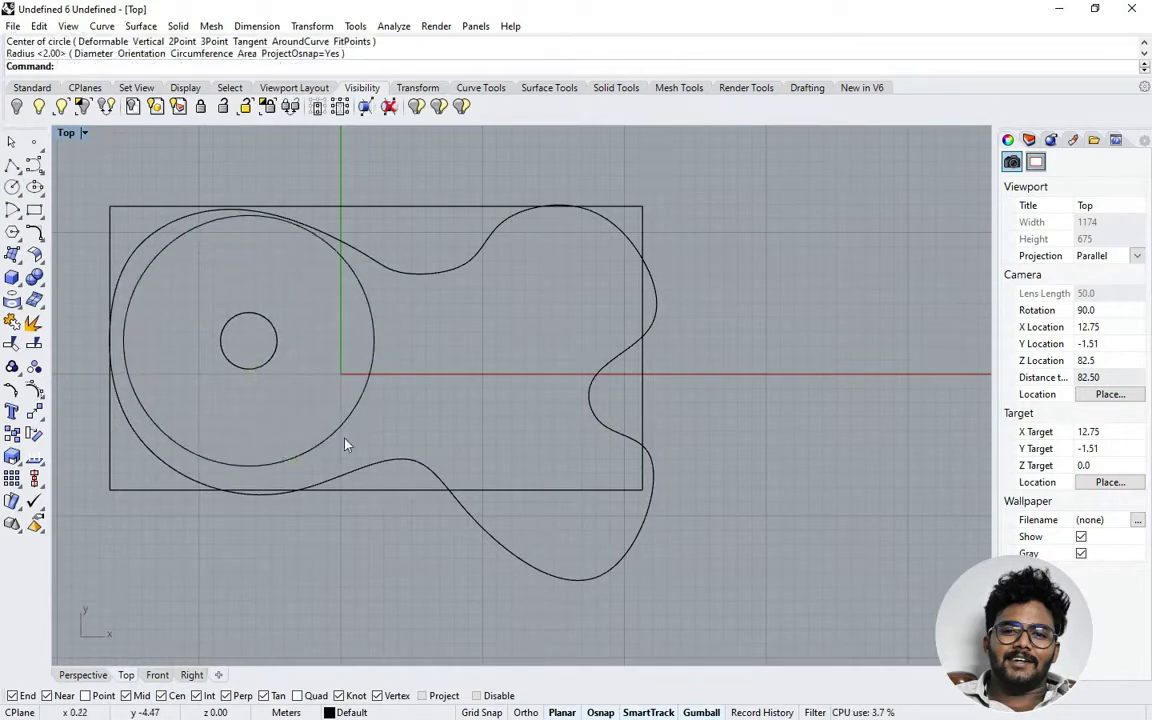
left_click_drag(345, 445, 250, 302)
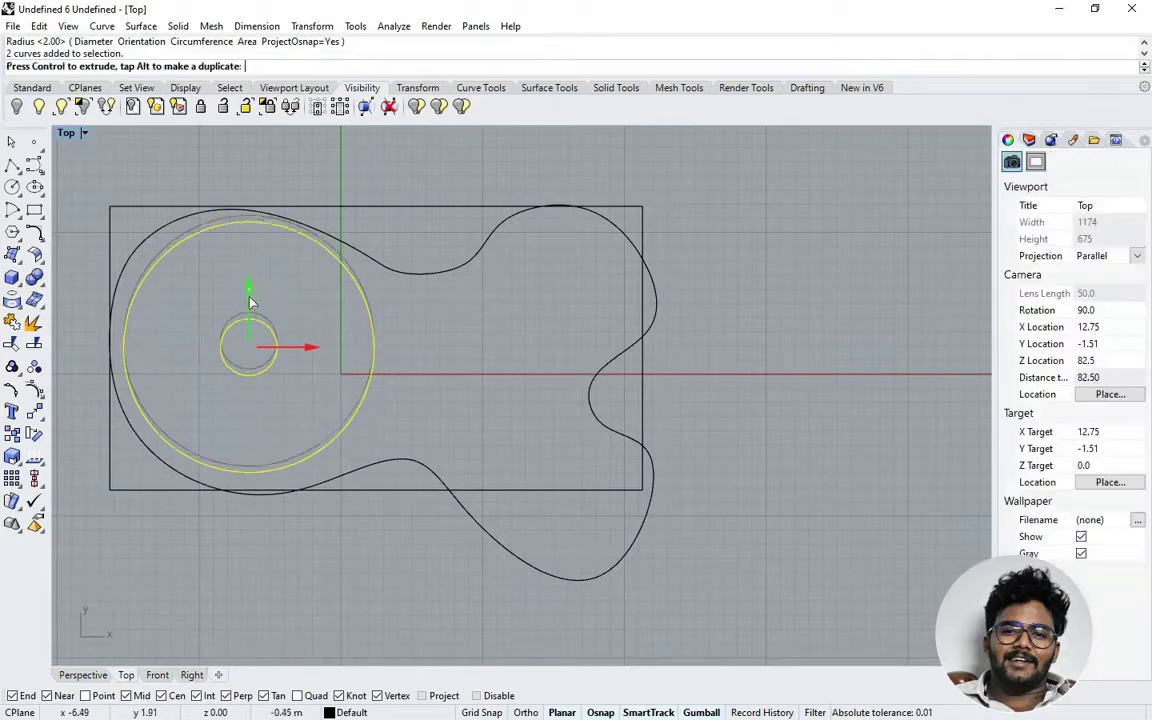
left_click(425, 321)
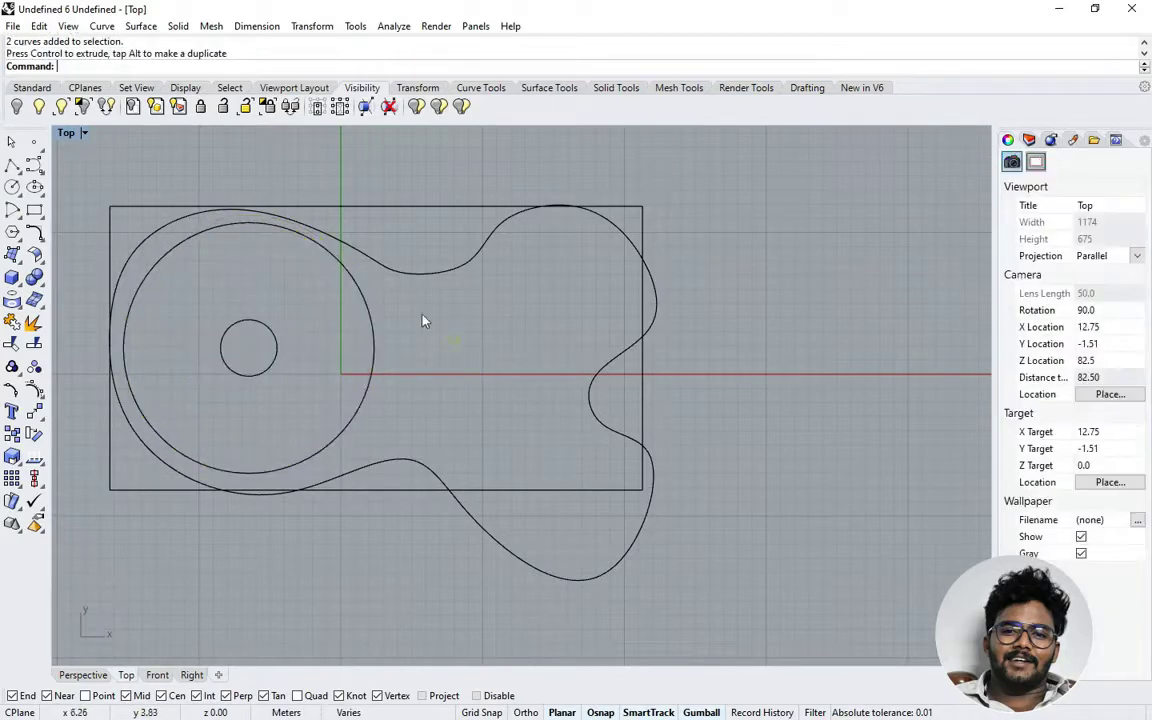
Step: Draw a circle of about 1.71 m radius inside the outline's upper right lobe
left_click(12, 187)
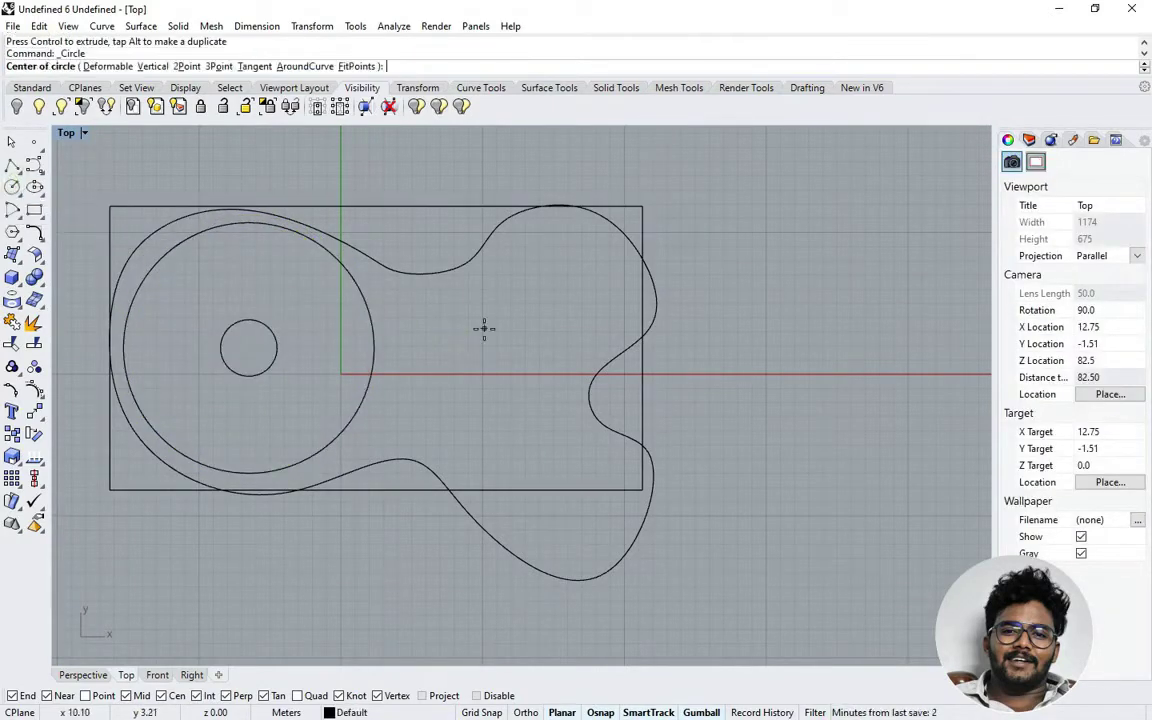
left_click(552, 278)
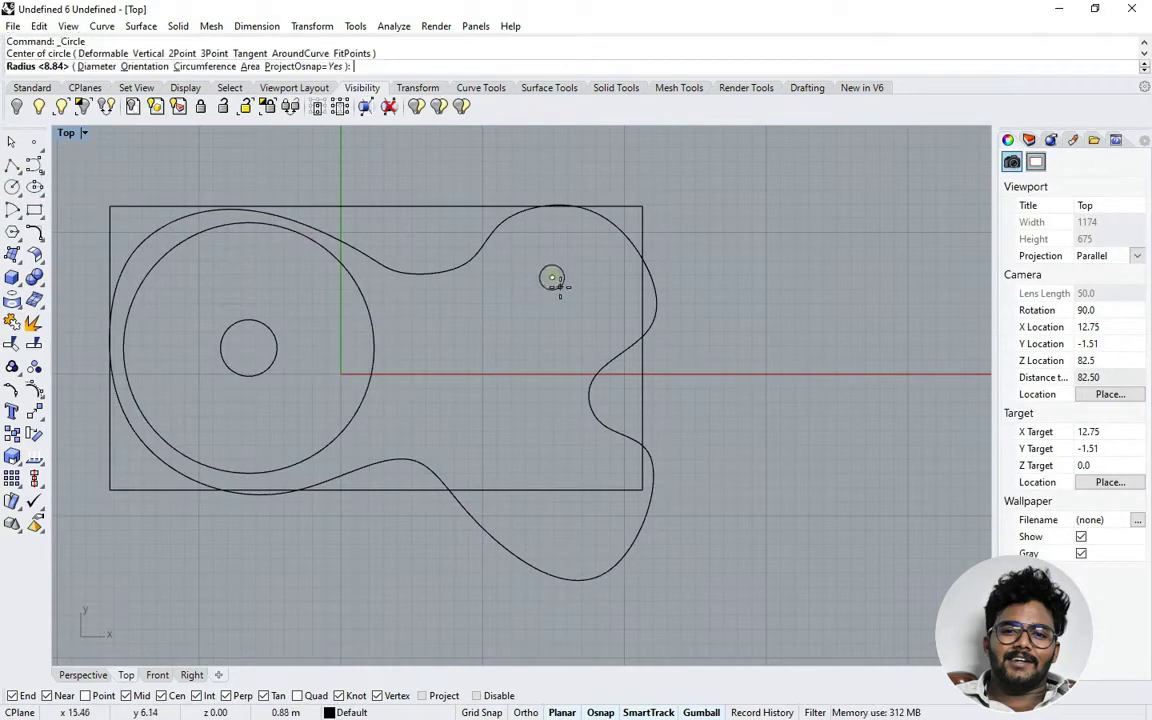
left_click(568, 296)
scroll(580, 296, "up", 1)
left_click(574, 290)
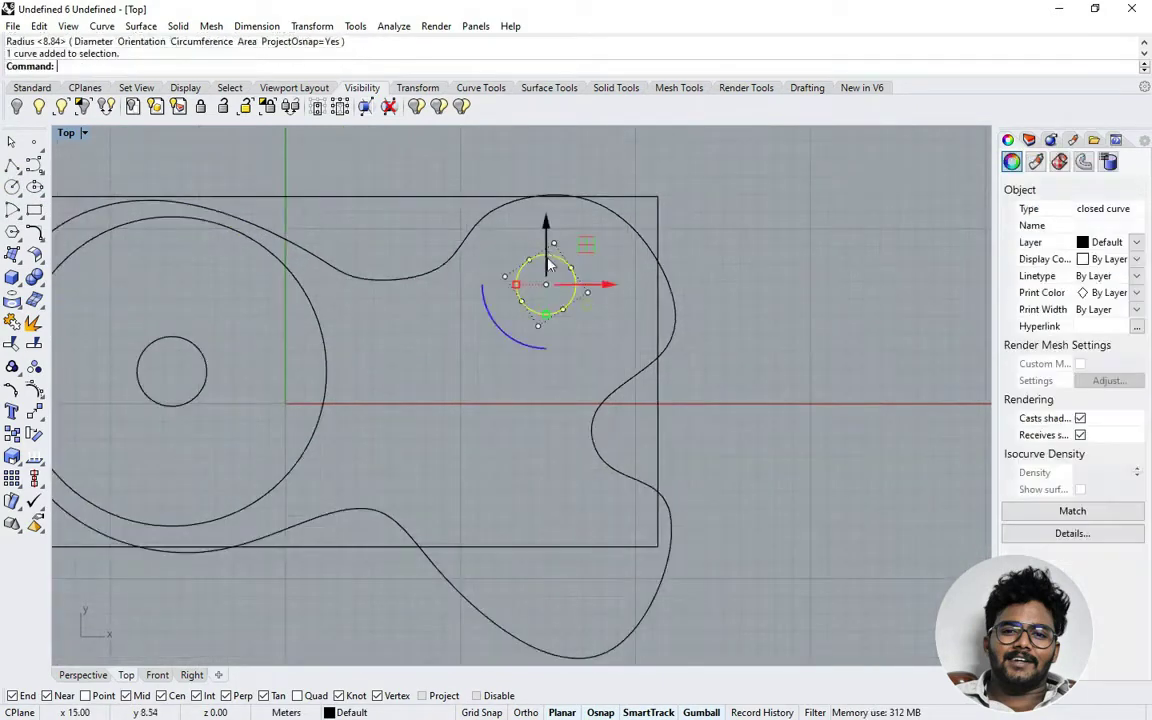
left_click(12, 187)
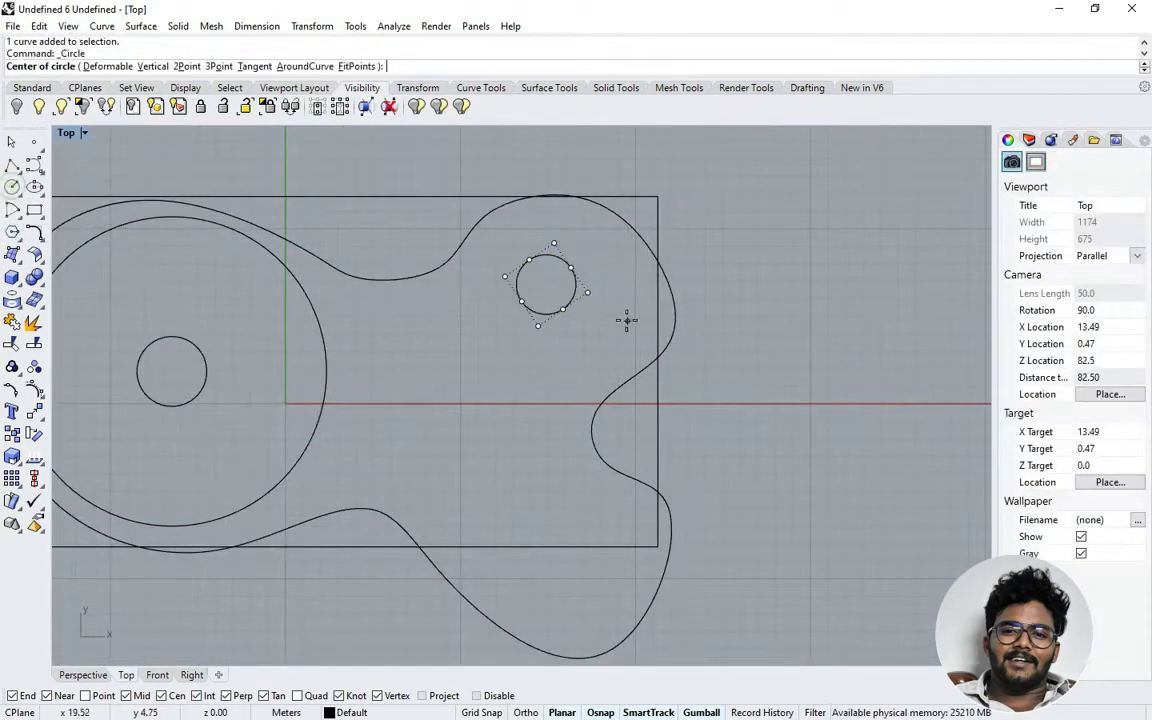
key("Escape")
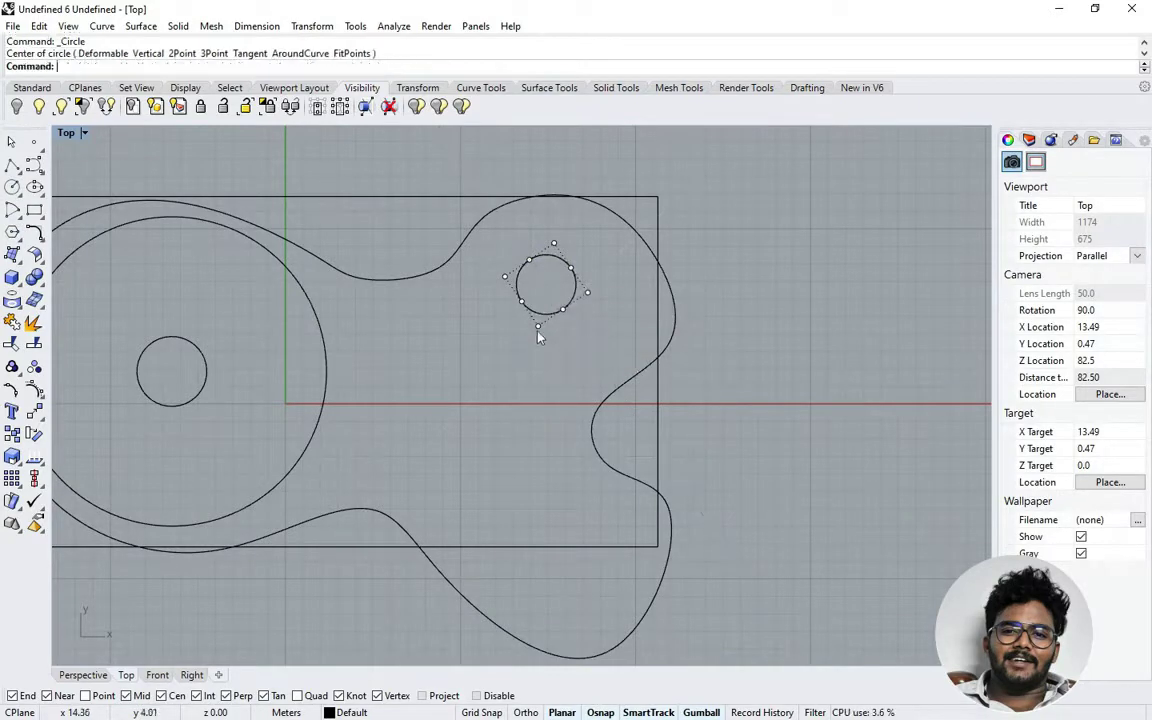
Step: Draw a concentric circle of about 5.15 m radius in the upper right lobe and move both circles slightly down and right
left_click(13, 188)
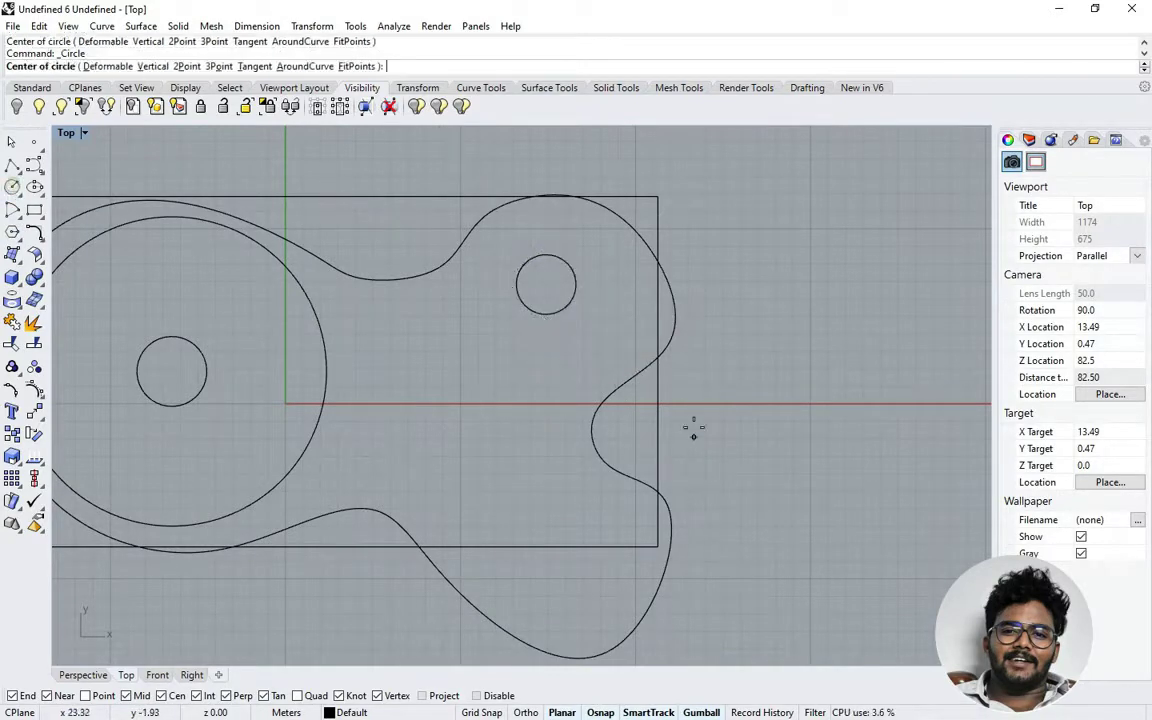
left_click(548, 296)
left_click(567, 372)
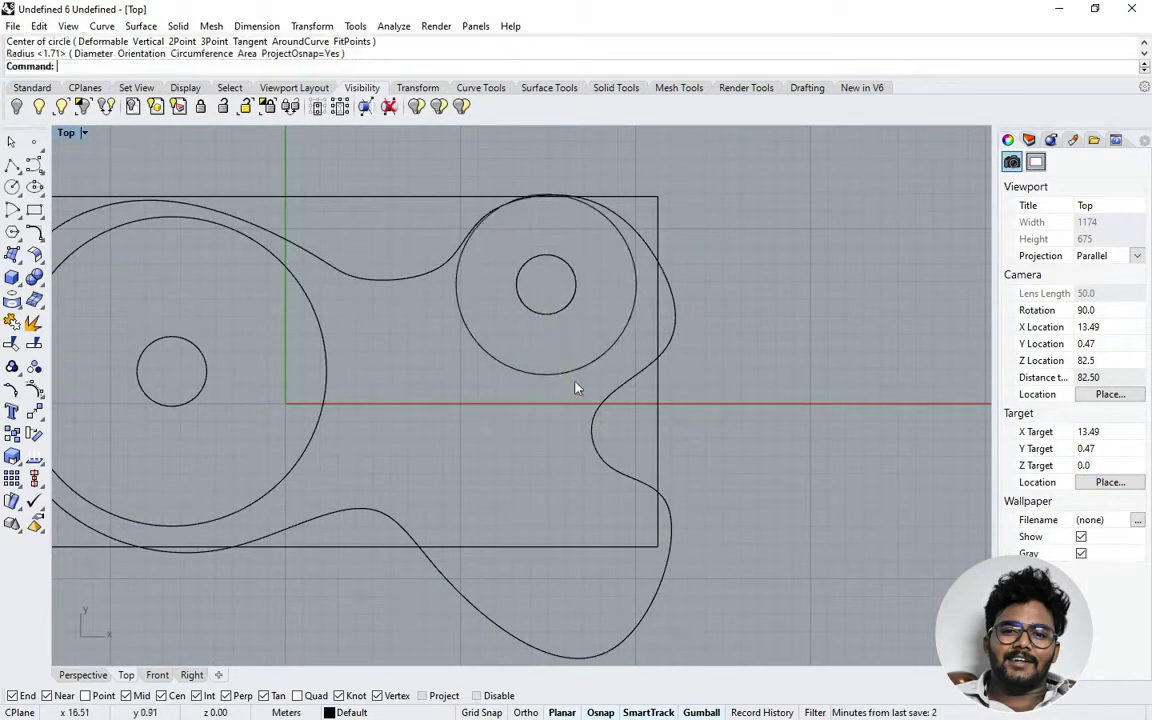
left_click_drag(576, 386, 546, 260)
left_click_drag(594, 301, 607, 302)
left_click(769, 334)
Step: Move the upper right lobe's lower outer control point slightly left so the outline follows the larger circle more closely
scroll(673, 342, "down", 4)
scroll(686, 374, "up", 3)
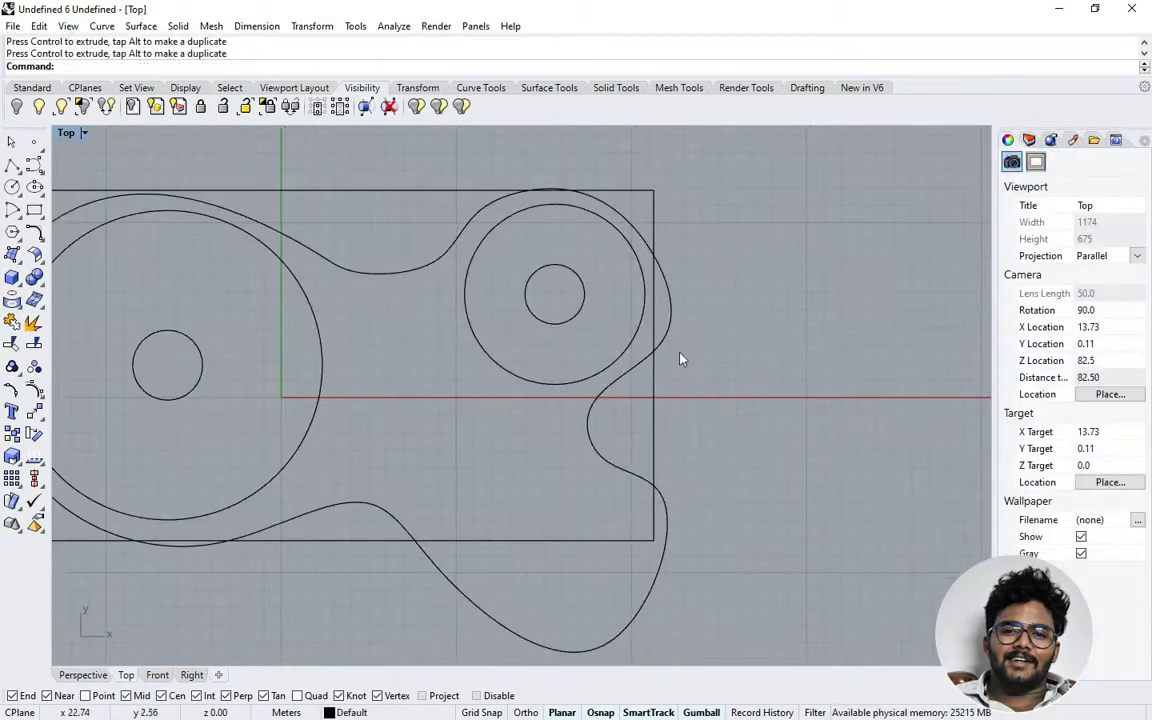
left_click(672, 332)
left_click(687, 349)
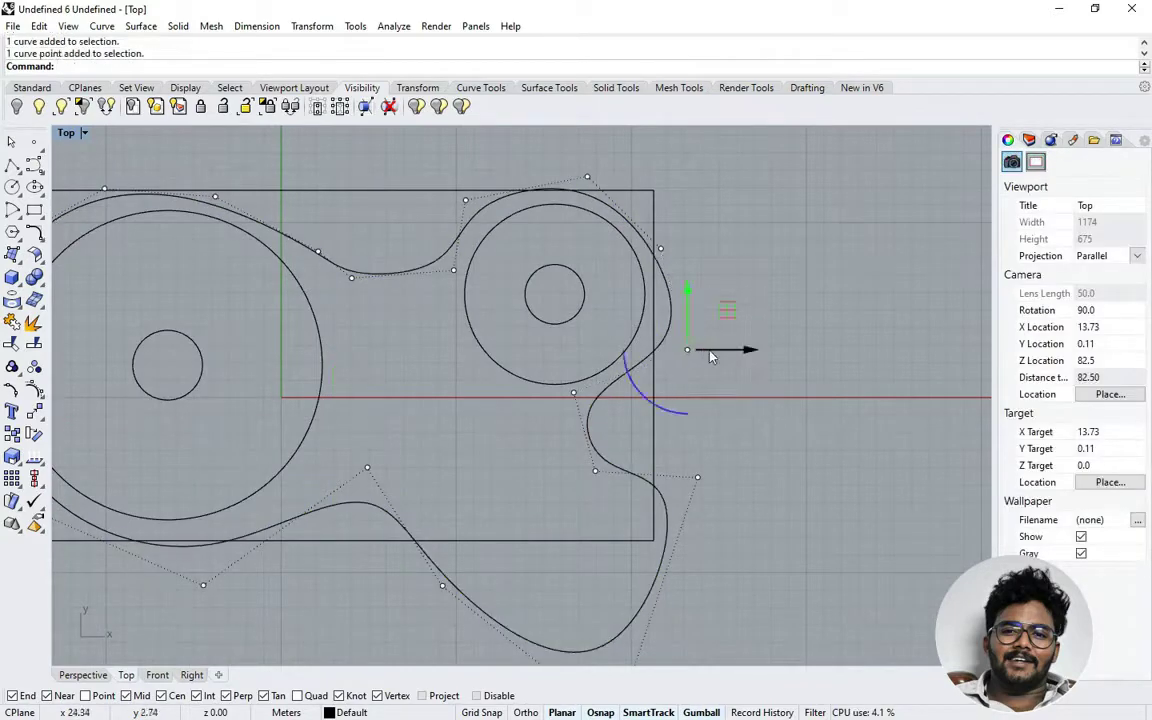
left_click_drag(710, 351, 694, 351)
key("Escape")
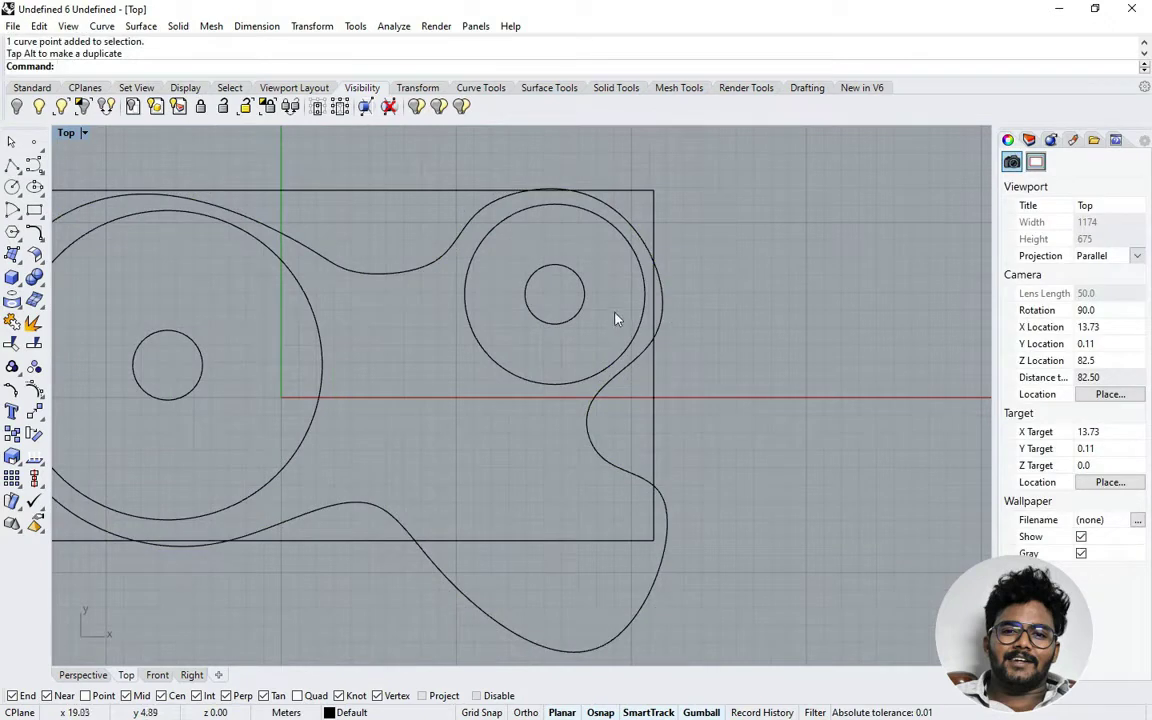
Step: Draw a circle of about 1.57 m radius in the outline's lower right lobe and a larger concentric circle around it
left_click(12, 188)
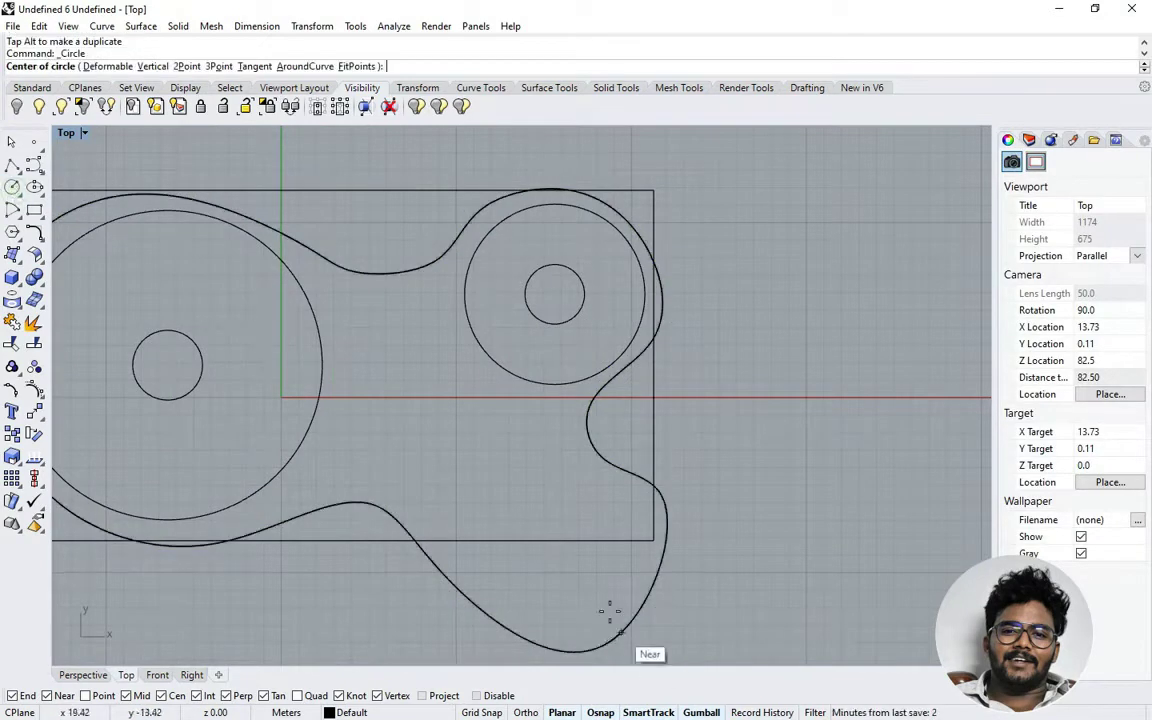
left_click(535, 517)
left_click(551, 545)
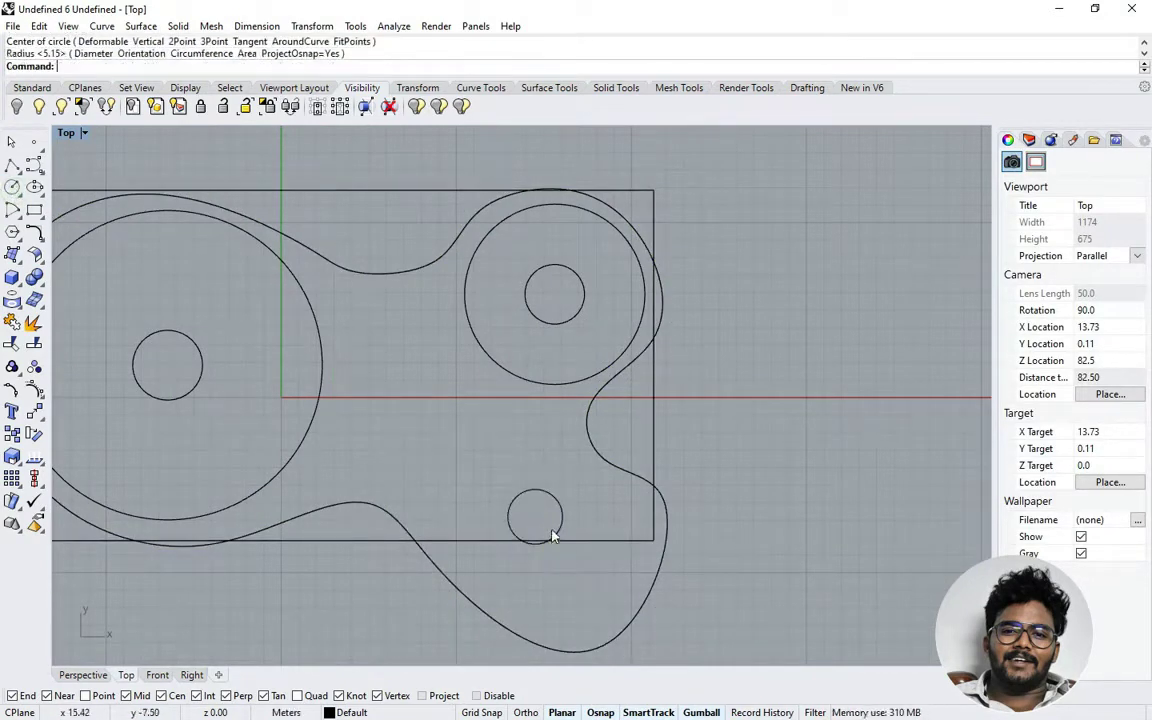
left_click(12, 188)
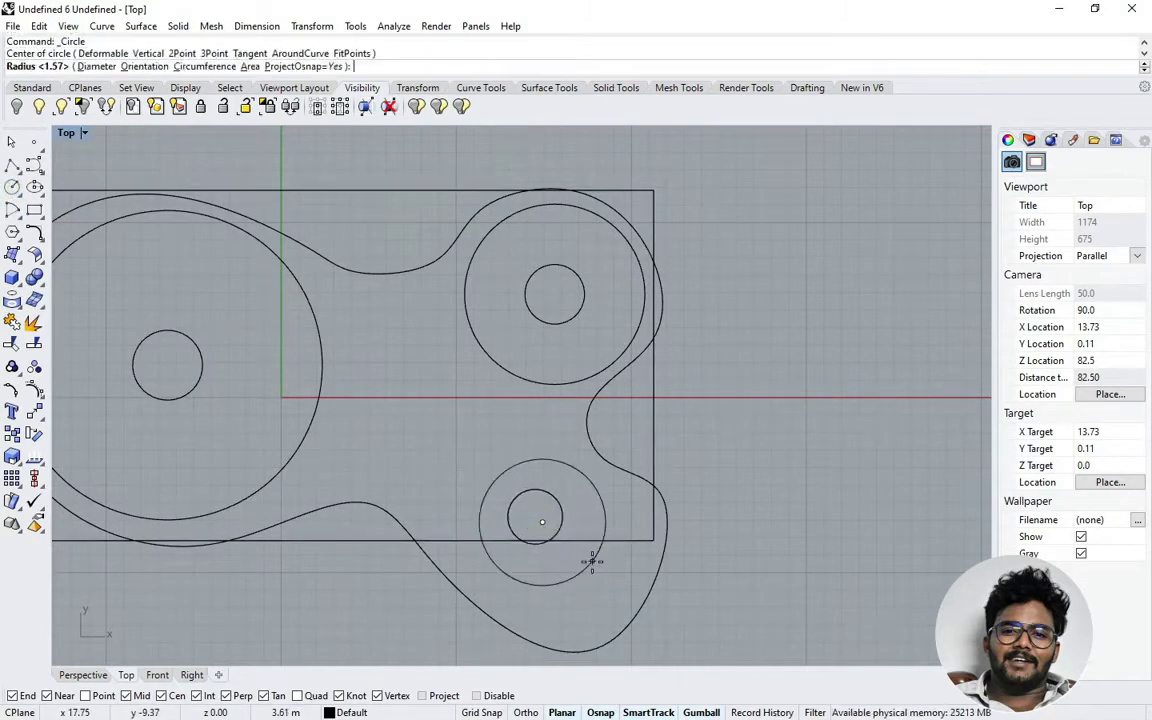
key("Escape")
key("Return")
left_click(545, 517)
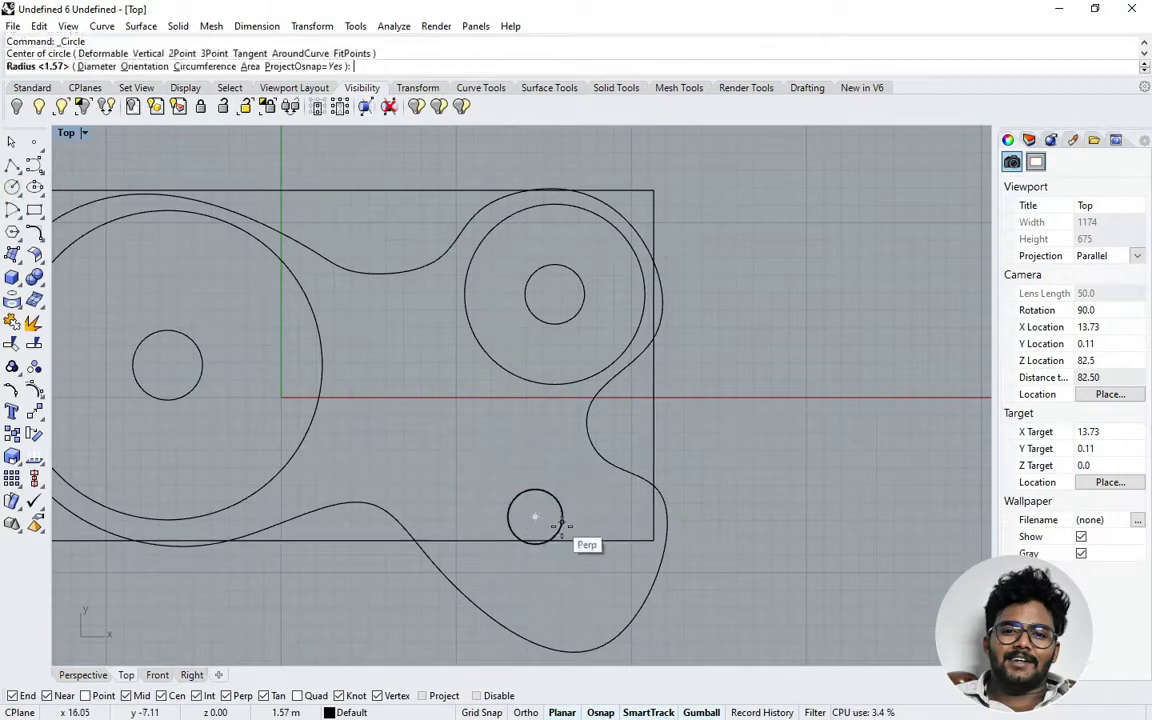
left_click(614, 522)
Step: Move the lower right lobe's upper outer control point left to the rectangle's right edge, drawing the outline closer to the circle
scroll(614, 522, "up", 2)
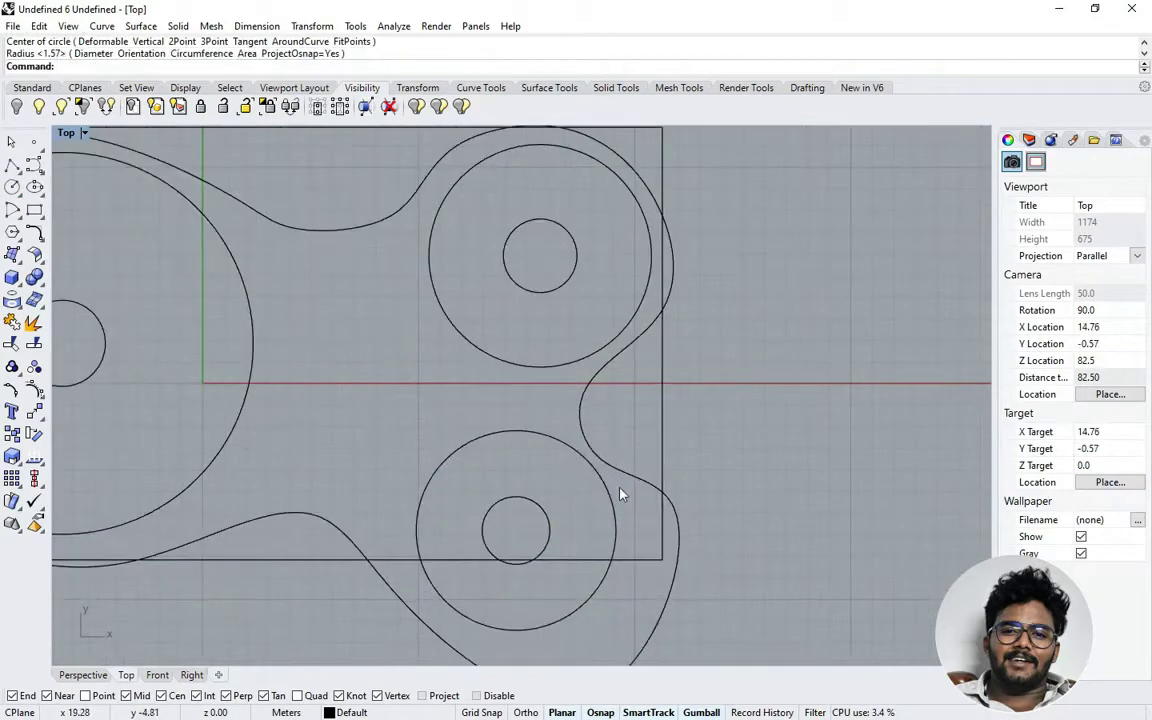
left_click(604, 449)
left_click(590, 472)
scroll(600, 495, "down", 2)
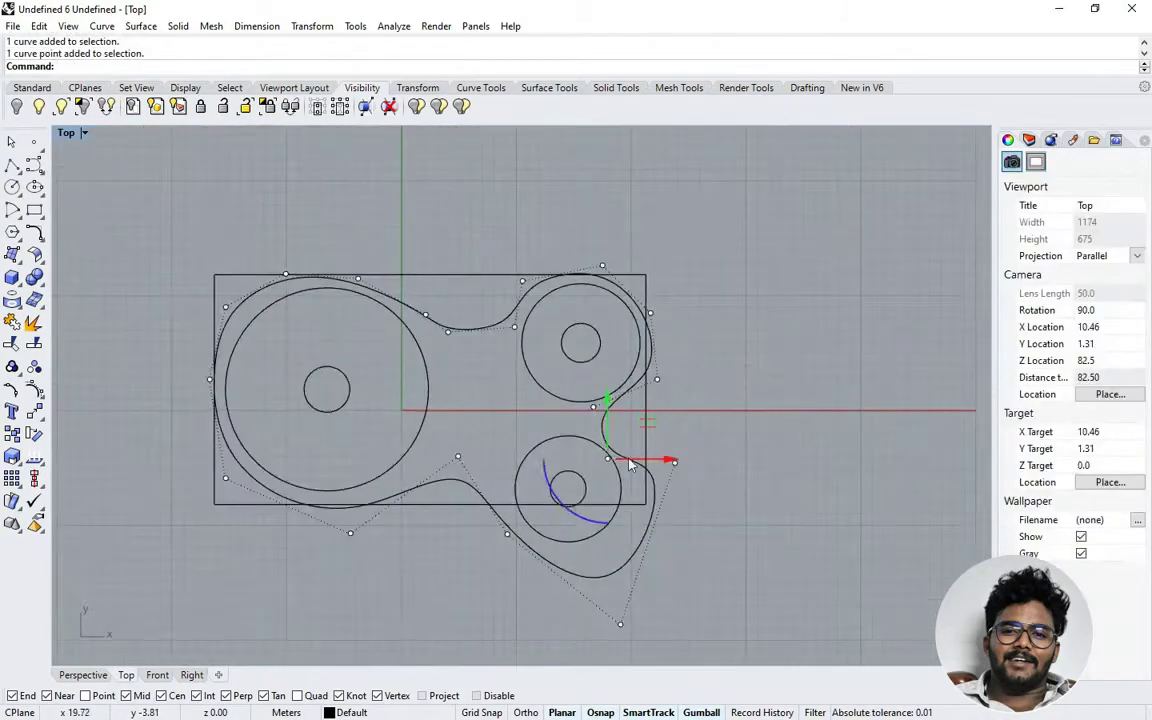
left_click(700, 436)
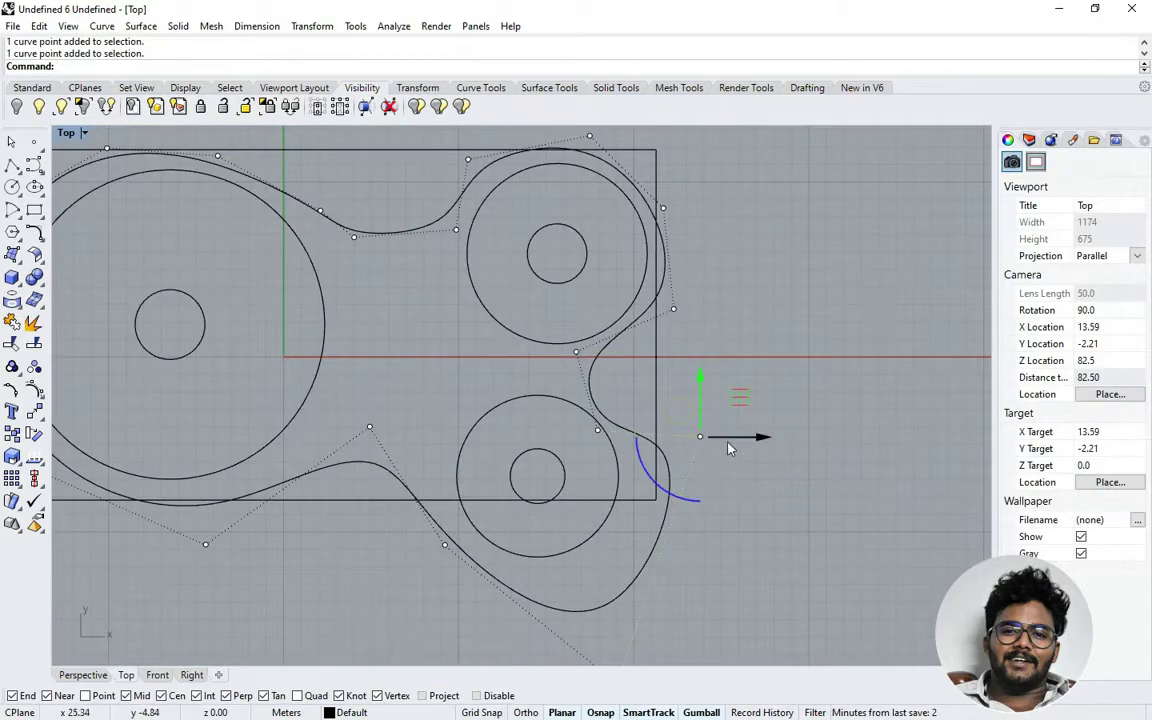
left_click_drag(728, 447, 657, 440)
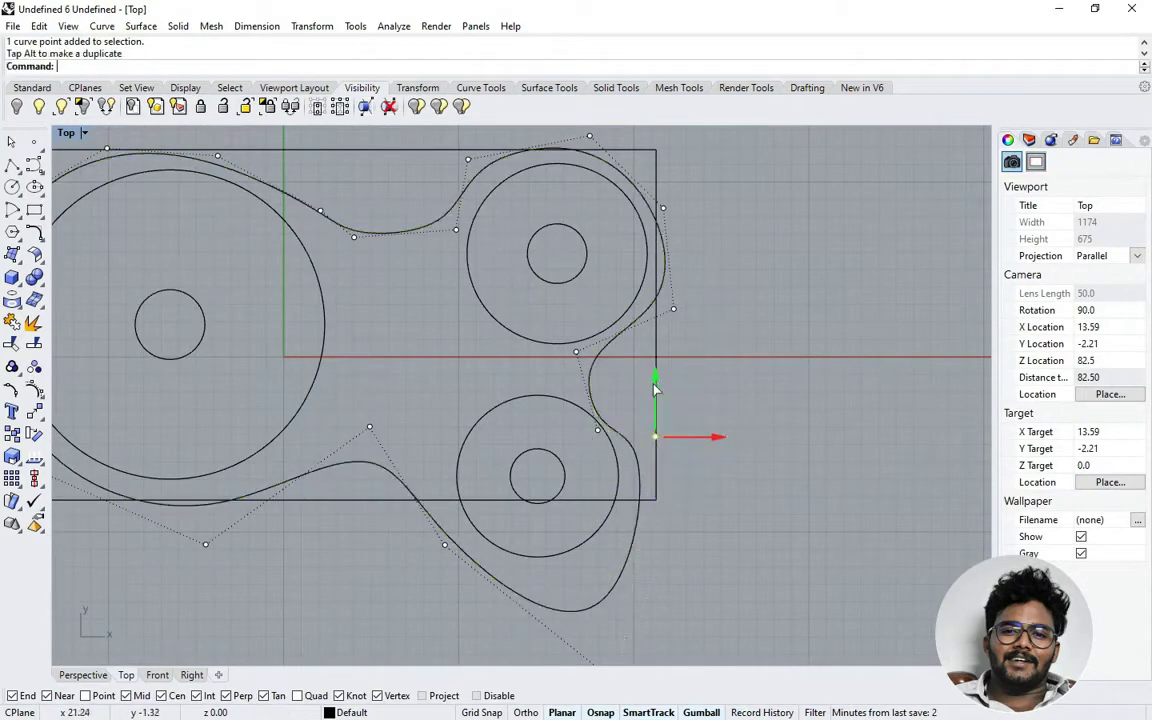
Step: Move the lower right lobe's right control point down to about the circle centre's height and the adjacent waist control point slightly right
left_click_drag(655, 388, 650, 430)
left_click(597, 430)
scroll(600, 562, "down", 2)
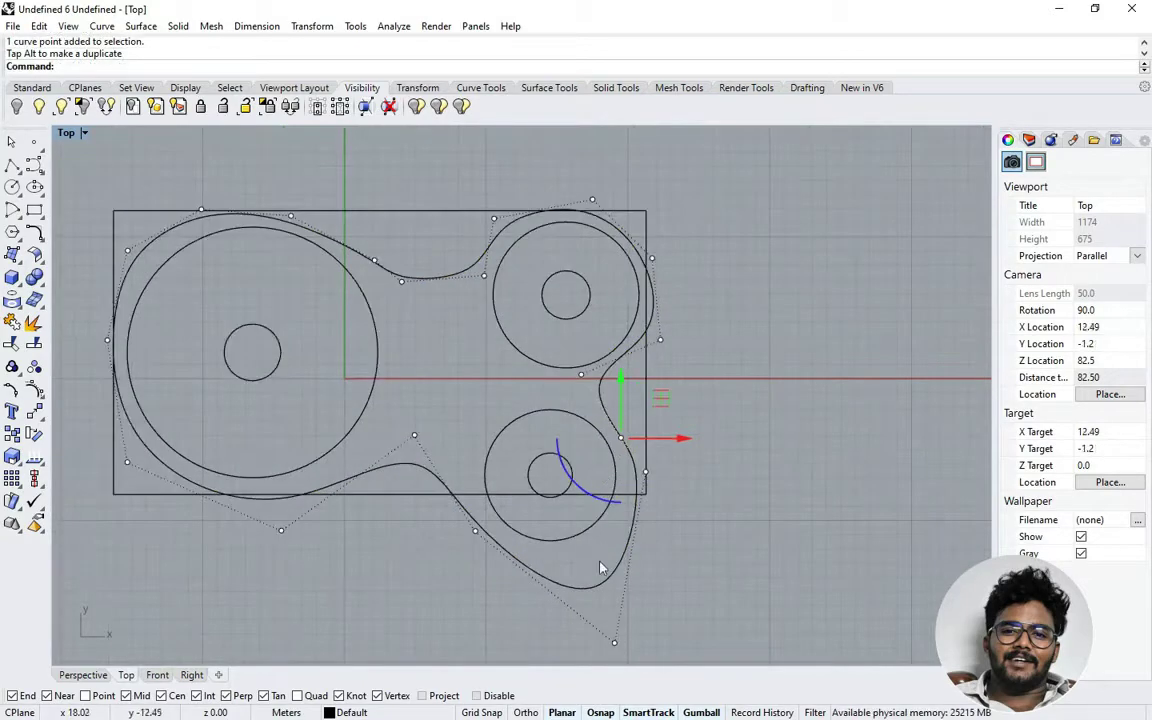
Step: Move the lower right lobe's bottom control point up and slightly left so the outline wraps closer around the larger circle
scroll(600, 568, "down", 1)
scroll(589, 527, "up", 1)
left_click(611, 616)
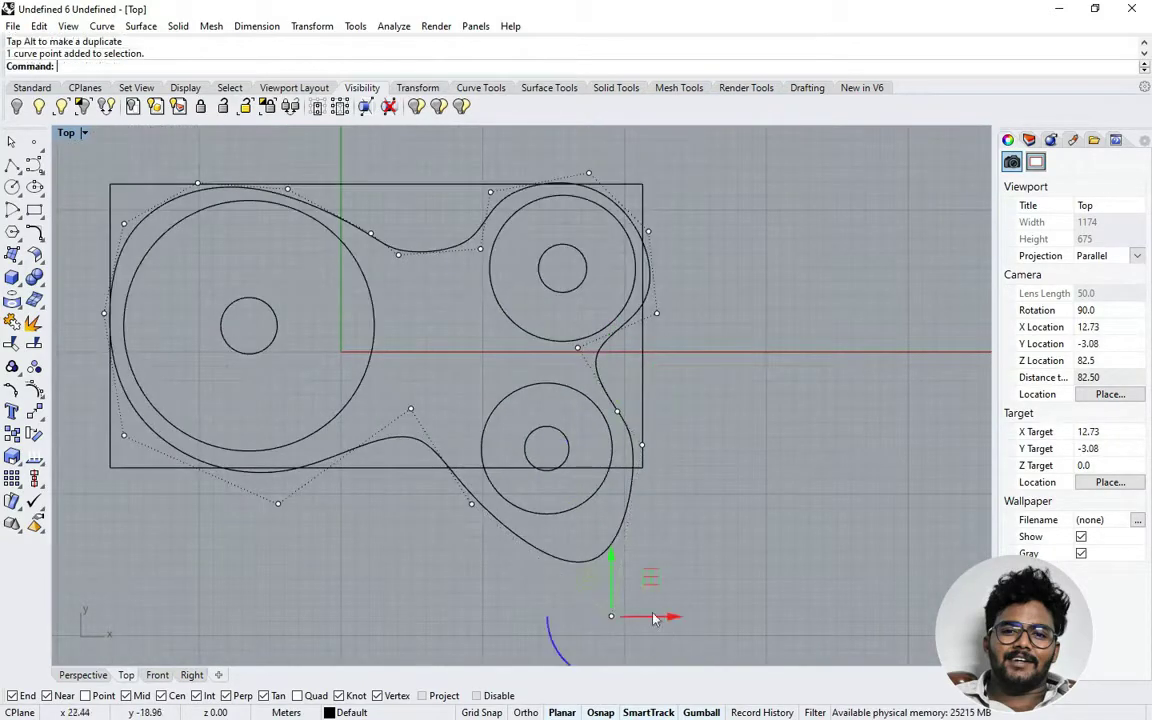
left_click_drag(608, 578, 608, 535)
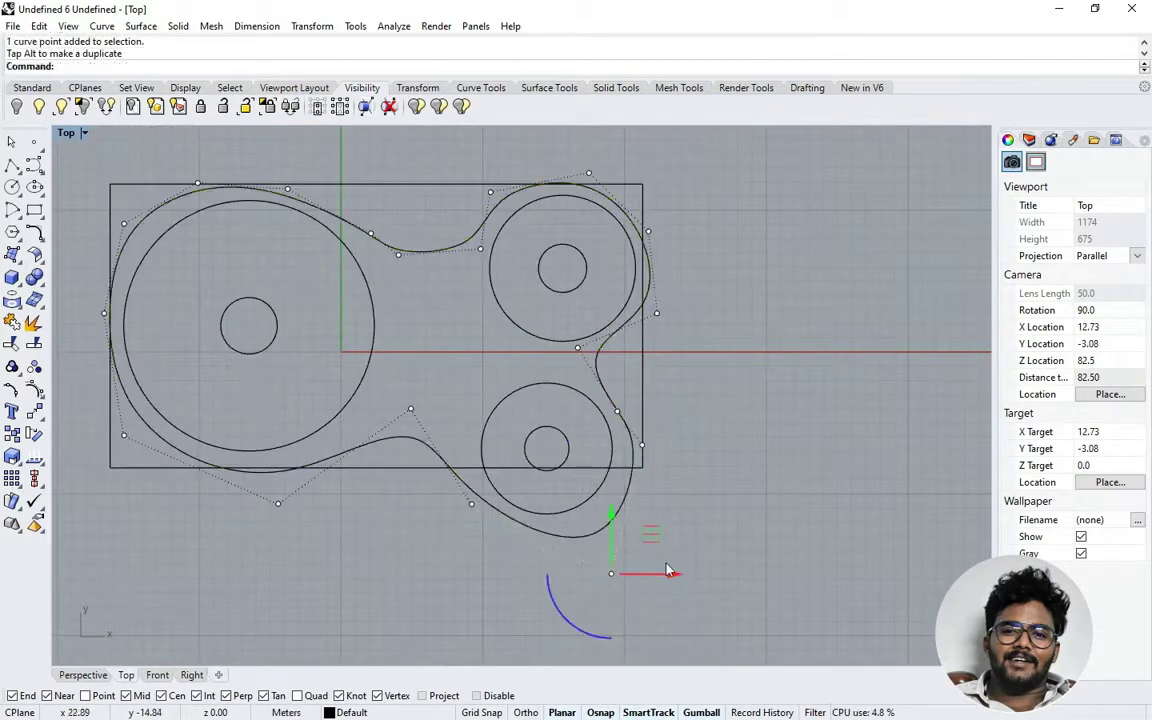
left_click(586, 538)
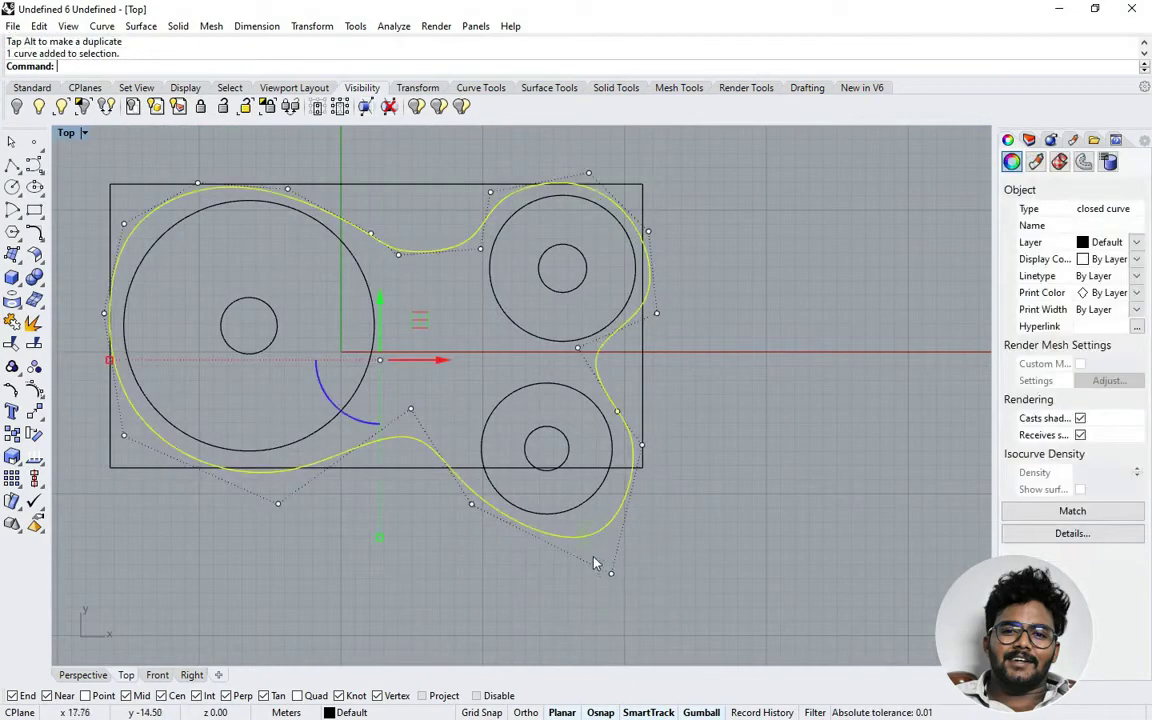
left_click(611, 573)
left_click_drag(655, 574, 636, 578)
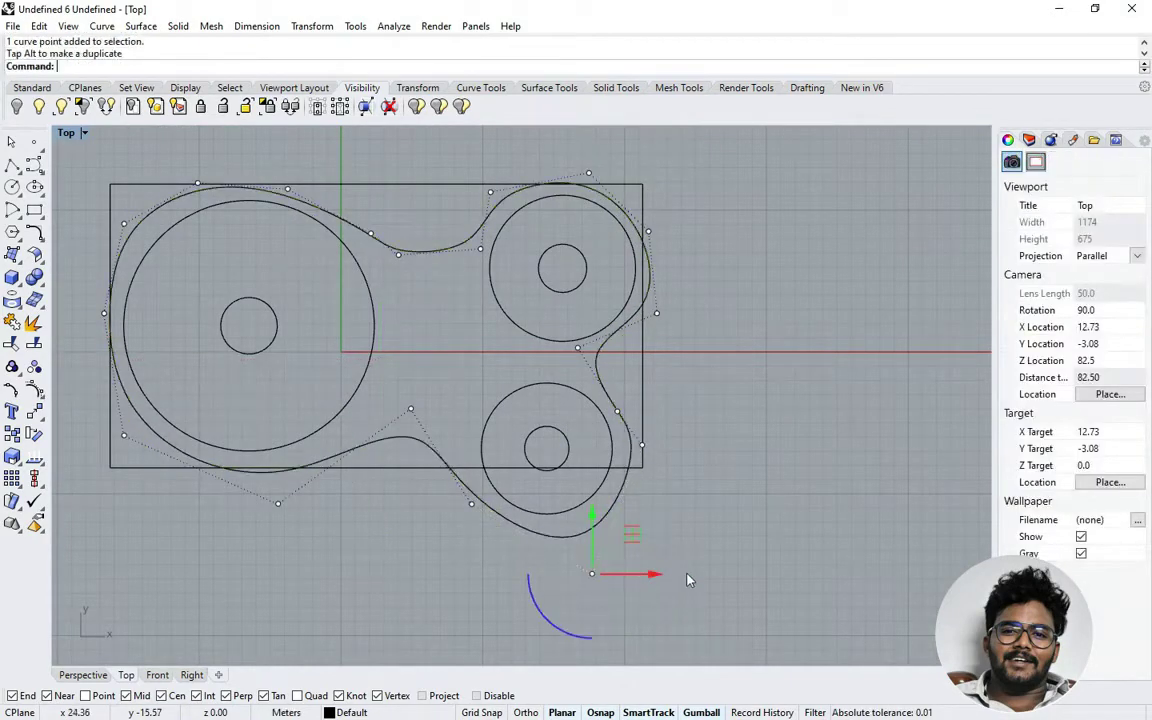
left_click(687, 572)
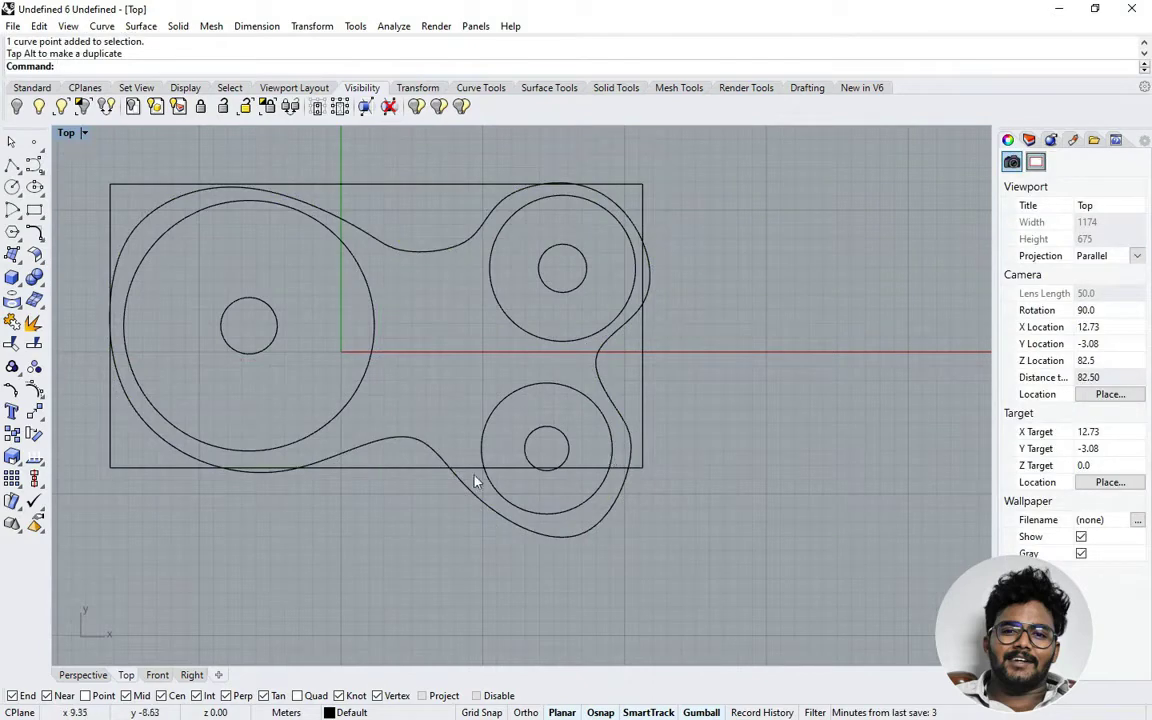
Step: Move the lower right lobe's lower left control point slightly down to round out the outline, and leave point editing
left_click(484, 505)
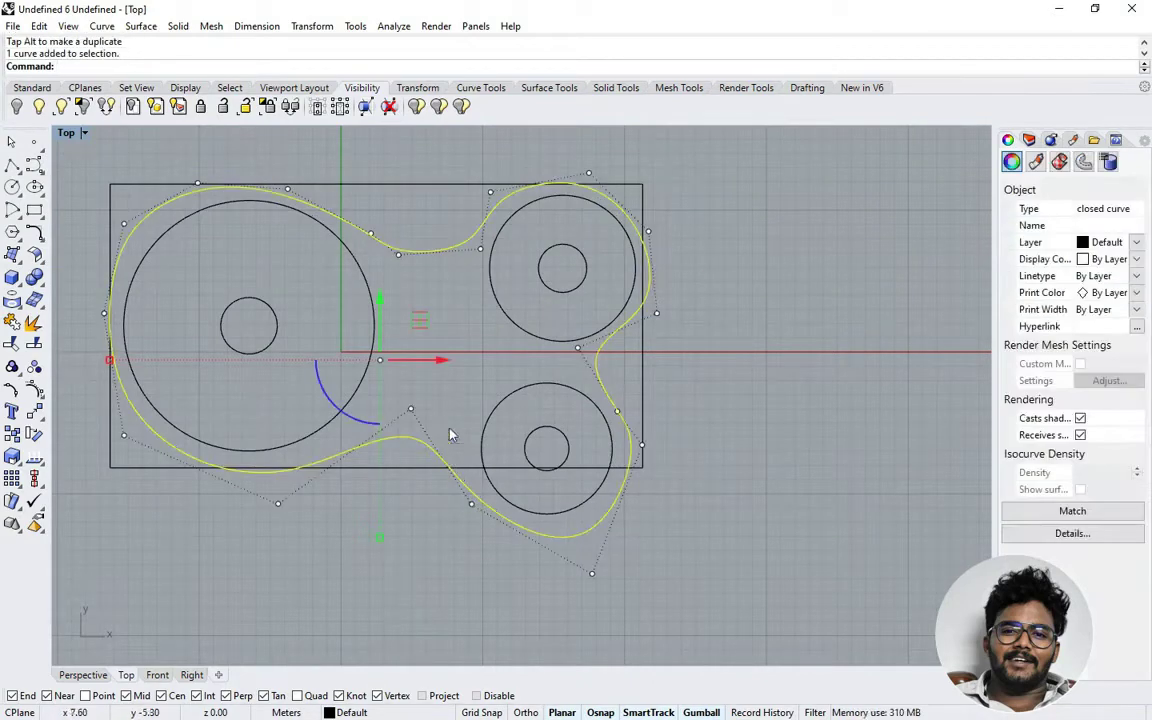
key("F10")
left_click_drag(450, 432, 470, 463)
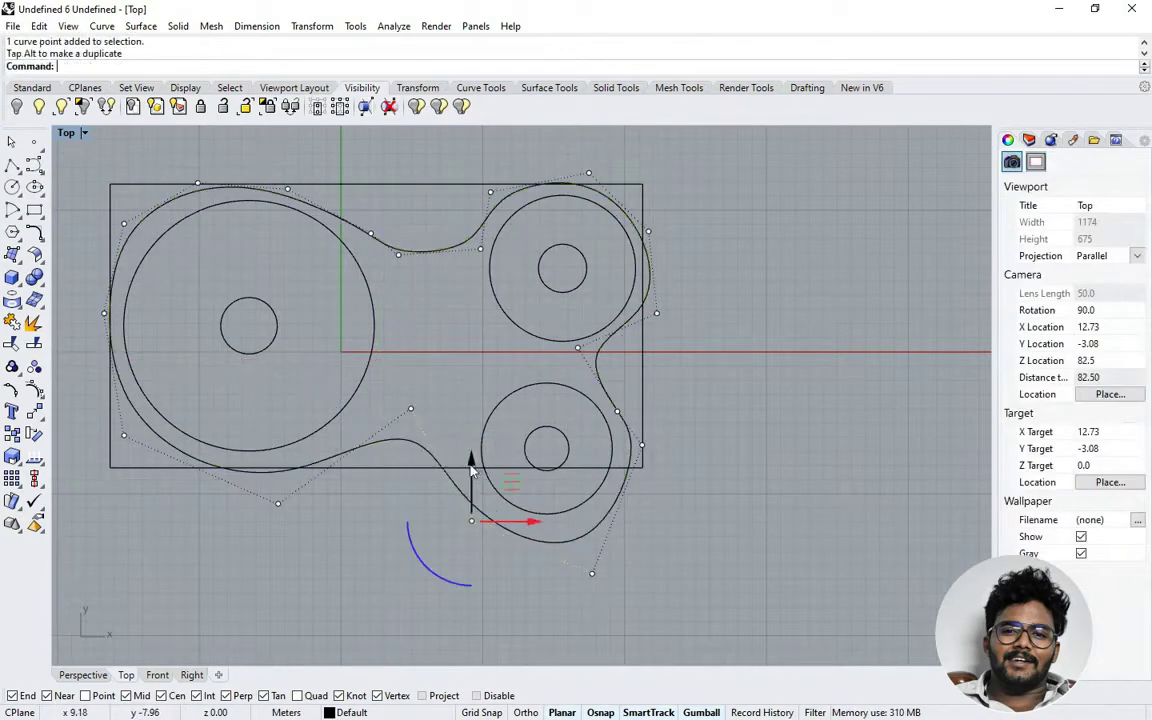
key("Escape")
key("Escape")
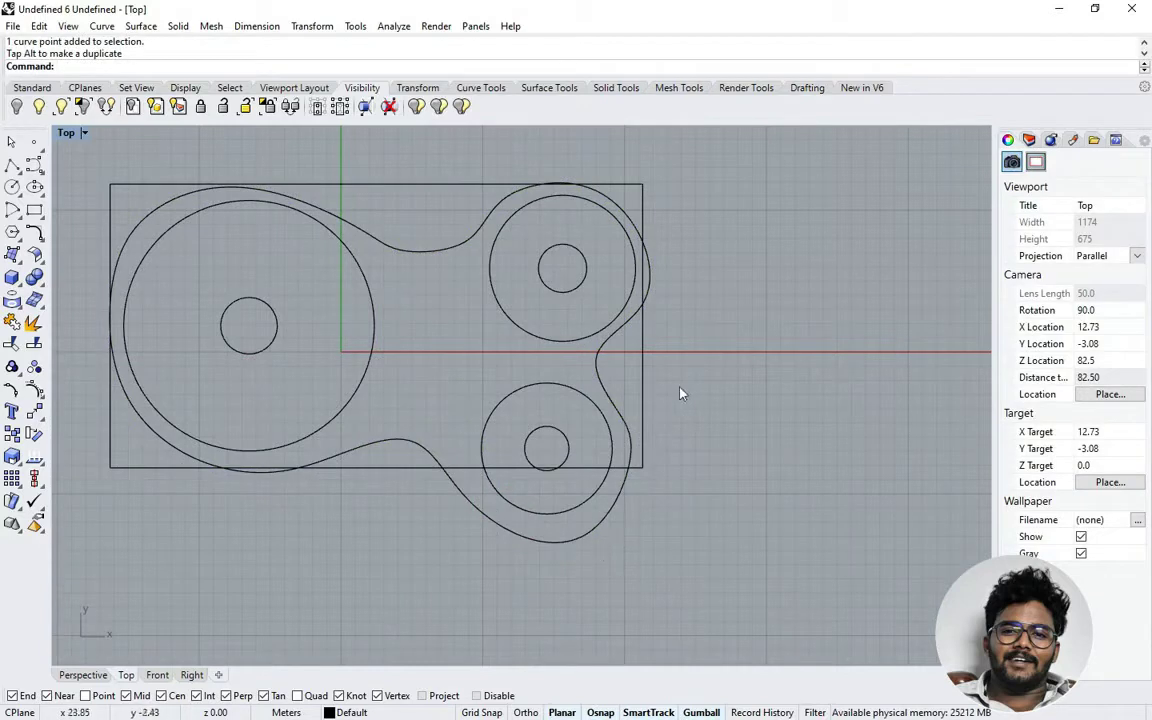
Step: Delete the rectangle around the outline and return to the four-viewport layout
left_click(645, 391)
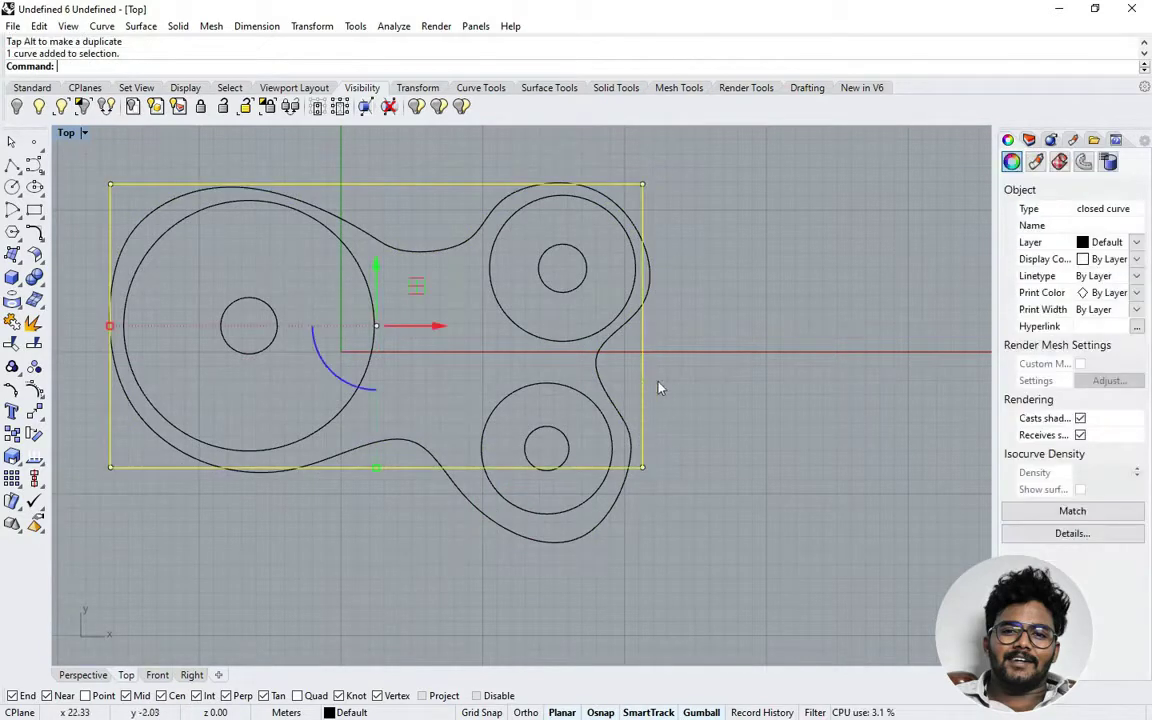
key("Delete")
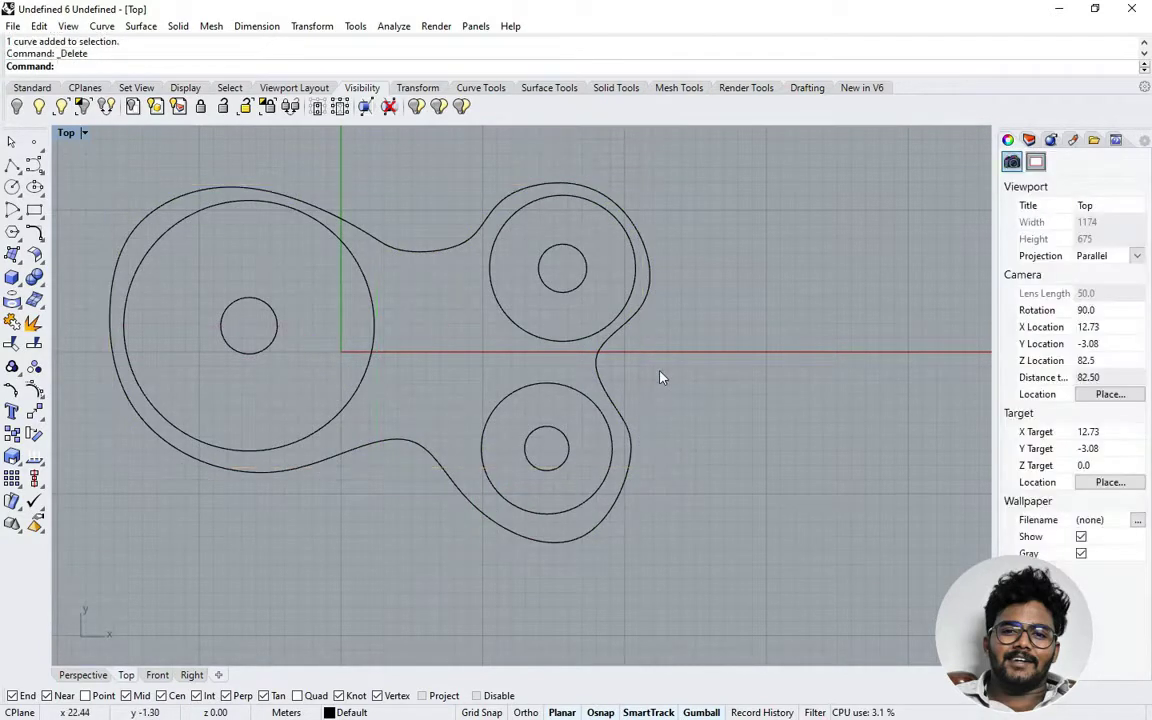
double_click(67, 133)
right_click_drag(578, 279, 808, 291)
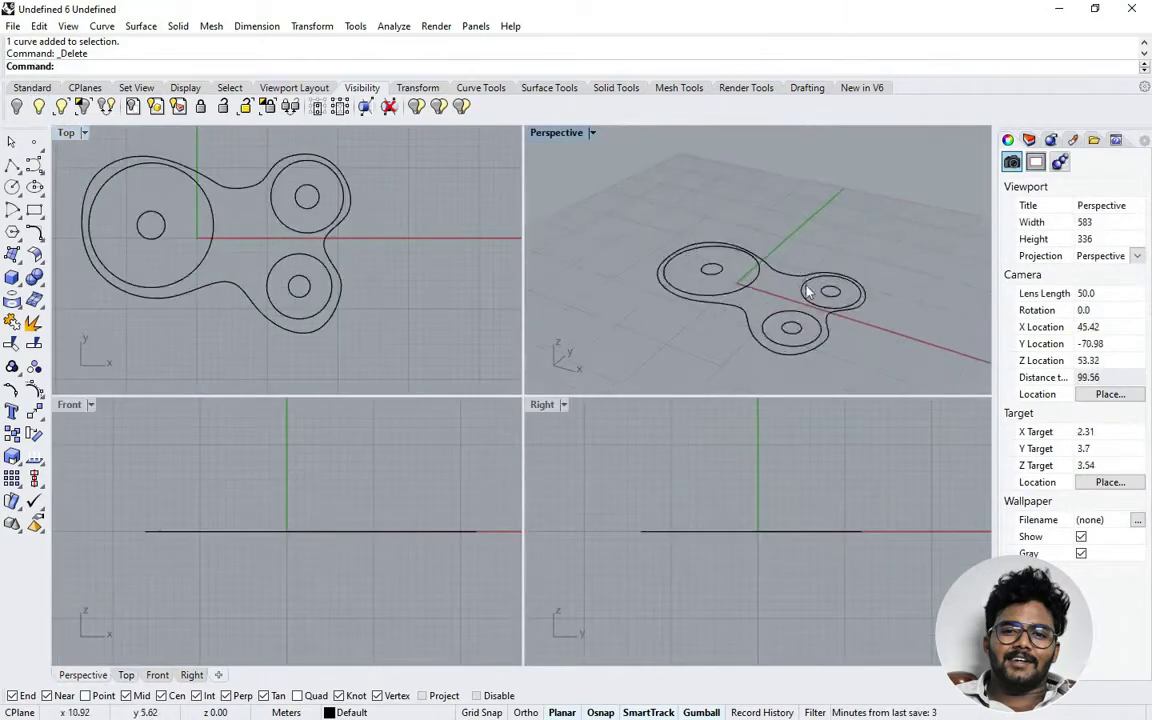
Step: Create a planar surface from the closed outline curve and set the Perspective viewport to Shaded display
left_click(751, 318)
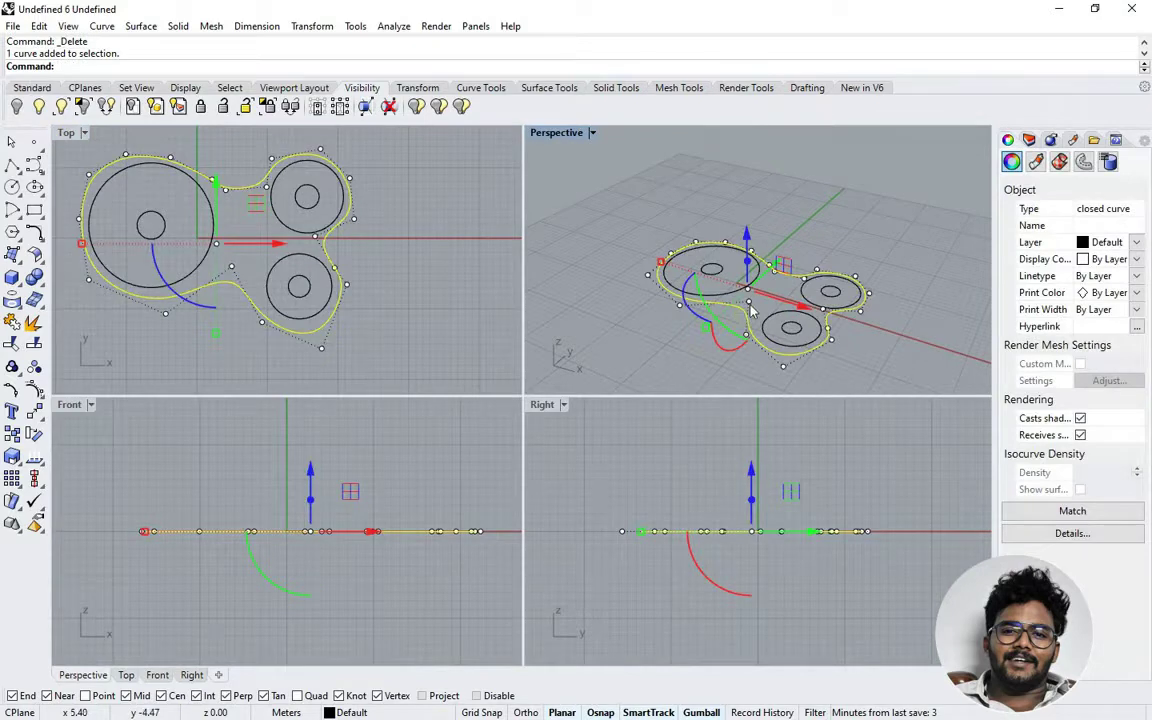
left_click(12, 253)
left_click(55, 262)
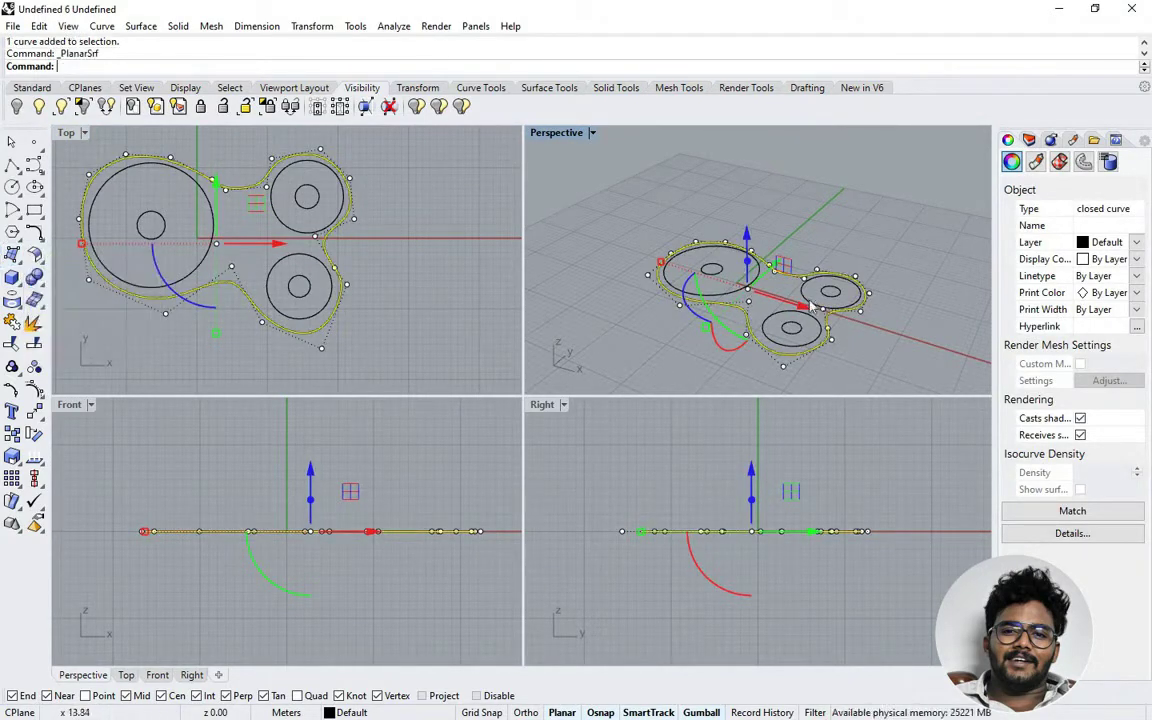
left_click(592, 133)
left_click(545, 188)
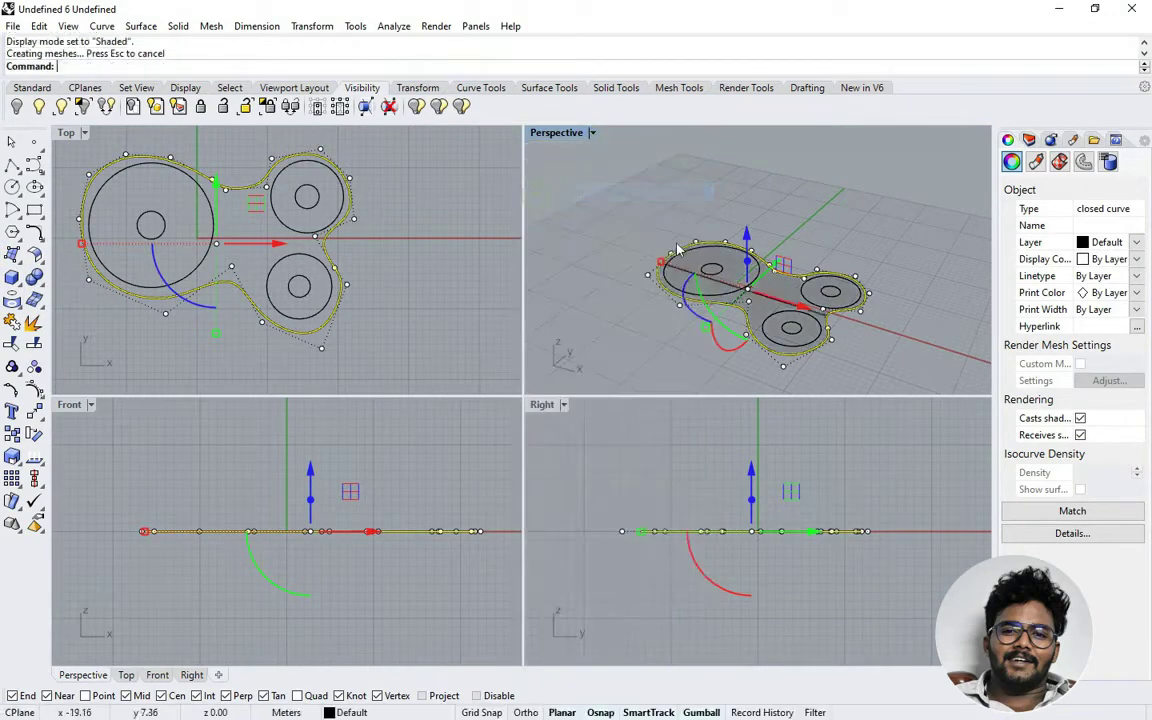
mouse_move(678, 248)
right_mouse_down()
mouse_move(663, 324)
mouse_move(606, 300)
right_mouse_up()
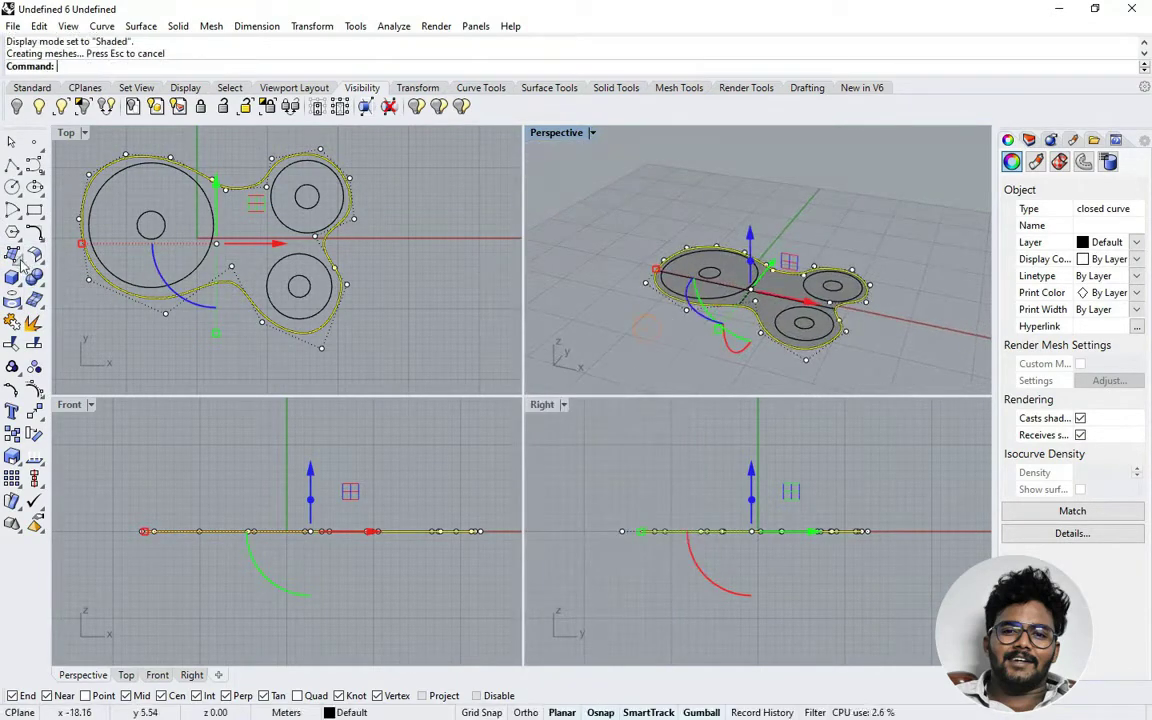
left_click(20, 259)
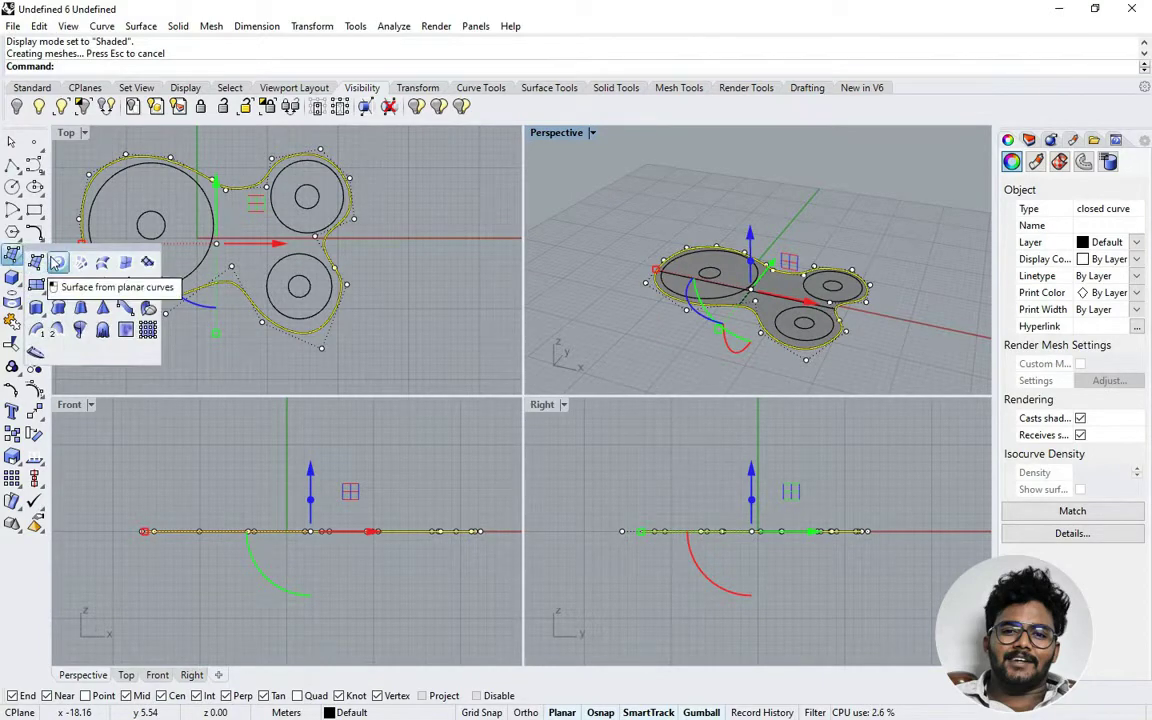
left_click(598, 238)
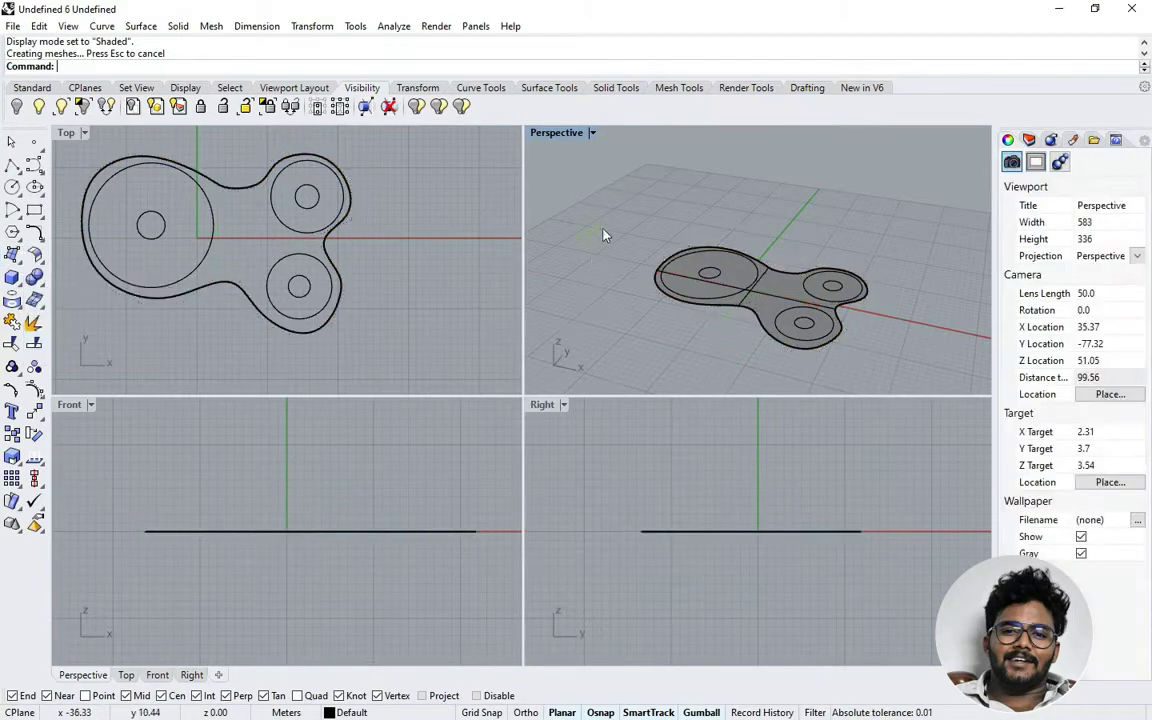
Step: Lift the planar surface vertically well above the plan curves and maximize the Perspective viewport
left_click(743, 280)
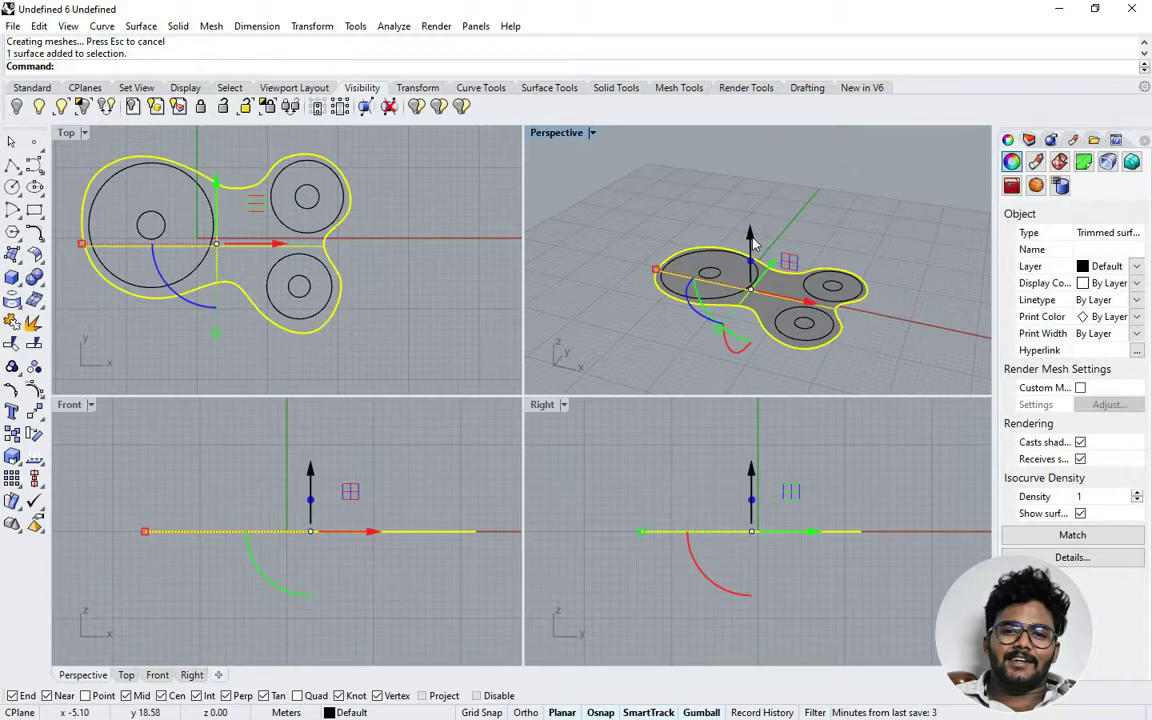
left_click_drag(755, 243, 754, 183)
right_click_drag(754, 195, 862, 249)
double_click(576, 134)
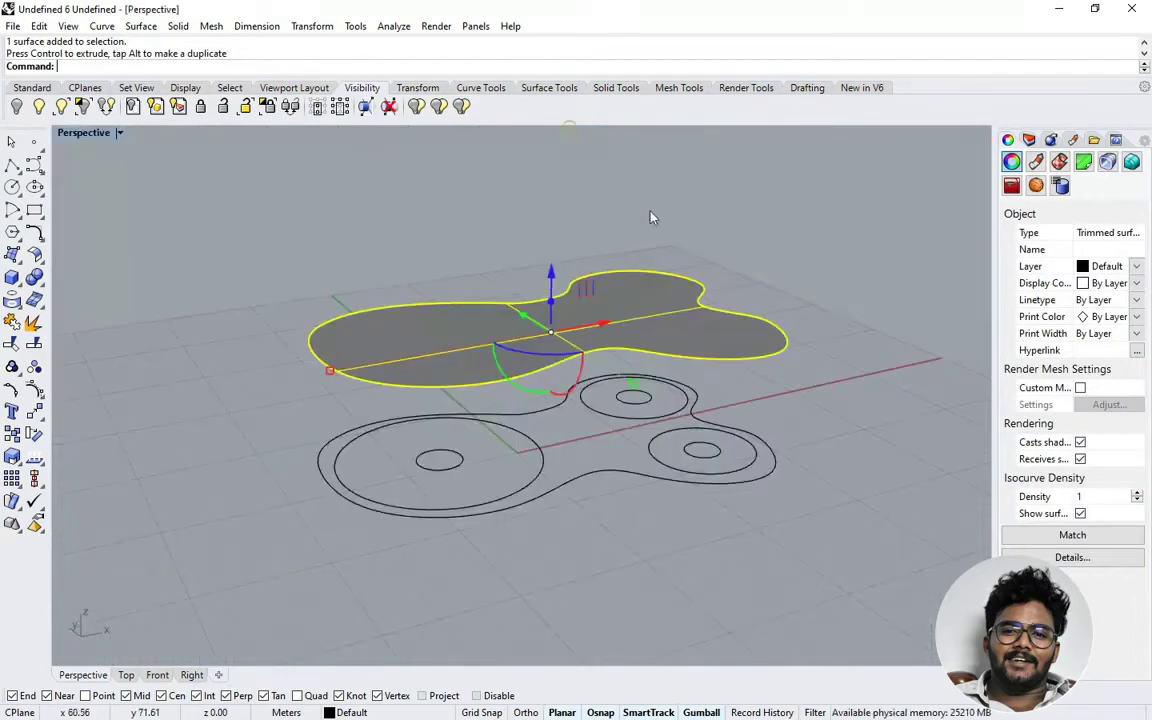
right_click_drag(585, 190, 587, 285)
left_click_drag(550, 275, 551, 249)
right_click_drag(555, 302, 766, 365)
left_click(810, 373)
Step: Raise the planar surface slightly further above the circles and keep it selected
right_click_drag(468, 411, 644, 383)
left_click(573, 357)
left_click_drag(567, 288, 566, 274)
right_click_drag(620, 313, 592, 364)
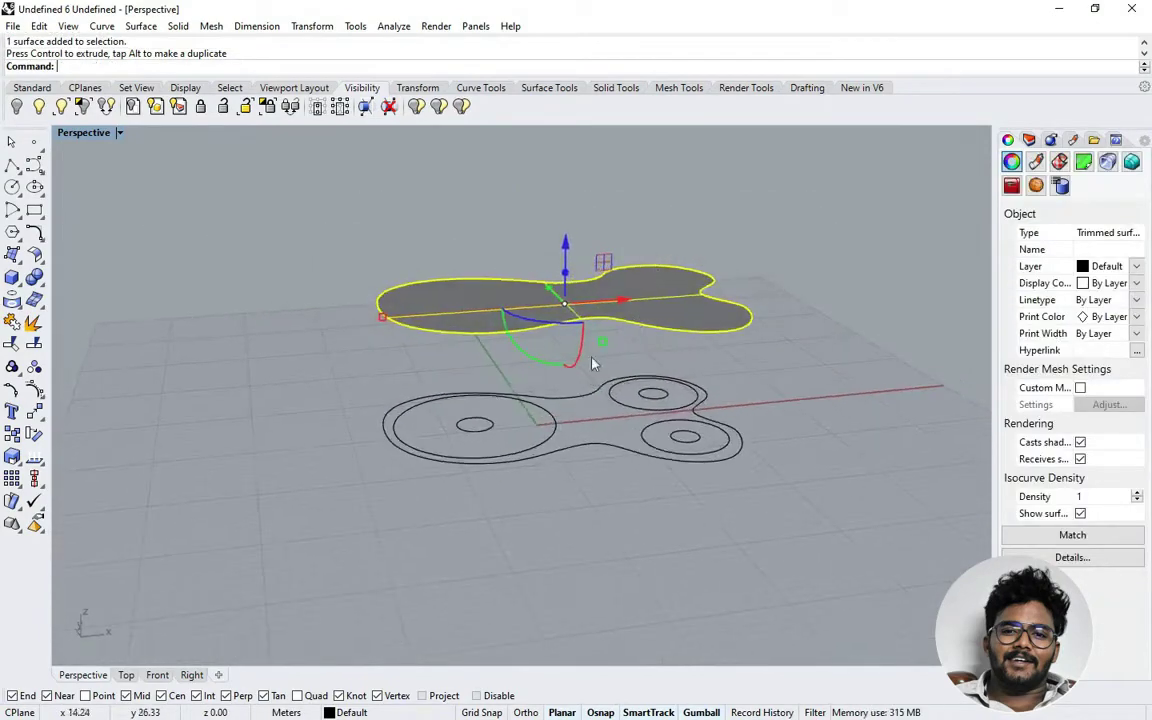
left_click(538, 525)
right_click_drag(538, 525, 525, 342)
left_click(505, 318)
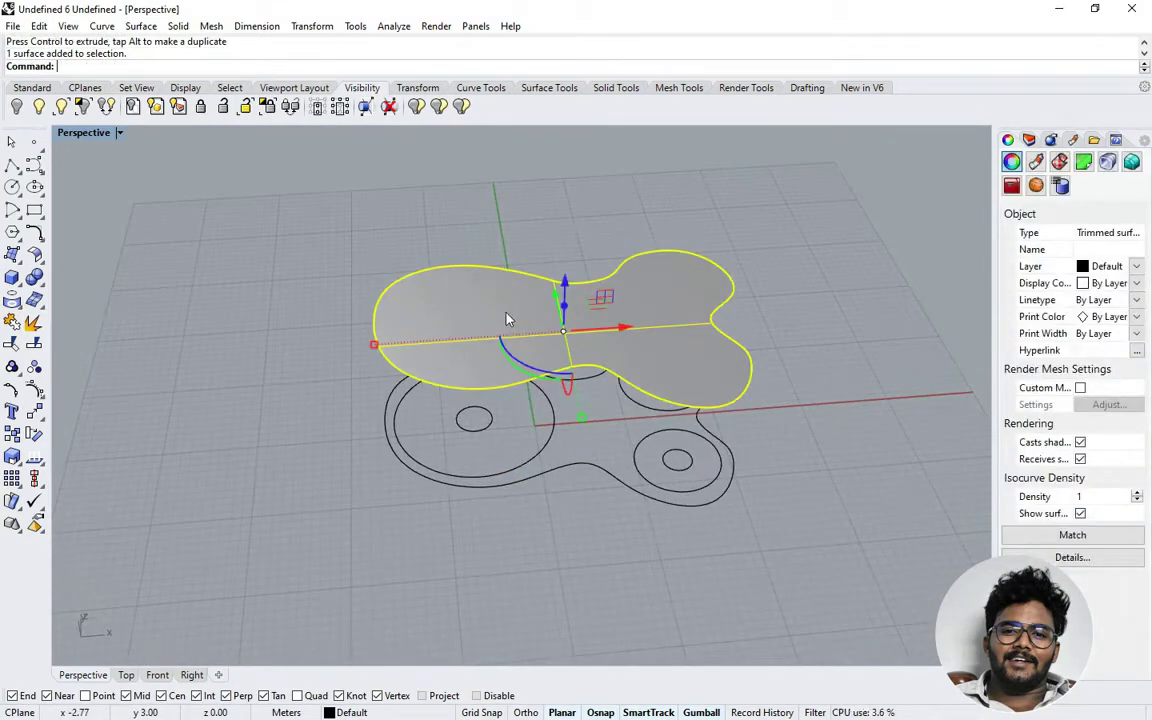
Step: Open the aerial reference photo from New folder, examine the canopy's shape over its supports, and switch back to Rhino
left_click(1059, 9)
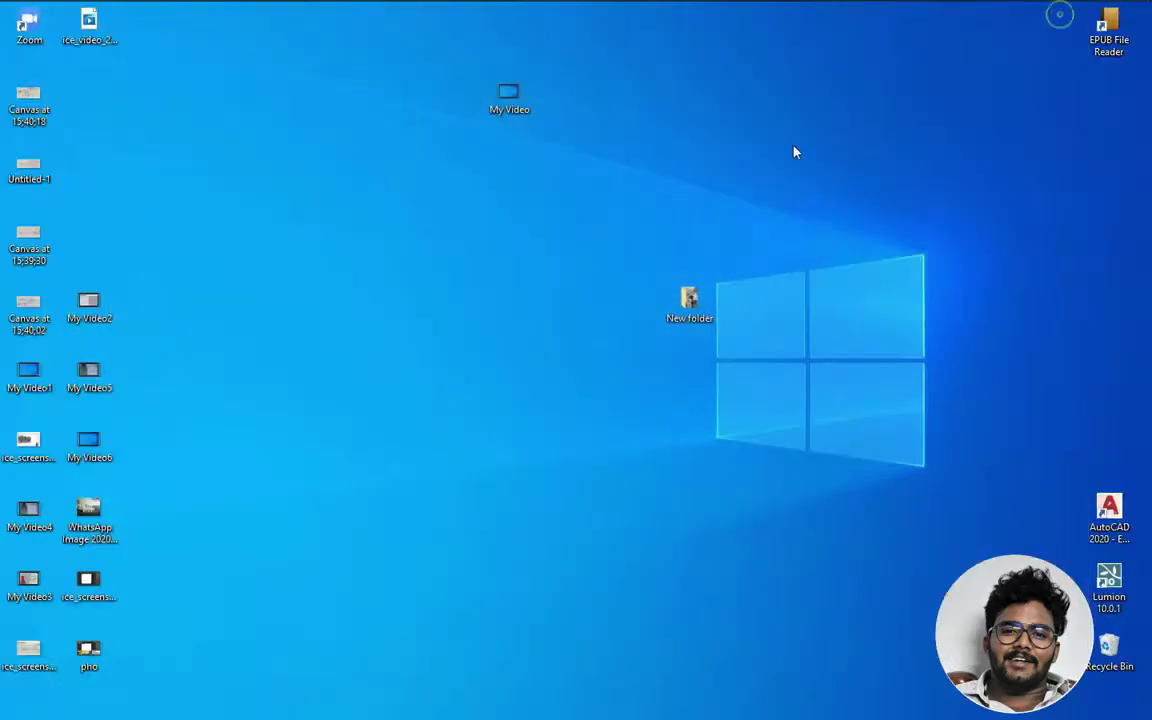
double_click(690, 300)
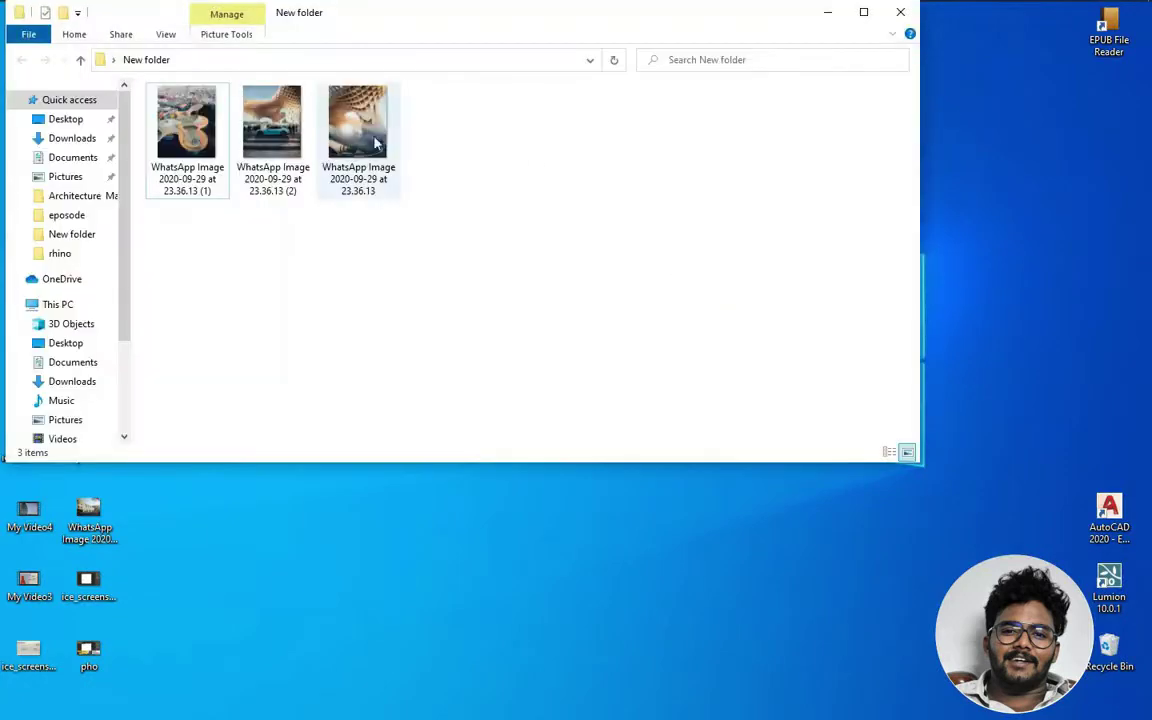
left_click(209, 148)
double_click(209, 148)
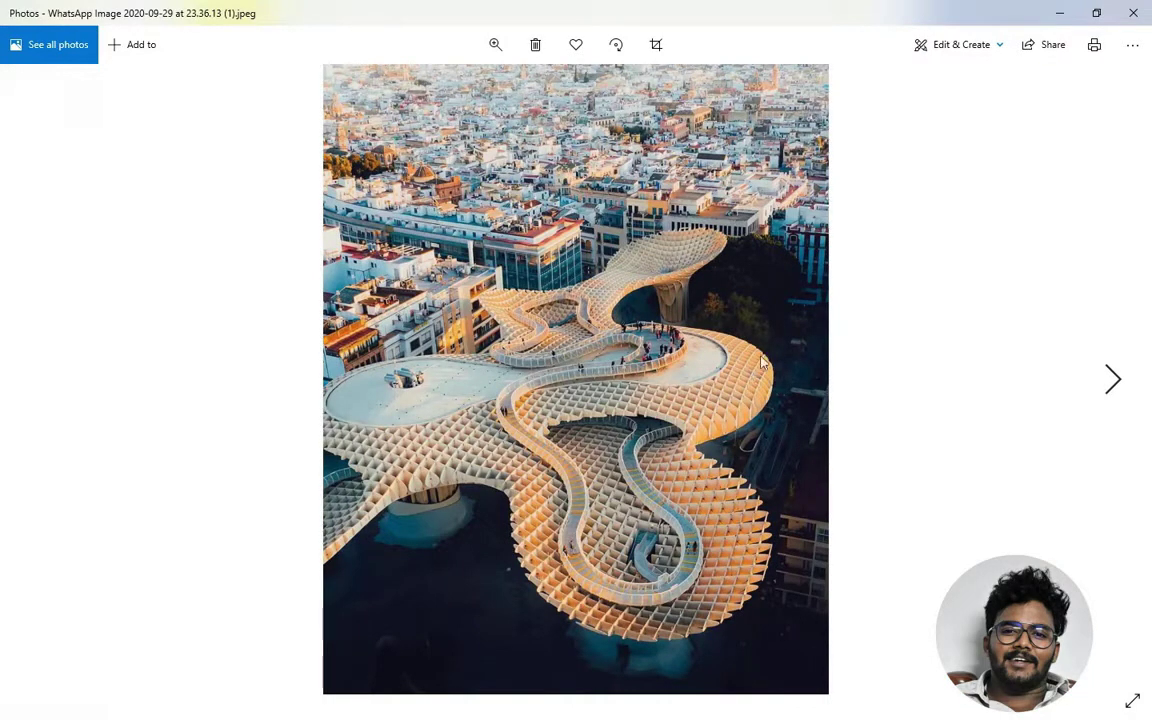
left_click(1059, 13)
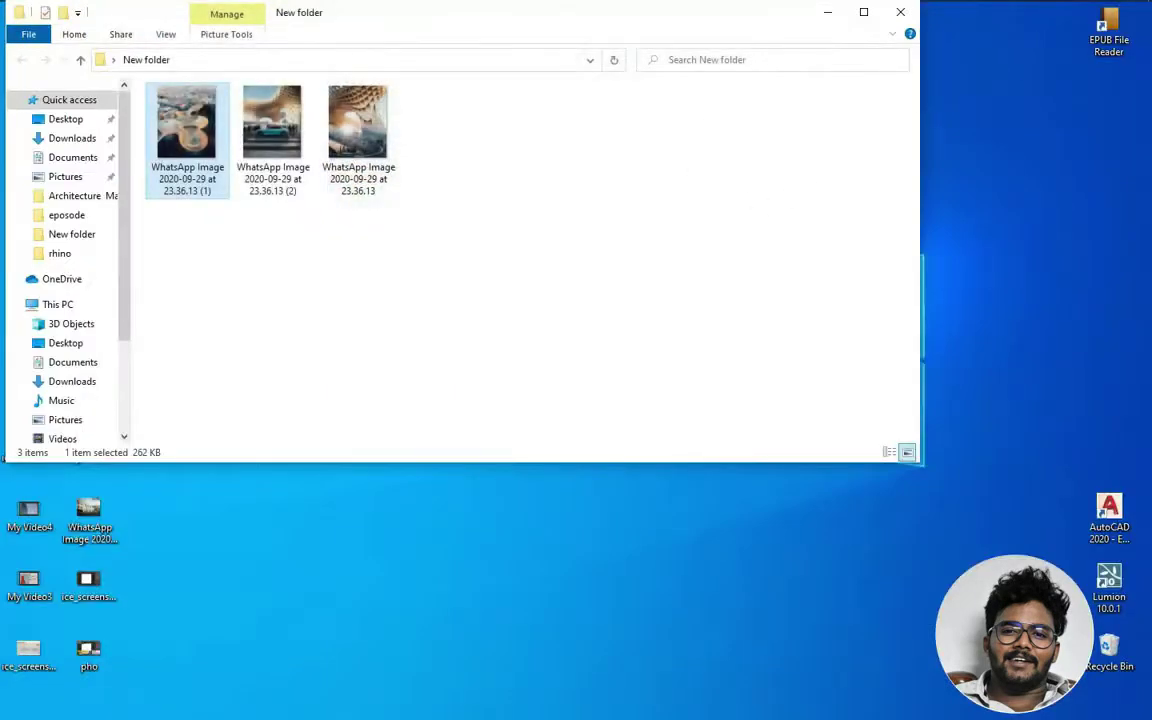
key("super")
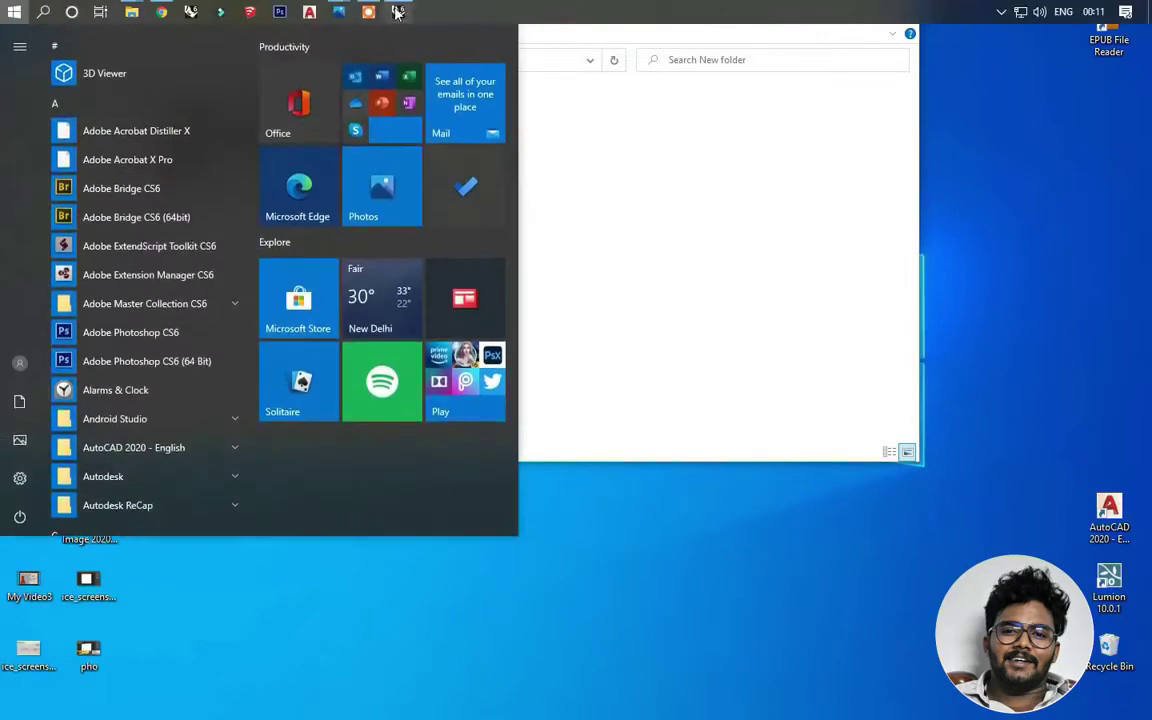
left_click(396, 12)
Step: Rebuild the raised surface with 10 points and degree 3 in both U and V, deleting the input and retrimming
right_click_drag(475, 417, 494, 370)
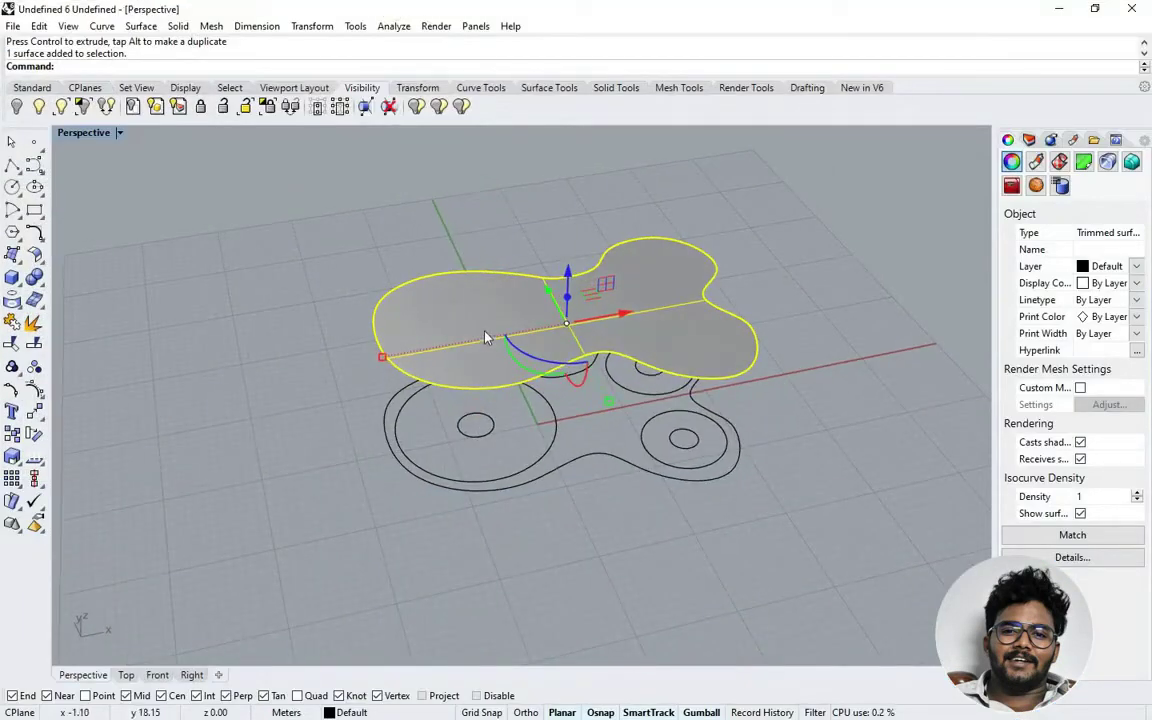
type("Rebuild")
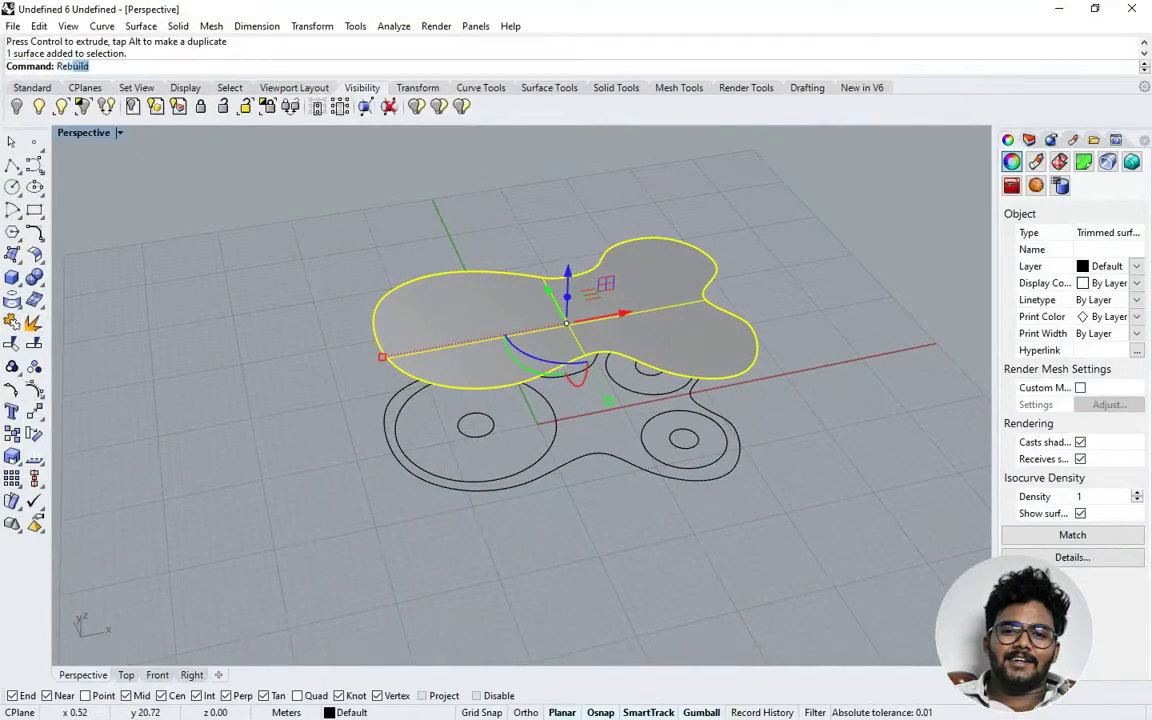
key("Return")
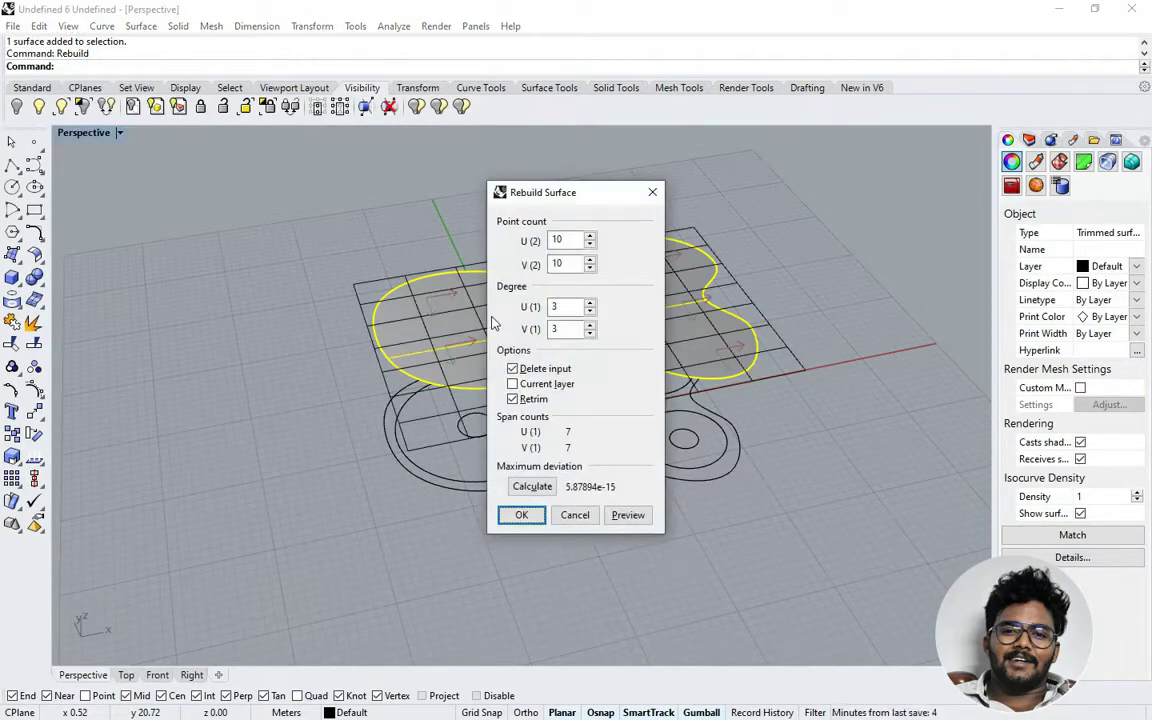
key("Return")
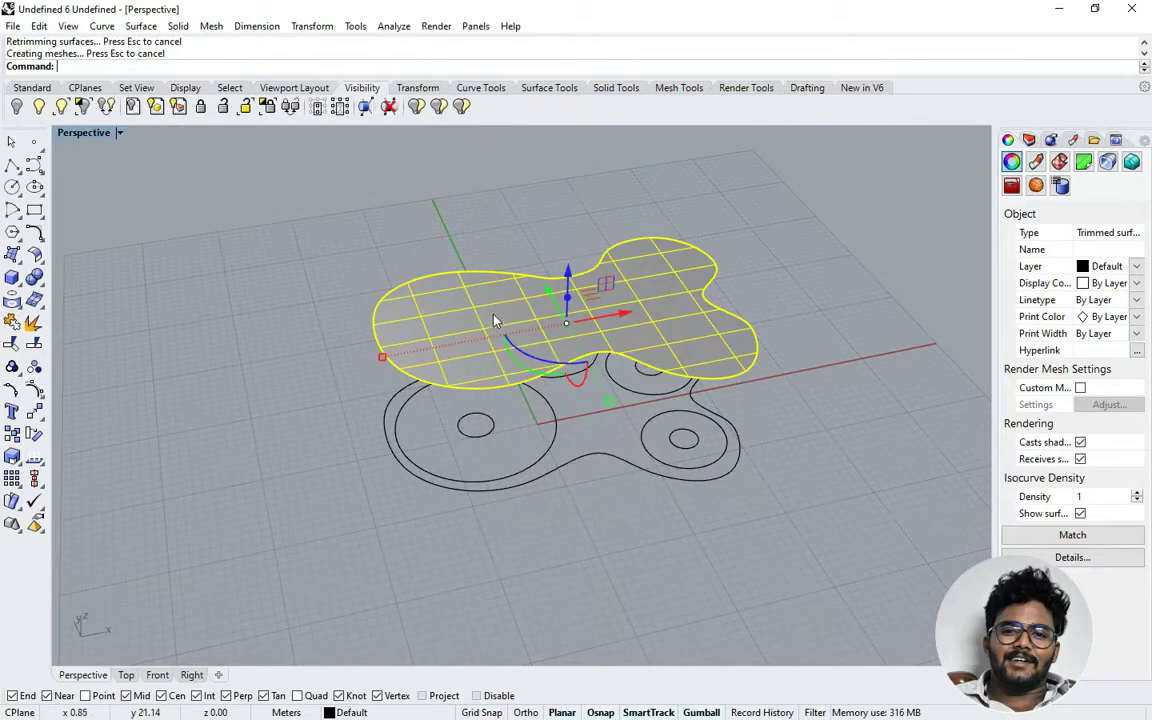
Step: Turn on the rebuilt surface's control points and select the group of interior points above the large circle
key("F10")
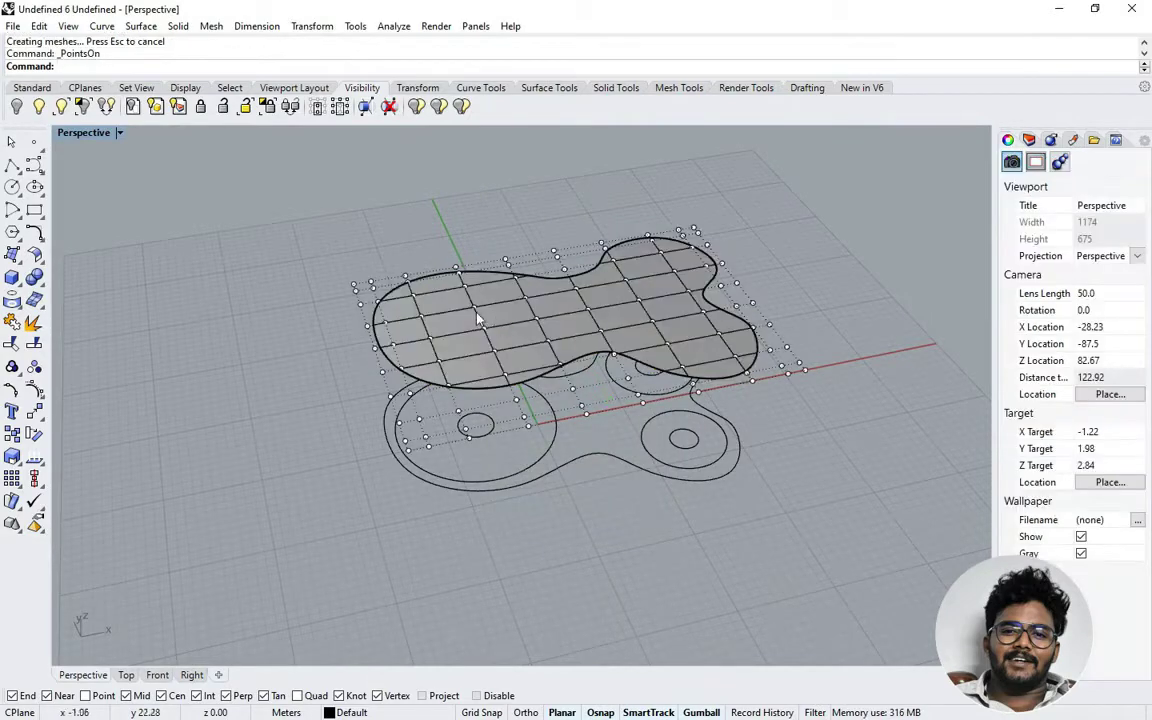
right_click_drag(514, 327, 553, 329)
scroll(533, 344, "up", 2)
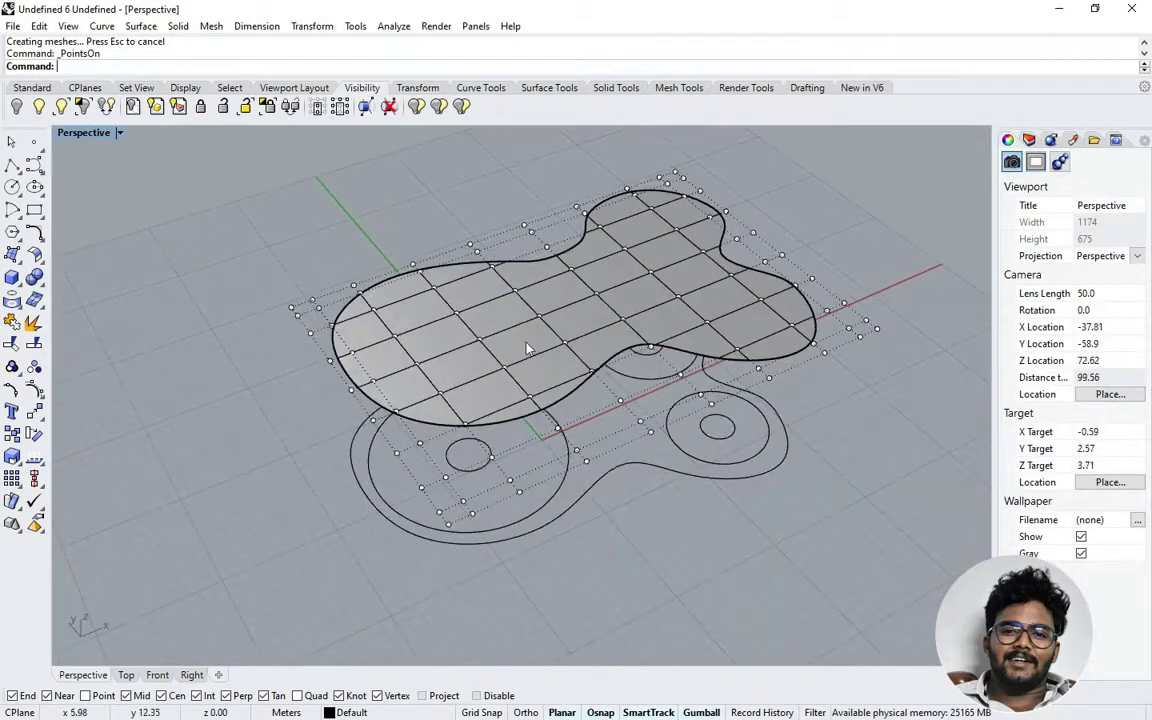
left_click(507, 372)
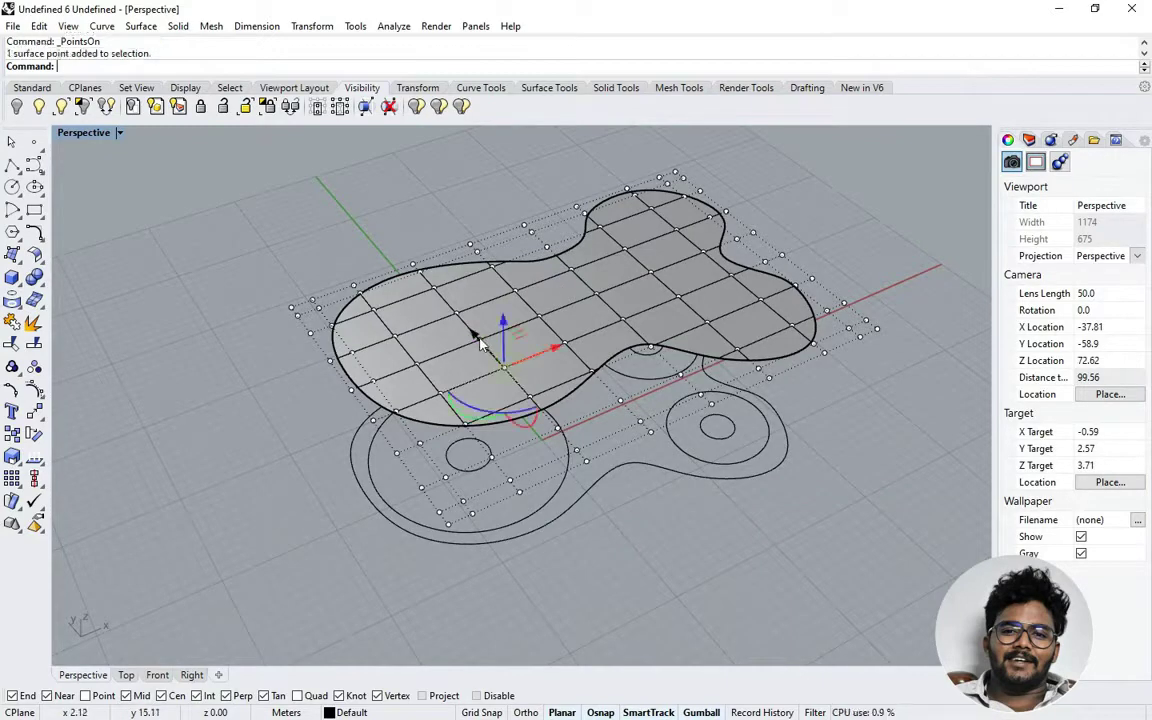
scroll(481, 340, "up", 2)
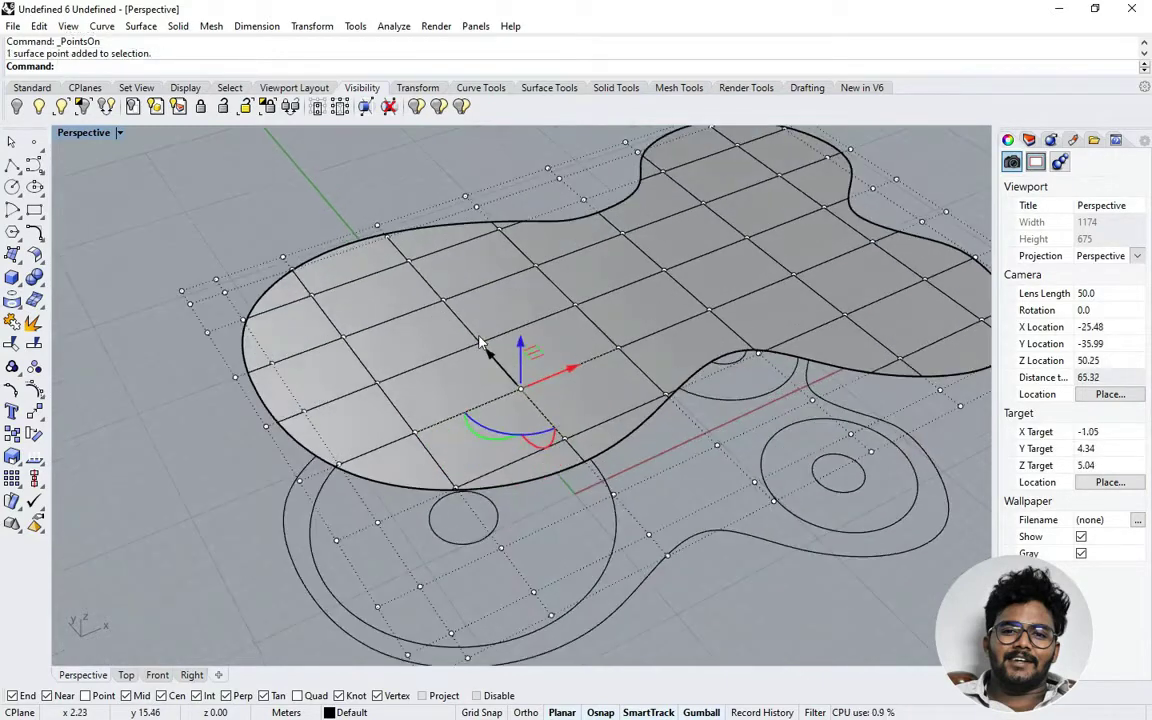
left_click(443, 301, "shift")
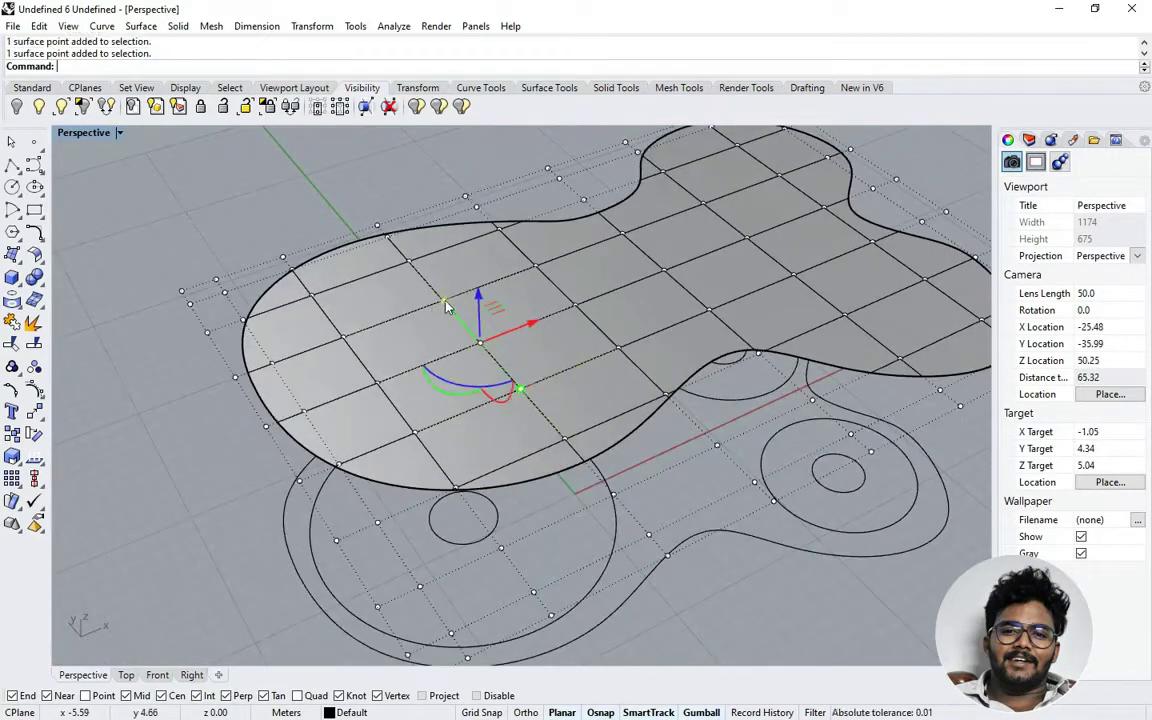
left_click(342, 341, "shift")
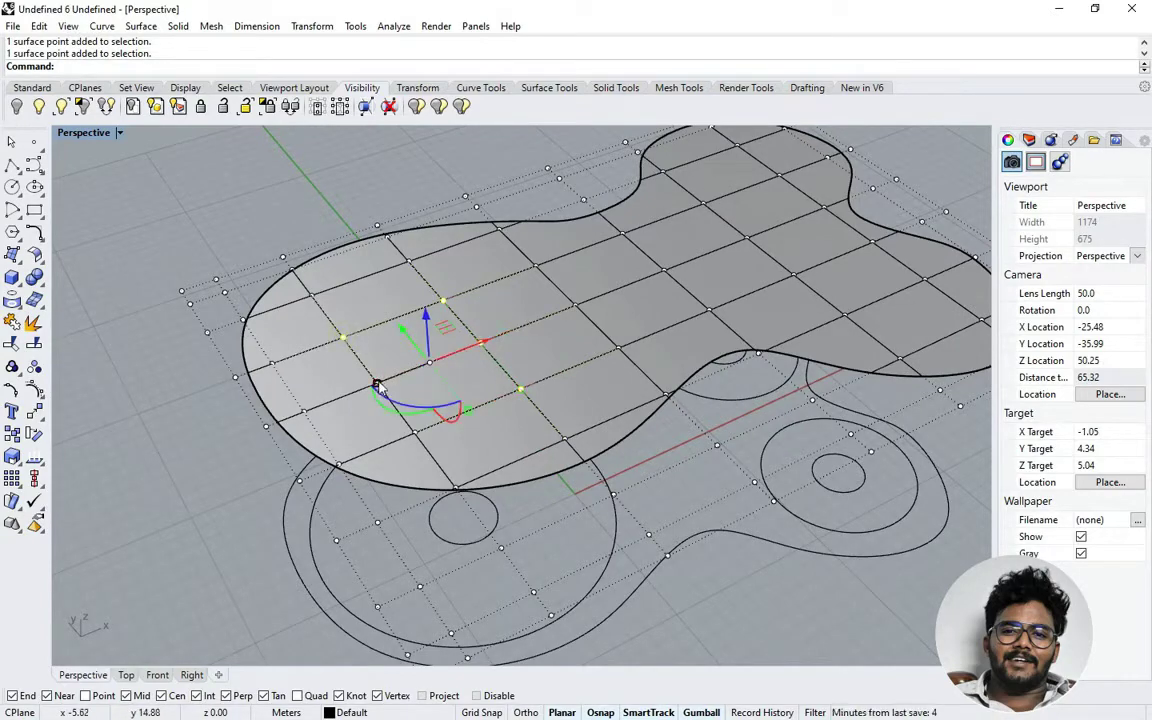
right_click_drag(375, 442, 428, 437, "shift")
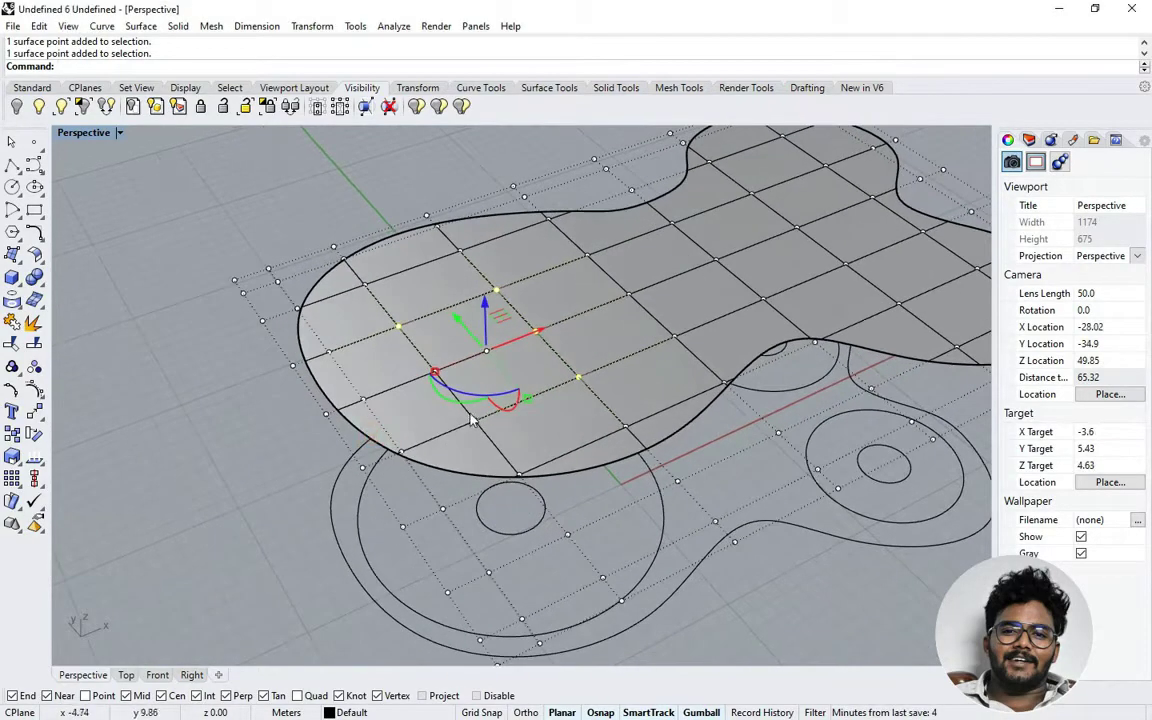
left_click(474, 421, "shift")
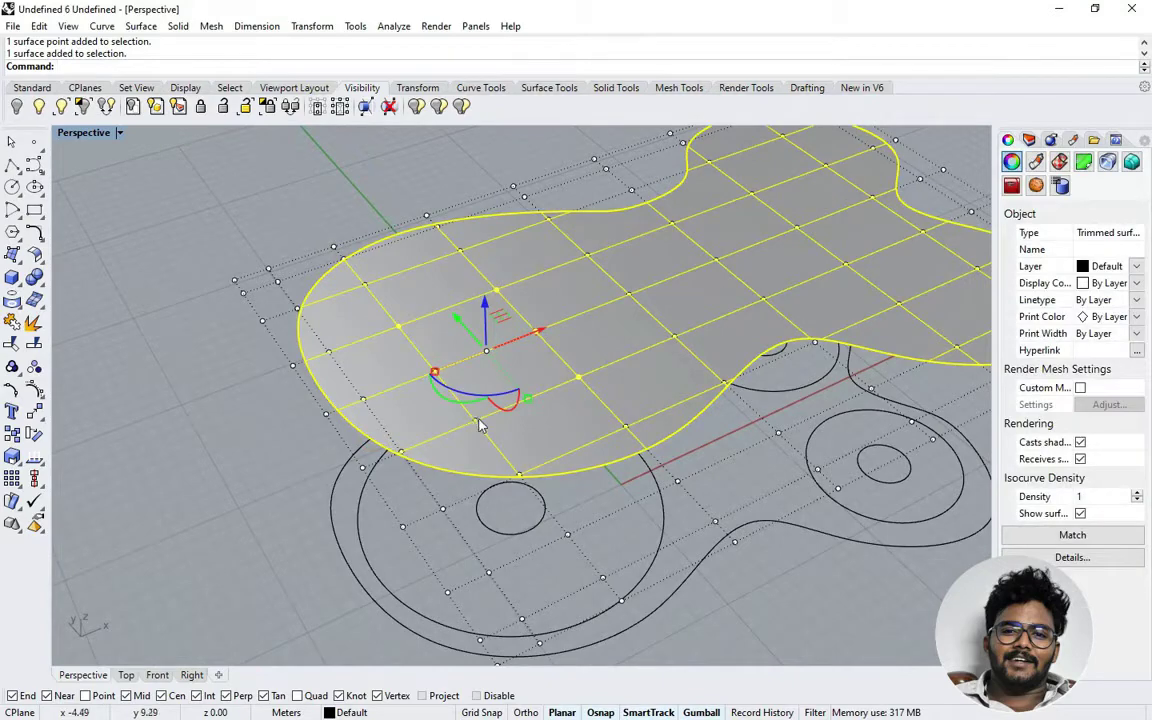
left_click(481, 430, "ctrl")
left_click(477, 425, "shift")
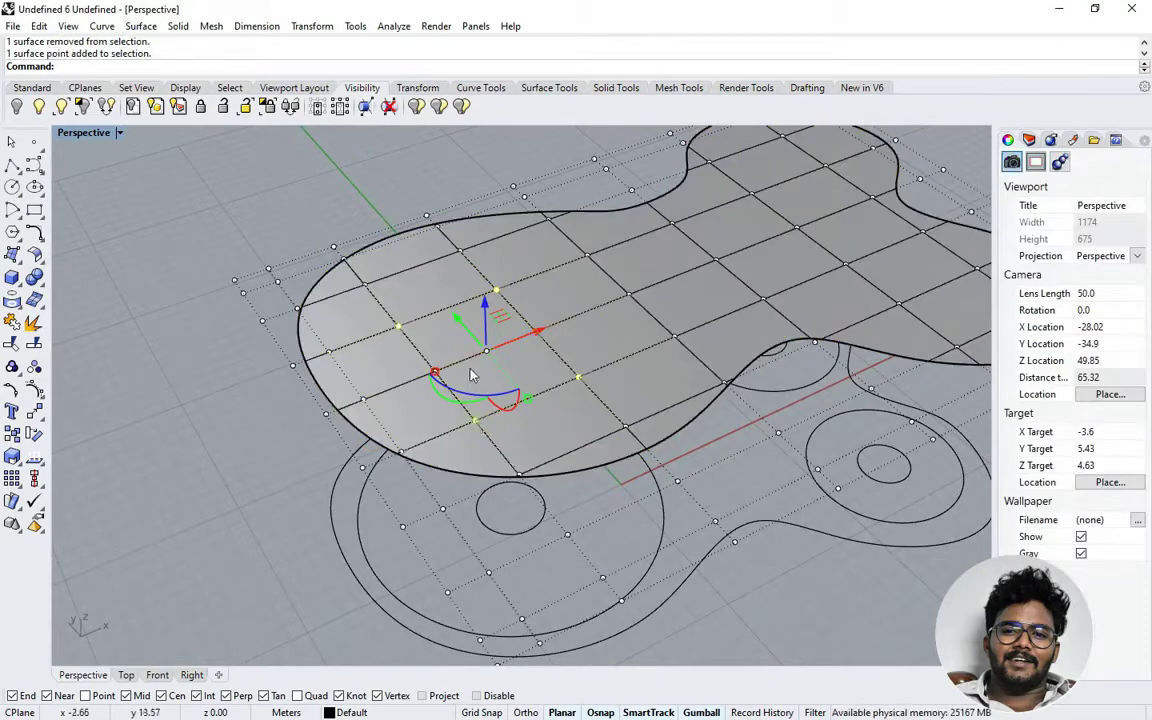
Step: Lower the selected control points vertically in two moves to sink a bowl above the large circle
scroll(484, 352, "up", 6)
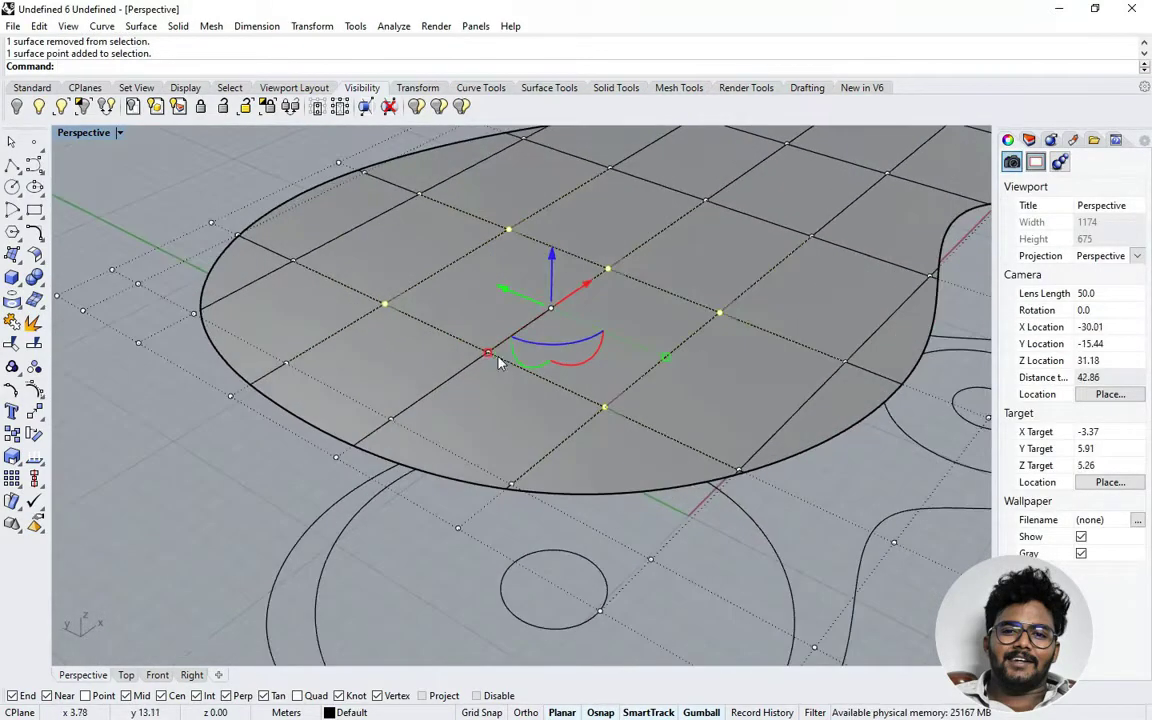
left_click(478, 349)
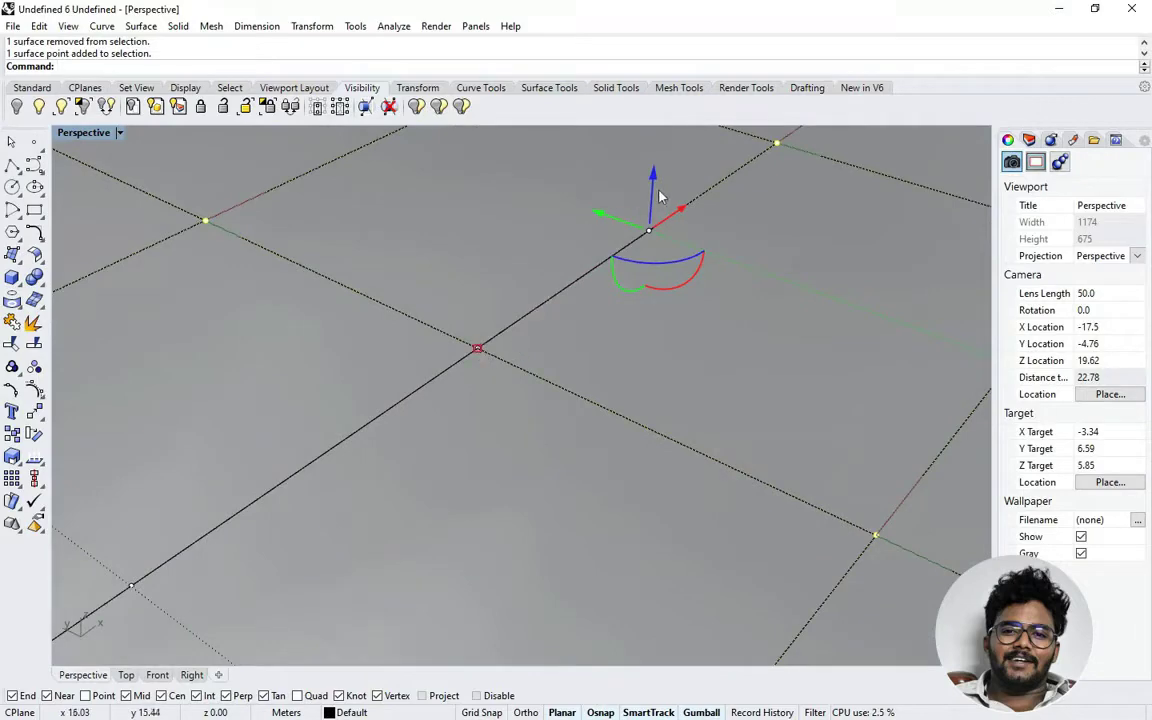
left_click_drag(655, 199, 648, 305)
scroll(549, 390, "down", 6)
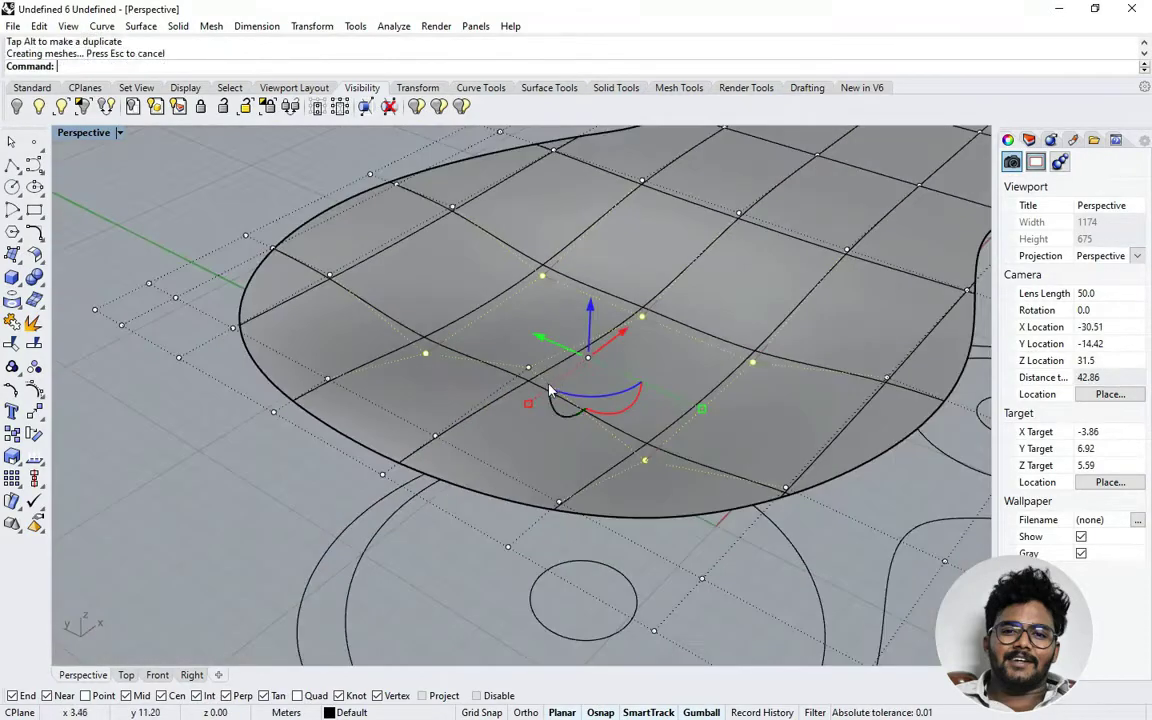
scroll(557, 386, "down", 2)
left_click_drag(577, 316, 573, 352)
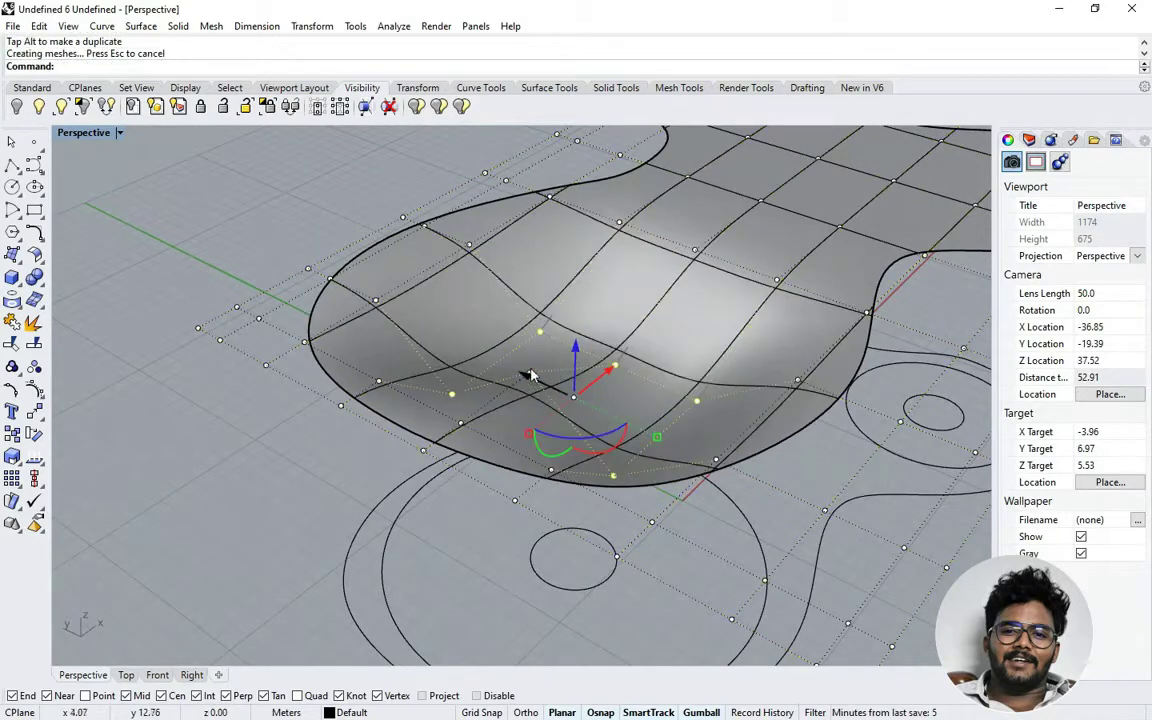
Step: Lower the one control point left out of the large lobe's sunken group to the depth of its neighbours
left_click(530, 373)
left_click(626, 359)
right_click_drag(626, 357, 520, 349)
left_click(416, 340)
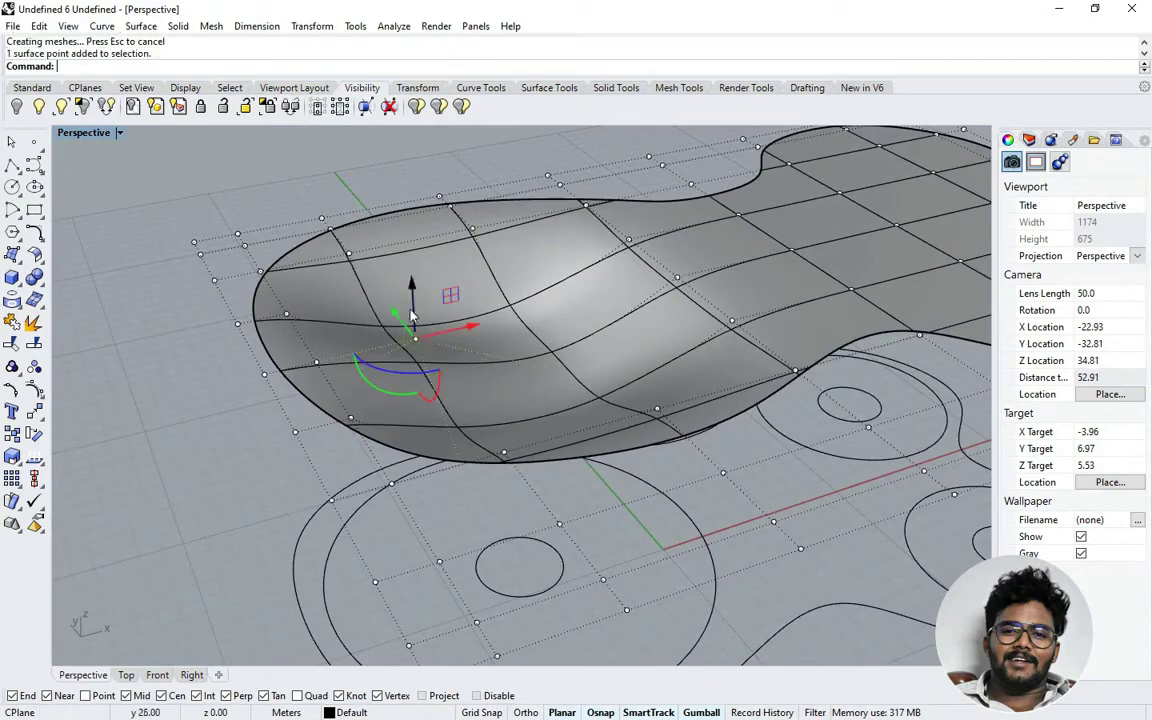
left_click_drag(412, 304, 414, 349)
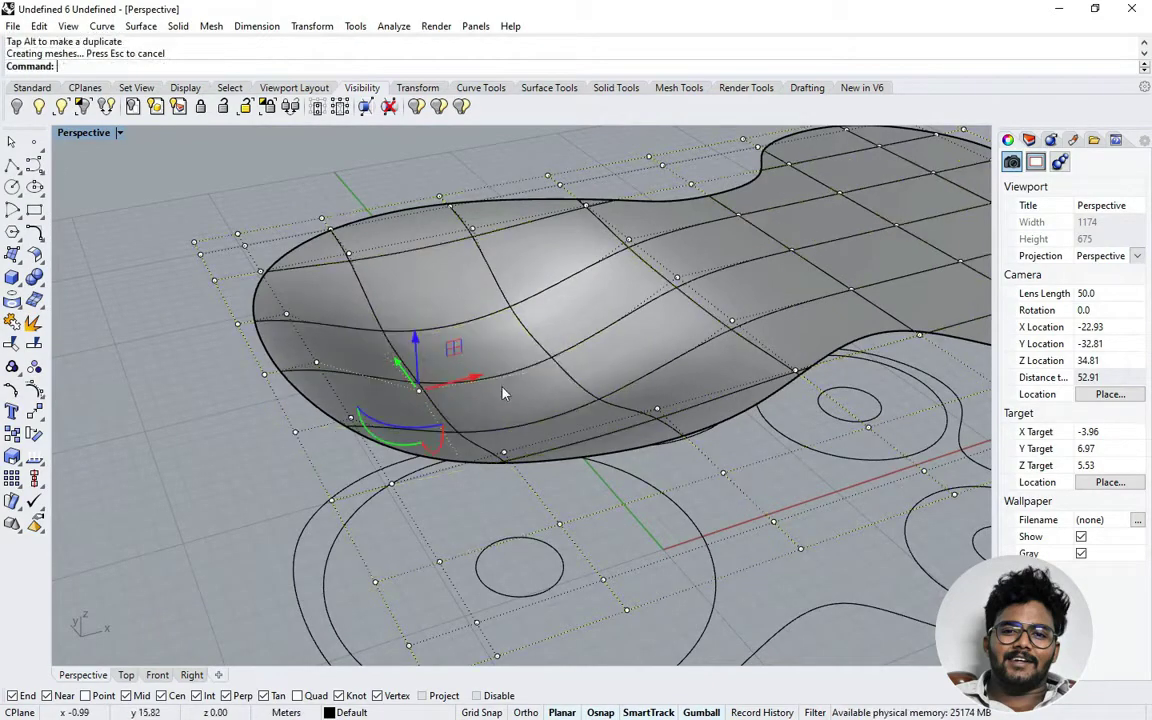
right_click_drag(504, 393, 532, 358)
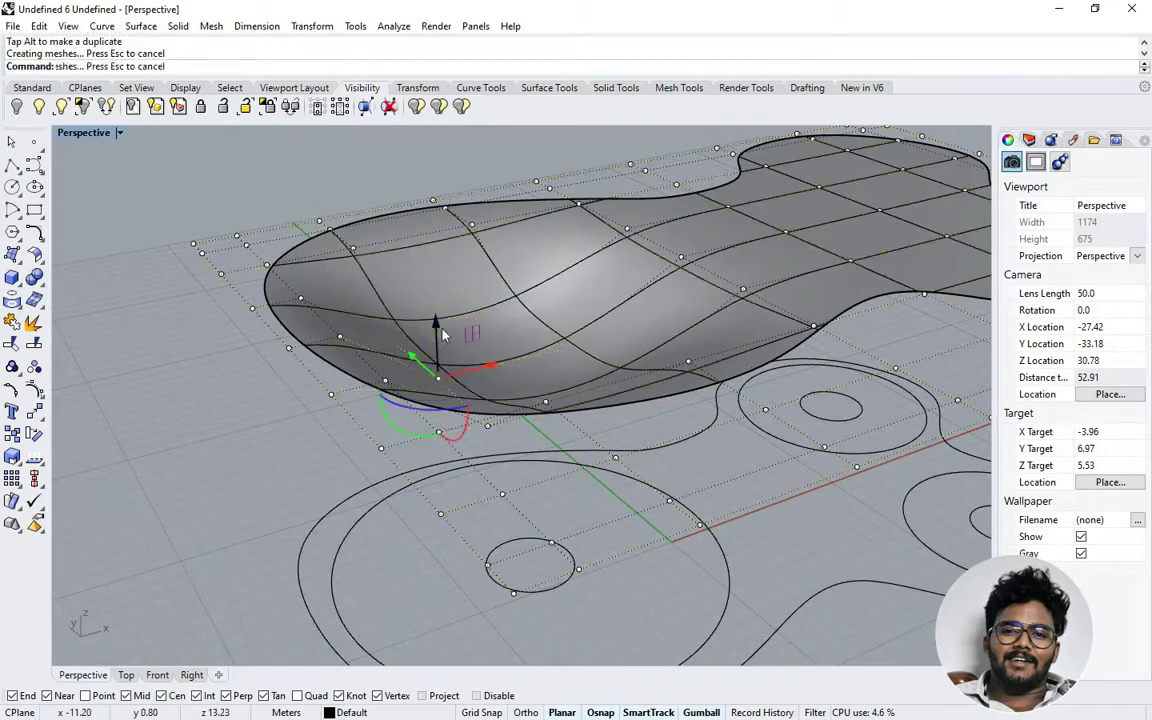
right_click_drag(442, 329, 506, 303)
left_click(553, 380)
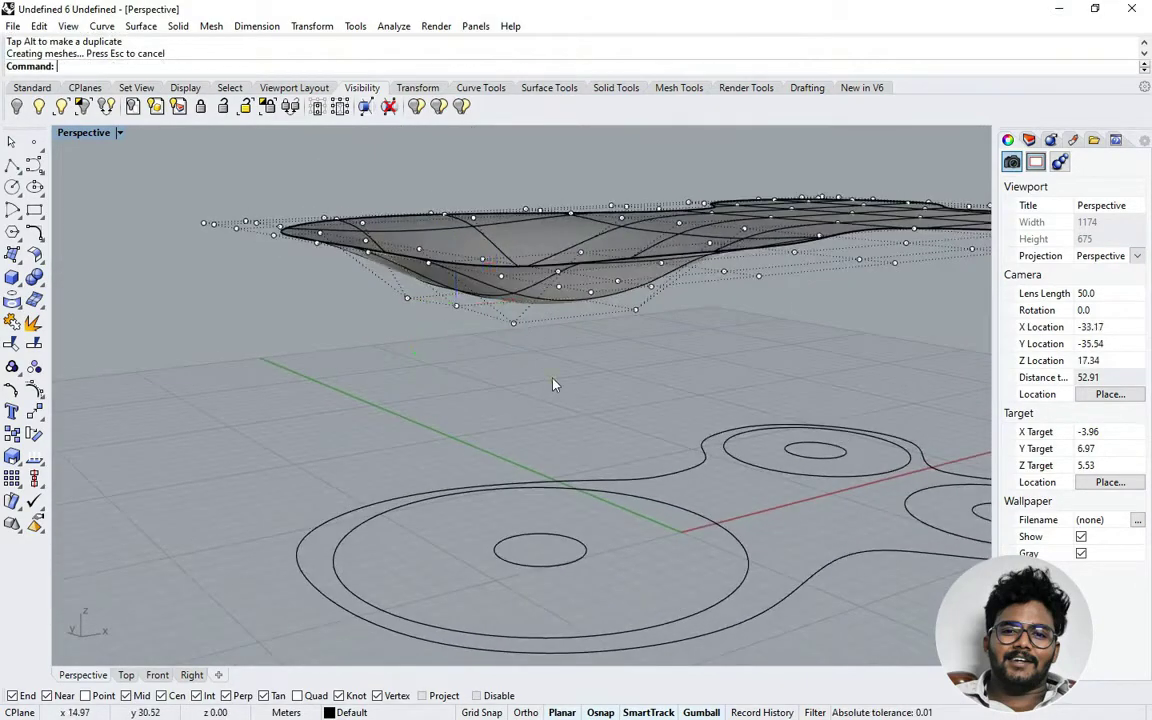
Step: Select all six lowered control points of the large lobe and move them slightly further down
right_click_drag(553, 380, 621, 266)
left_click(623, 250)
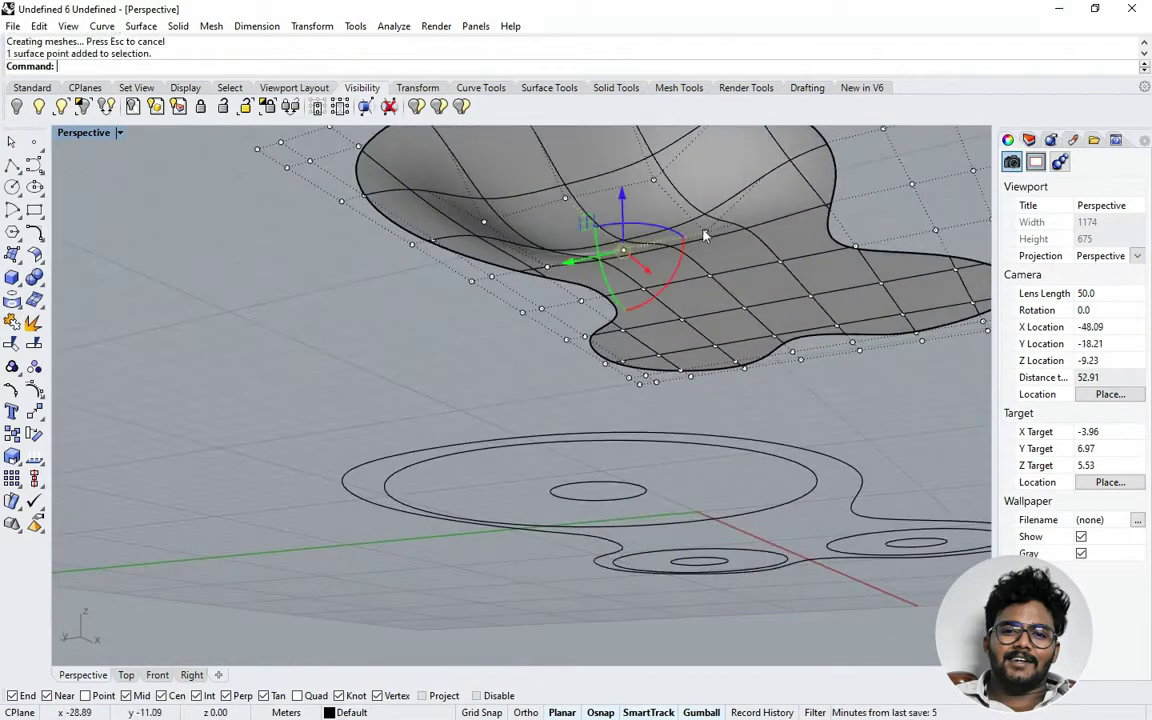
left_click(705, 233, "shift")
left_click(654, 181, "shift")
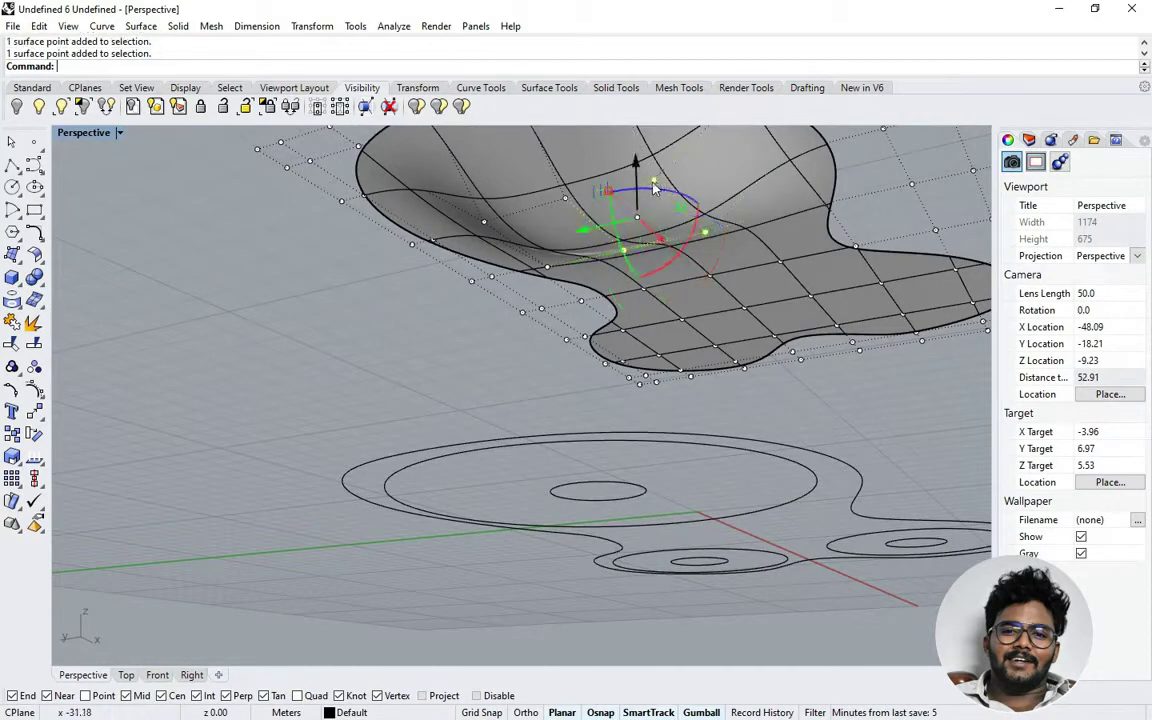
left_click(565, 198, "shift")
left_click(484, 222, "shift")
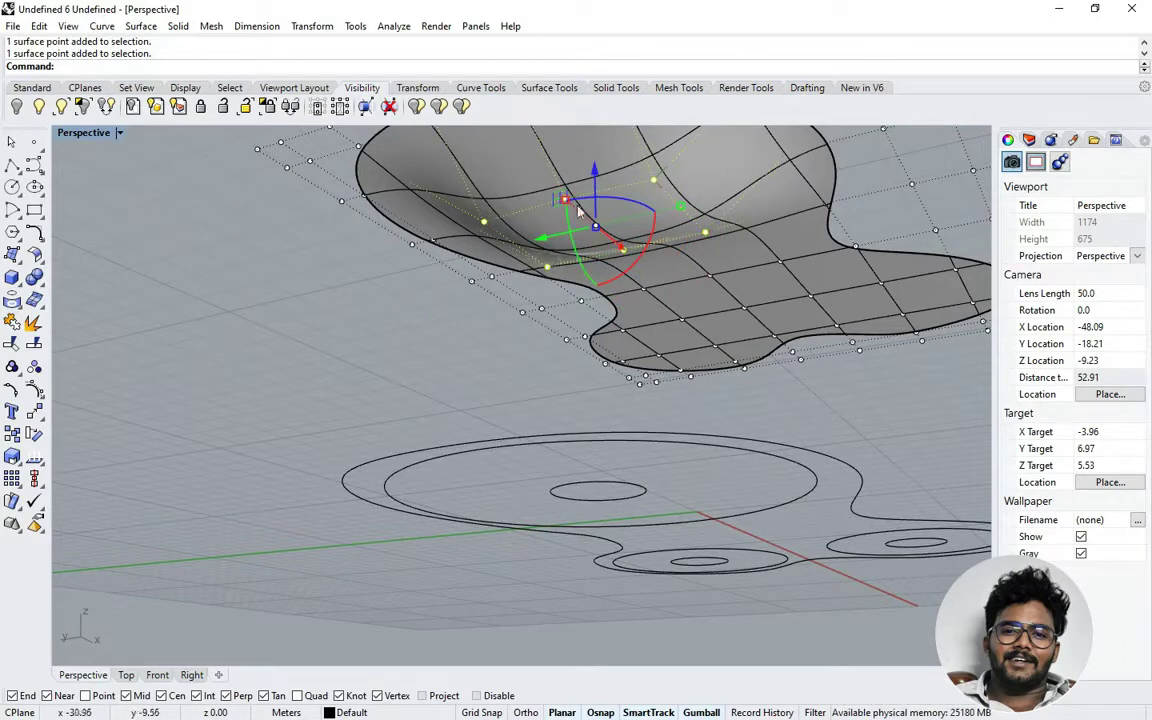
left_click_drag(595, 176, 596, 200)
right_click_drag(596, 200, 489, 339)
scroll(376, 341, "down", 8)
scroll(613, 264, "up", 2)
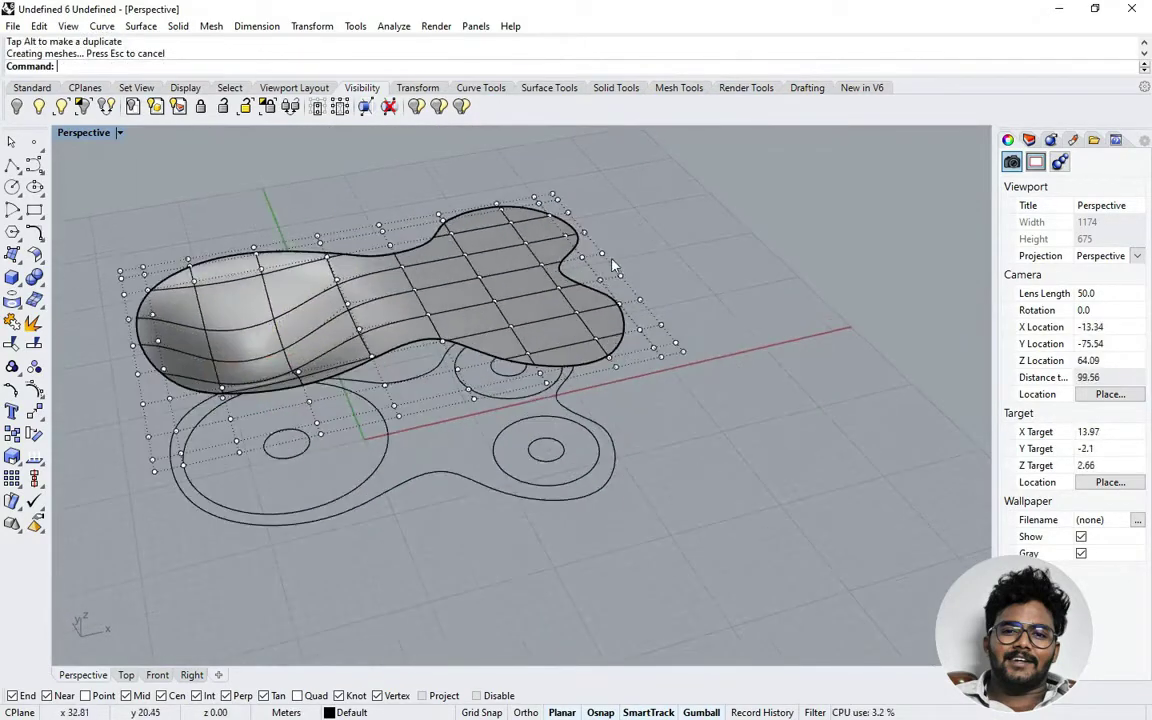
Step: Sink the front small lobe by lowering two of its inner control points, and adjust two more lobe points downward
right_click_drag(531, 315, 613, 307)
scroll(588, 318, "up", 2)
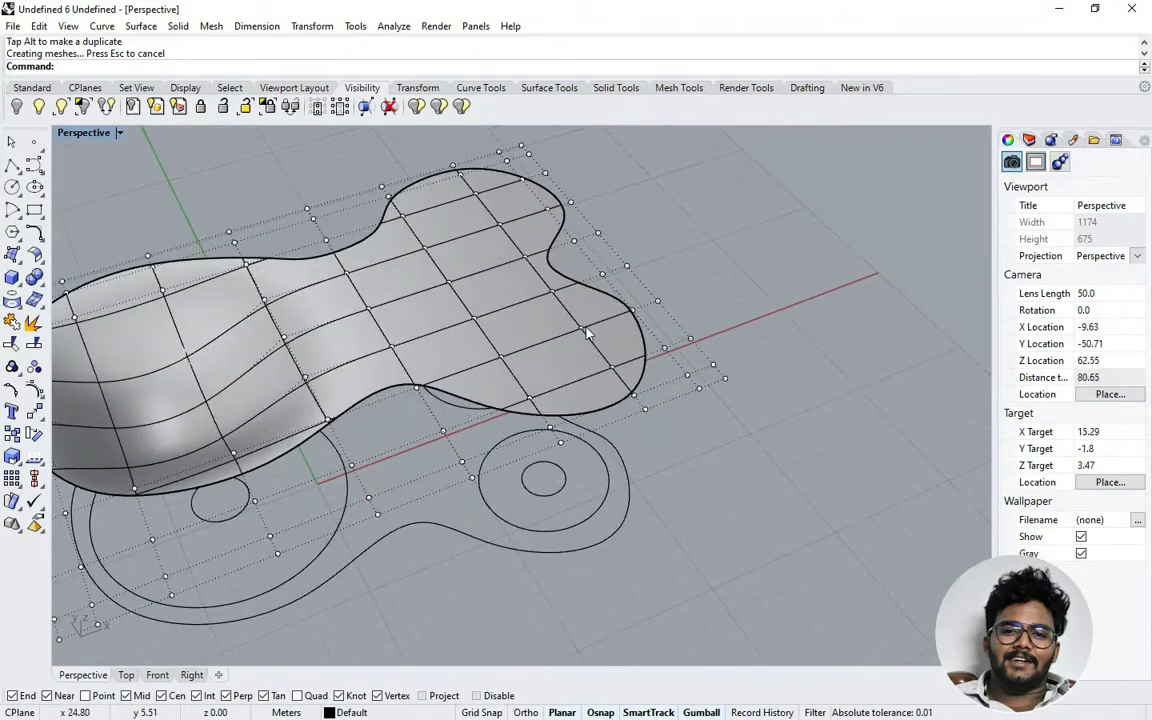
left_click(581, 327)
left_click(503, 358, "shift")
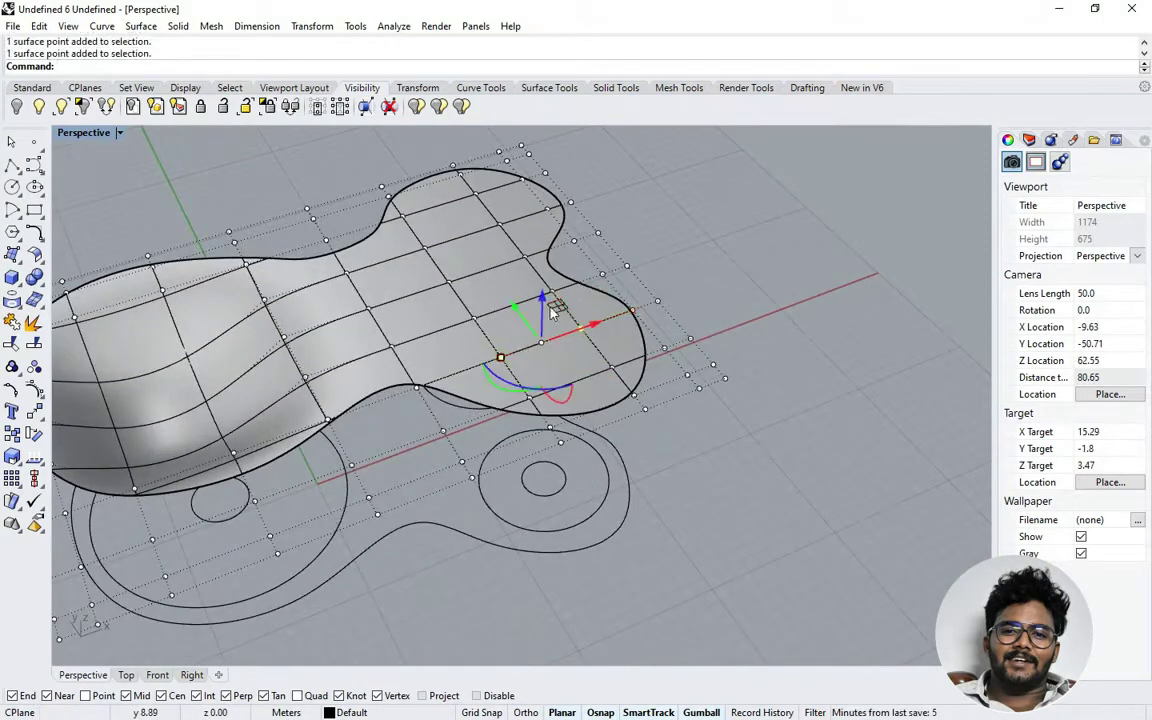
left_click_drag(545, 311, 556, 378)
right_click_drag(556, 378, 536, 332)
left_click(597, 371)
left_click_drag(599, 333, 603, 355)
left_click(661, 313)
left_click_drag(666, 268, 666, 283)
Step: Lower the two control points on the inner side of the front small lobe slightly to smooth the transition
right_click_drag(622, 308, 586, 290)
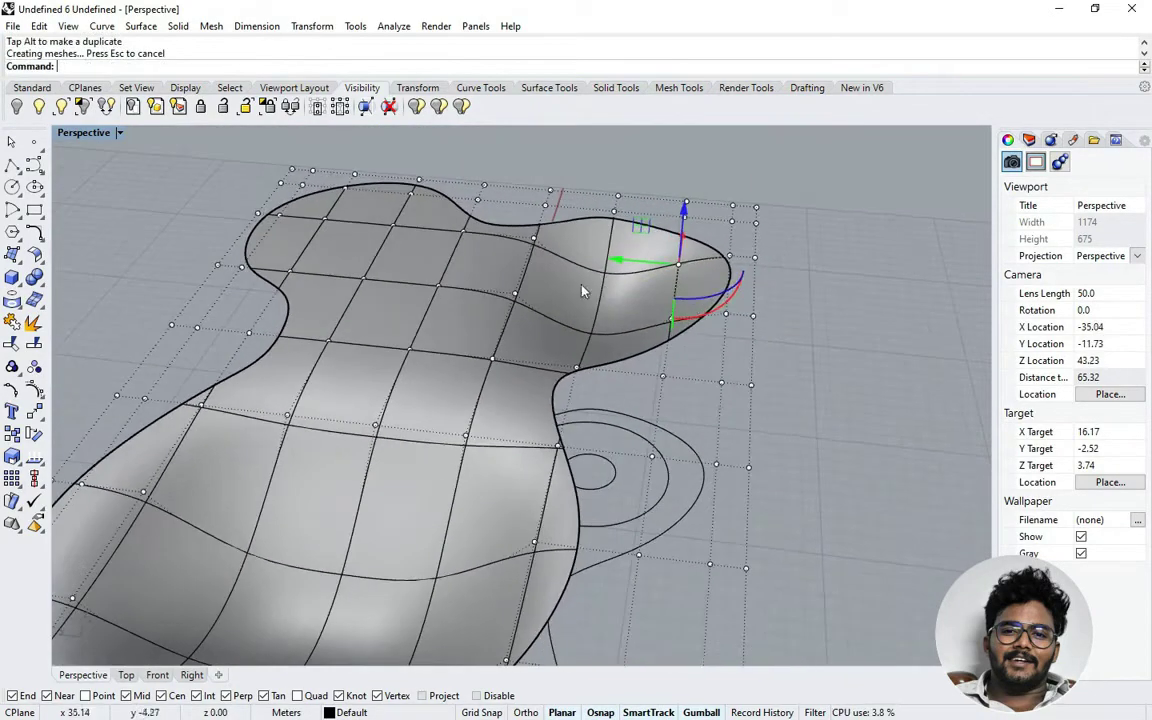
left_click(514, 292)
left_click_drag(515, 242, 519, 256)
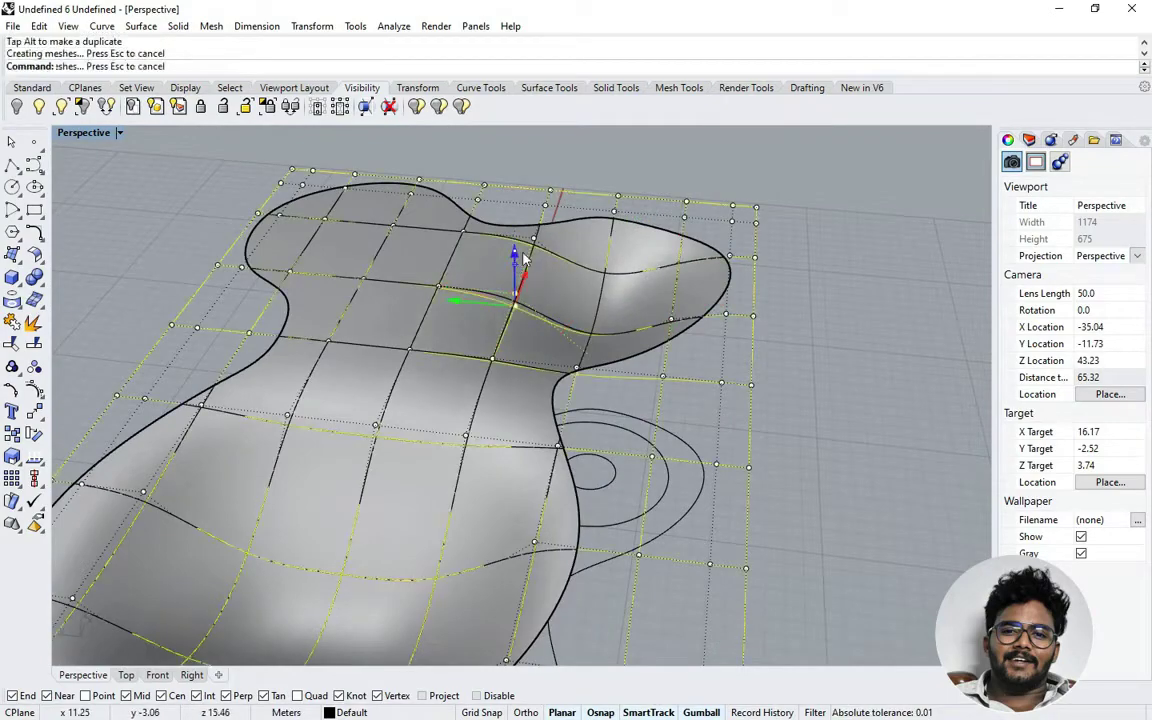
left_click(534, 239)
left_click_drag(534, 192, 535, 213)
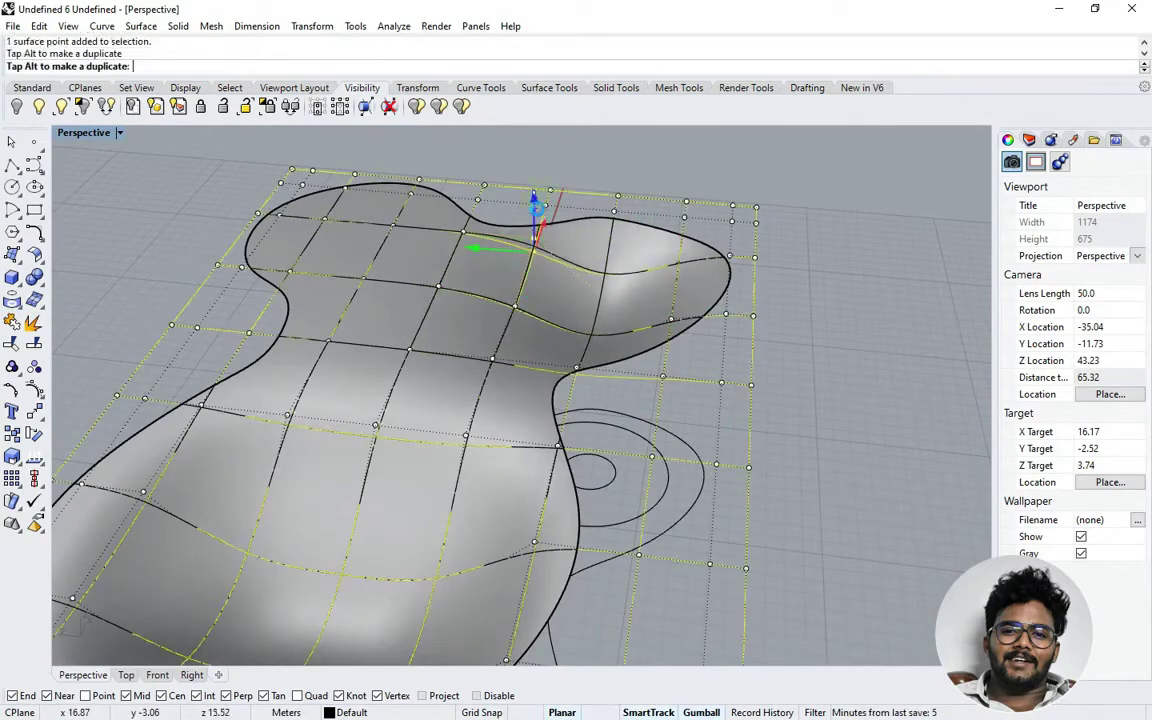
right_click_drag(596, 280, 585, 371)
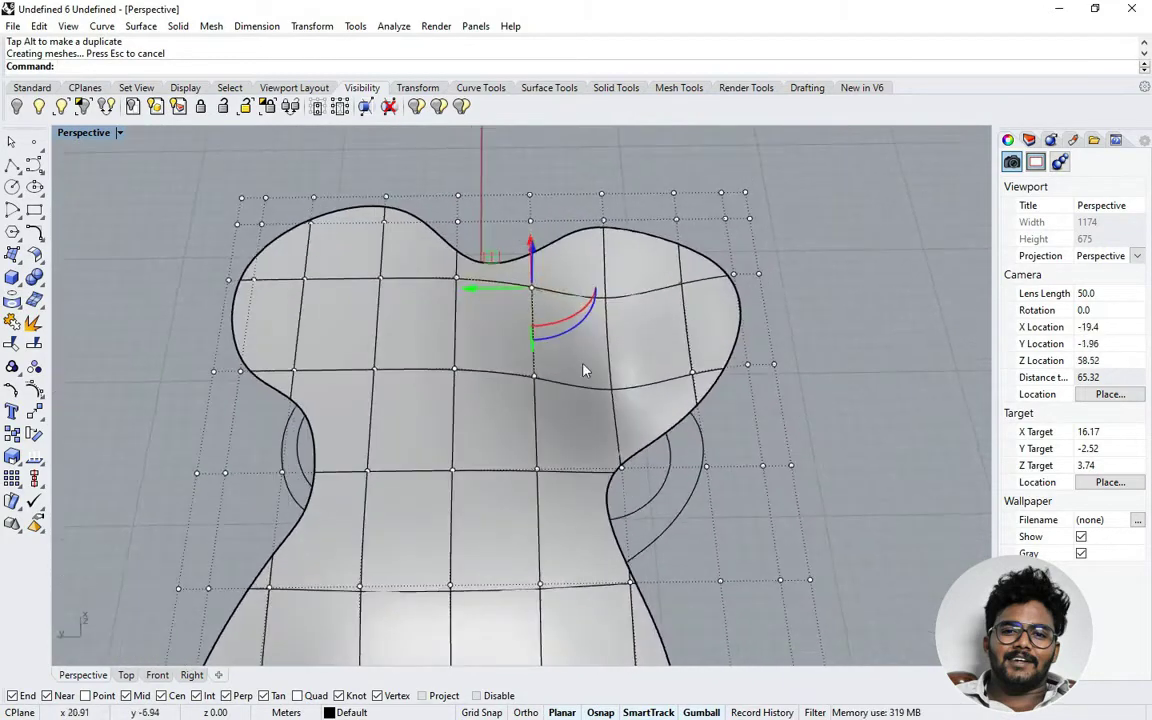
left_click(375, 372)
left_click(380, 279, "shift")
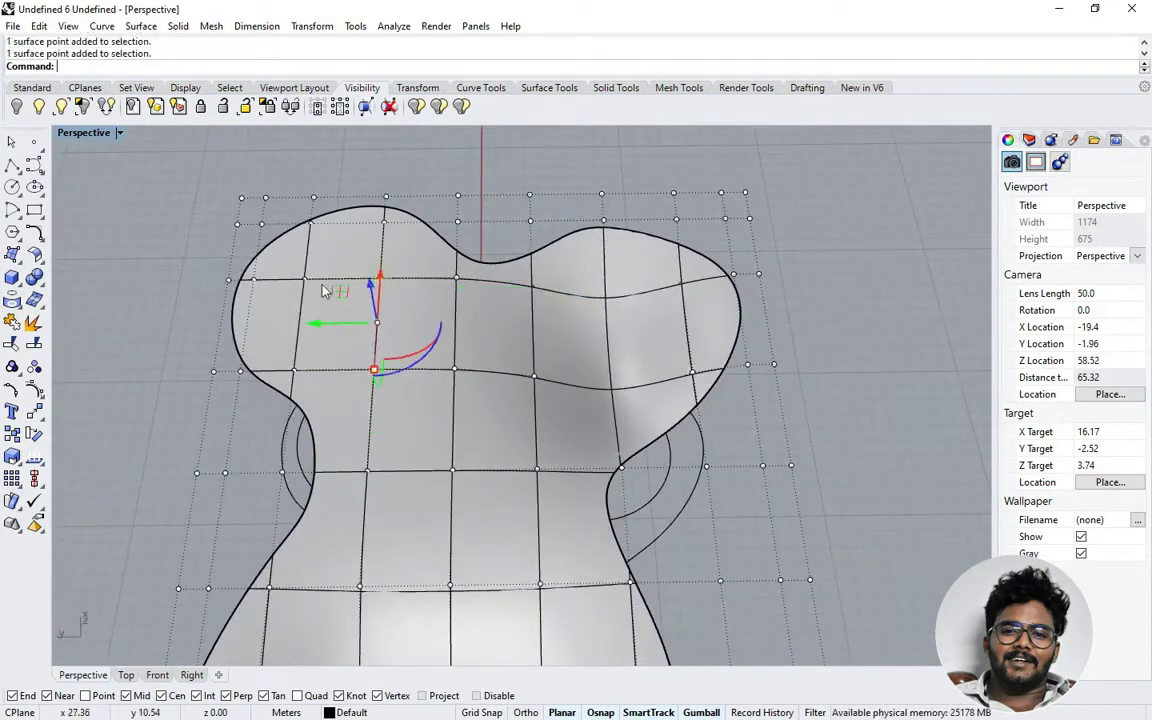
left_click_drag(303, 278, 335, 315)
key("ctrl+z")
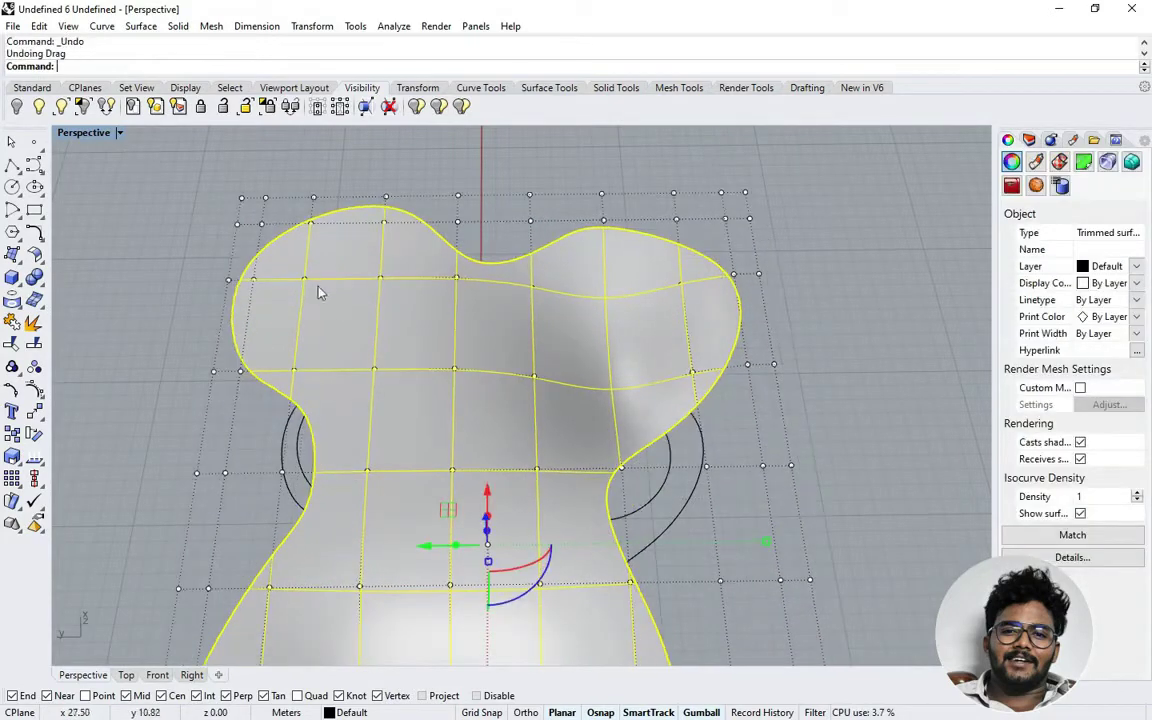
left_click(320, 292, "ctrl")
Step: Select the inner control points of the rear small lobe and lower them to form its dip
left_click(310, 281)
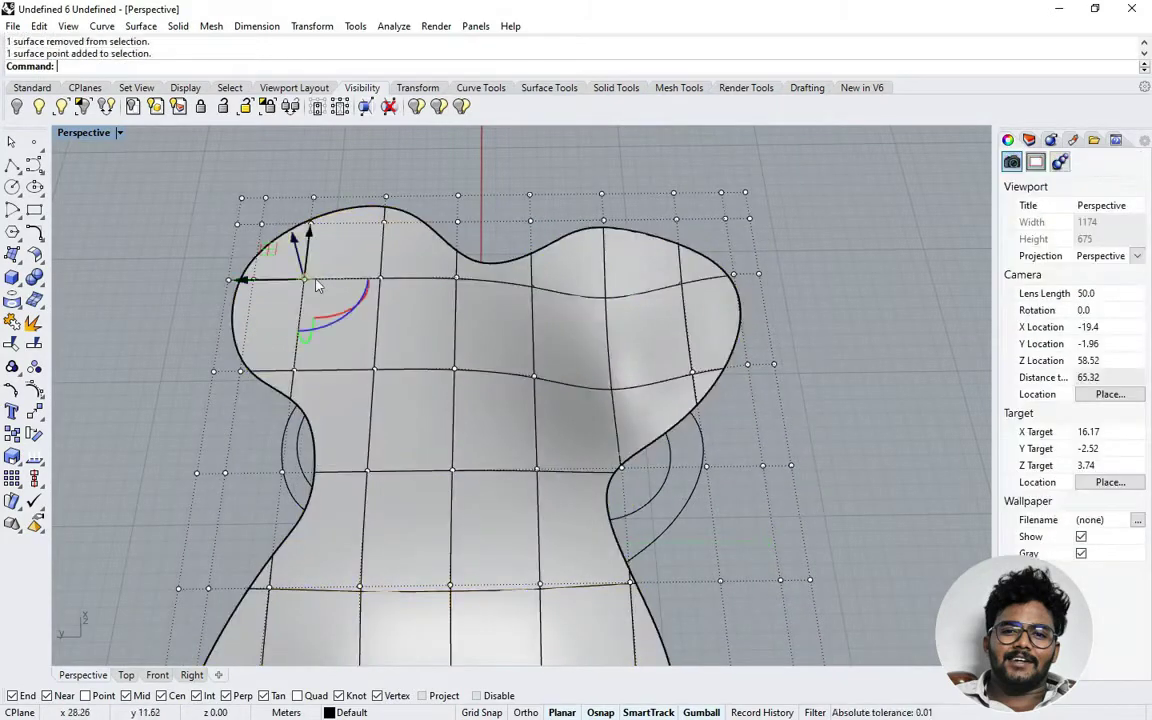
left_click(381, 281, "shift")
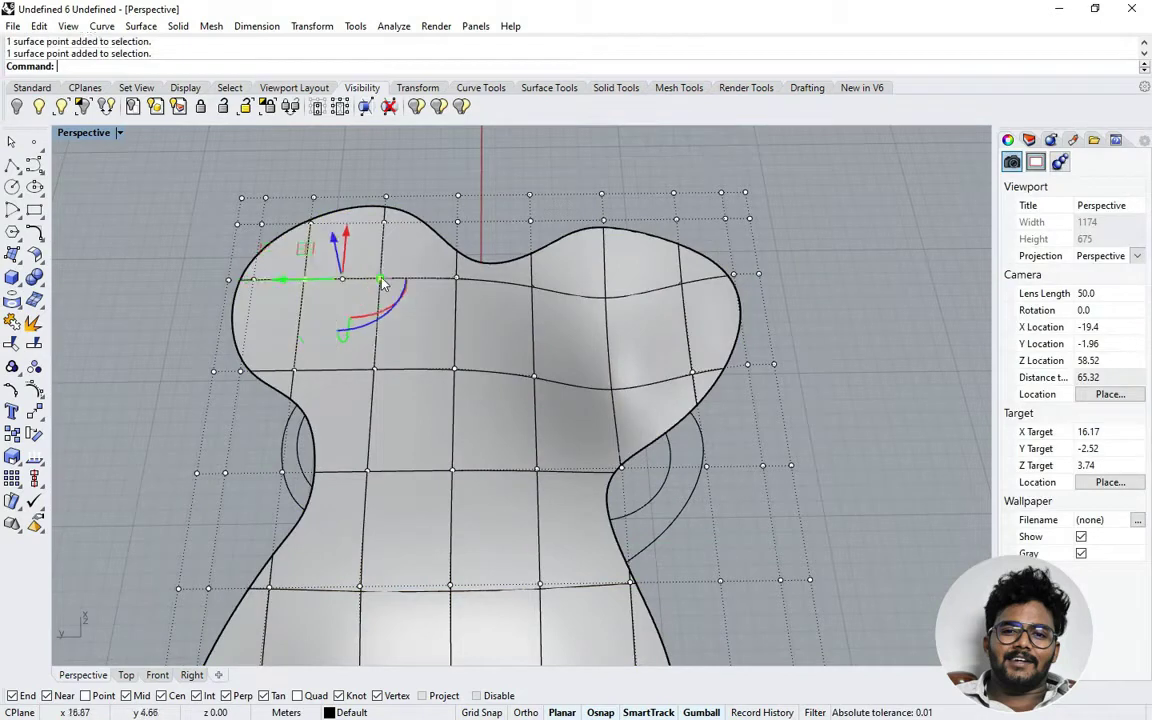
left_click(375, 371, "shift")
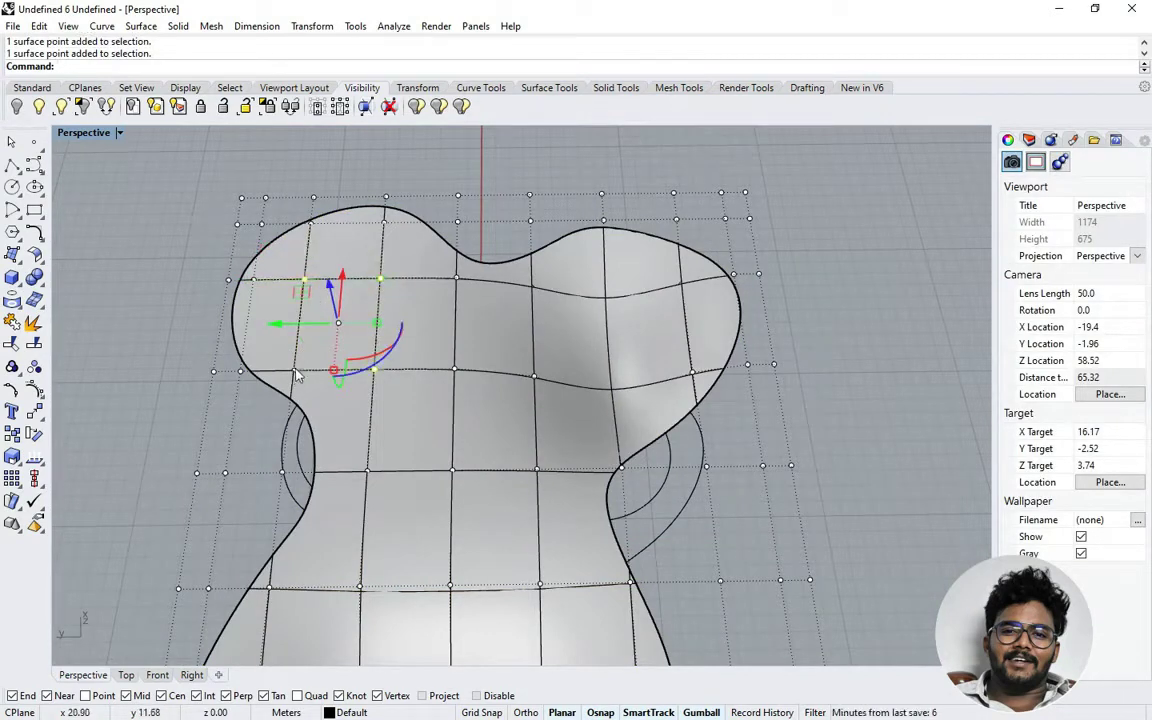
left_click_drag(327, 289, 336, 330)
right_click_drag(588, 401, 491, 365)
left_click(735, 421)
Step: Review the three-lobed surface from several angles and restore the four-viewport layout
right_click_drag(735, 428, 970, 358)
right_click_drag(958, 331, 400, 440)
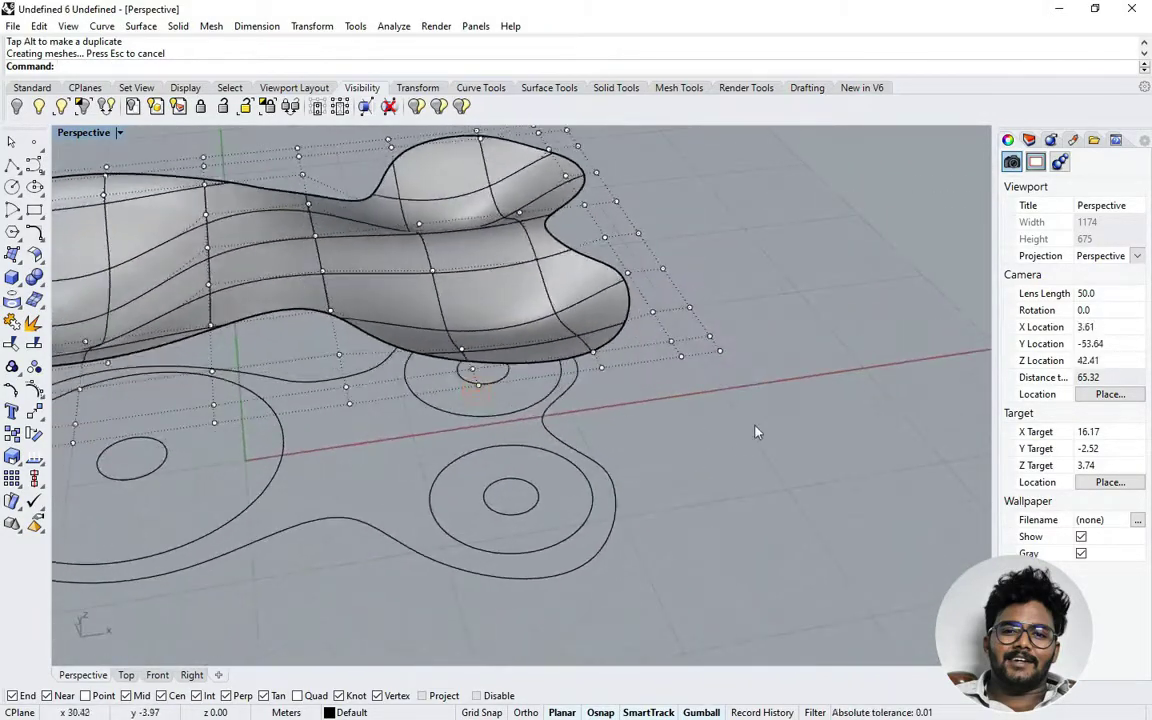
scroll(756, 432, "down", 6)
right_click_drag(553, 525, 560, 453)
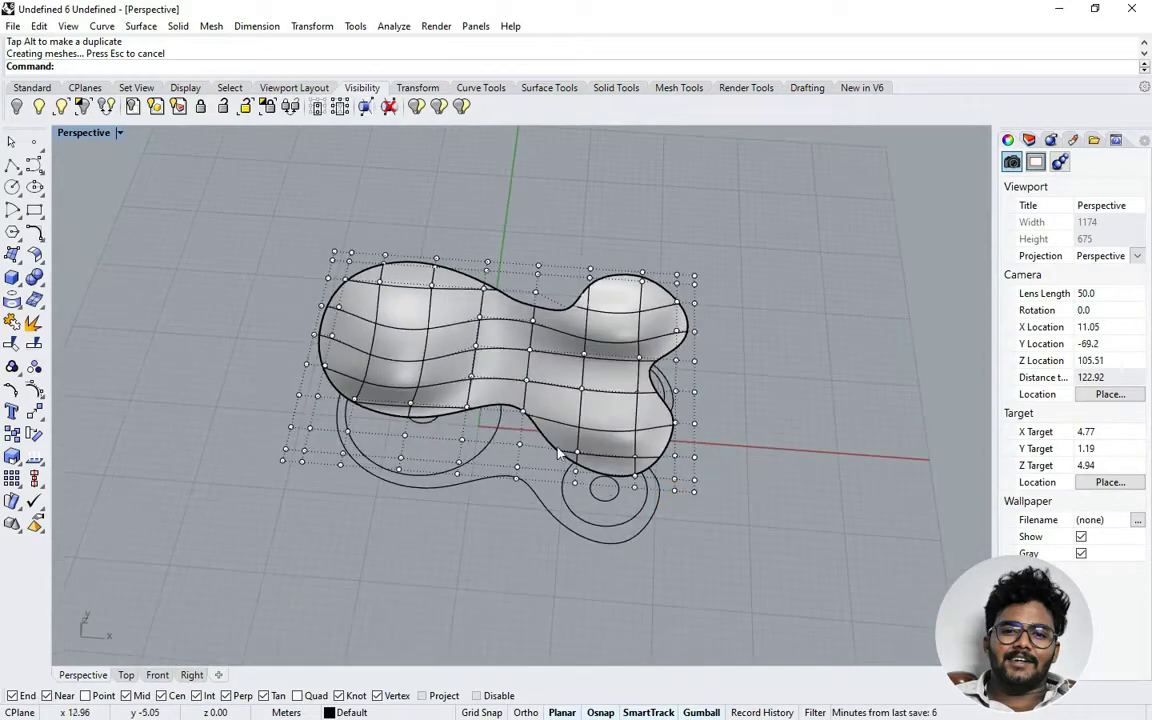
double_click(89, 135)
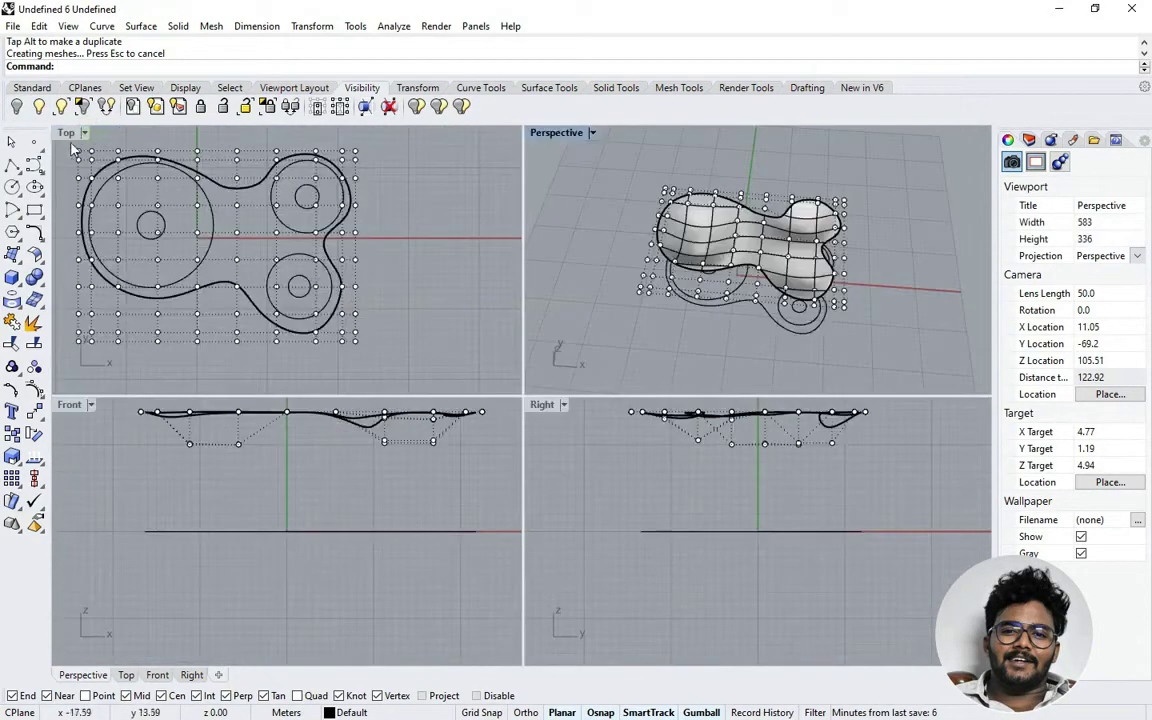
Step: Turn off the surface's control points and set the enlarged Top view to Ghosted display
double_click(68, 135)
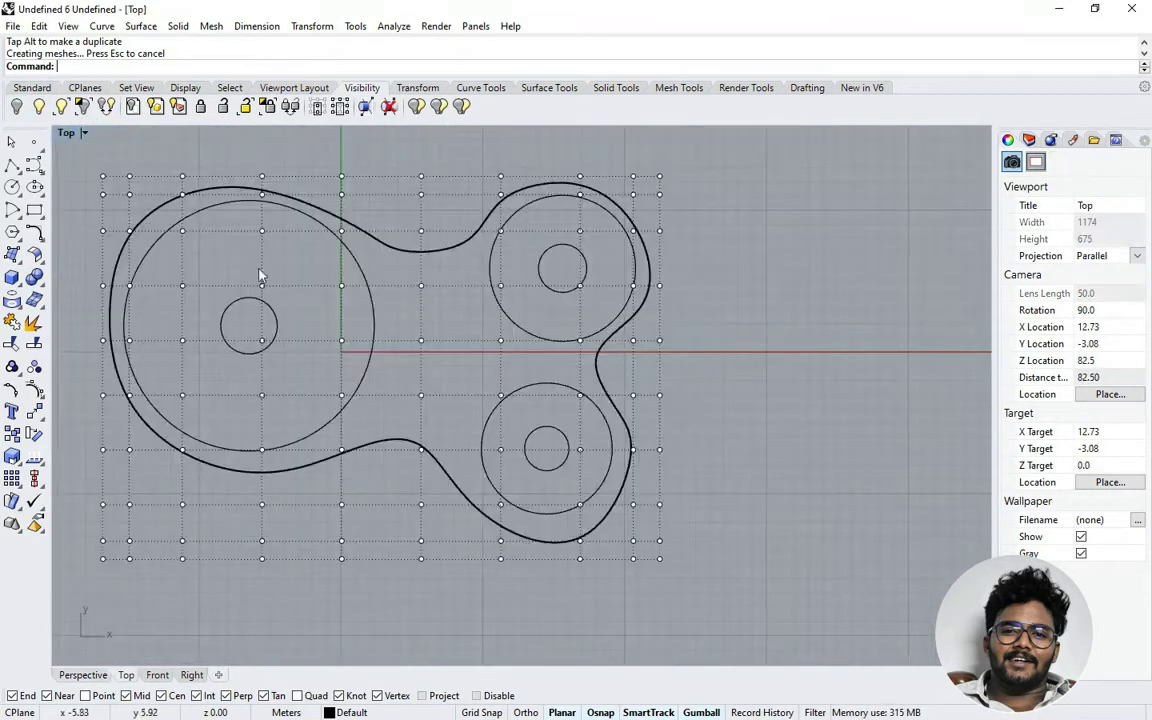
key("F11")
scroll(586, 424, "down", 3)
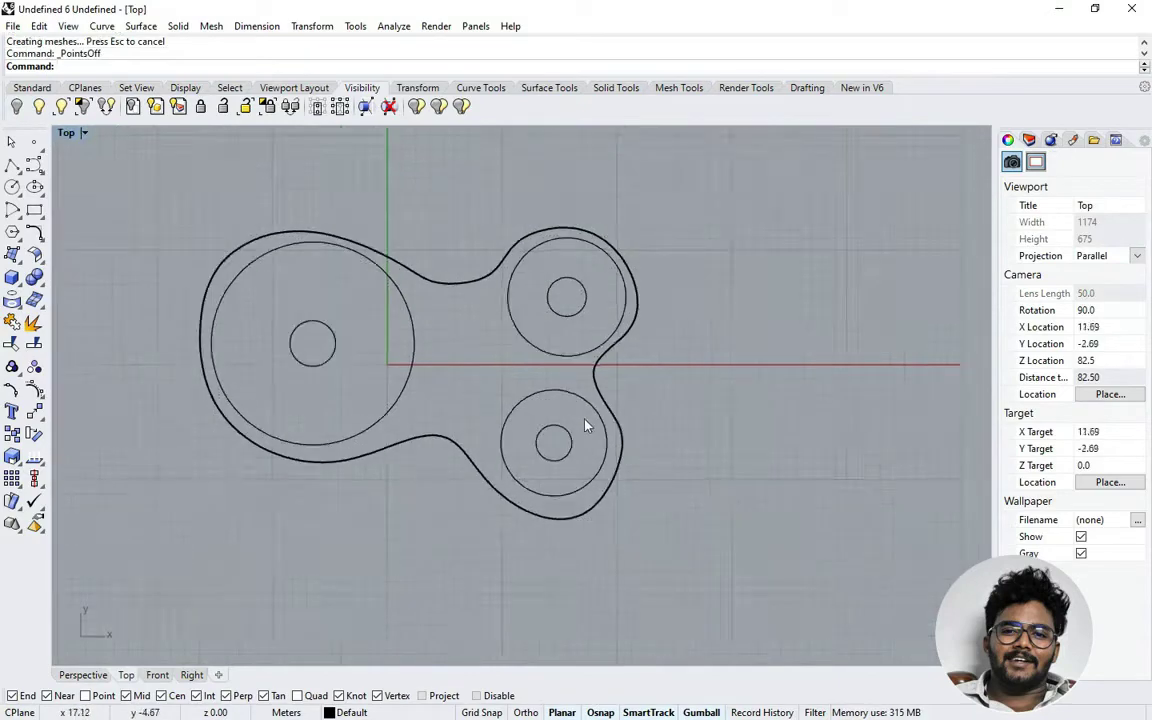
left_click(84, 136)
left_click(85, 227)
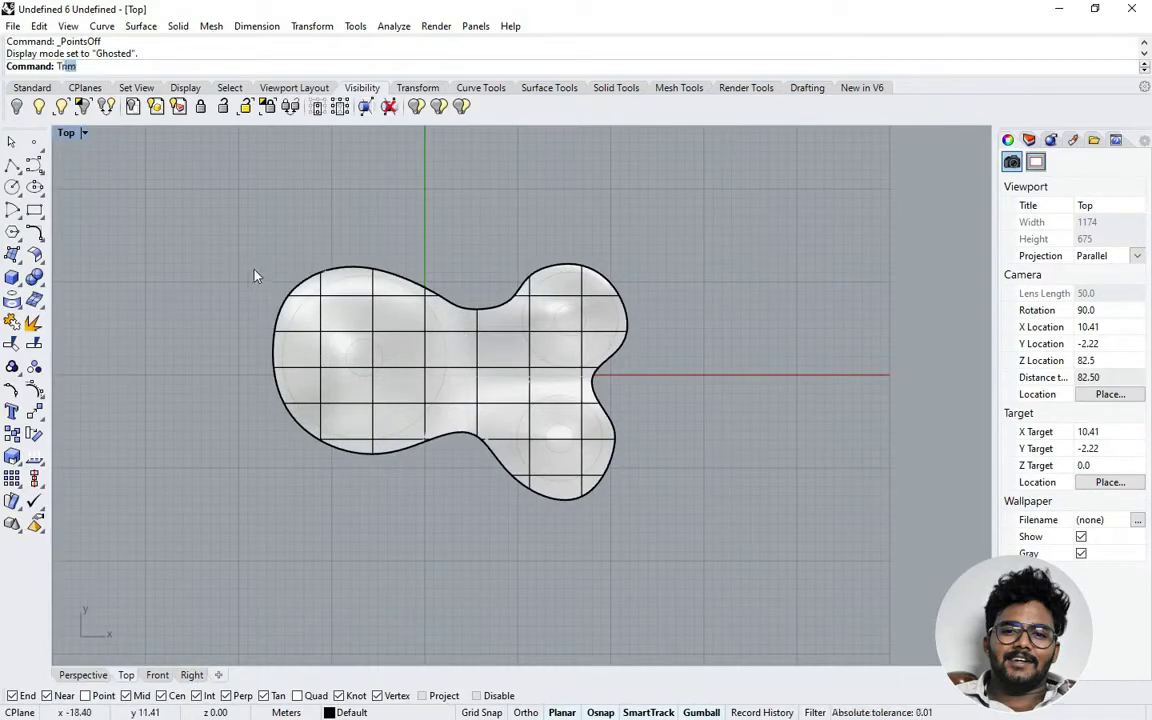
Step: Trim the surface inside the large lobe's outer circle, including the center disc, using all objects as cutters
key("Return")
left_click_drag(676, 593, 154, 244)
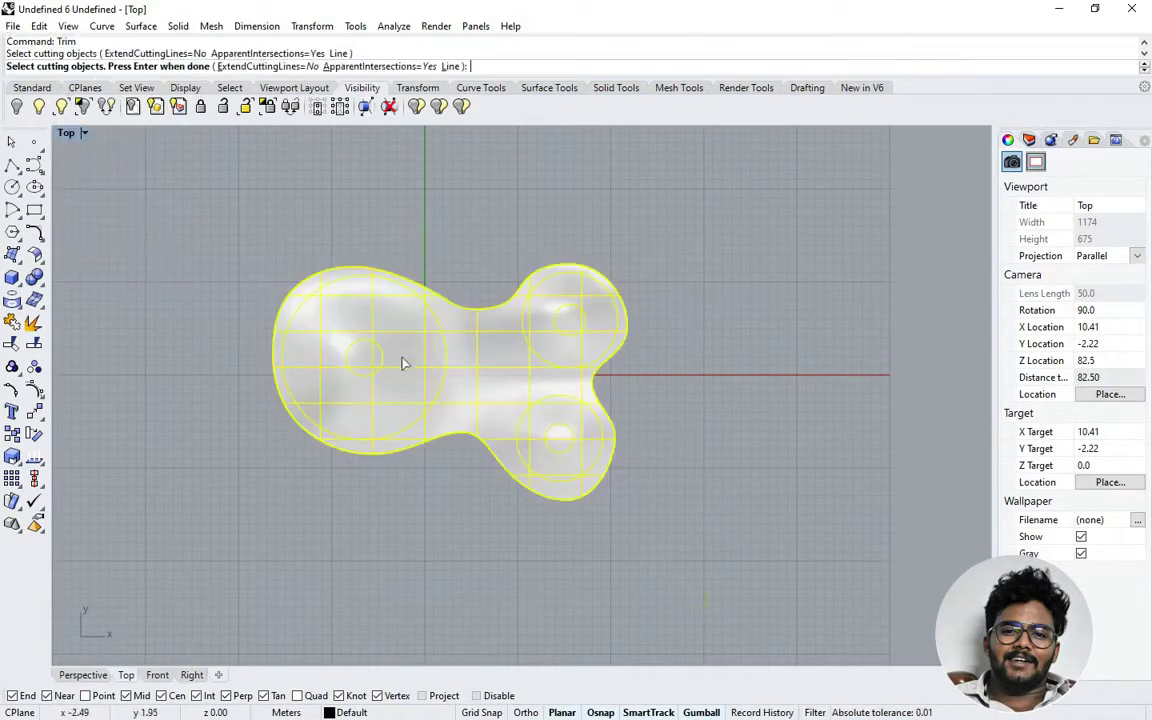
key("Return")
left_click(392, 388)
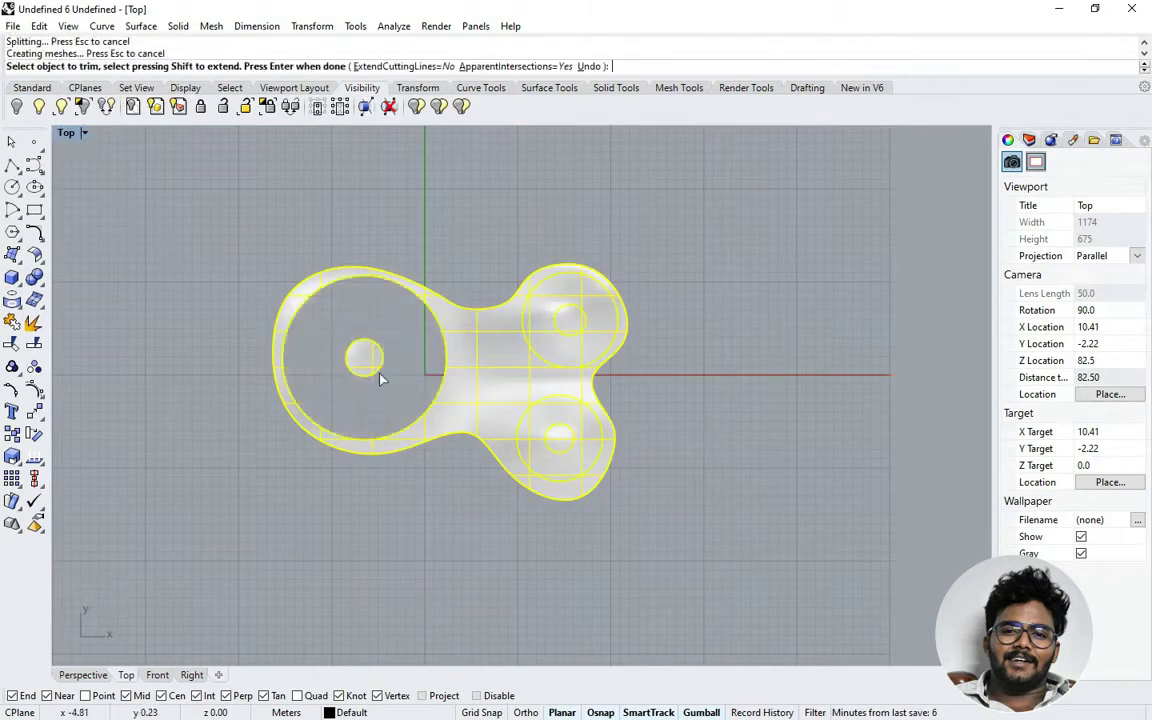
left_click(373, 365)
Step: Trim the surface inside the outer circles of both small lobes and finish the Trim command
left_click(570, 320)
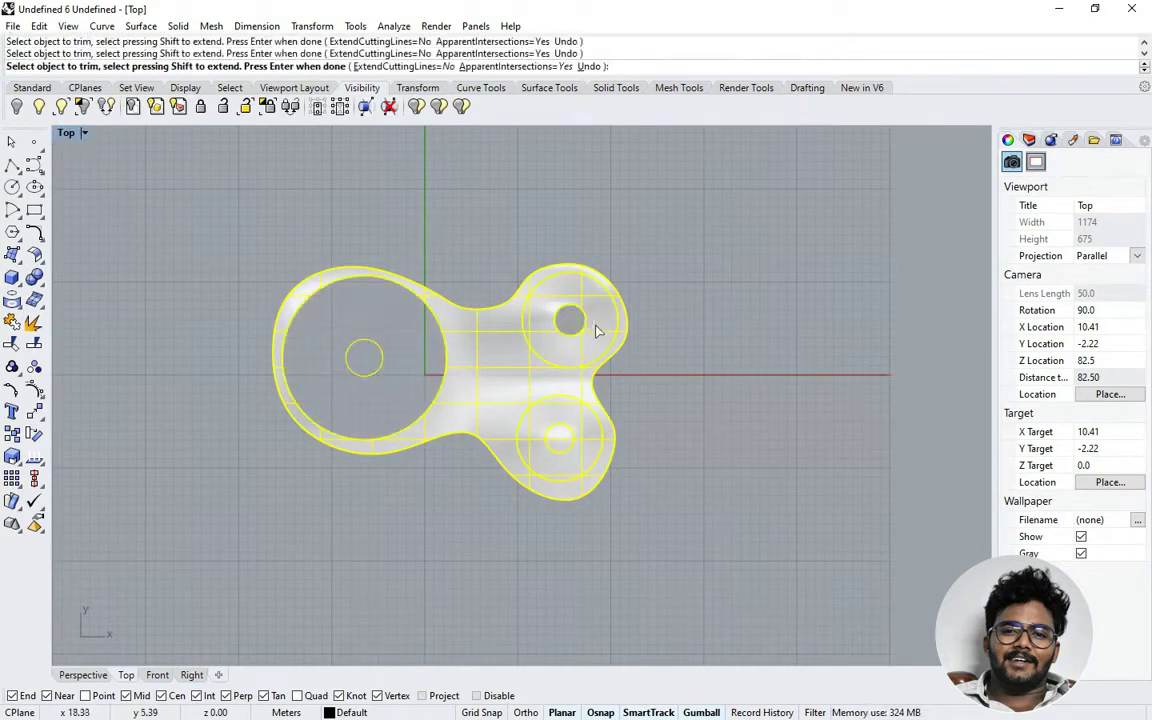
left_click(596, 331)
left_click(566, 450)
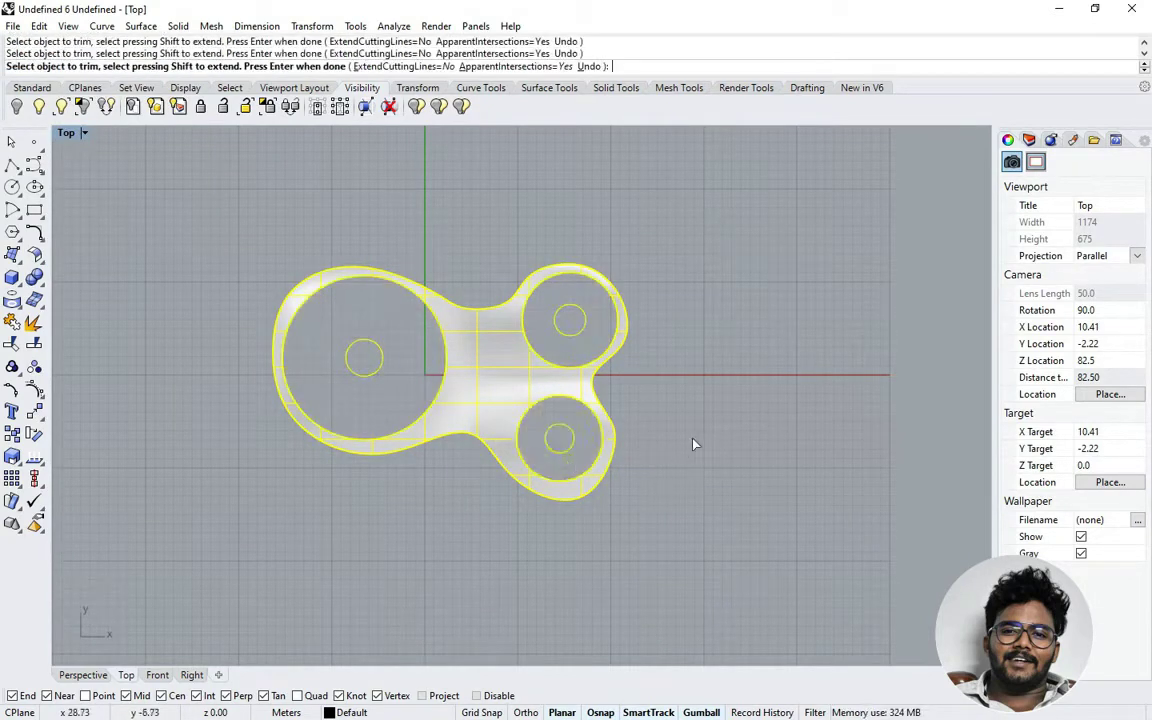
double_click(72, 136)
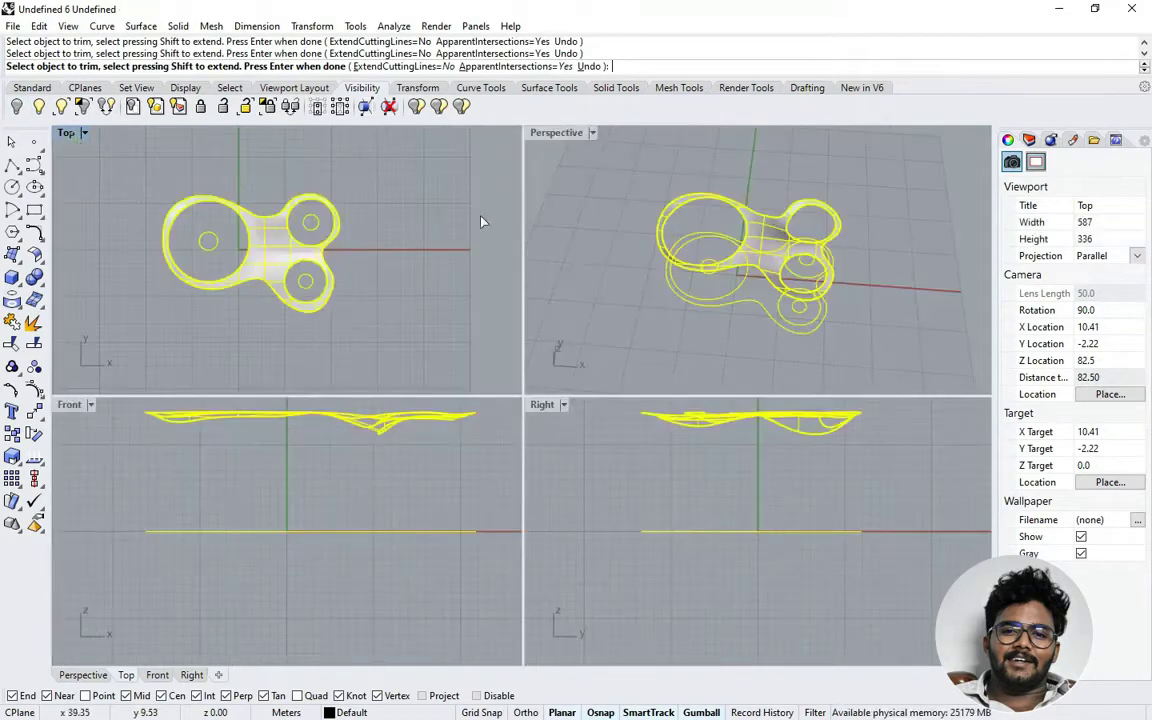
double_click(550, 133)
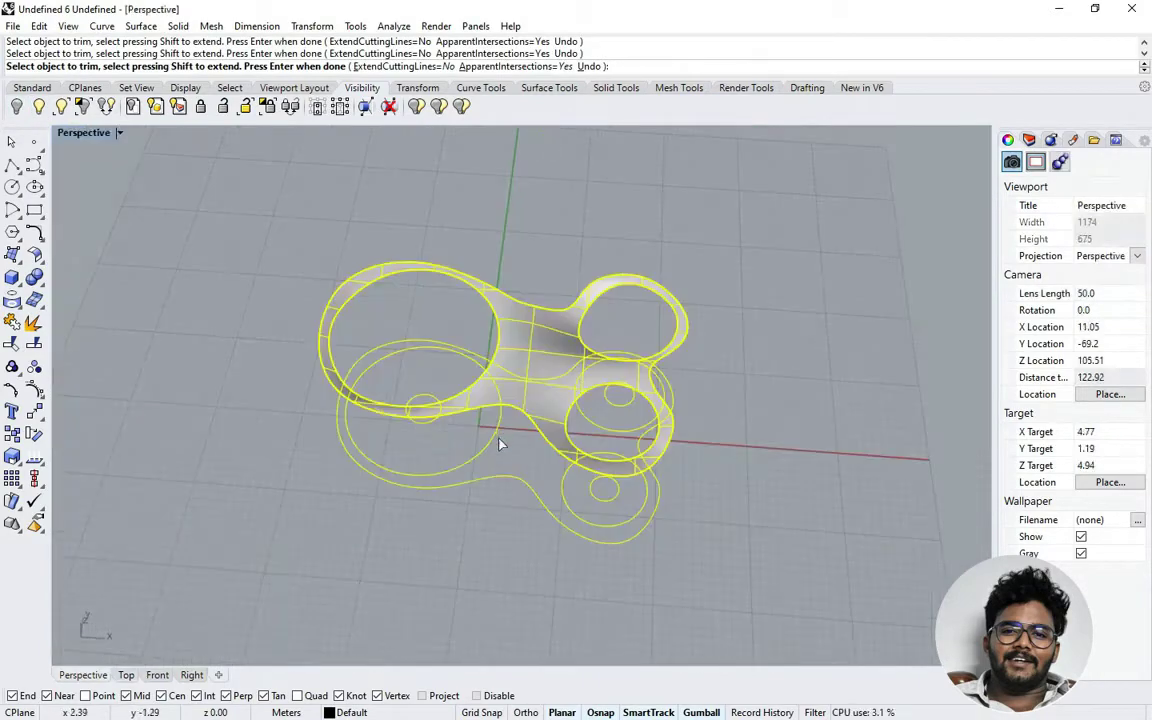
right_click_drag(448, 394, 659, 371)
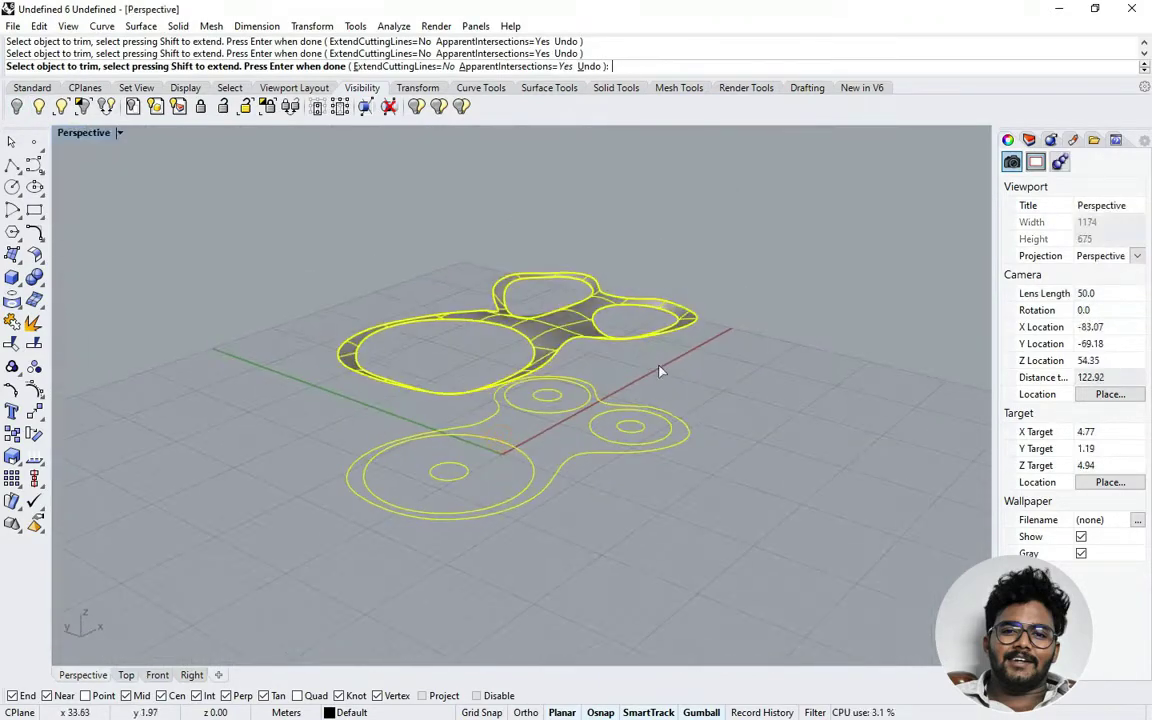
right_click(753, 463)
right_click_drag(753, 463, 665, 462)
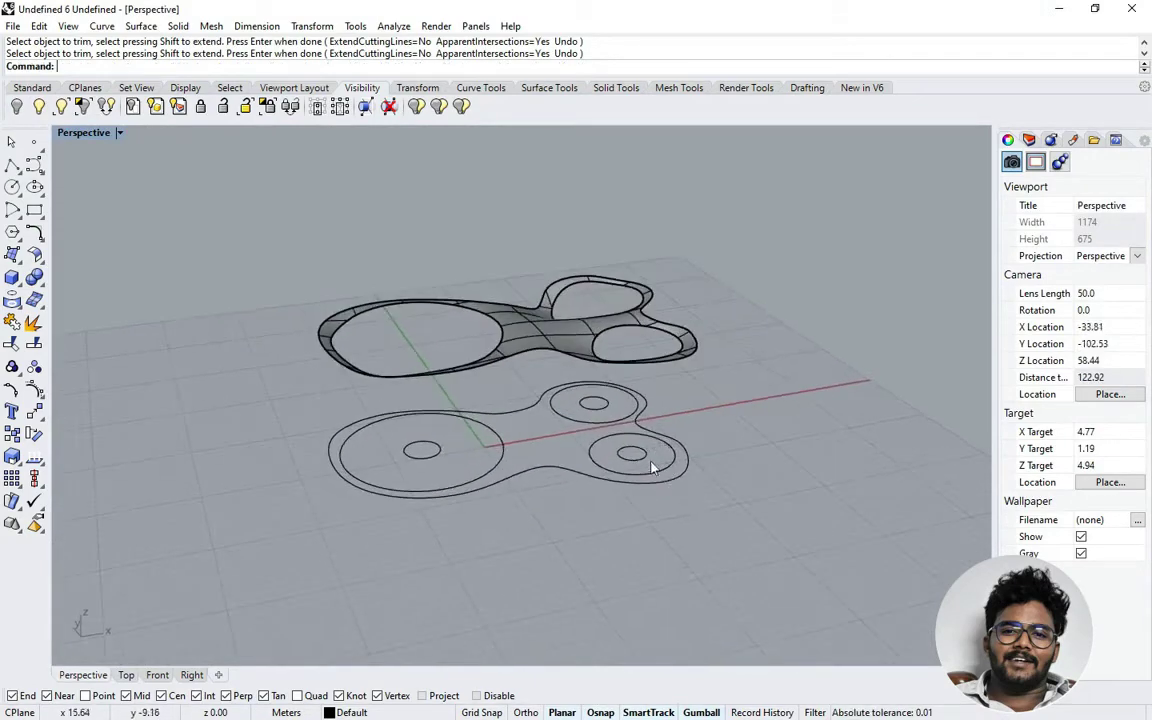
Step: Extrude the three small inner ground circles upward about 1.27 m as open column bases
left_click(642, 458)
scroll(607, 417, "up", 2)
left_click(582, 406, "shift")
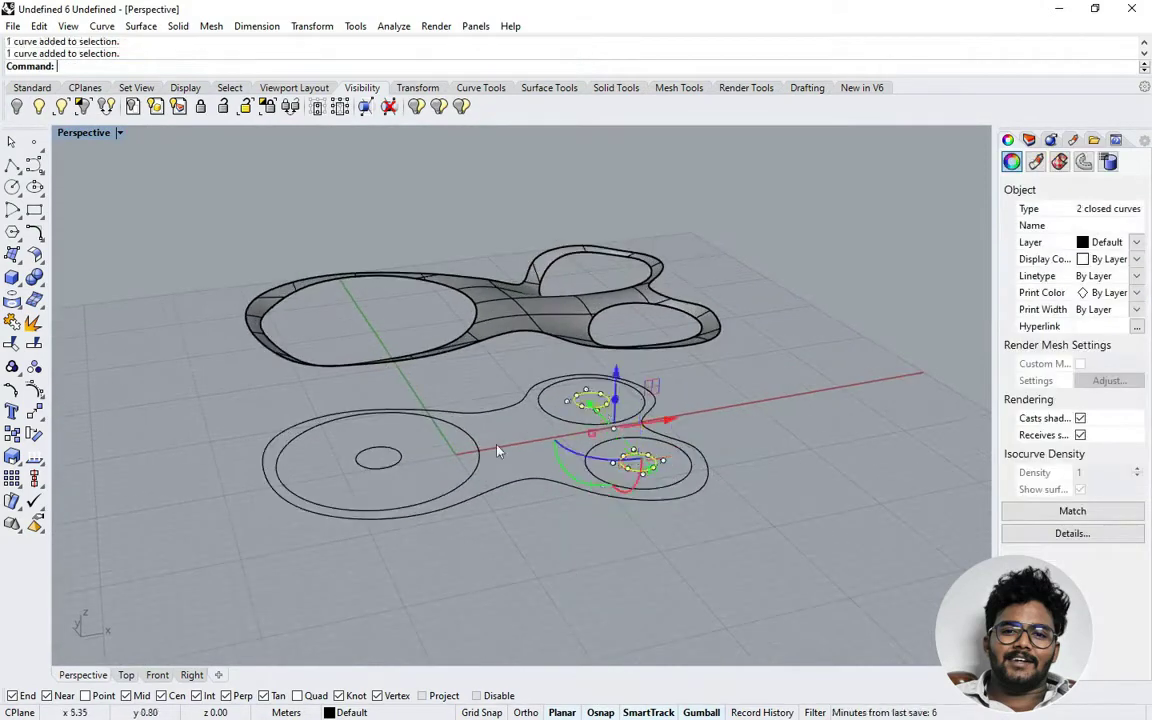
left_click(400, 462, "shift")
type("Ext")
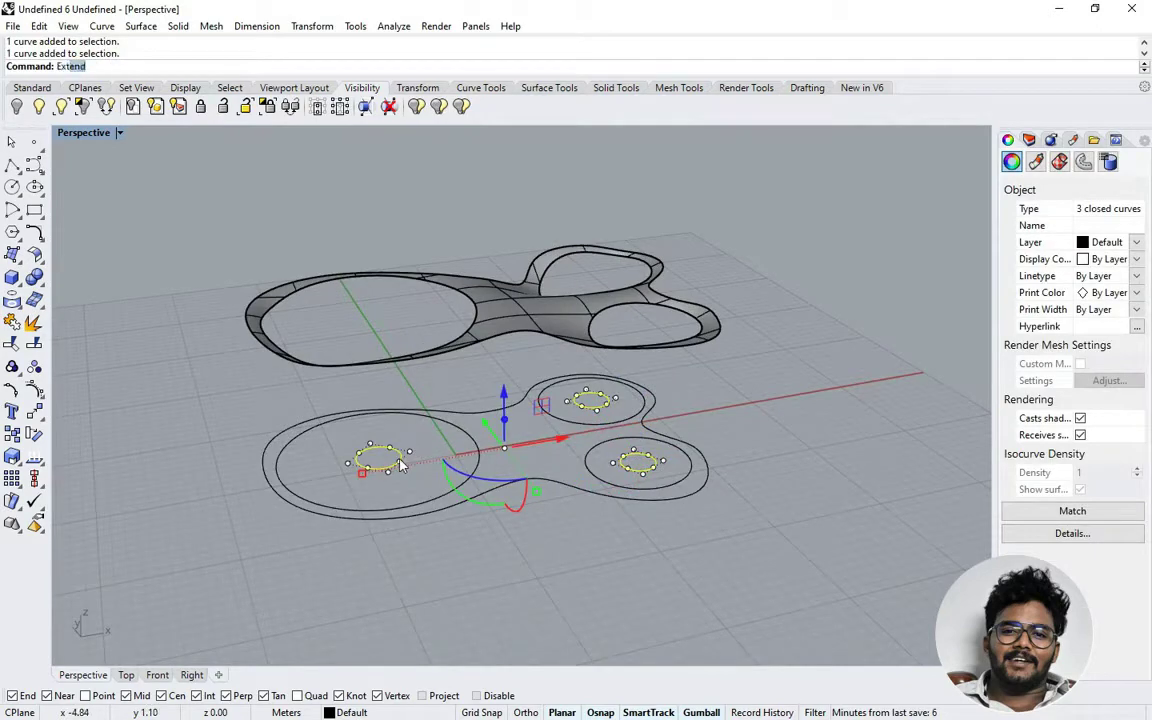
type("rudecrv")
key("Return")
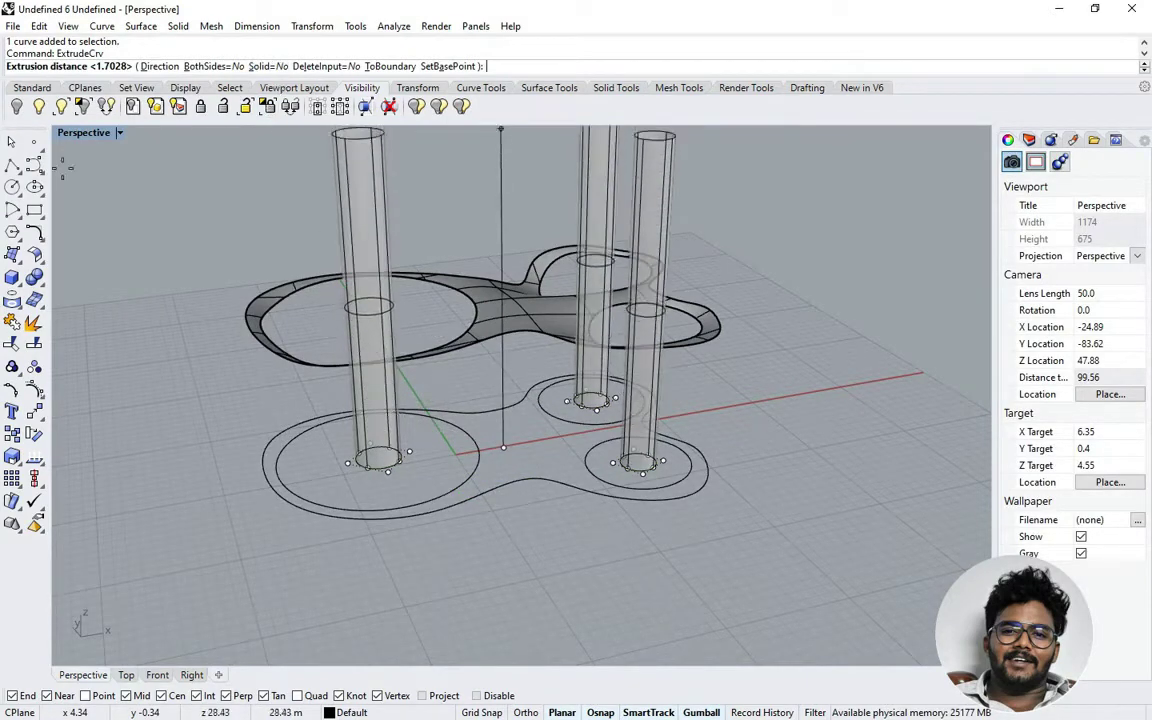
double_click(82, 131)
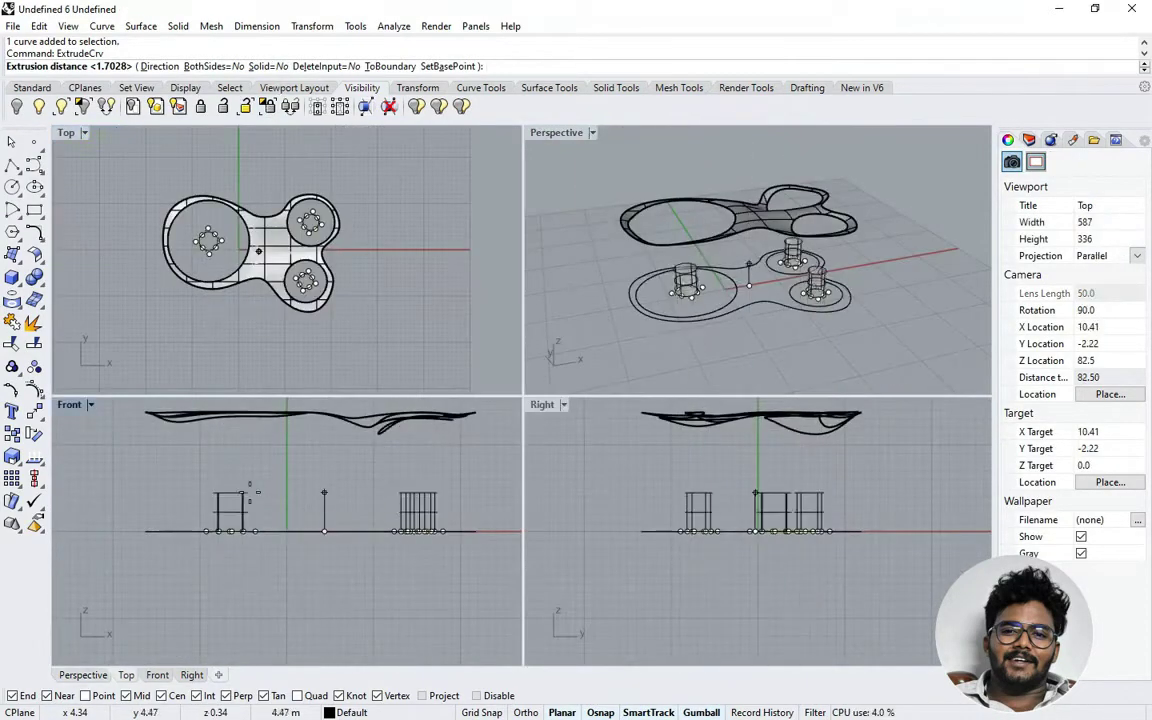
scroll(245, 495, "up", 3)
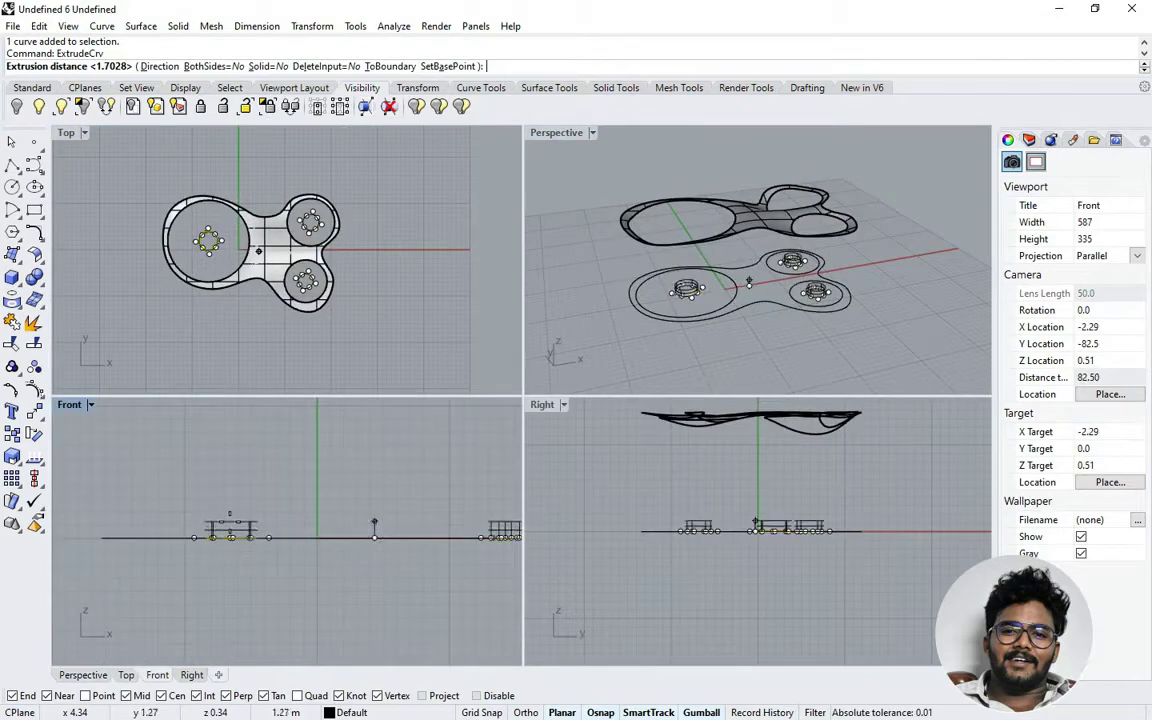
scroll(230, 521, "up", 2)
left_click(230, 521)
left_click(860, 377)
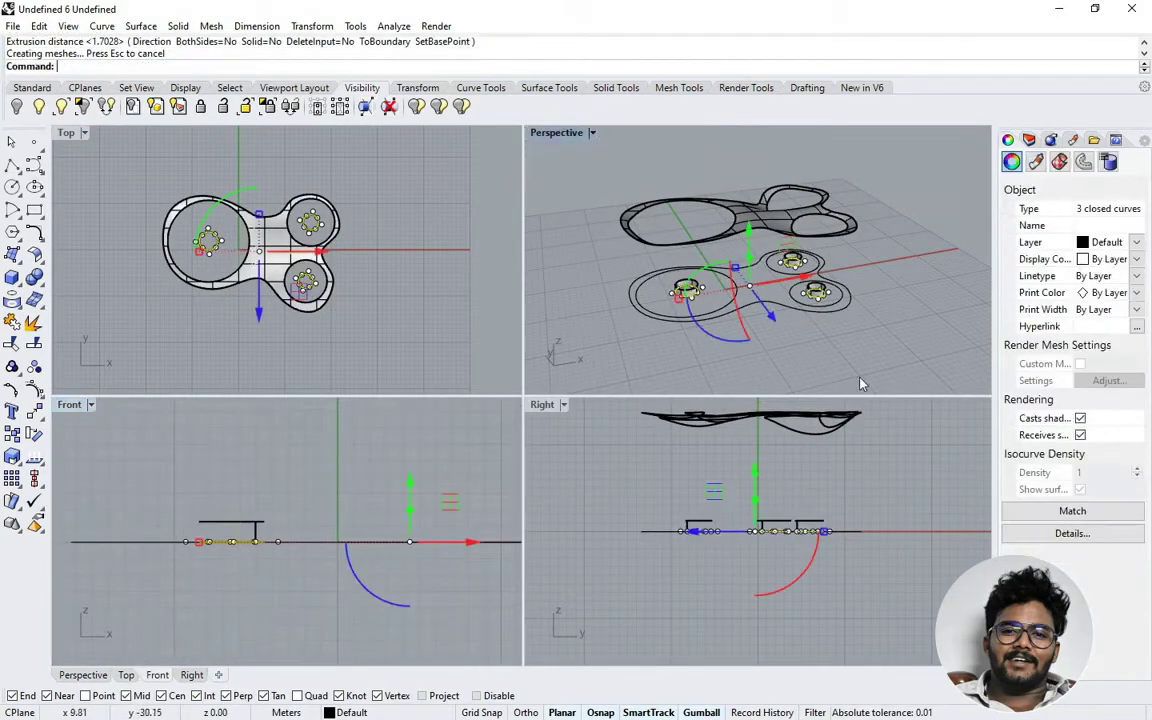
left_click(860, 381)
mouse_move(805, 379)
right_mouse_down()
mouse_move(782, 378)
mouse_move(798, 390)
right_mouse_up()
double_click(548, 138)
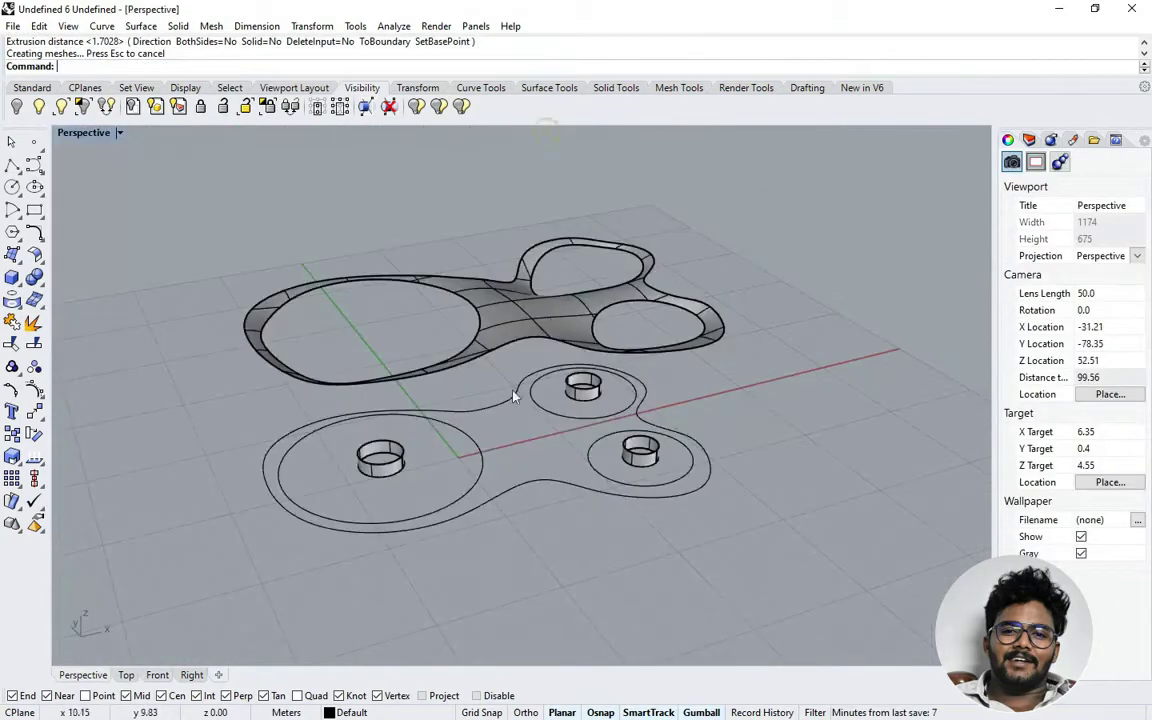
Step: Switch to Photos and examine how the canopy flows into its columns in the two reference pictures
key("super")
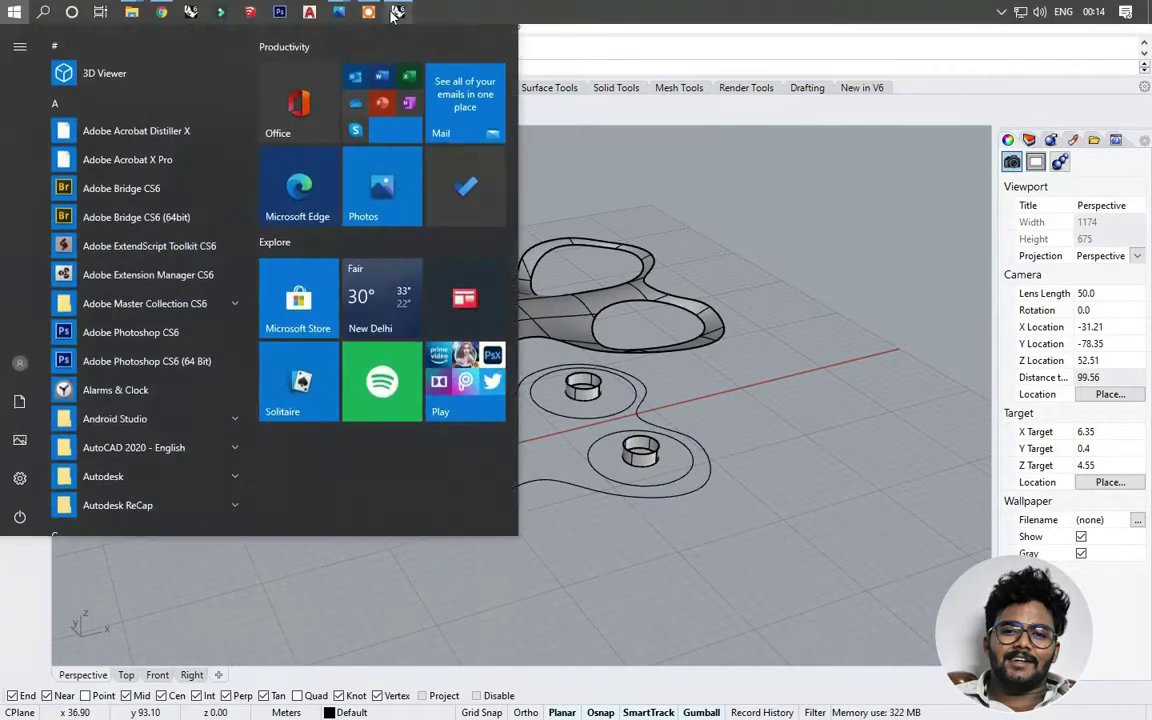
mouse_move(400, 12)
left_click(425, 90)
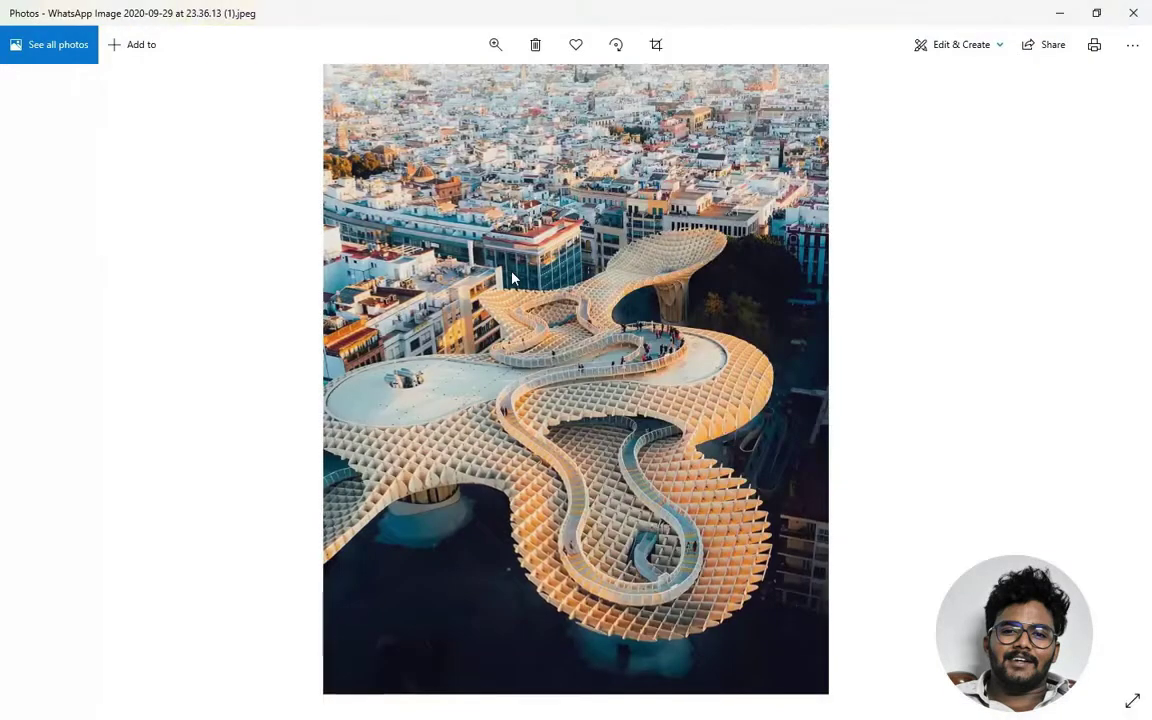
key("Right")
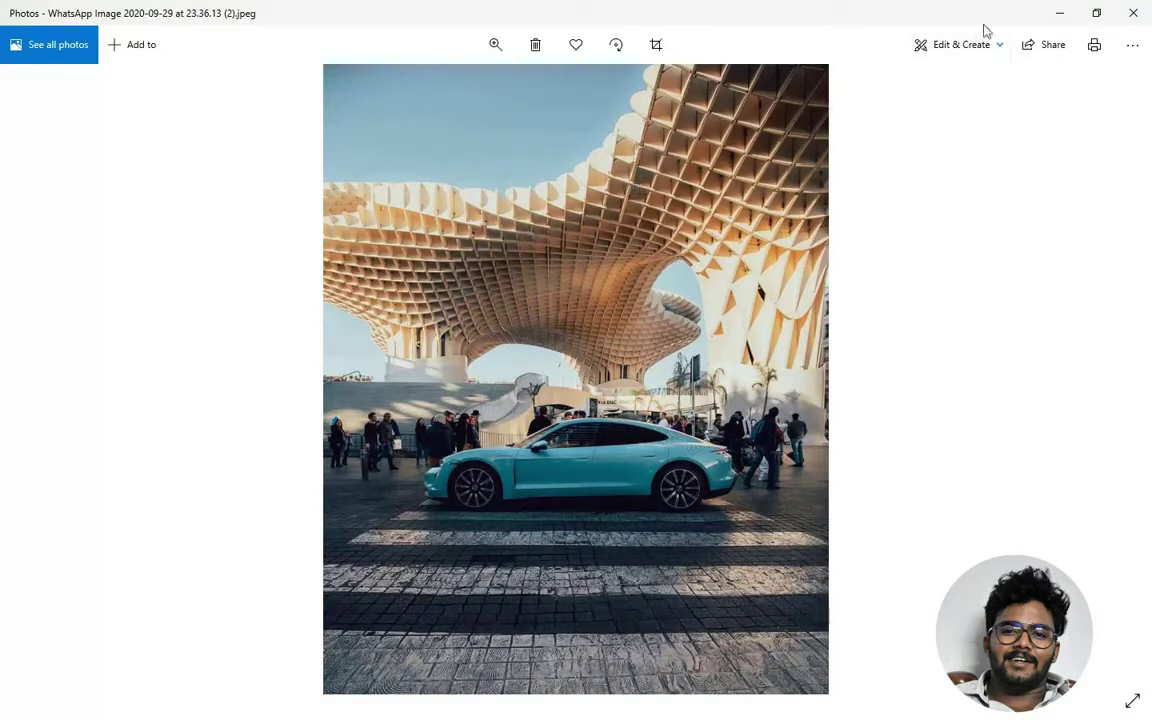
left_click(1058, 12)
Step: Blend the large lobe's opening into its column base with BlendSrf, using curvature continuity on both edges and 1.283 for the second edge
right_click_drag(689, 362, 658, 395)
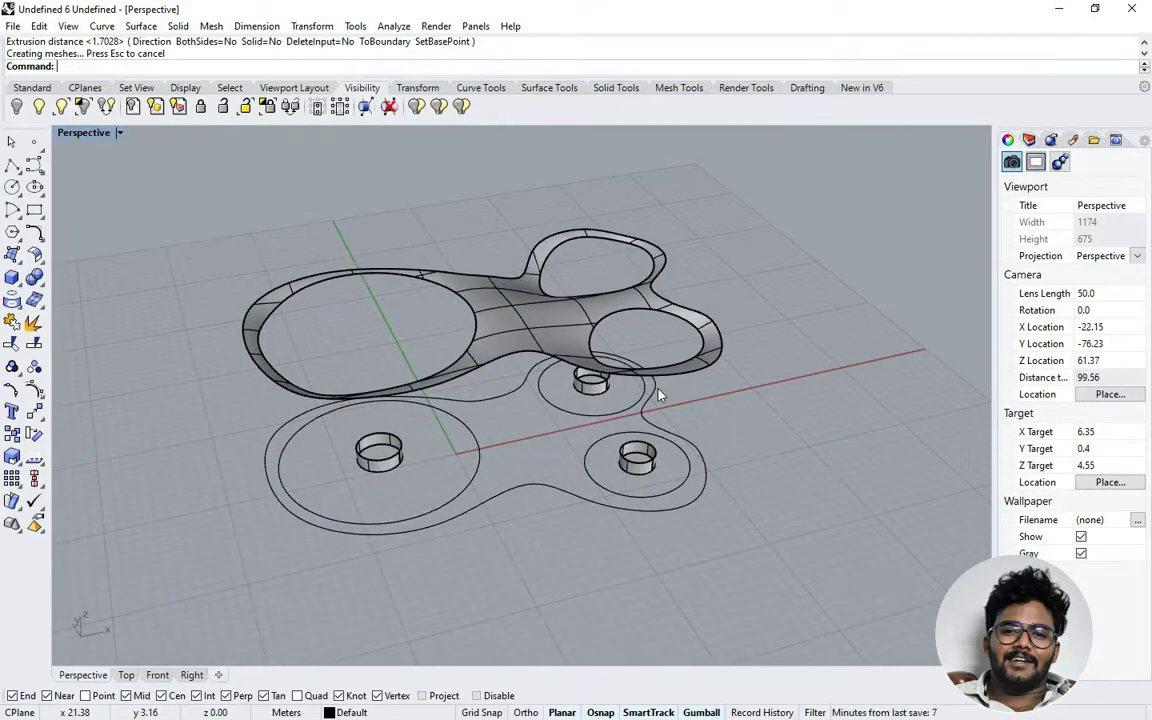
type("BlendCrv")
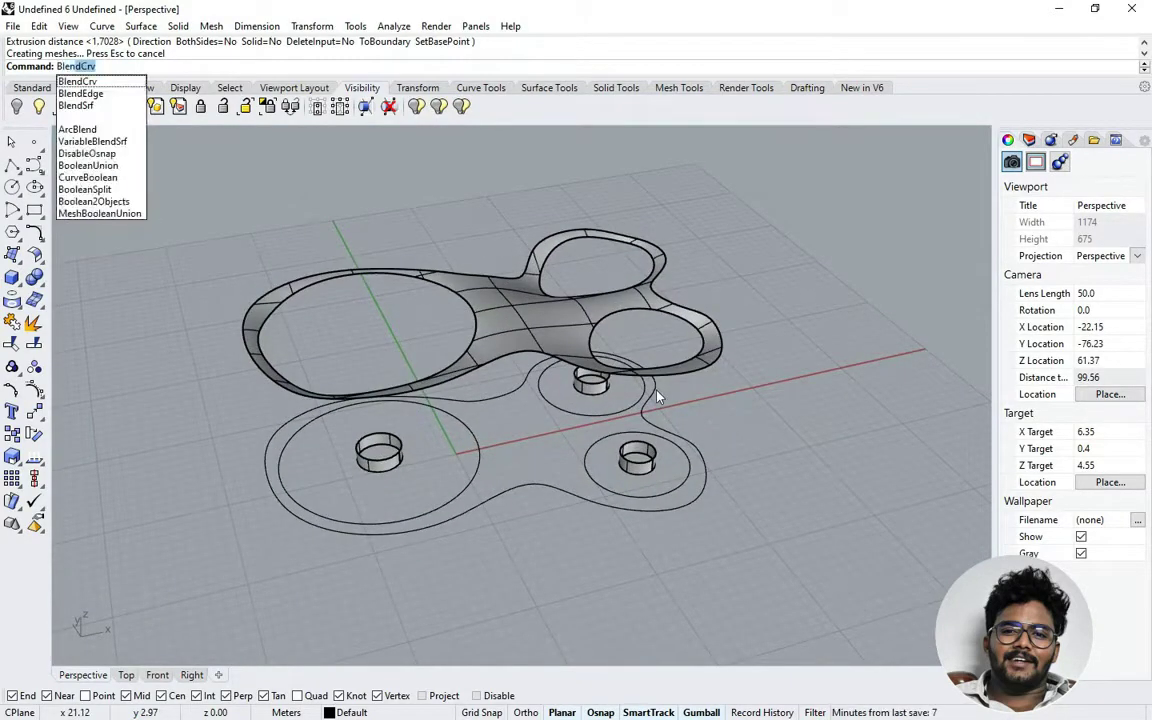
left_click(118, 105)
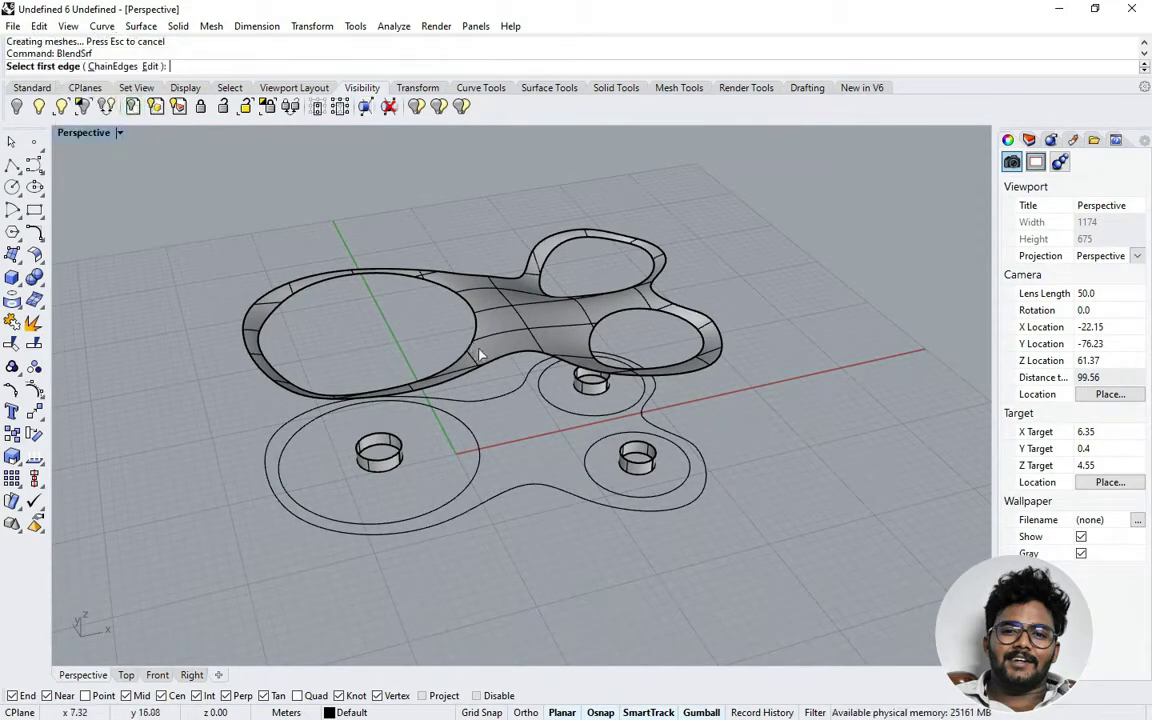
left_click(462, 372)
left_click(400, 451)
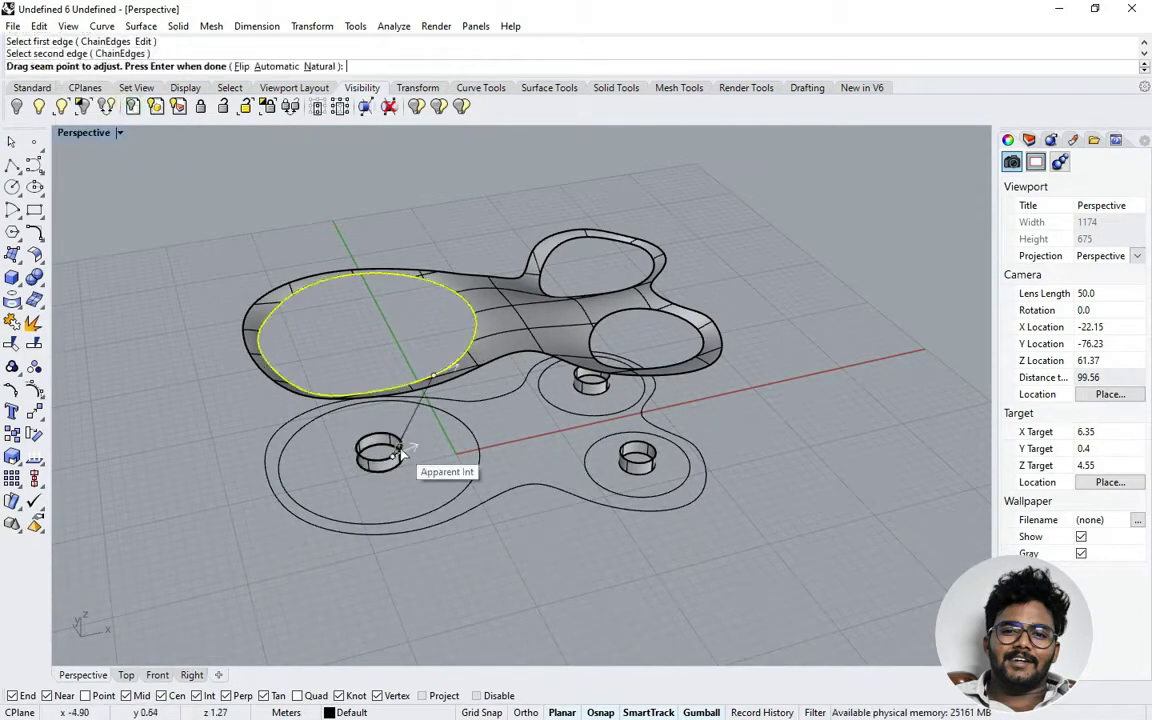
key("Return")
right_click_drag(376, 485, 368, 403)
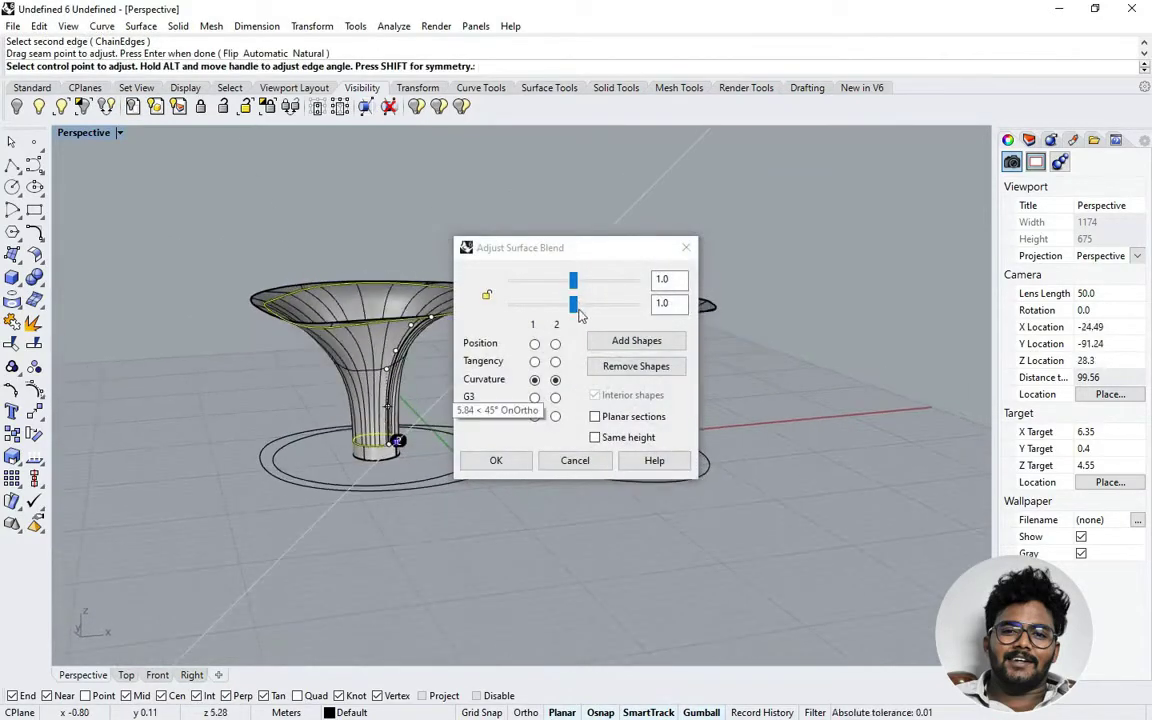
left_click_drag(580, 316, 578, 288)
left_click(556, 362)
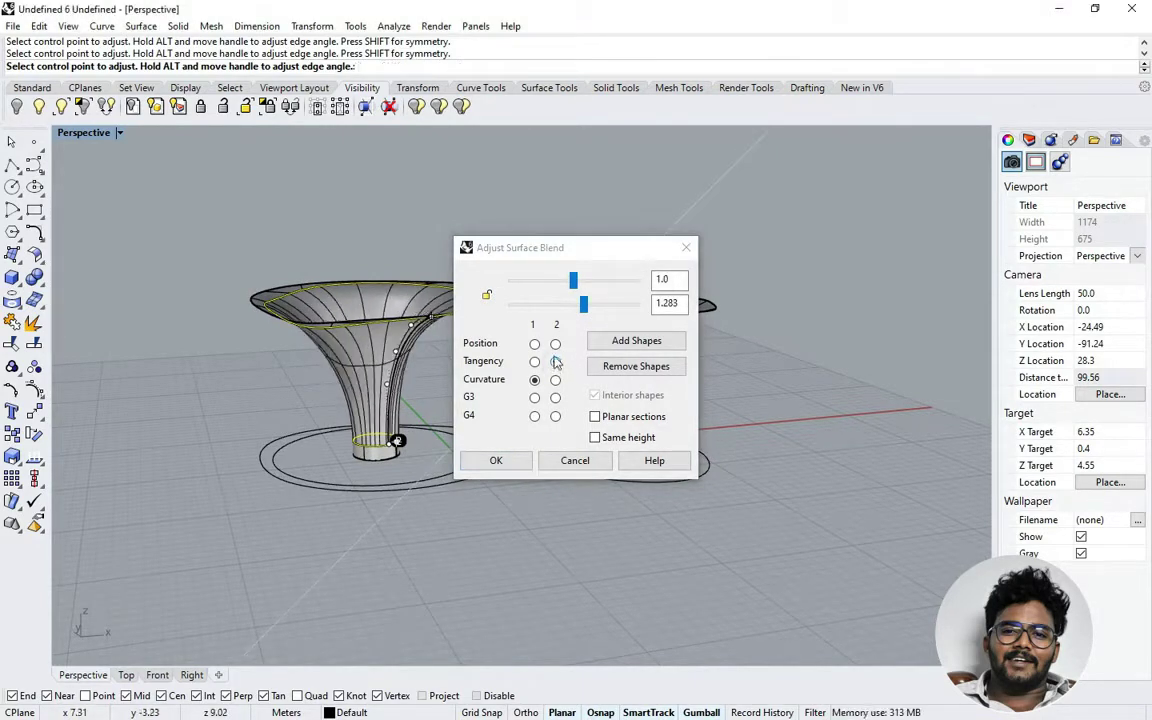
left_click(555, 380)
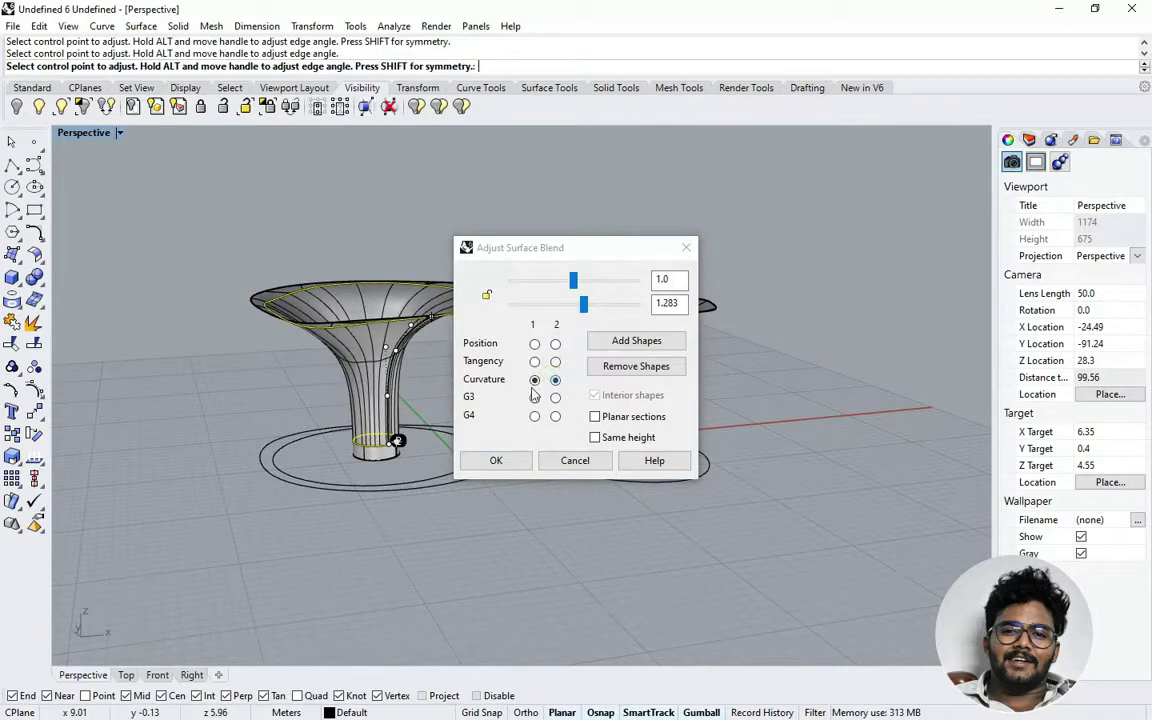
left_click(506, 463)
Step: Blend the front small lobe's opening into its column base, setting the second edge's blend value to 0.25
right_click_drag(602, 283, 590, 341)
right_click(594, 340)
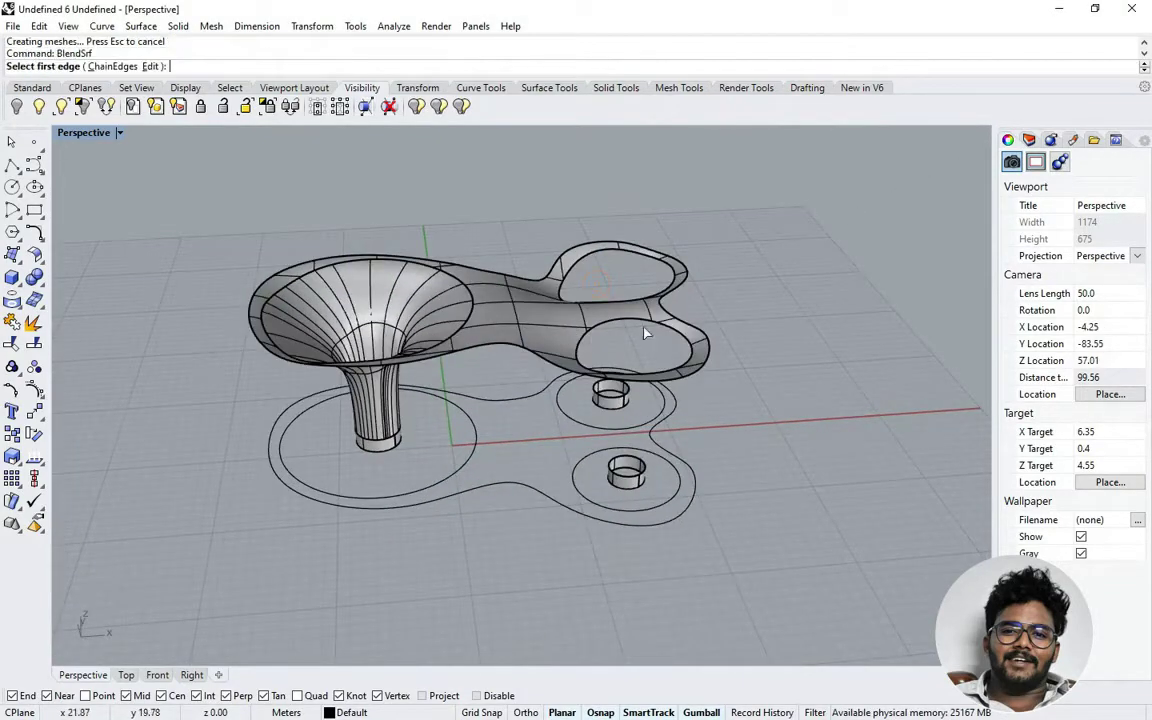
left_click(641, 323)
left_click(628, 482)
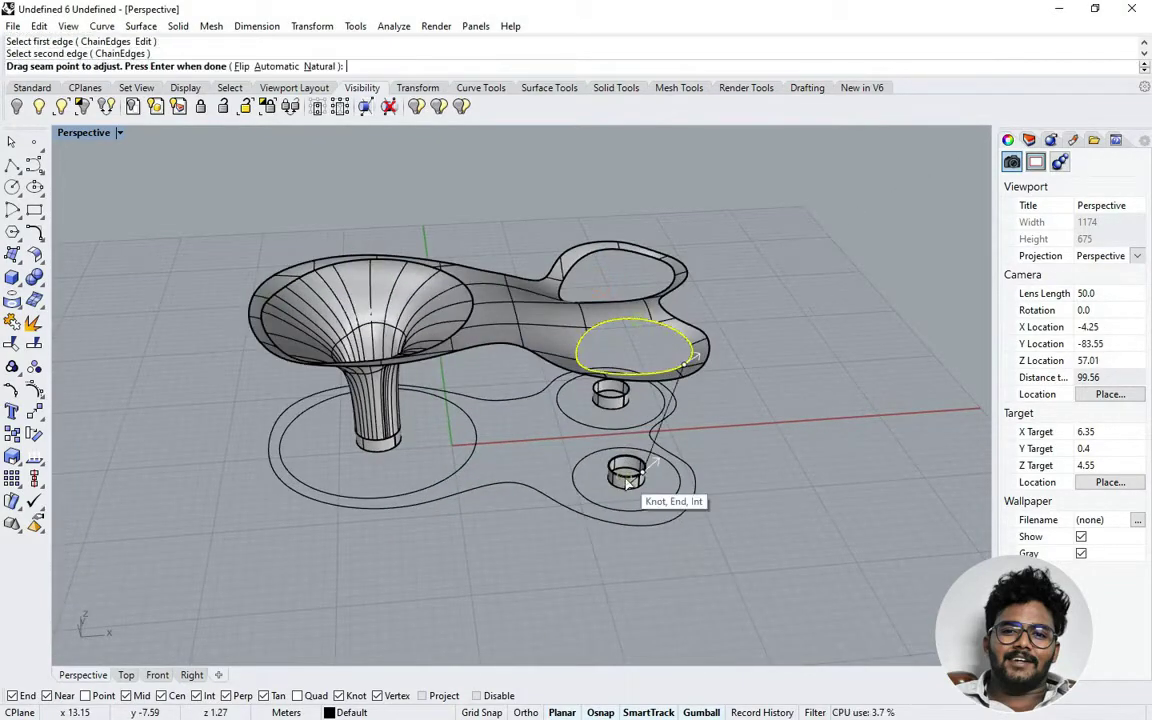
right_click(627, 482)
left_click_drag(598, 262, 448, 260)
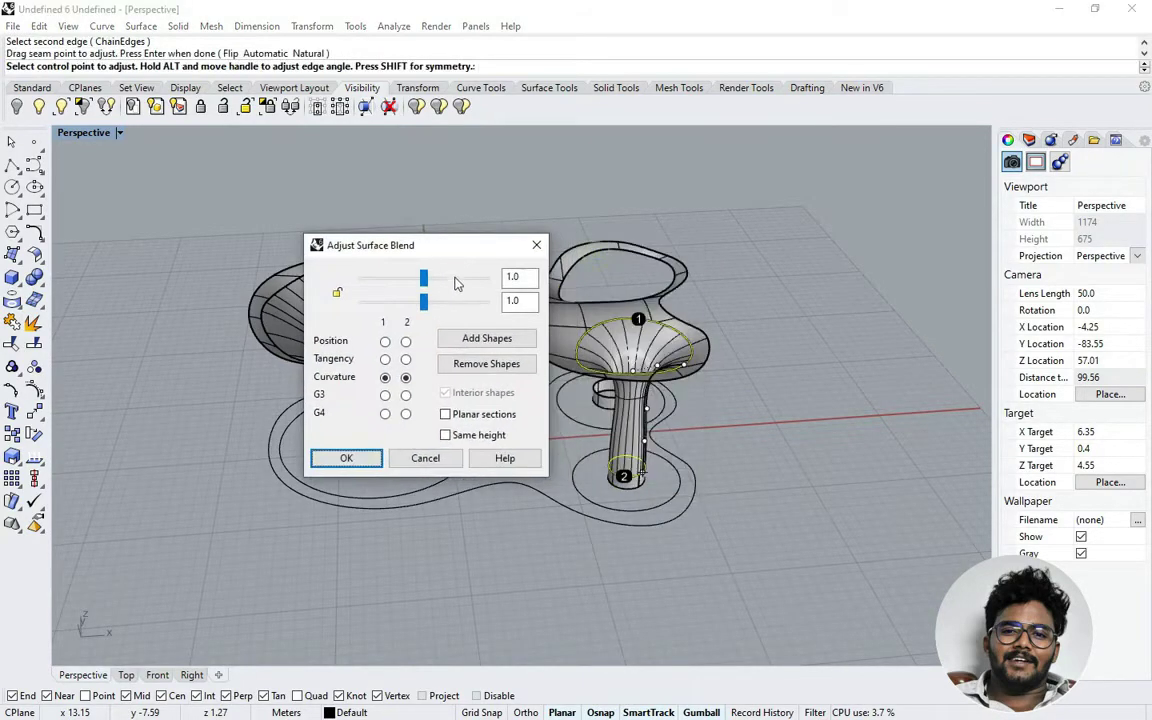
left_click_drag(427, 309, 350, 309)
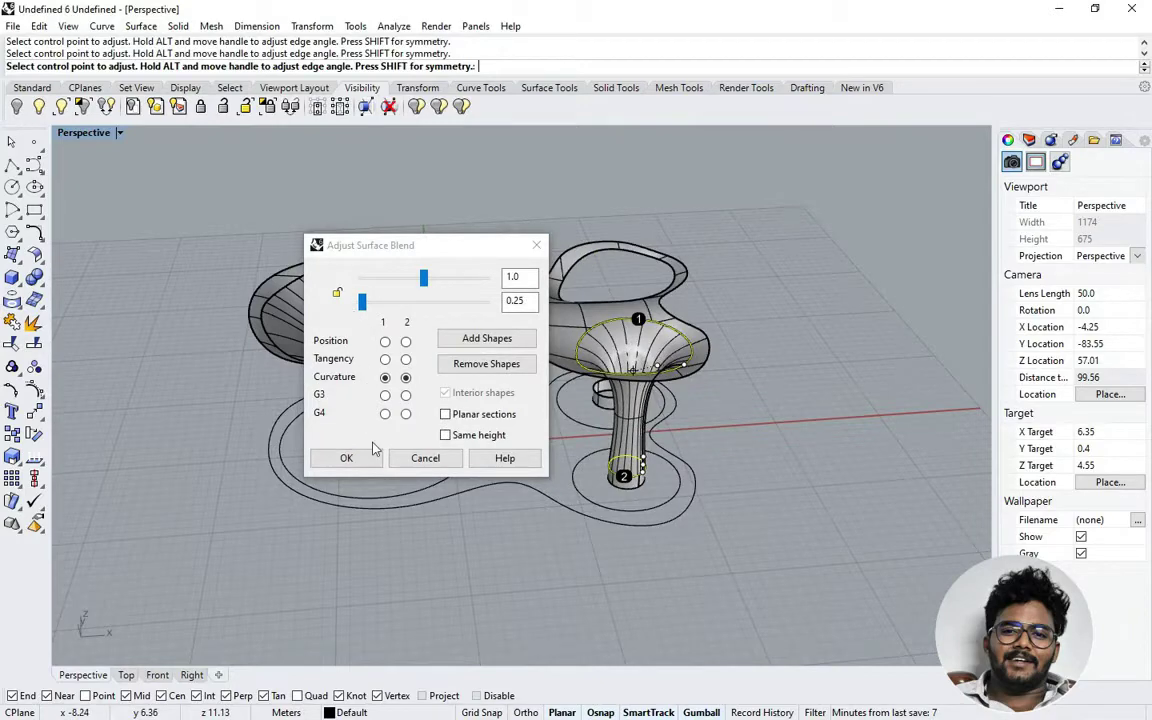
left_click(346, 458)
right_click_drag(818, 393, 630, 350)
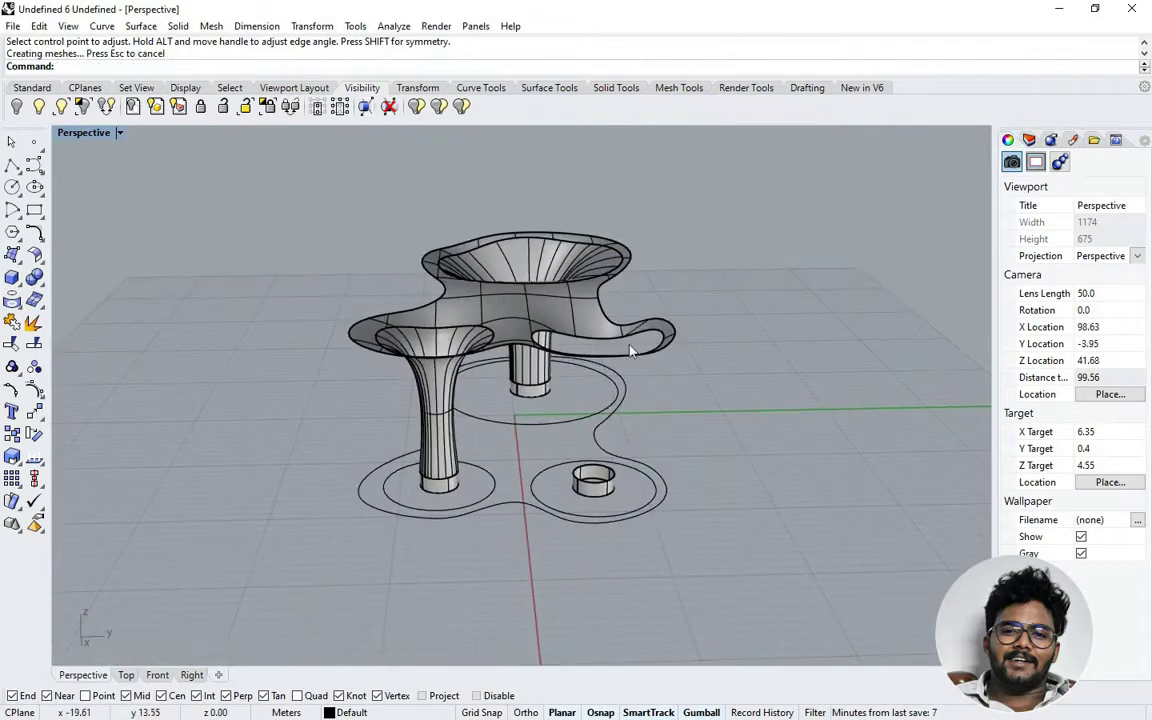
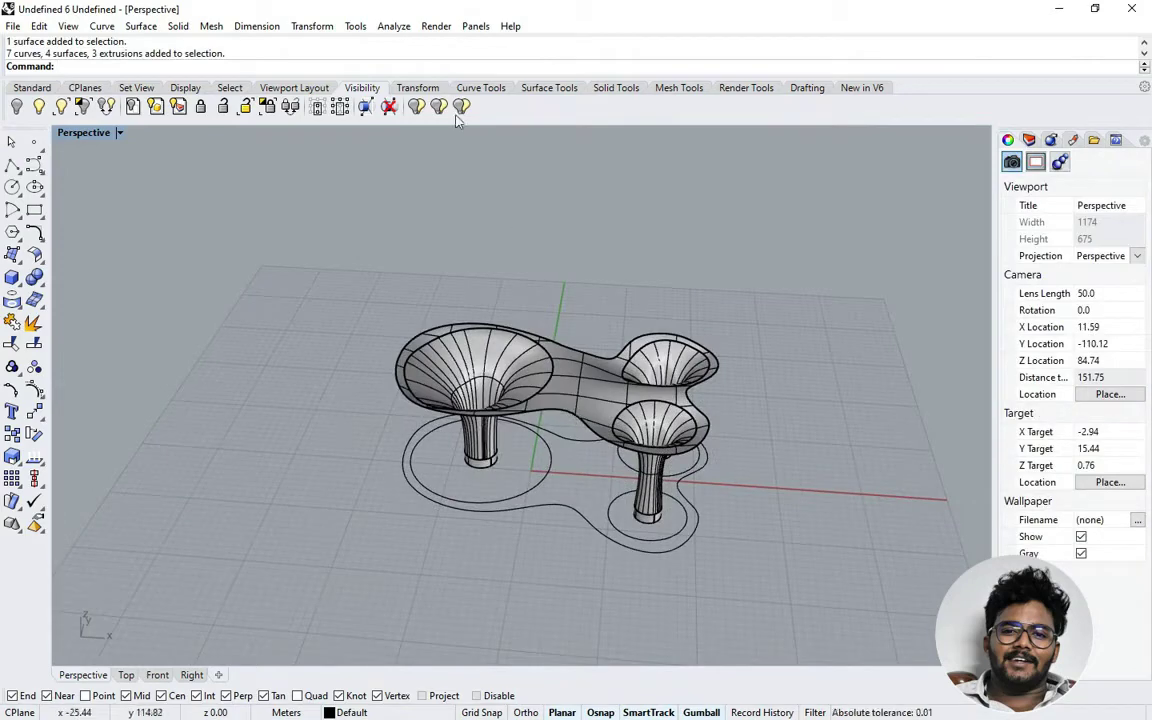
Step: Switch to Photos and compare the canopy's underside and top surface in the two reference pictures
key("super")
mouse_move(339, 12)
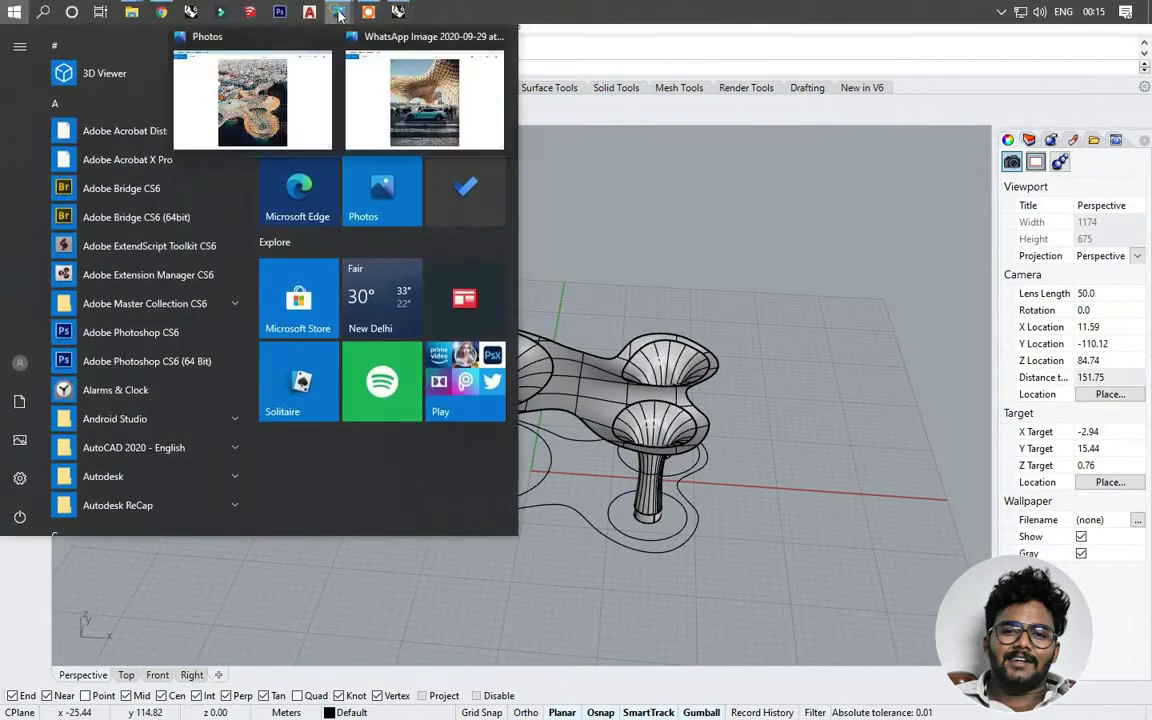
left_click(436, 112)
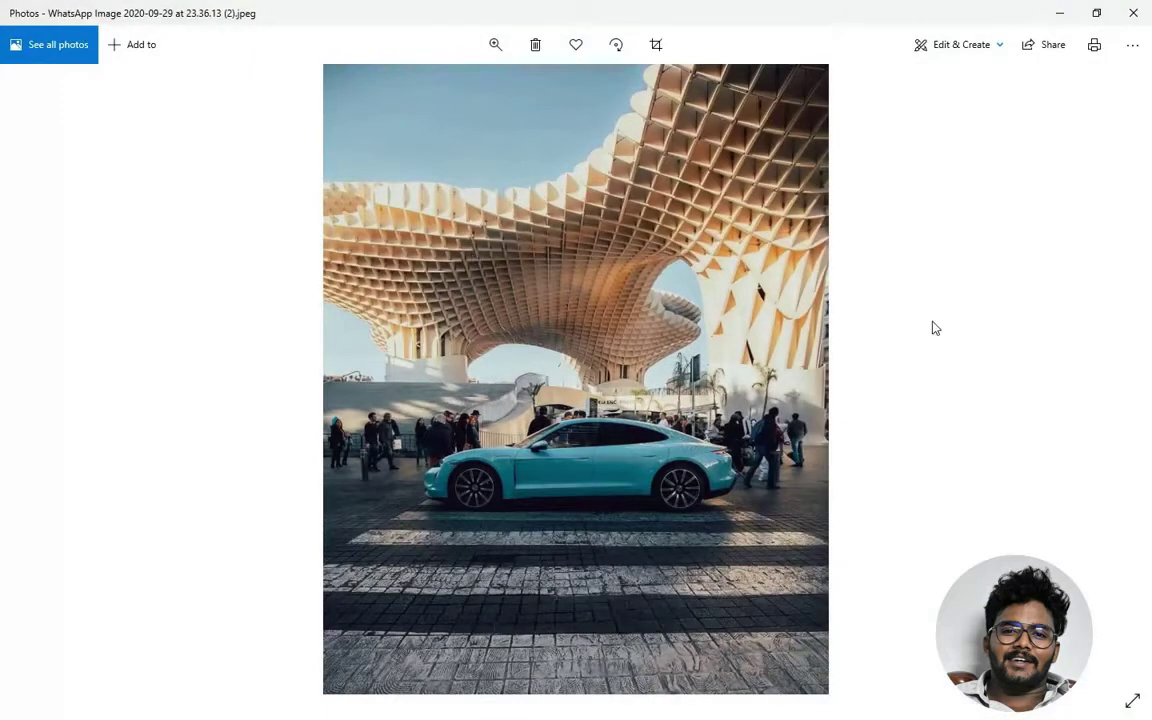
key("Left")
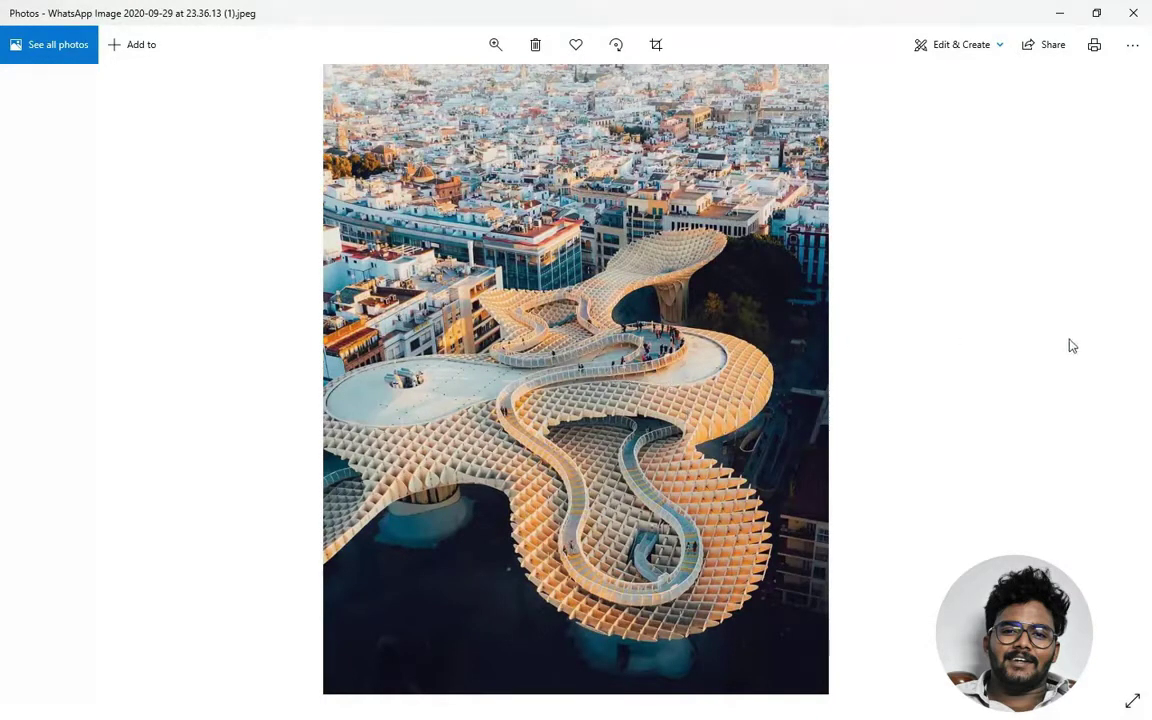
left_click(1058, 14)
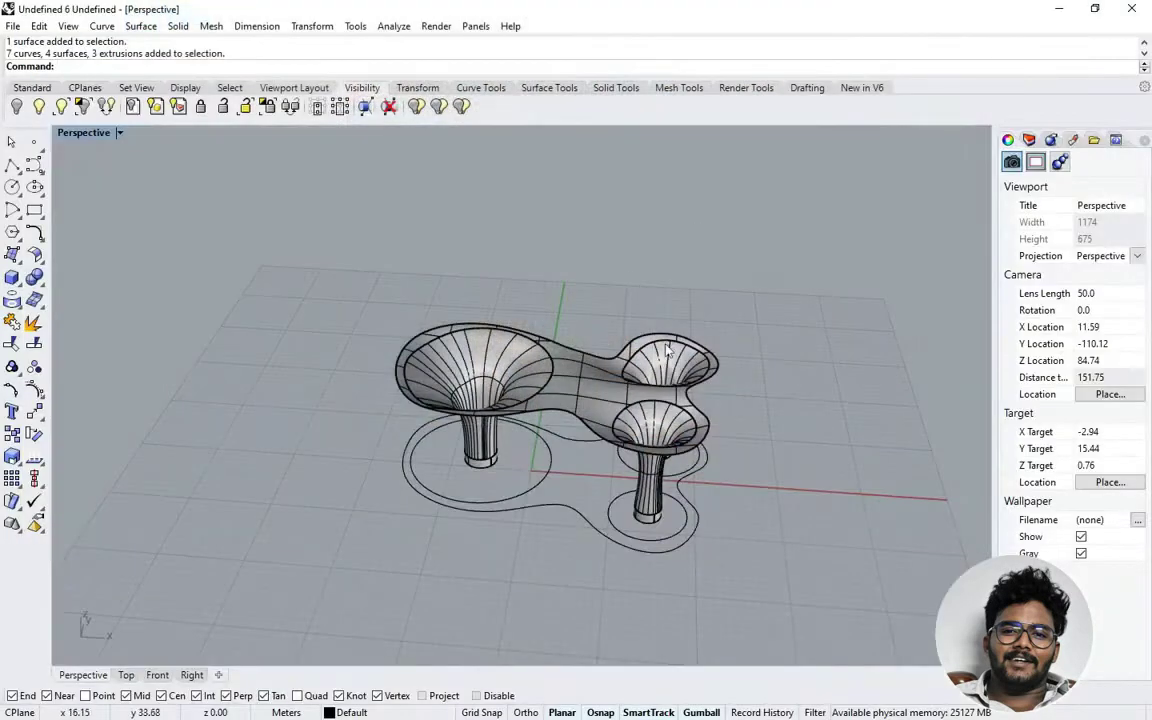
Step: Mirror a copy of the trimmed canopy surface vertically across a horizontal line just above it in the Right view
right_click_drag(430, 420, 576, 399)
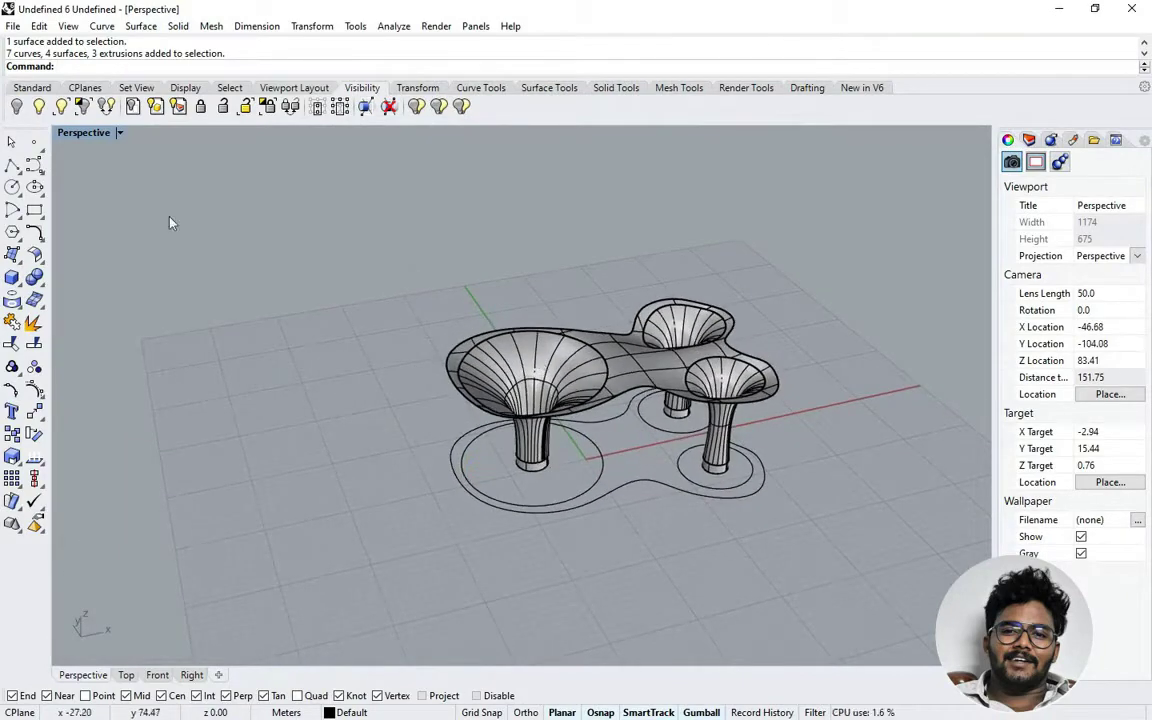
double_click(85, 133)
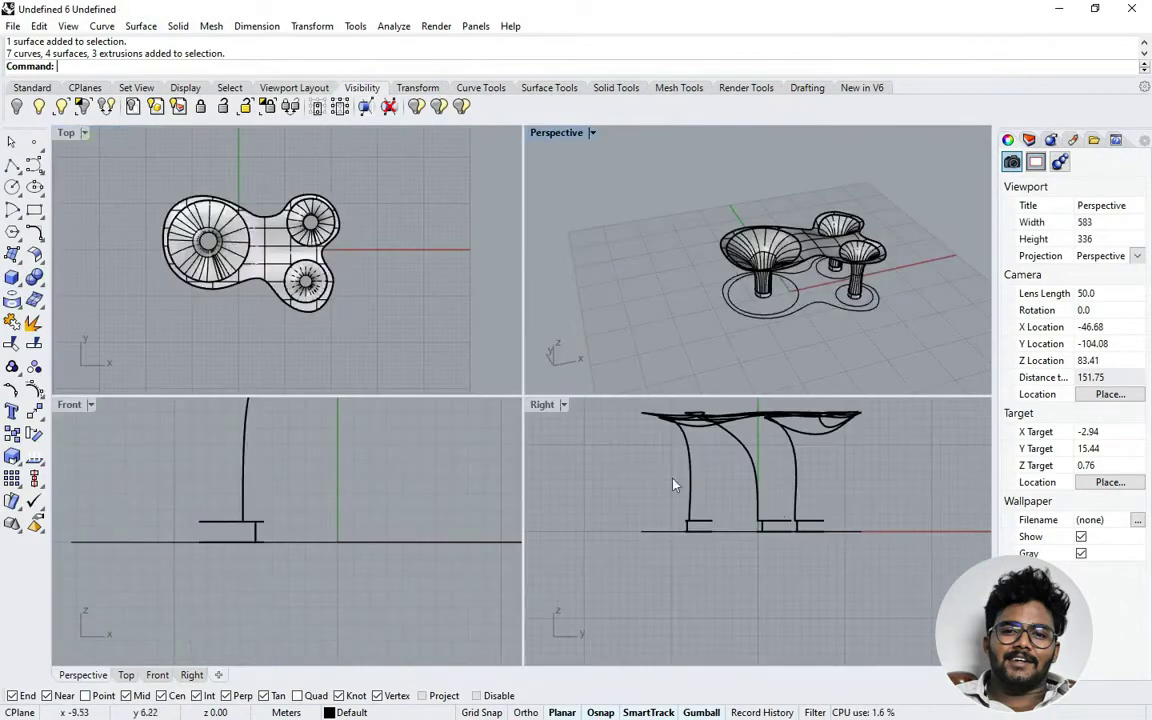
scroll(673, 484, "down", 3)
scroll(779, 280, "up", 3)
left_click(833, 162)
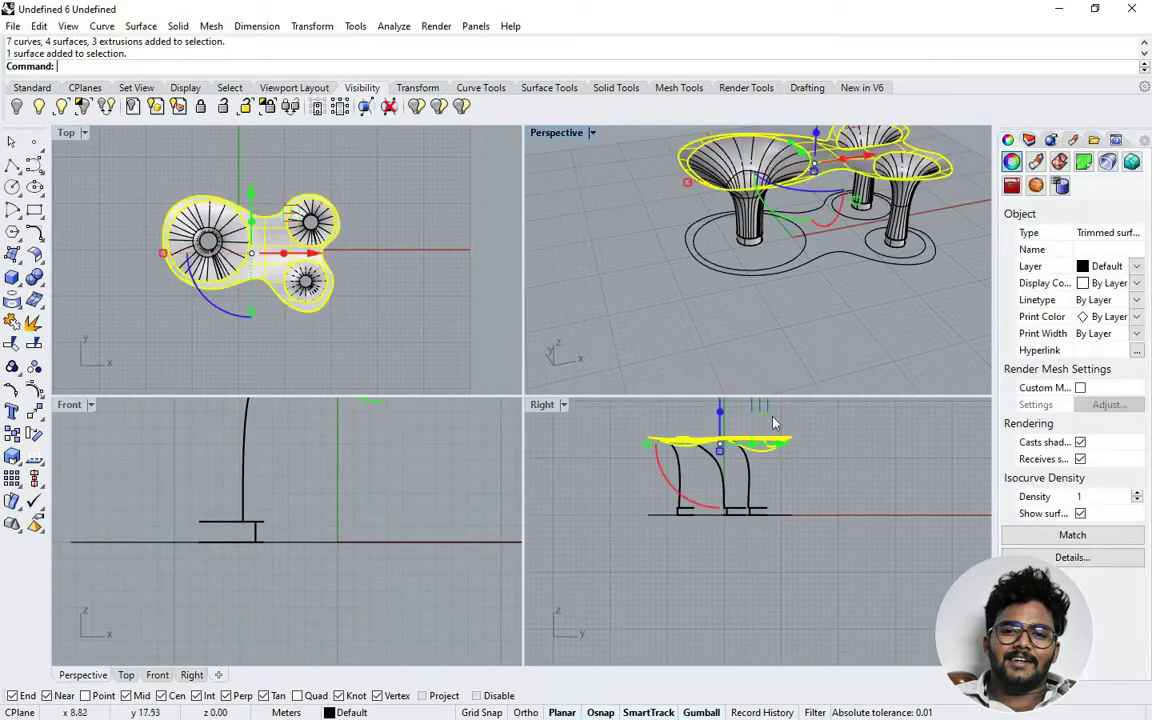
scroll(773, 428, "up", 2)
scroll(687, 543, "down", 6)
scroll(727, 478, "up", 6)
type("Mirror")
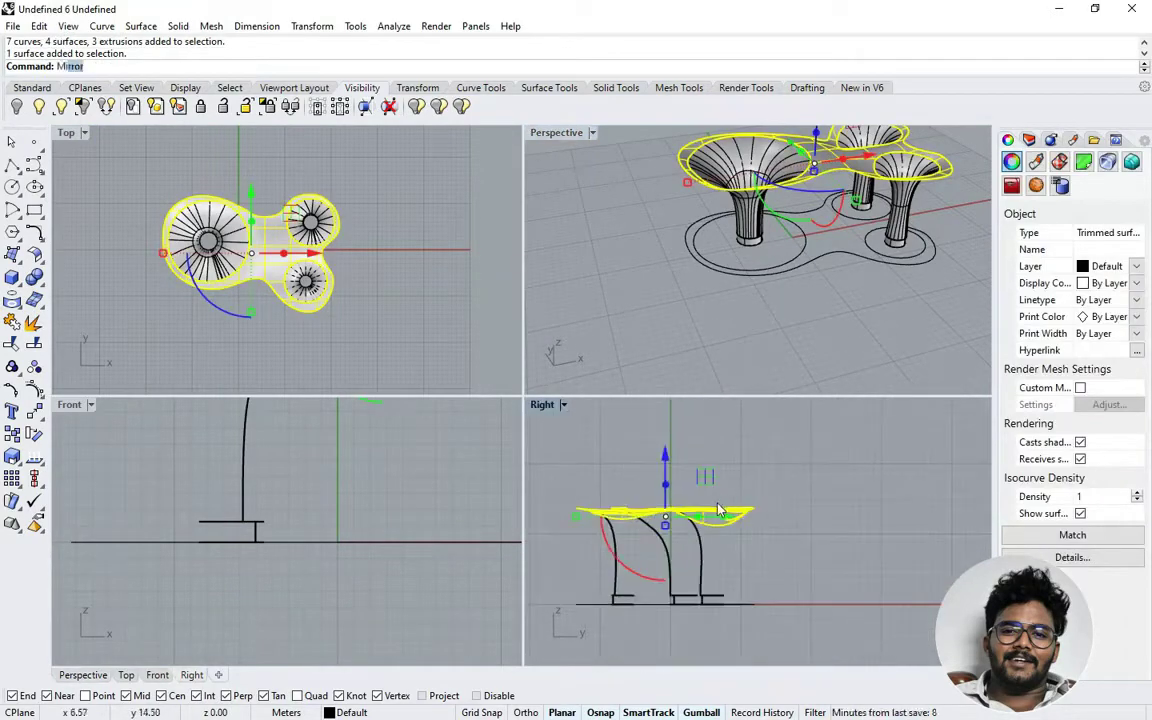
key("Return")
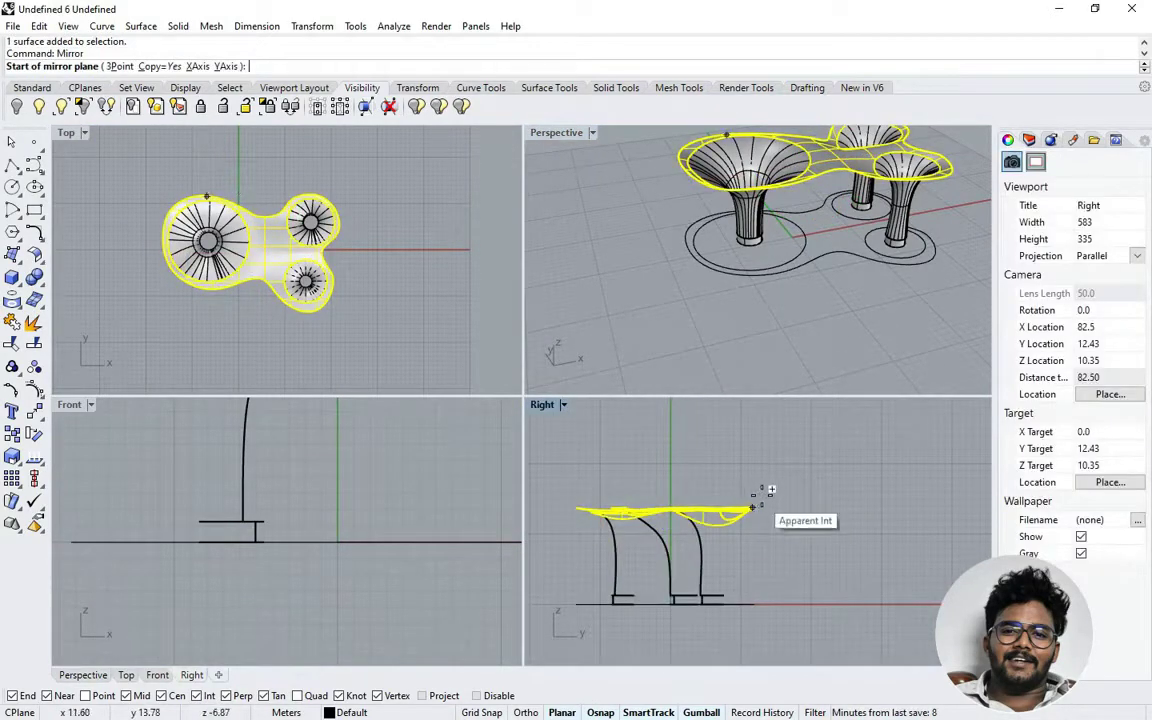
scroll(762, 493, "up", 2)
left_click(762, 494)
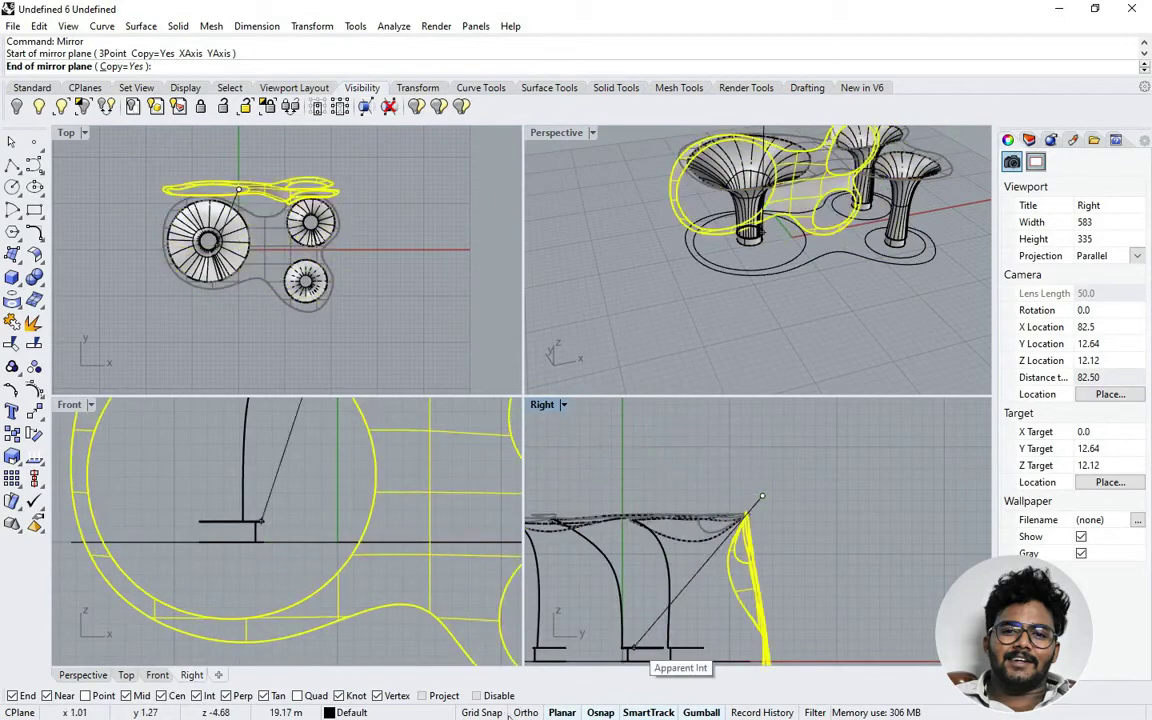
left_click(634, 496)
right_click(642, 496)
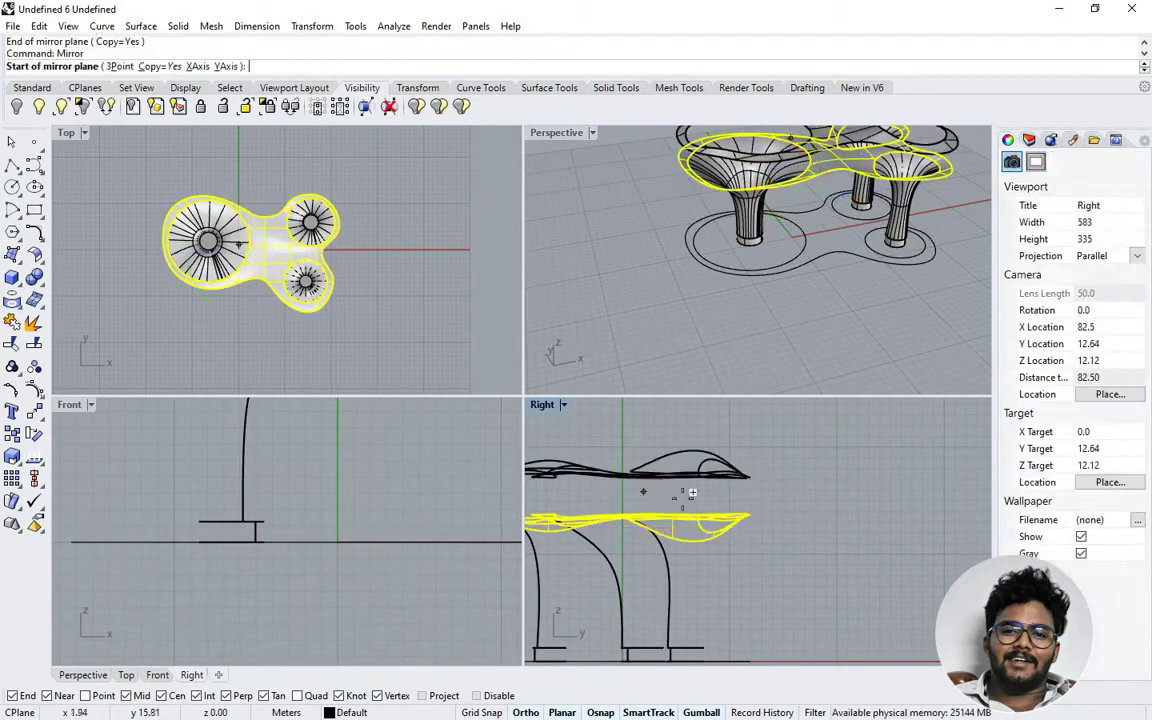
scroll(854, 544, "down", 6)
key("Escape")
key("Escape")
Step: Move the mirrored canopy surface straight down so it sits just above the original surface
right_click_drag(746, 373, 812, 160)
left_click(812, 160)
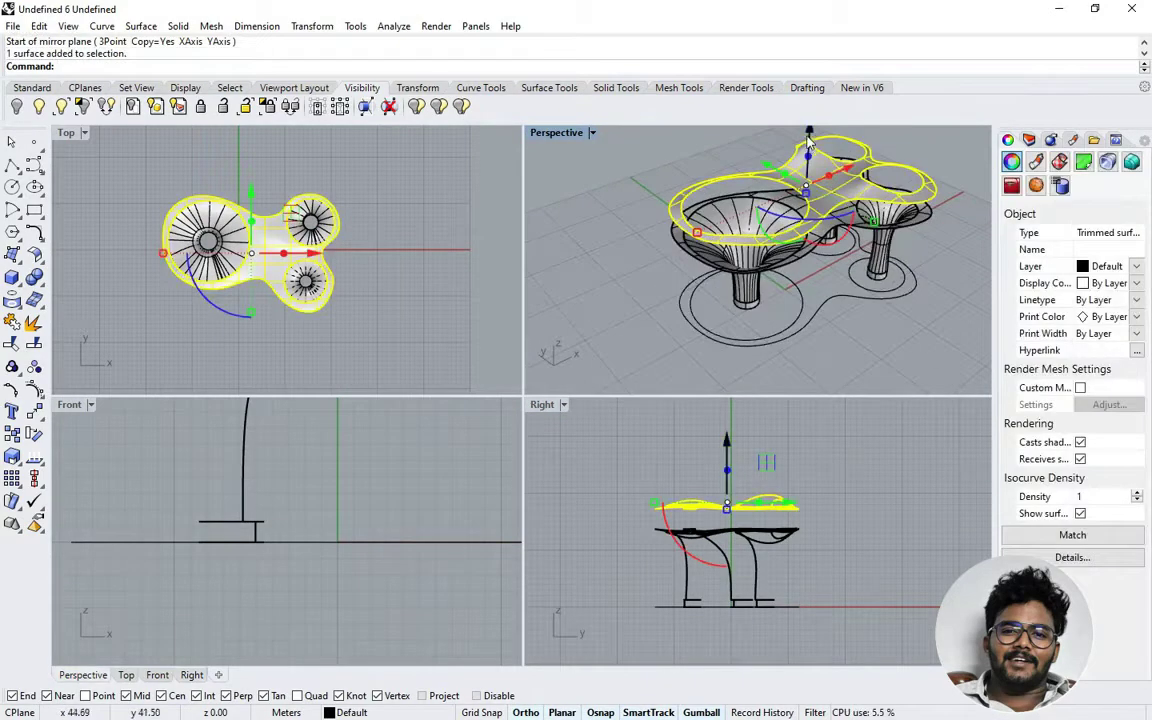
left_click_drag(812, 157, 812, 161)
right_click_drag(929, 267, 817, 230)
scroll(870, 166, "up", 4)
key("Escape")
scroll(742, 305, "down", 6)
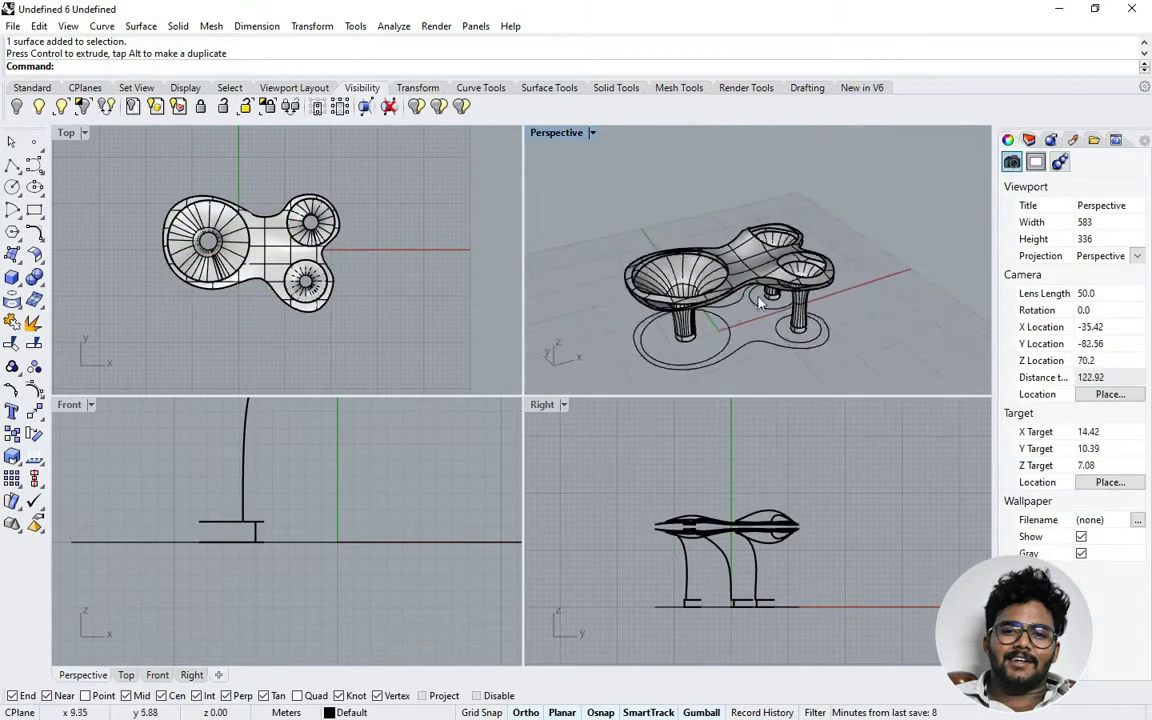
Step: Untrim the large lobe's opening in the mirrored upper canopy surface
scroll(650, 256, "up", 4)
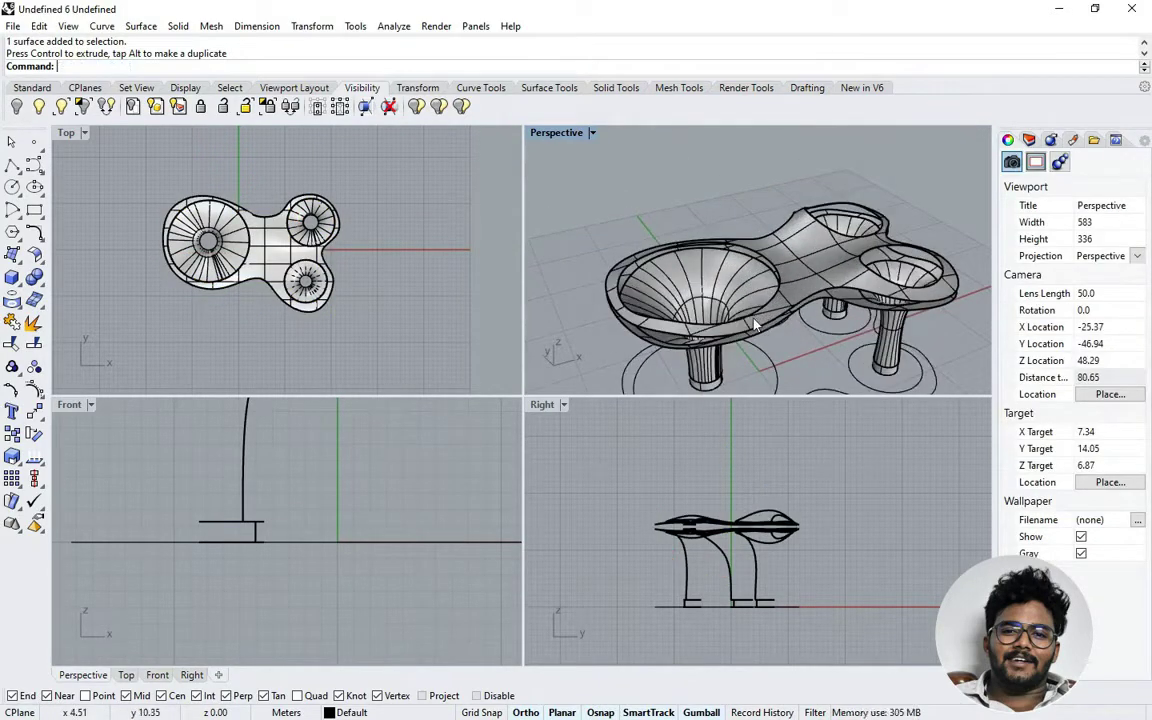
key("Return")
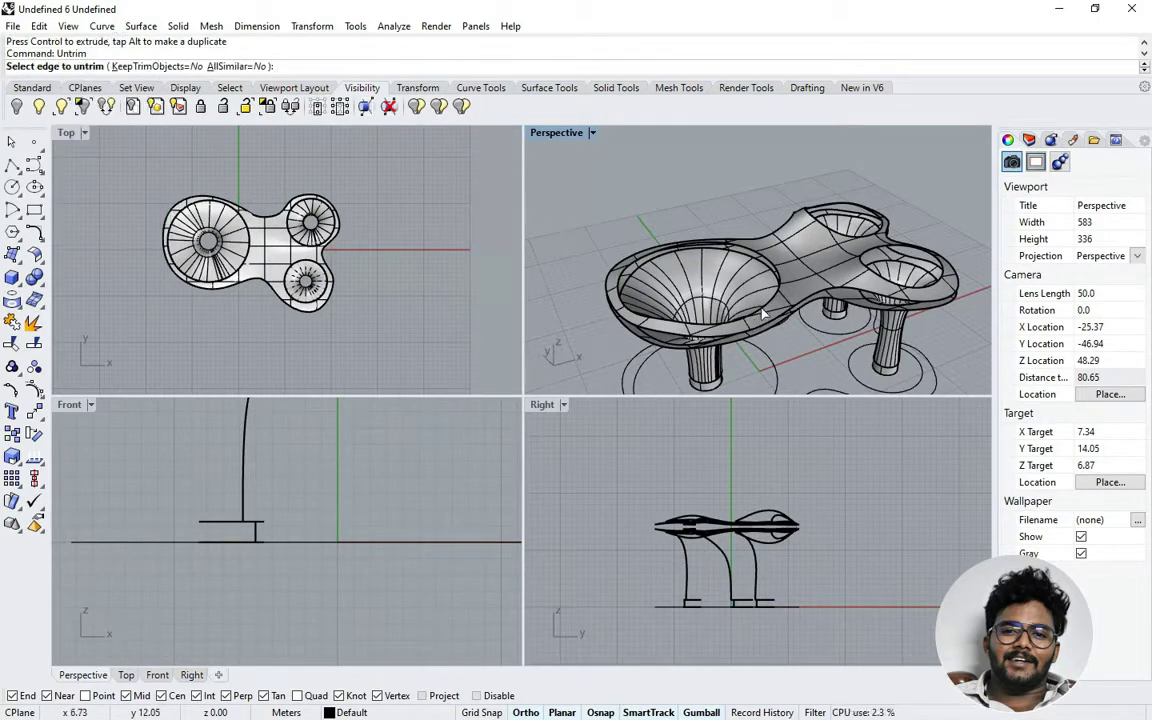
left_click(762, 314)
right_click_drag(762, 314, 803, 345)
right_click(806, 346)
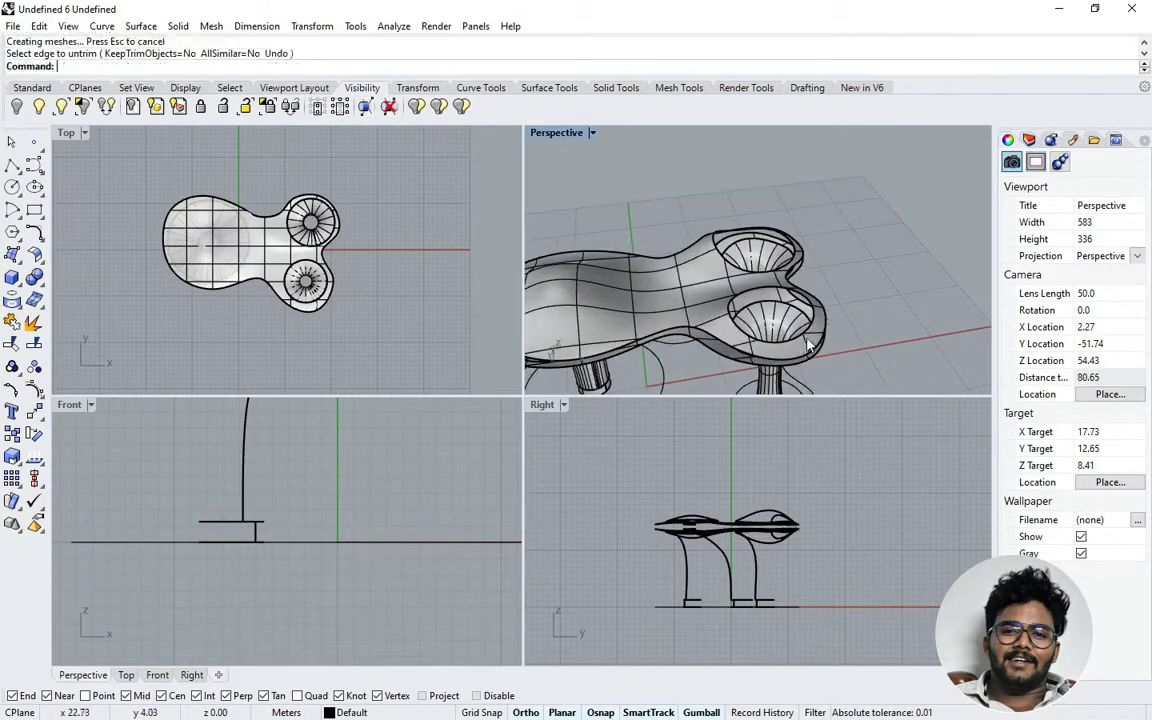
Step: Untrim the two small lobes' openings in the upper canopy surface to close its top completely
right_click(808, 345)
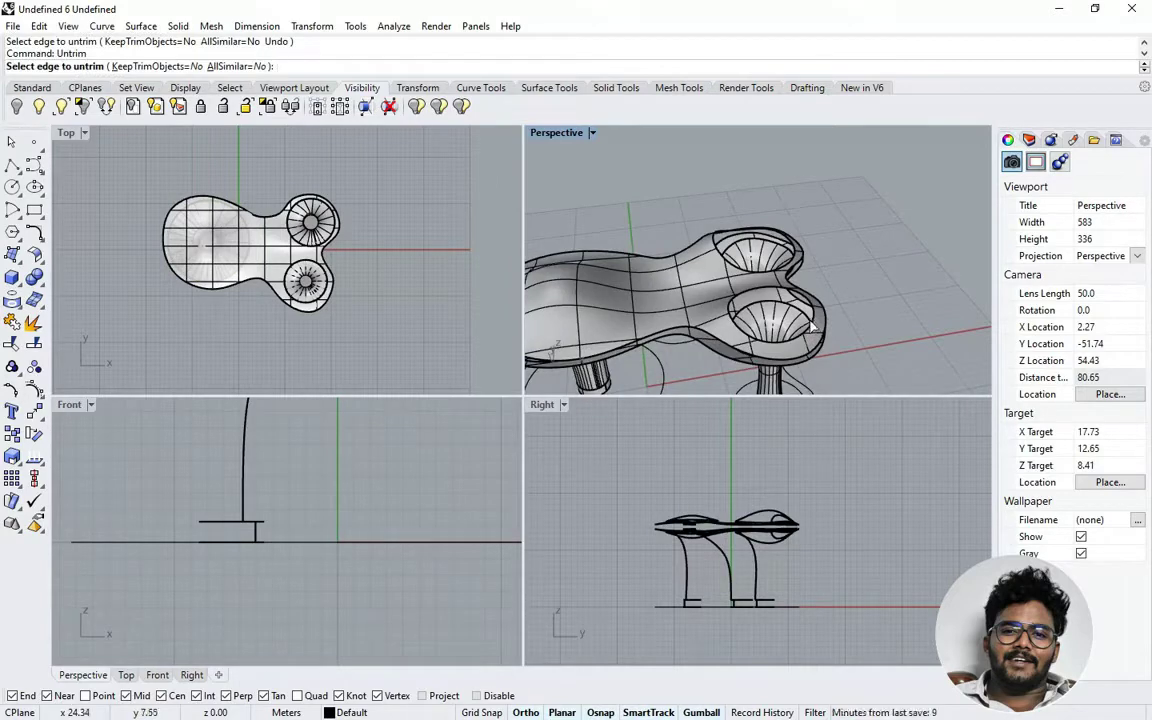
left_click(812, 327)
scroll(805, 290, "up", 4)
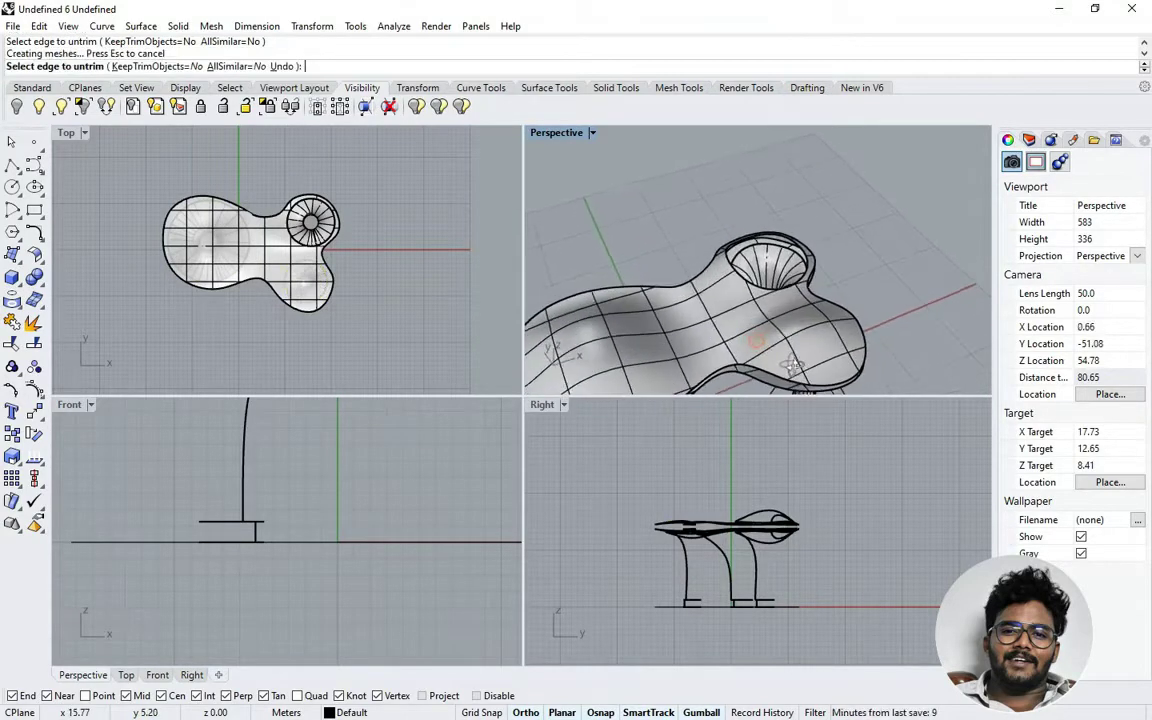
left_click(740, 261)
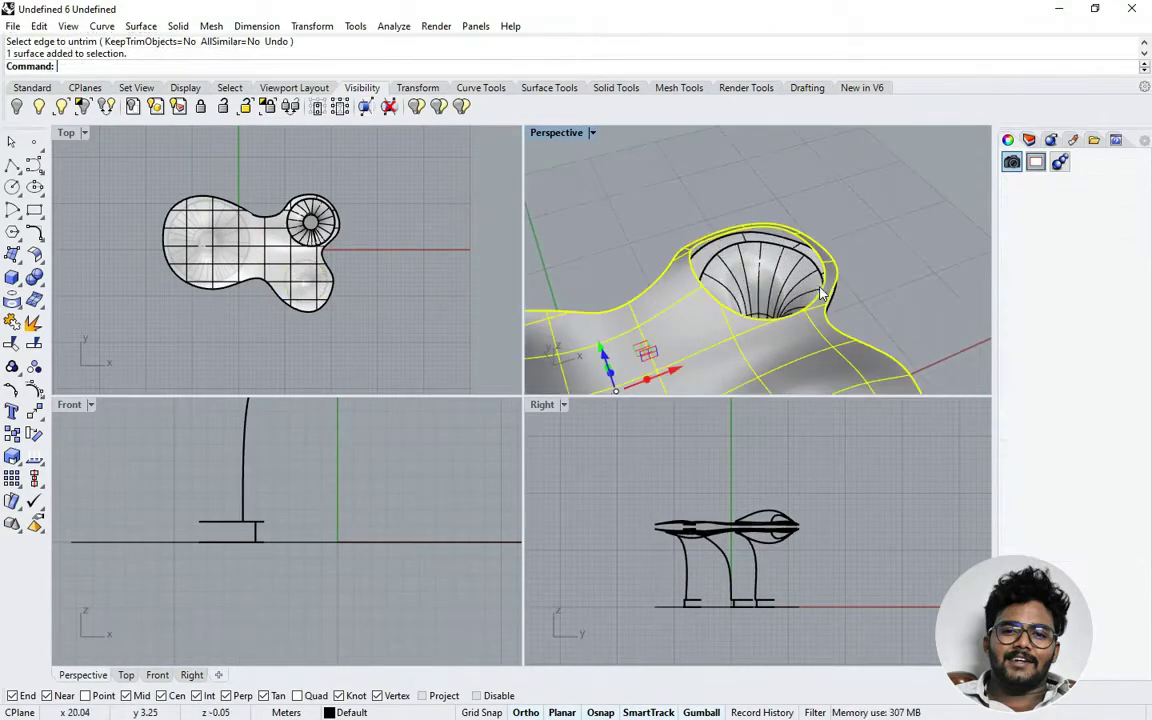
key("Escape")
right_click(822, 291)
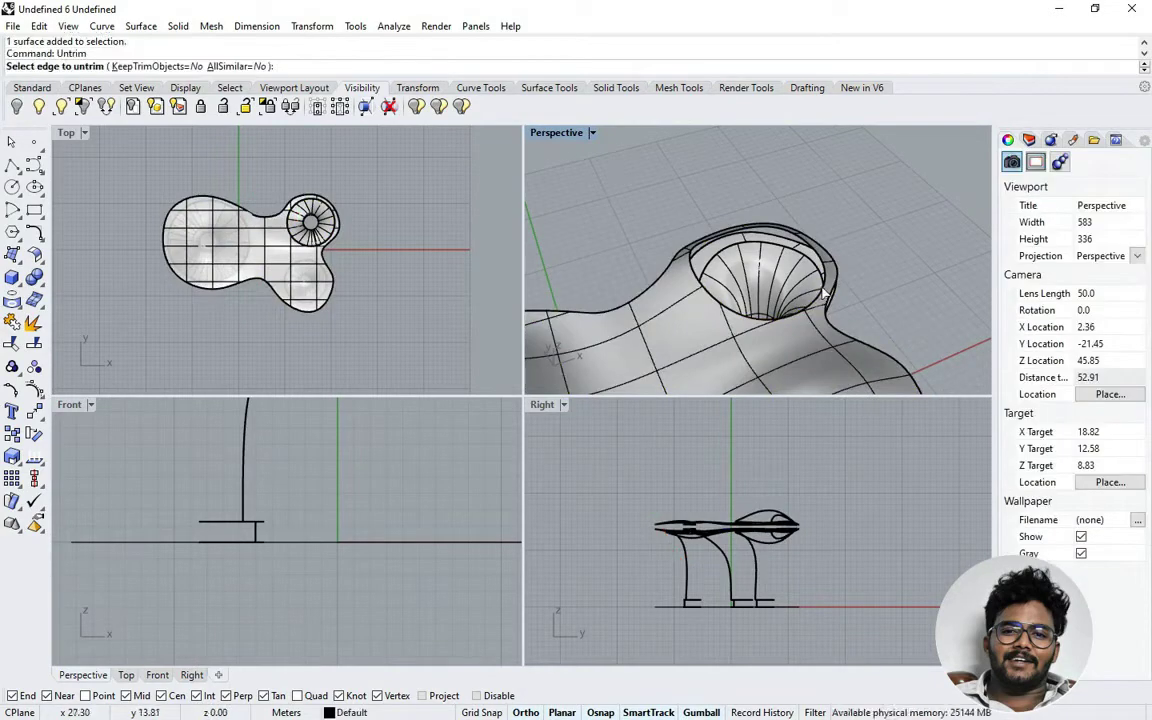
left_click(802, 318)
right_click_drag(802, 329, 780, 231)
scroll(902, 293, "down", 6)
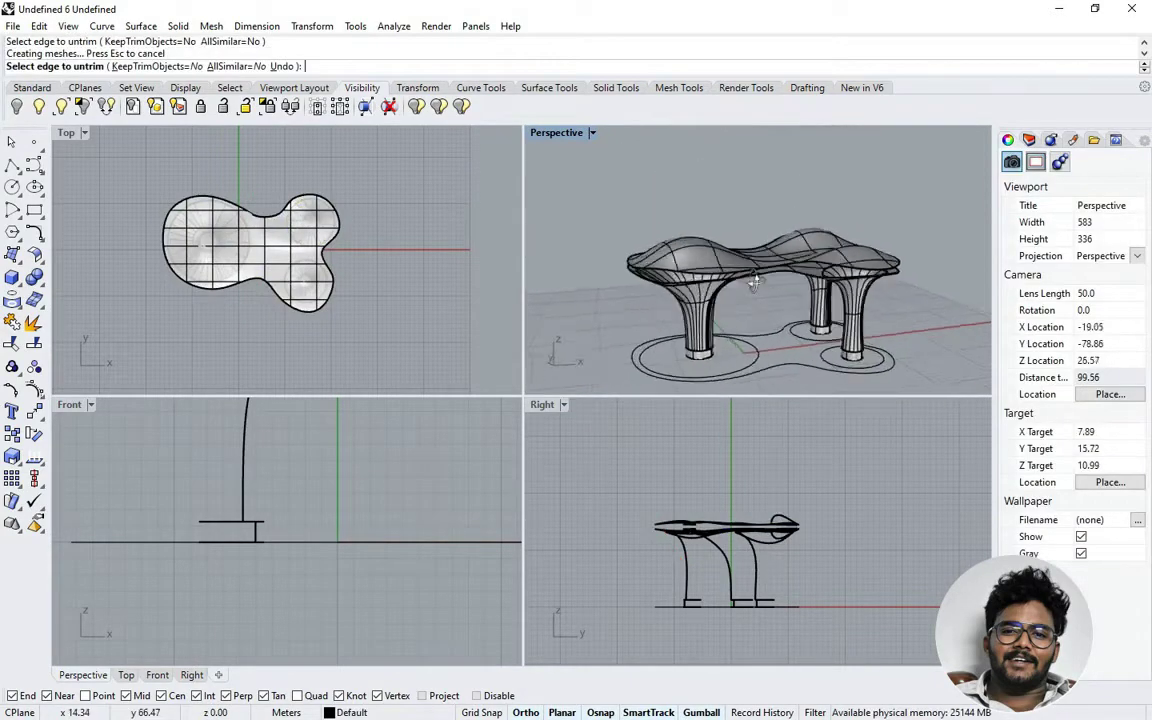
right_click_drag(722, 283, 771, 291)
right_click(764, 294)
Step: Blend the outer edges of the upper and lower canopy surfaces with BlendSrf, using curvature continuity and 1.0 on both edges
scroll(756, 297, "up", 2)
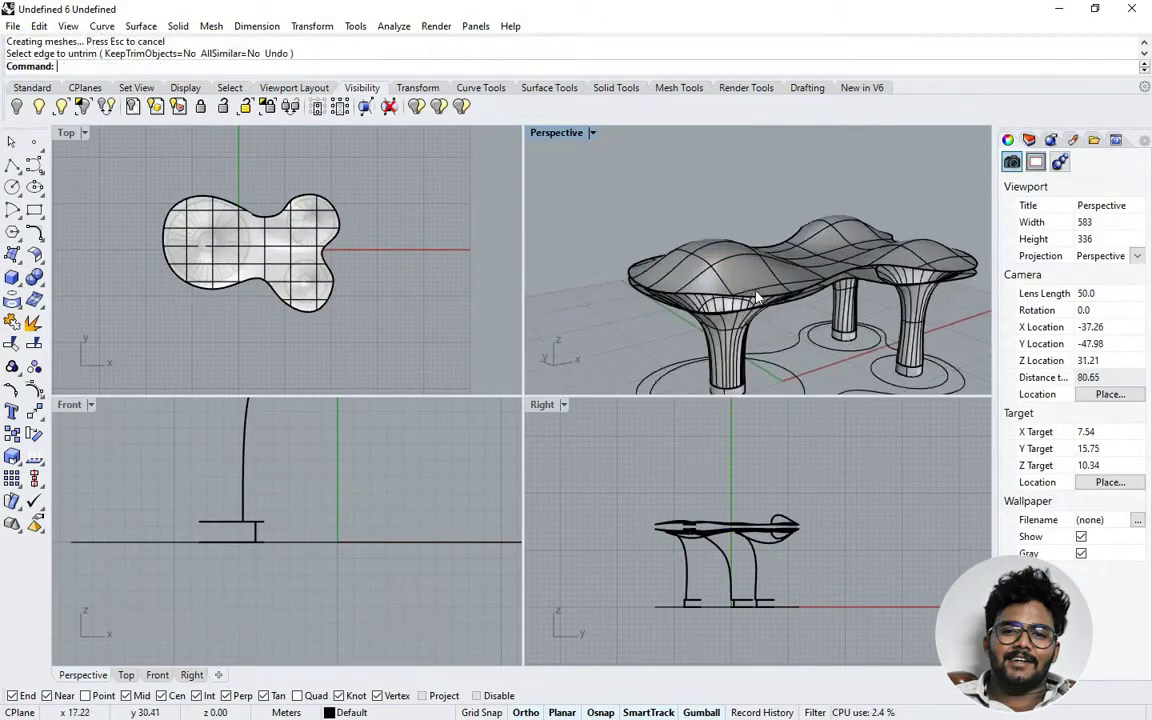
type("b")
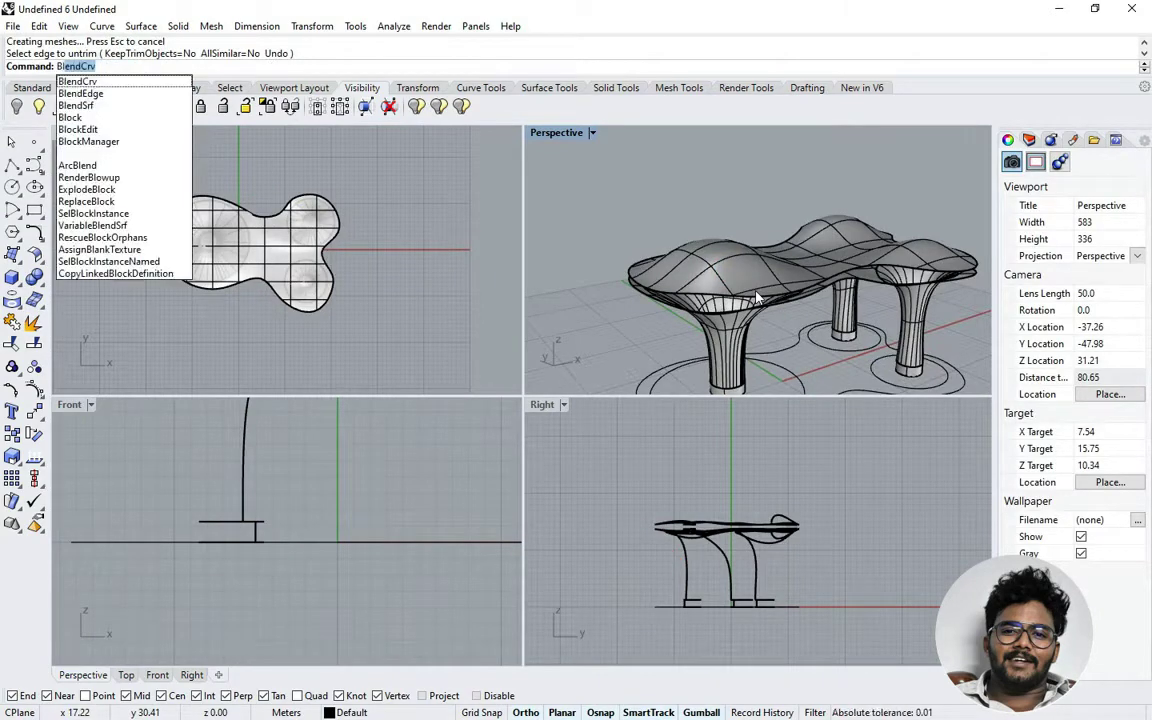
type("e")
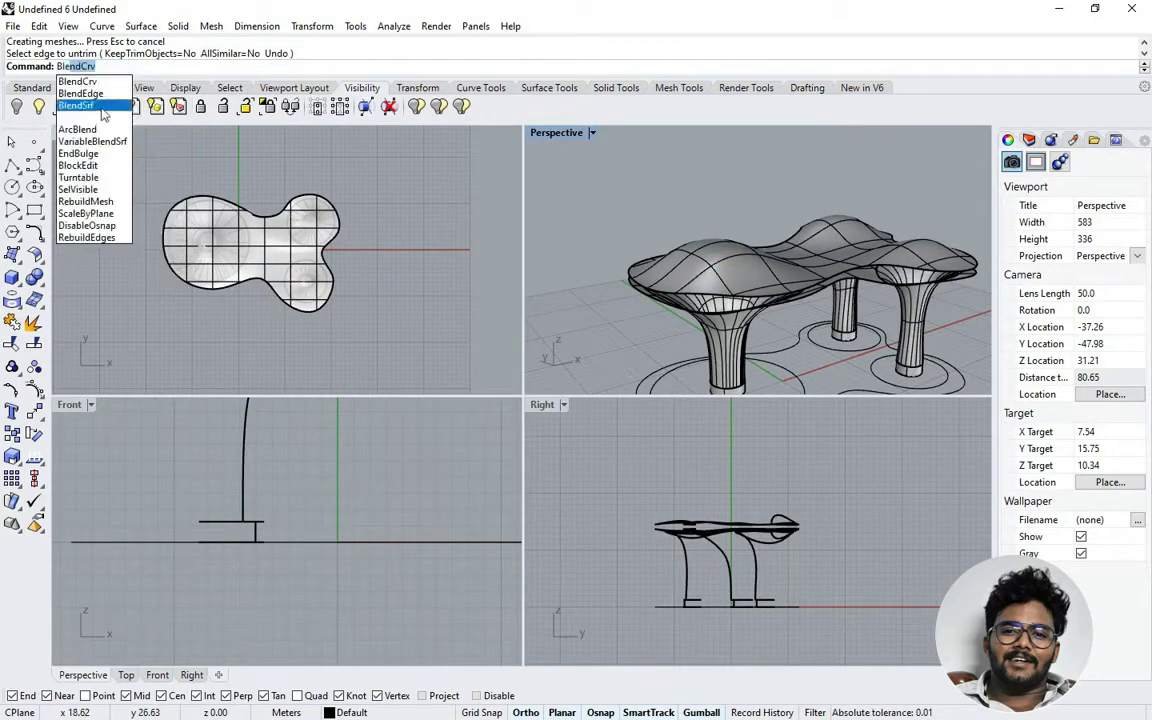
left_click(93, 105)
scroll(730, 318, "up", 2)
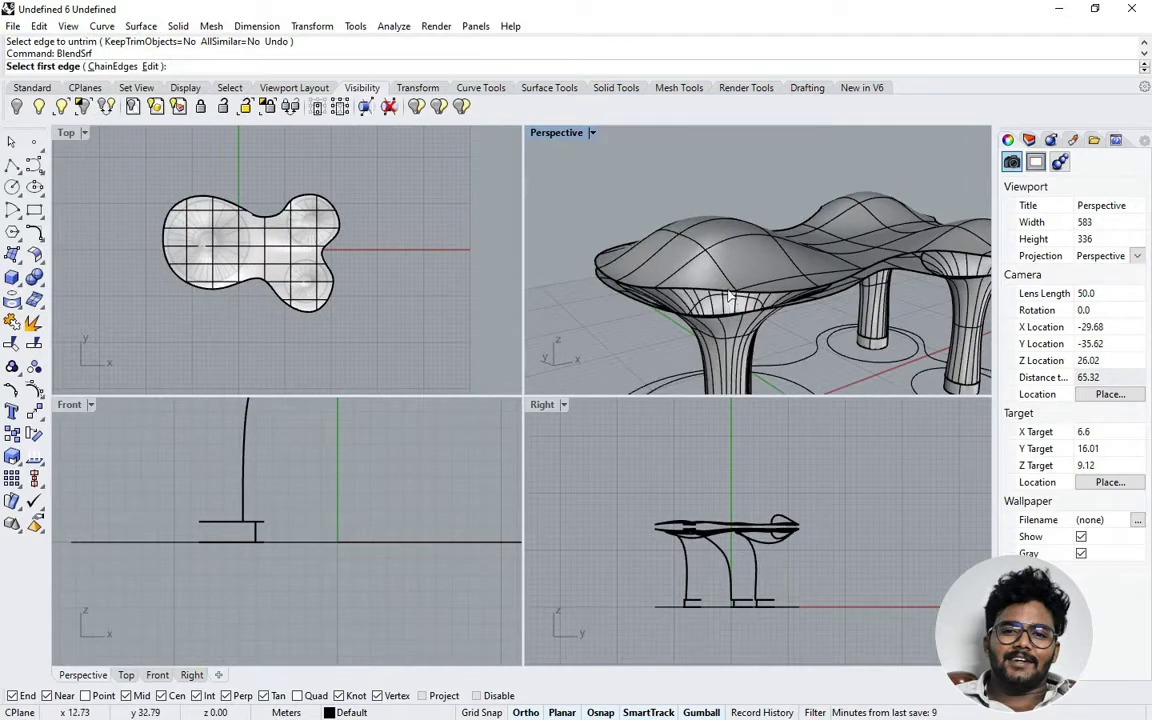
left_click(730, 297)
left_click(731, 318)
key("Return")
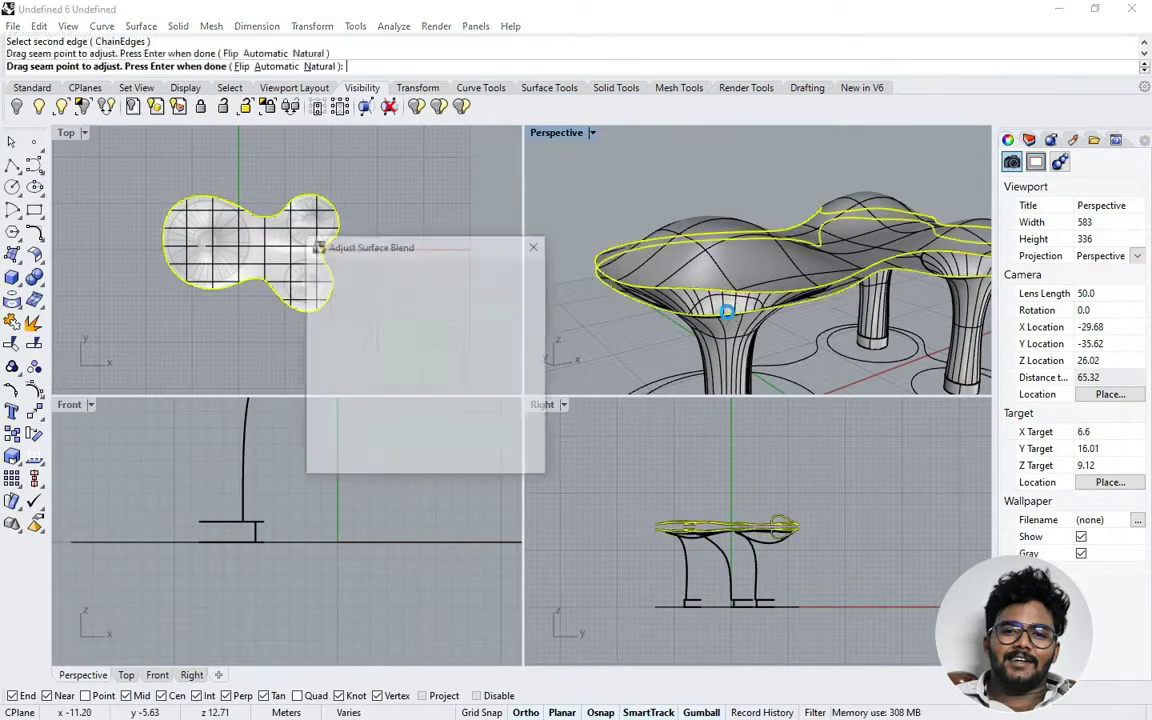
right_click_drag(662, 323, 899, 240)
scroll(716, 262, "up", 8)
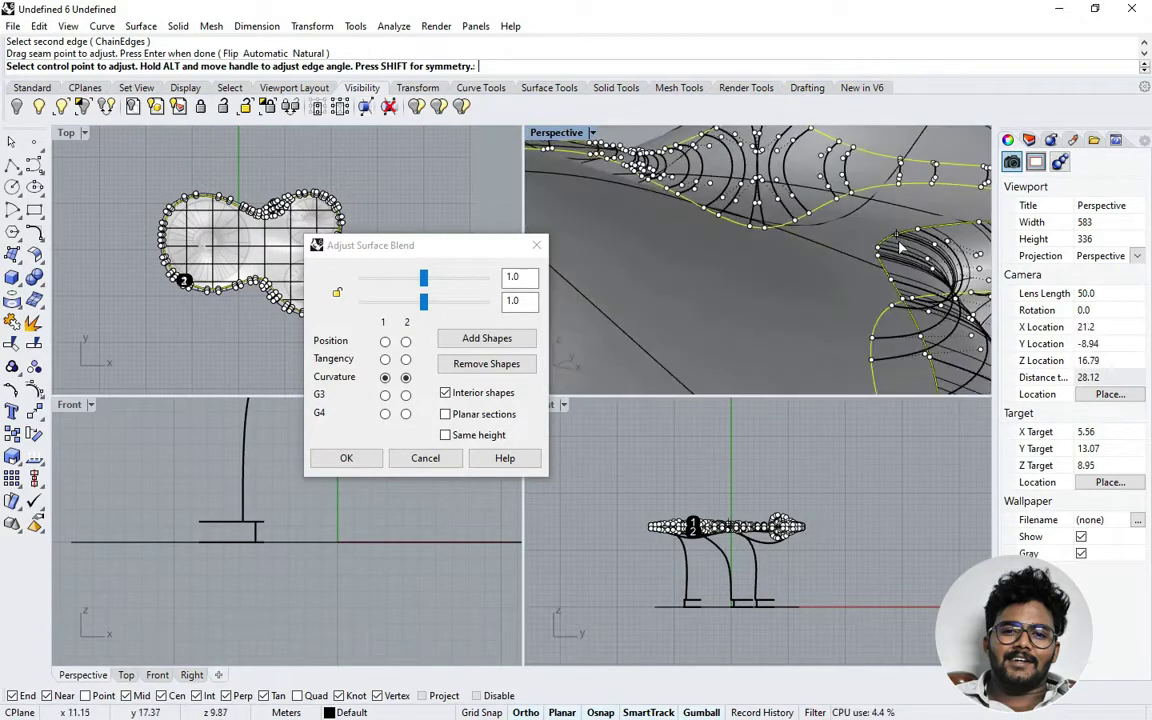
scroll(899, 240, "down", 6)
left_click(346, 458)
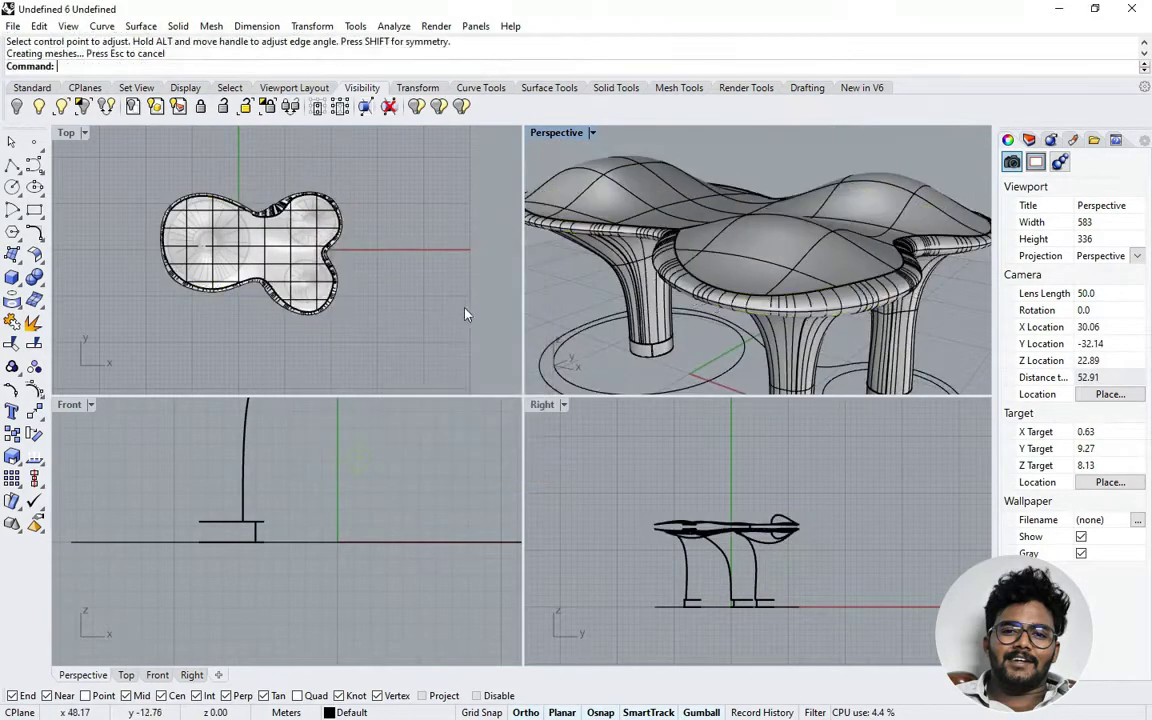
Step: Examine the rounded rim blend and the whole canopy from several sides, including the underside and the top
right_click_drag(600, 320, 932, 330)
right_click_drag(730, 182, 850, 188)
scroll(688, 172, "up", 6)
scroll(668, 190, "up", 4)
right_click_drag(672, 190, 616, 216)
scroll(612, 216, "down", 8)
scroll(611, 216, "down", 6)
right_click_drag(880, 250, 640, 240)
double_click(560, 133)
right_click_drag(556, 238, 652, 344)
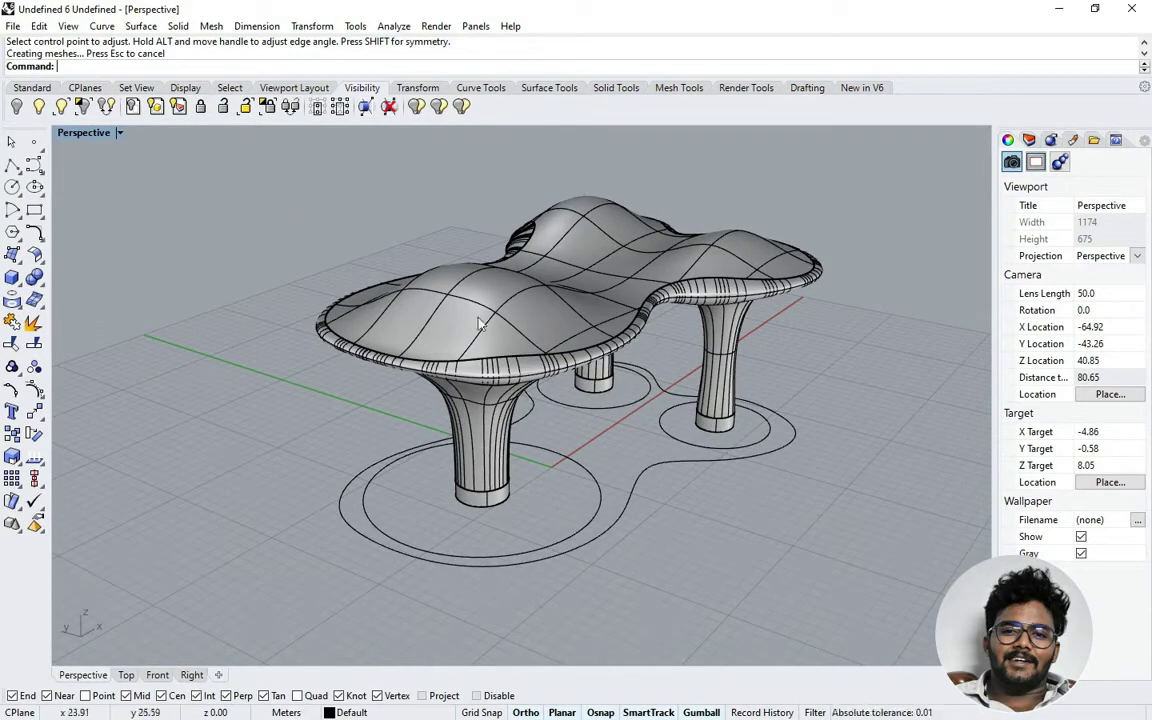
right_click_drag(448, 426, 803, 254)
left_click_drag(855, 213, 362, 331)
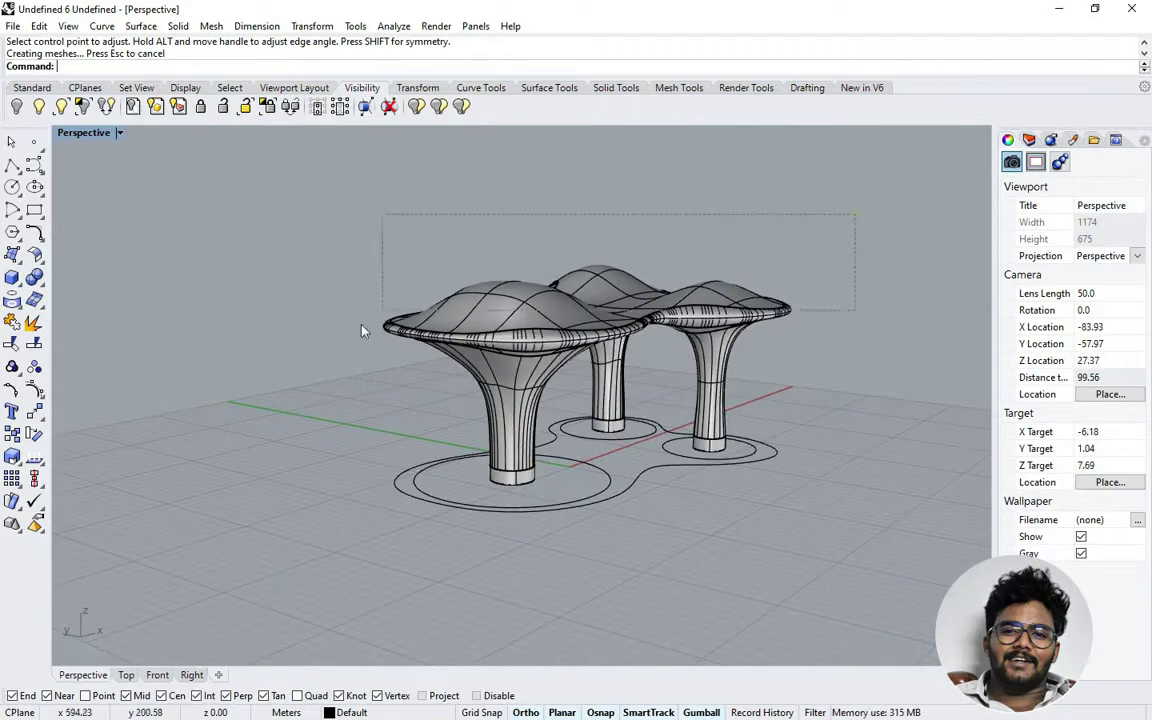
left_click_drag(271, 398, 271, 398)
right_click_drag(406, 427, 560, 400)
left_click(437, 380)
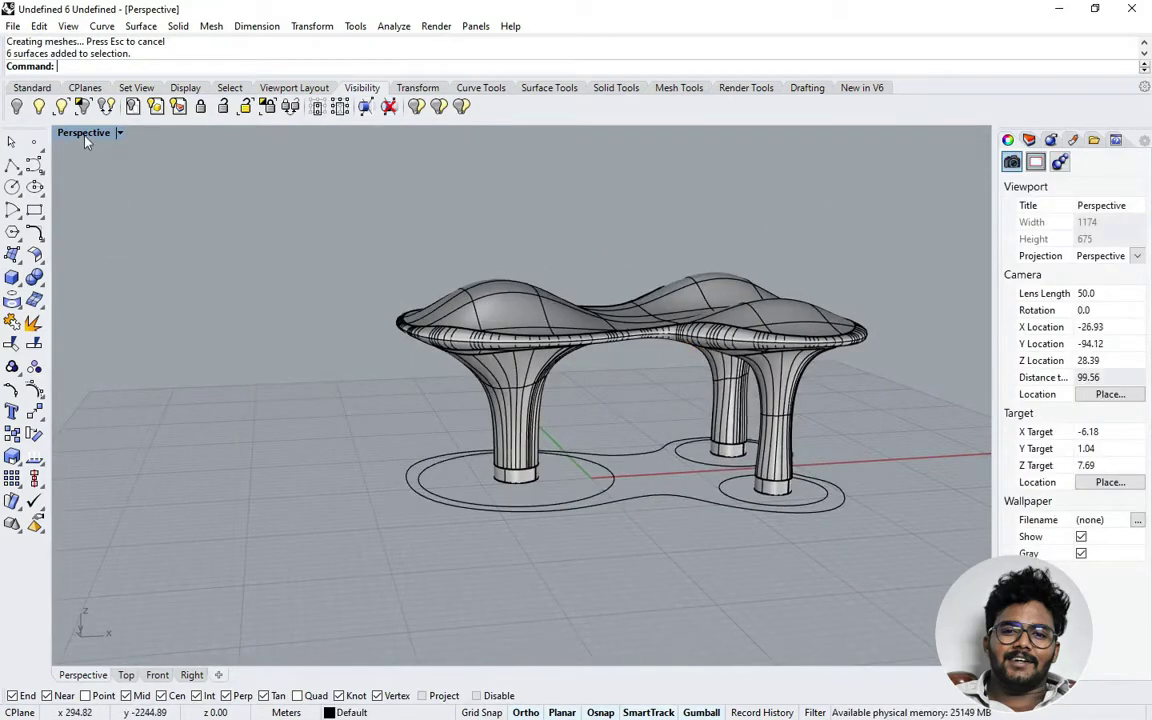
Step: Join both canopy surfaces, the rim blend, the column blends and the three column bases into one polysurface
double_click(85, 137)
scroll(356, 448, "down", 4)
scroll(422, 420, "up", 2)
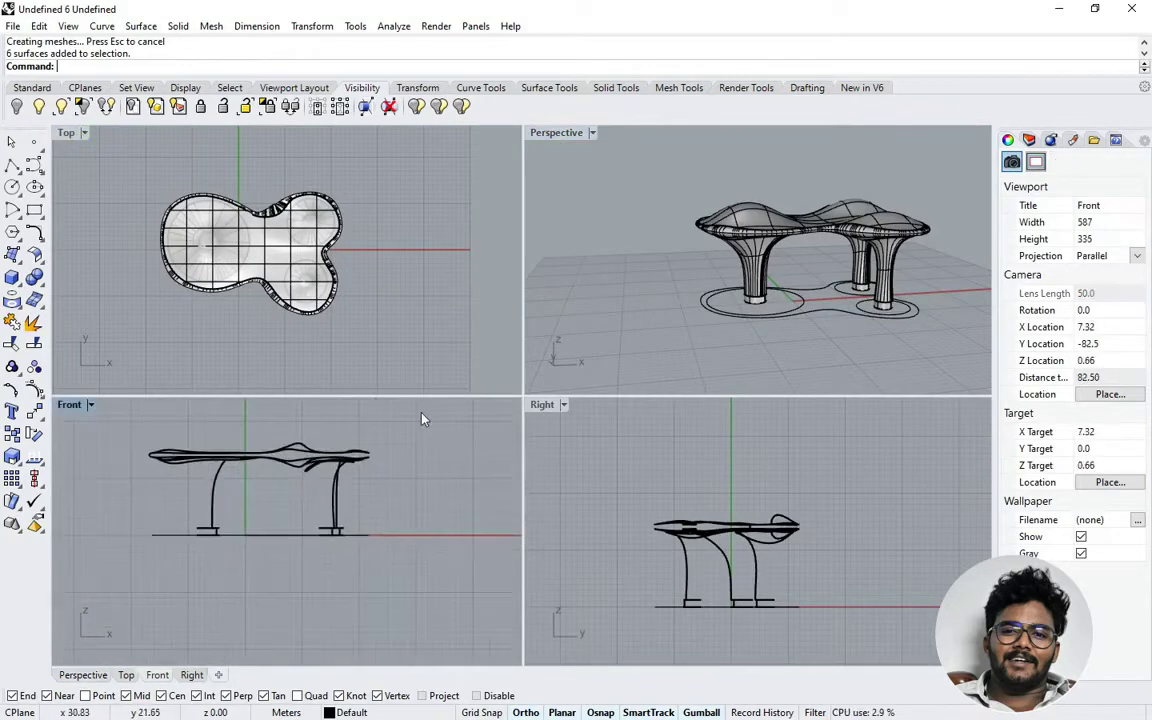
left_click_drag(84, 538, 86, 539)
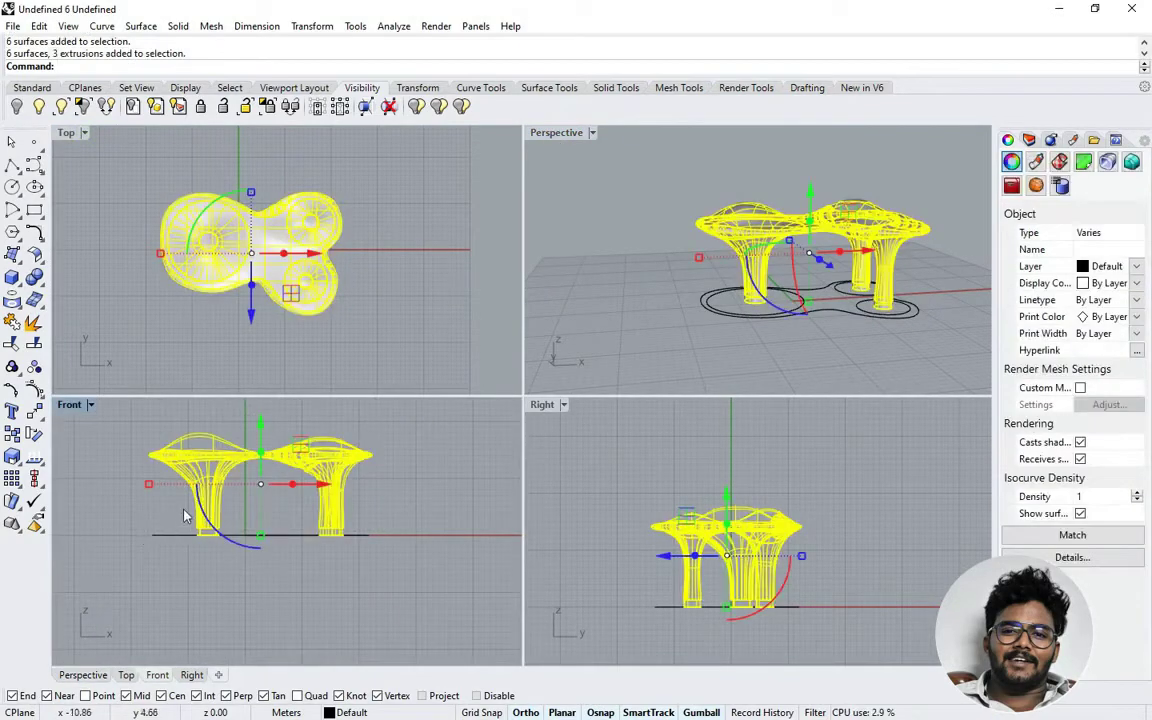
type("Join")
key("Return")
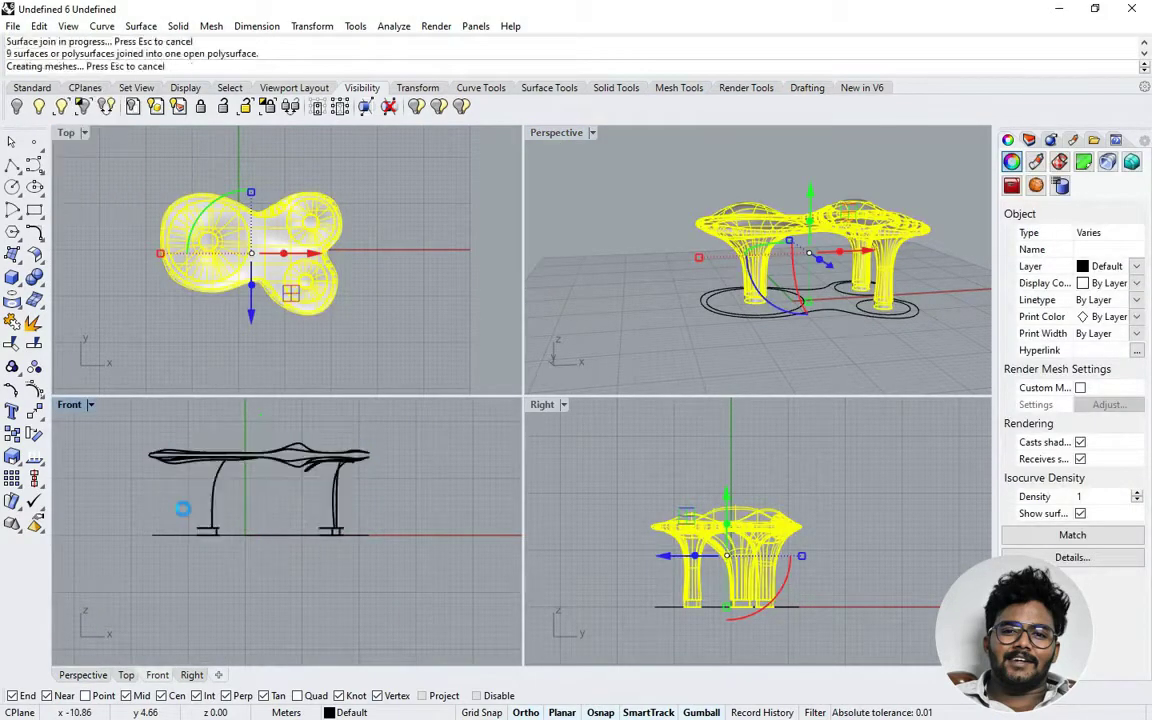
left_click(644, 345)
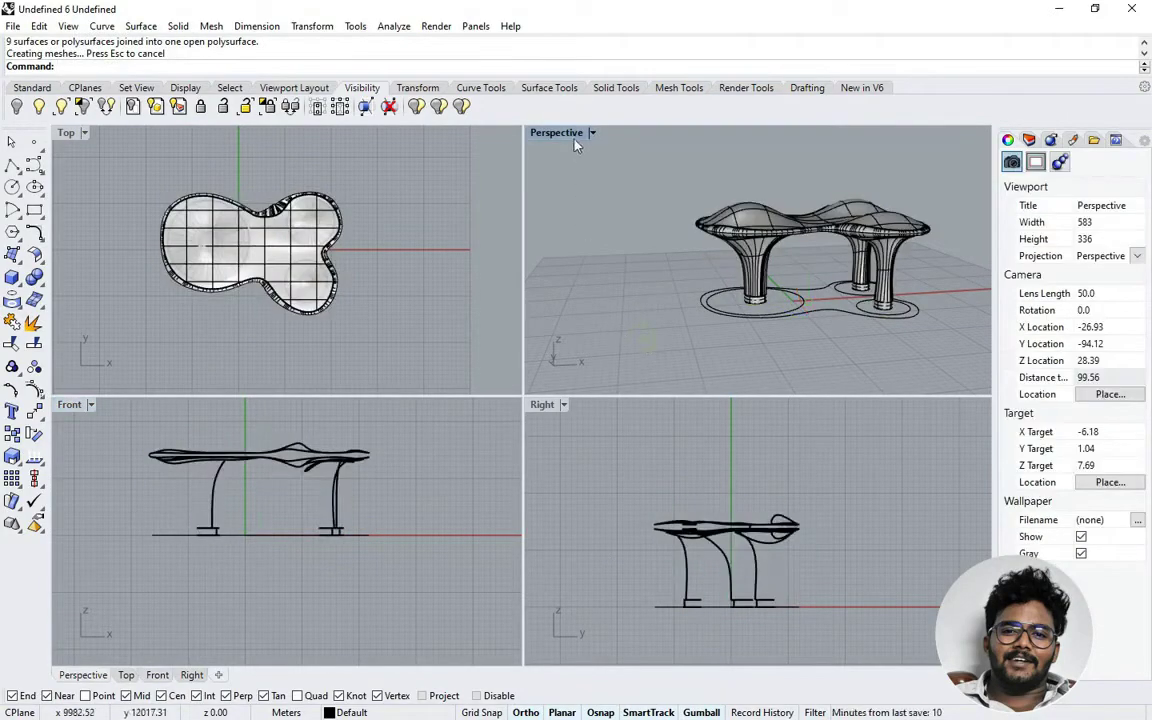
Step: Cap the open ends of the three column bases on the joined canopy polysurface
double_click(530, 131)
left_click(552, 338)
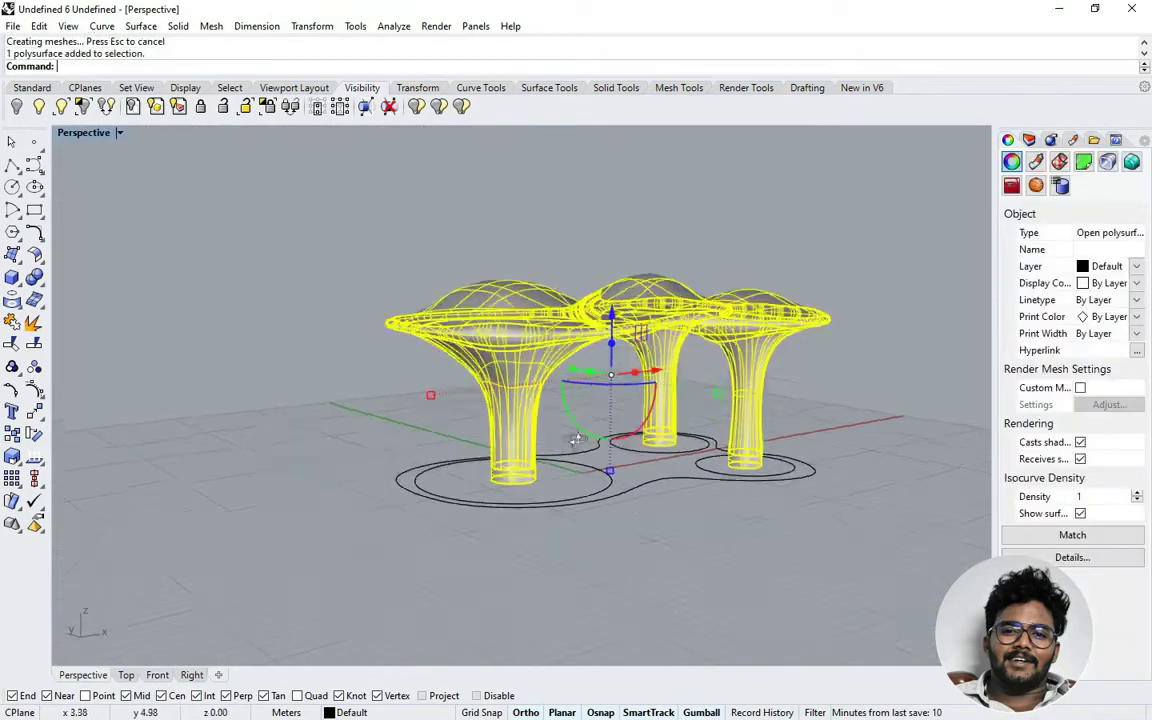
right_click_drag(552, 338, 567, 388)
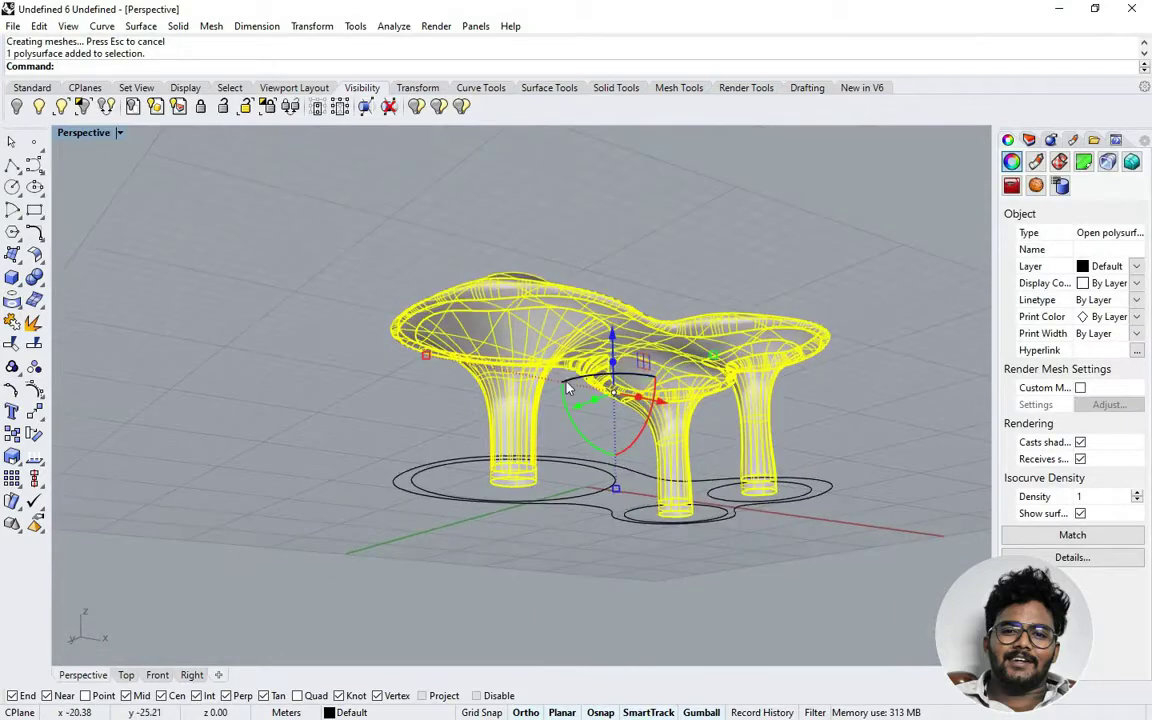
type("Cap")
key("Return")
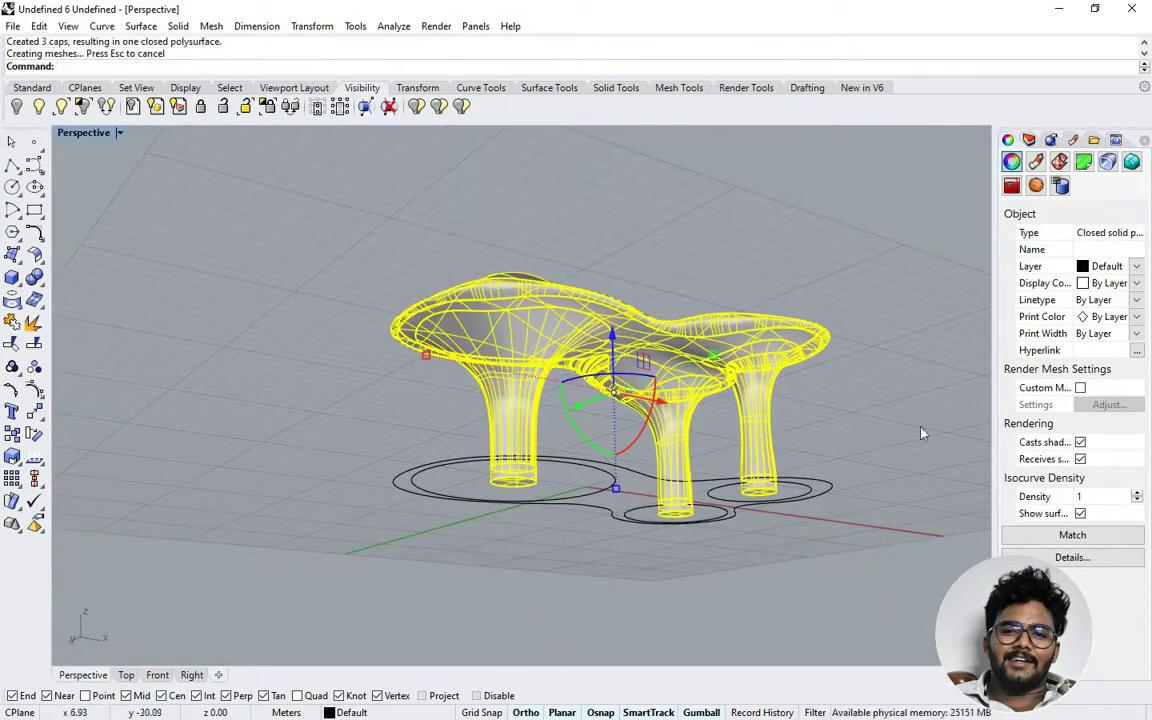
Step: Examine the capped column bases from below, then the whole canopy solid from several sides
right_click_drag(828, 384, 650, 318)
left_click(655, 273)
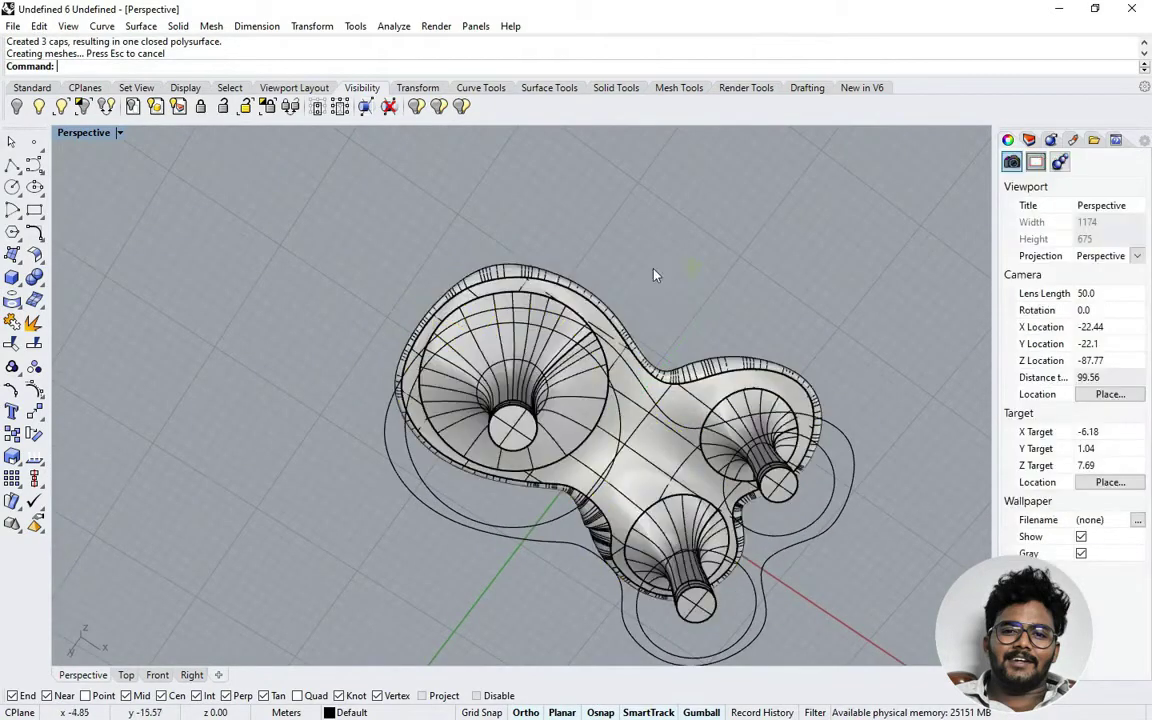
right_click_drag(655, 273, 676, 384)
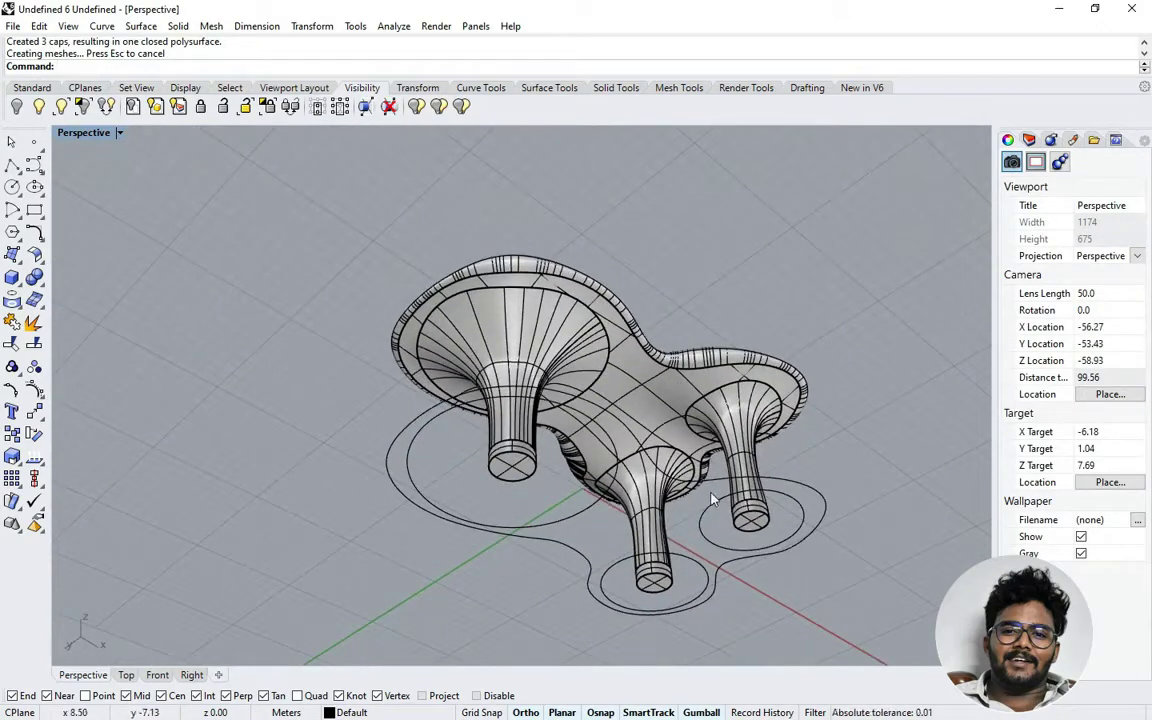
scroll(755, 525, "up", 4)
scroll(762, 533, "up", 2)
left_click(748, 520)
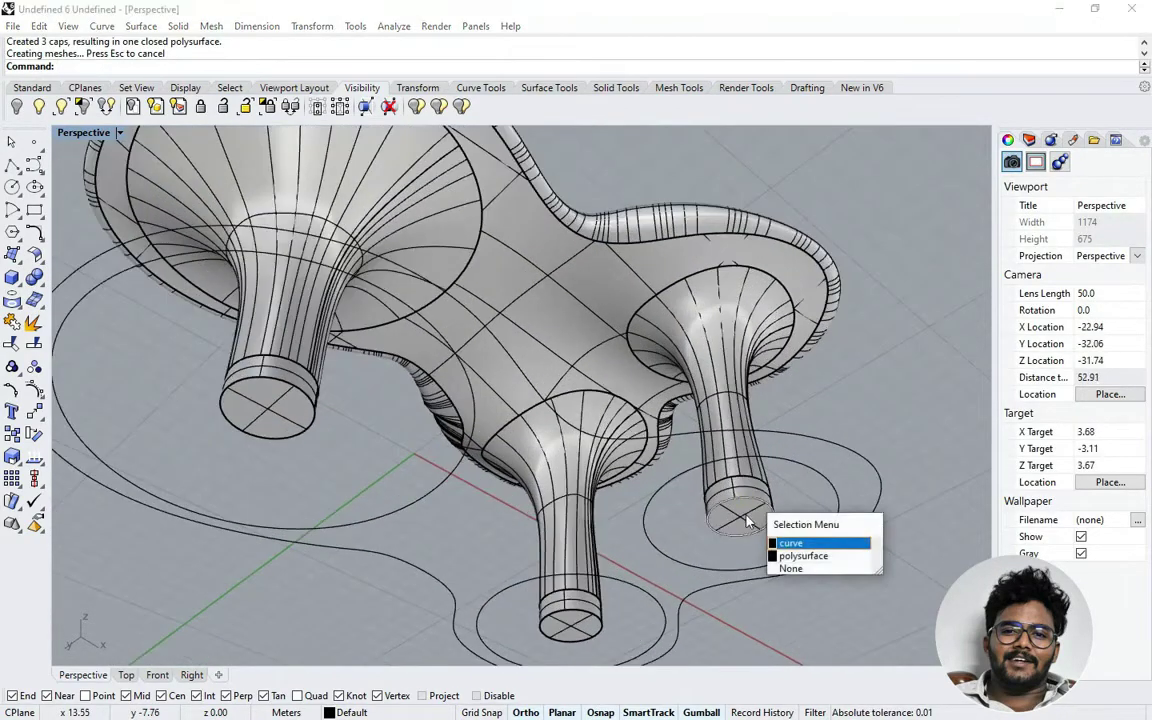
left_click(803, 556)
right_click_drag(617, 404, 648, 584)
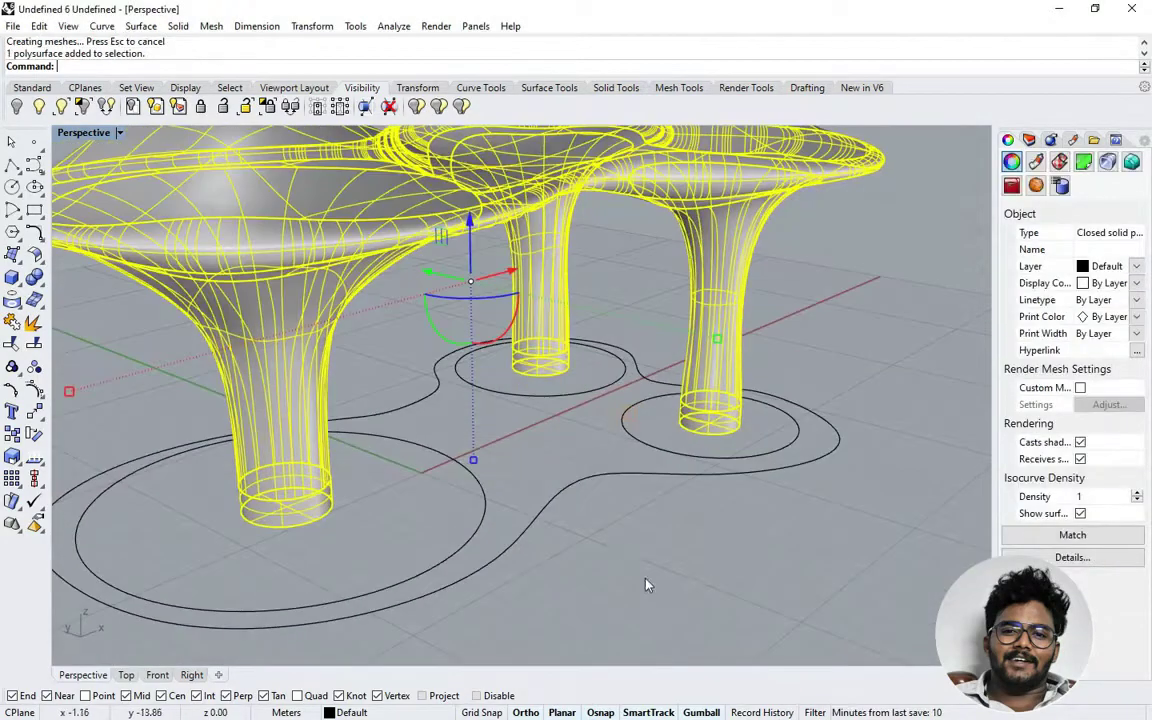
scroll(630, 540, "down", 8)
right_click_drag(697, 440, 521, 461)
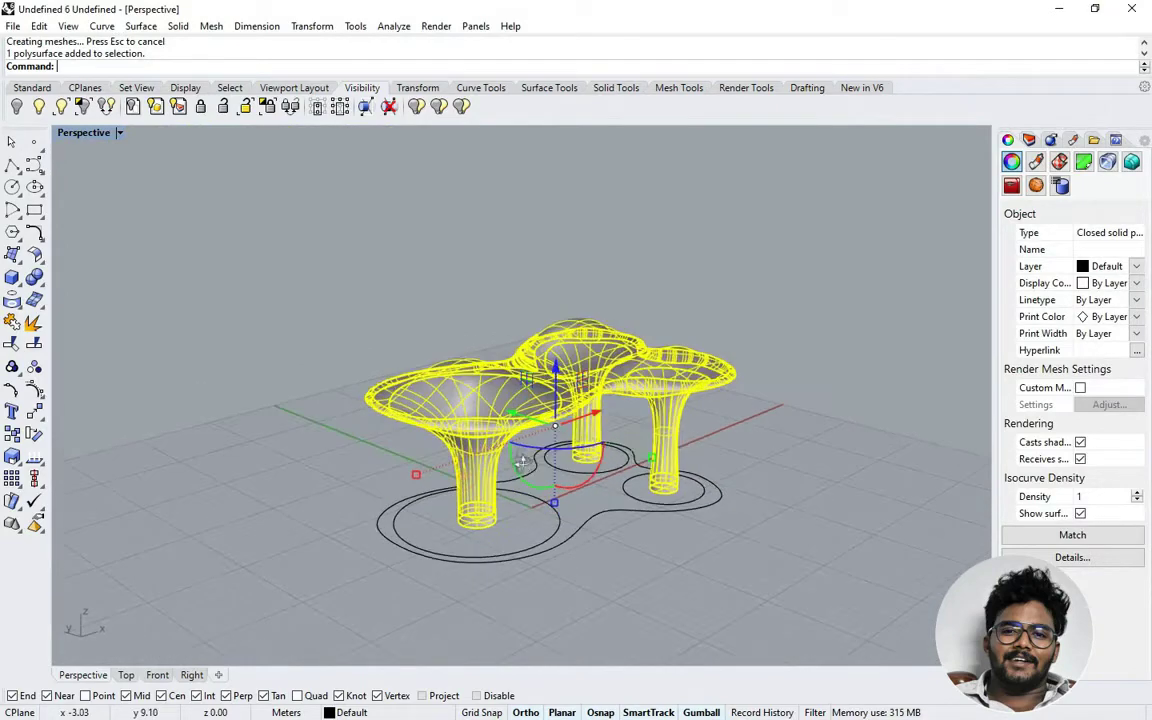
left_click(792, 455)
mouse_move(792, 455)
right_mouse_down()
mouse_move(728, 457)
mouse_move(672, 392)
right_mouse_up()
left_click(672, 392)
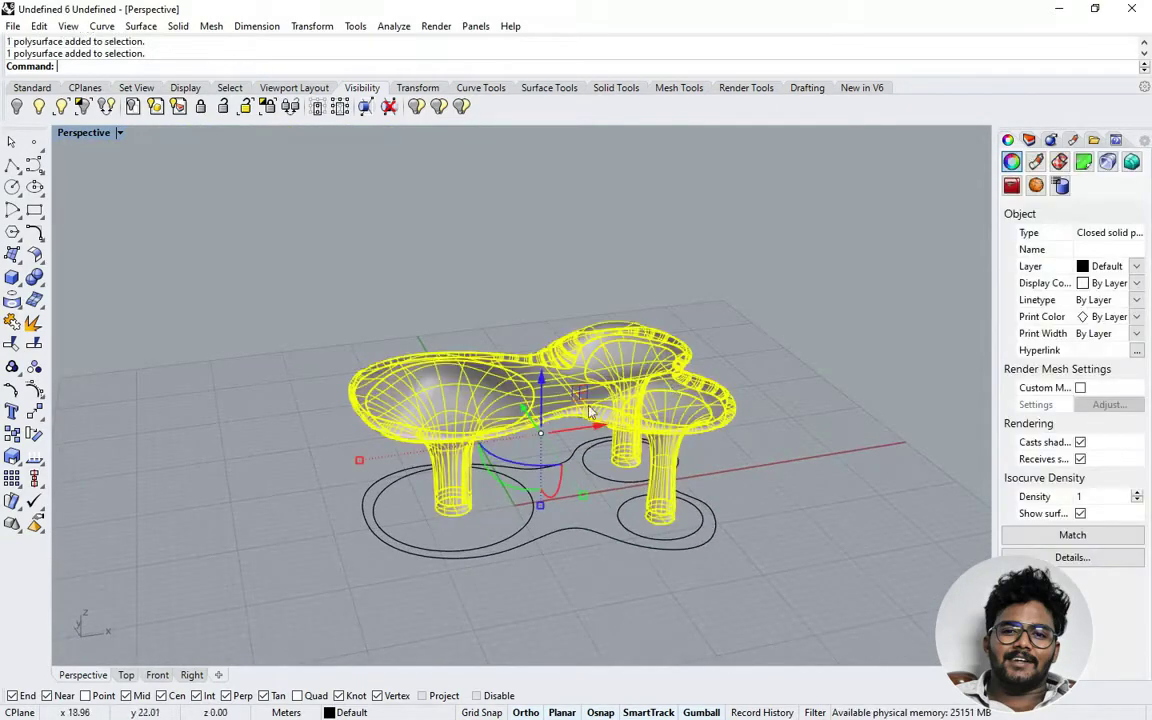
Step: Preview the canopy in Rendered display mode from different sides, then return the perspective view to Shaded
left_click(110, 132)
left_click(100, 209)
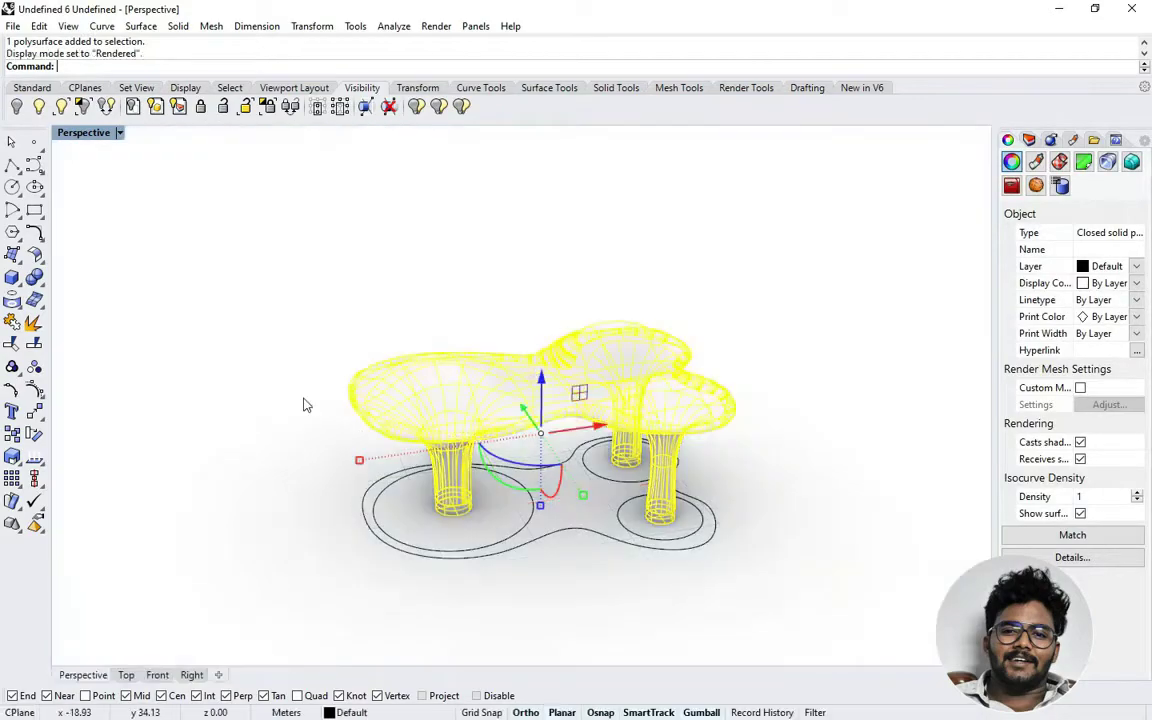
right_click_drag(303, 400, 573, 405)
left_click(812, 458)
right_click_drag(812, 458, 560, 410)
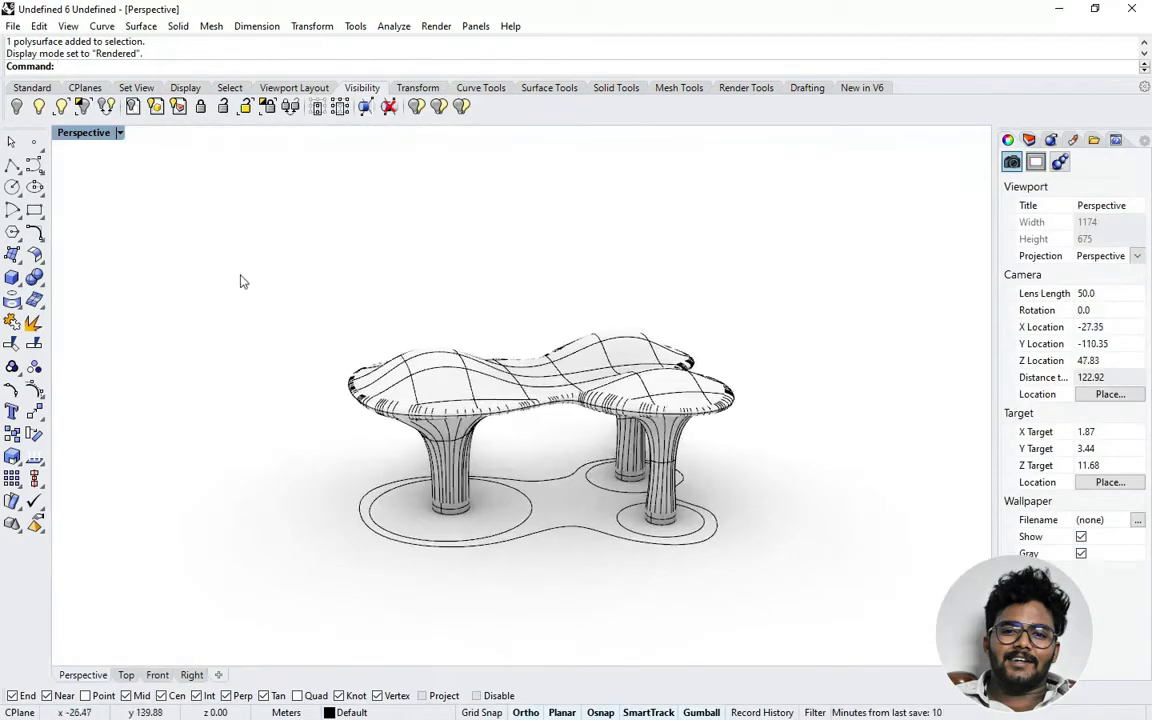
left_click(119, 133)
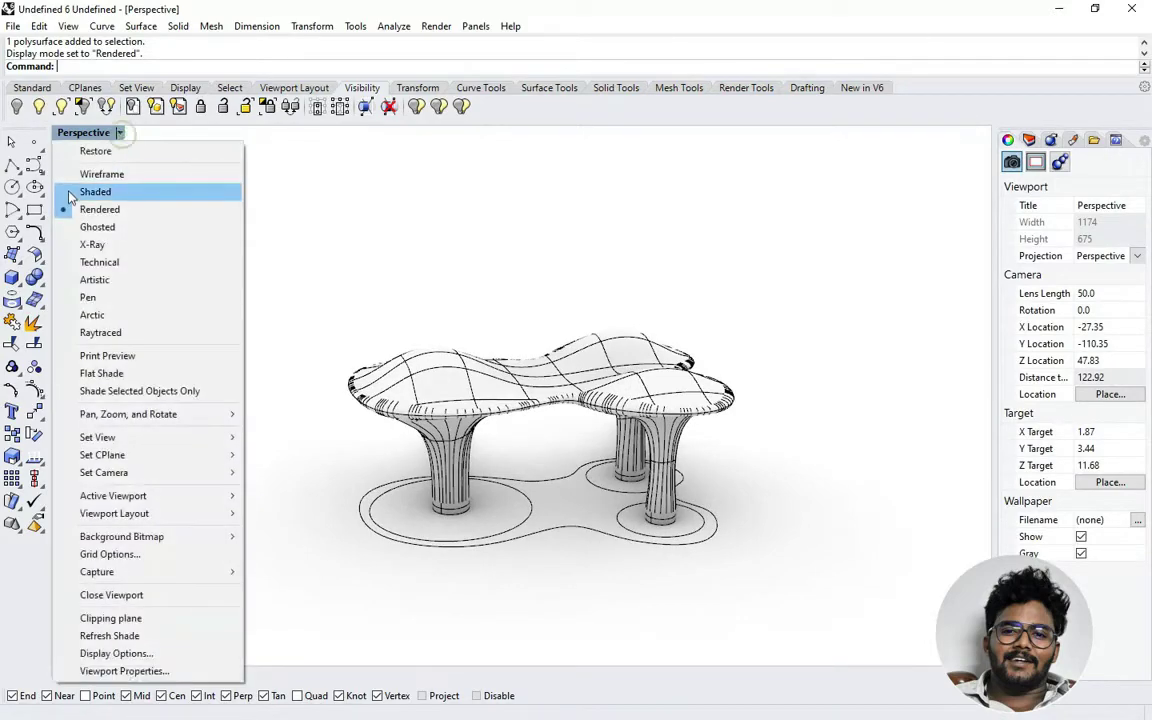
left_click(100, 190)
right_click_drag(300, 410, 392, 452)
right_click_drag(628, 530, 489, 543)
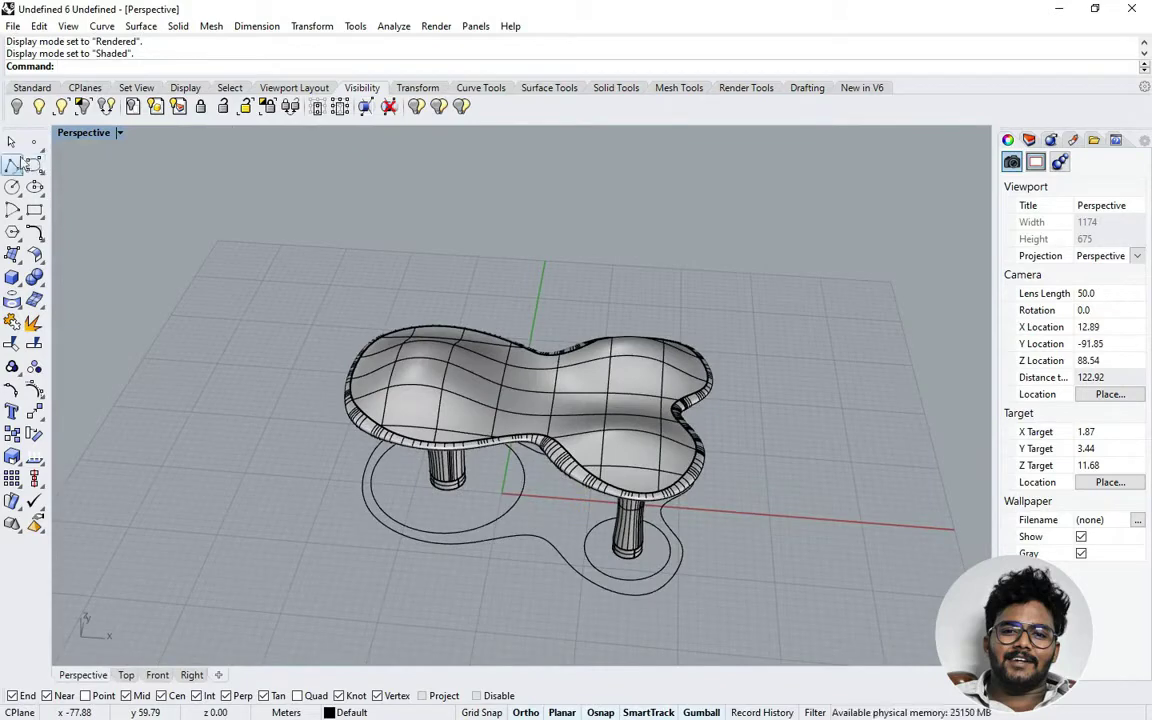
Step: Try a rectangle around the canopy outline in the Top view, then delete it and show any hidden objects
double_click(84, 133)
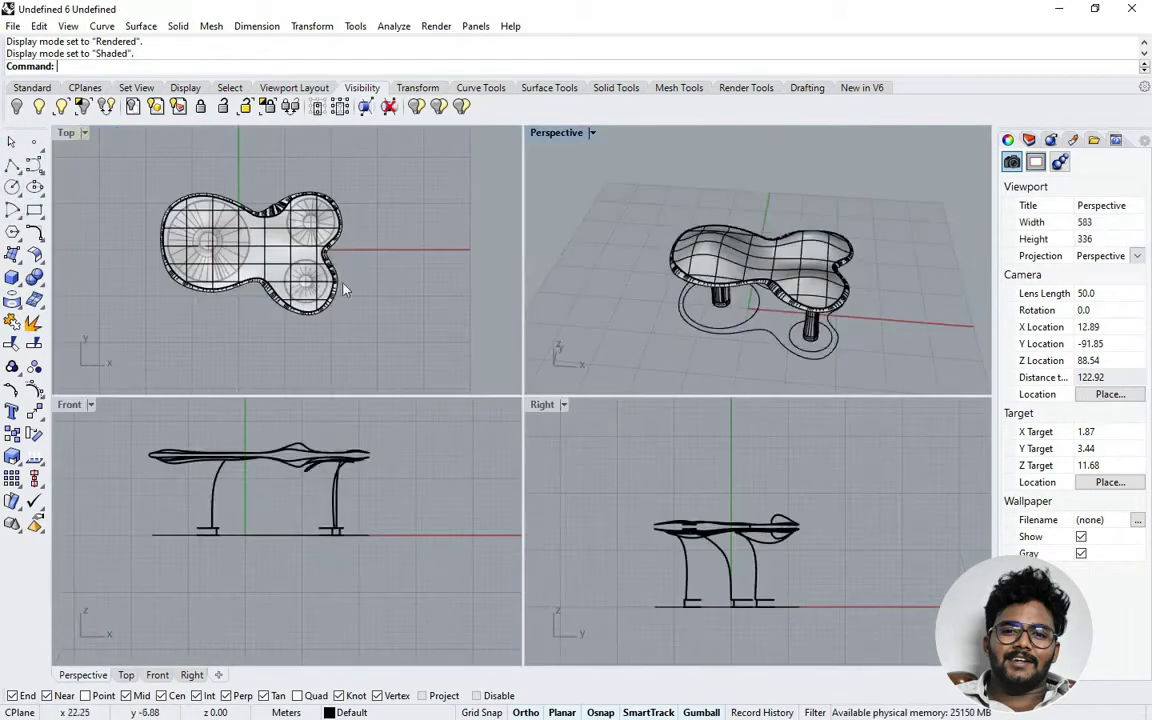
left_click(34, 210)
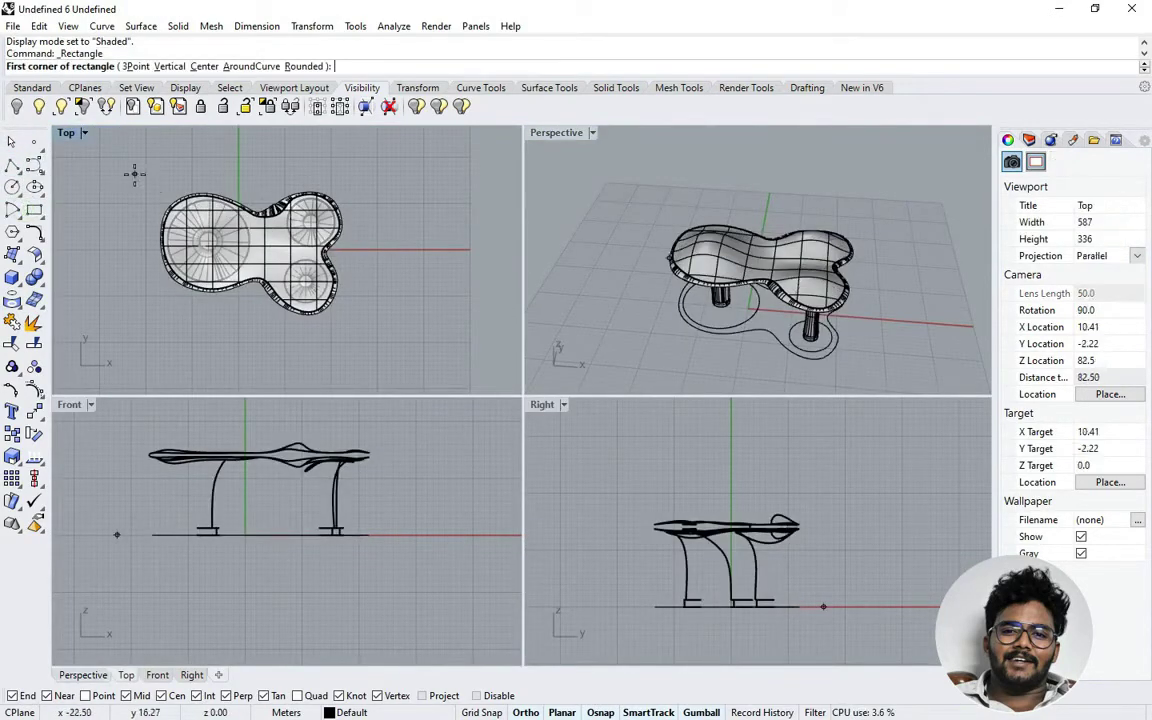
left_click(143, 187)
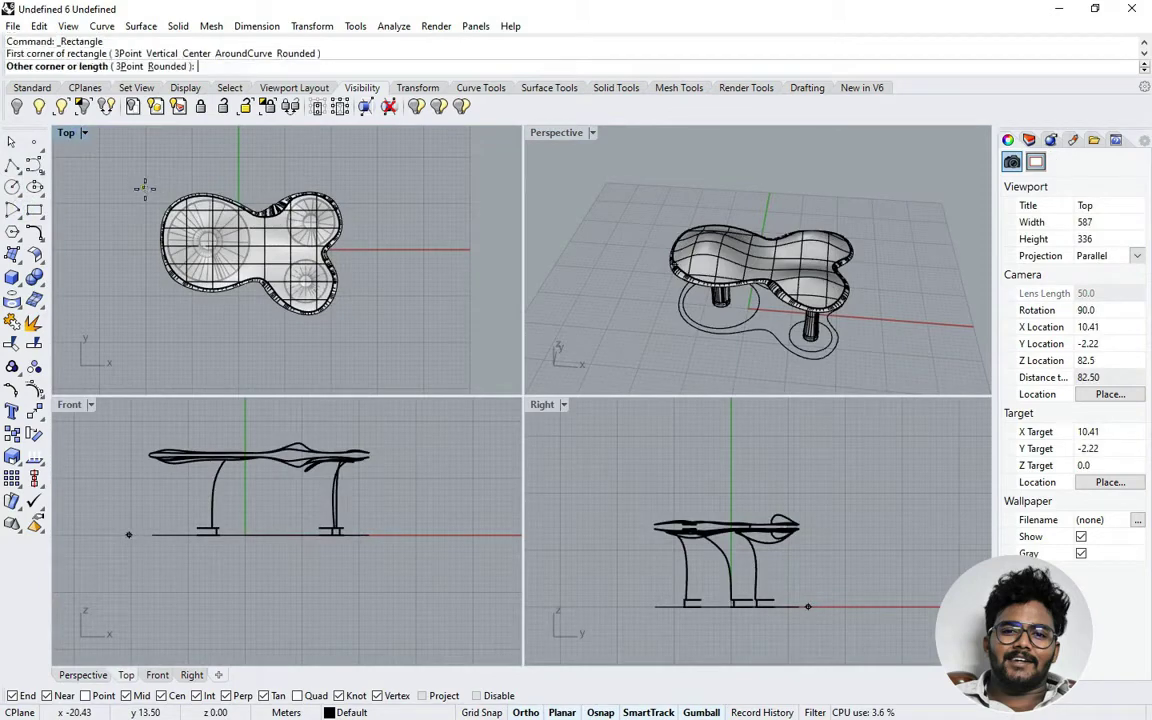
left_click(370, 324)
left_click(370, 326)
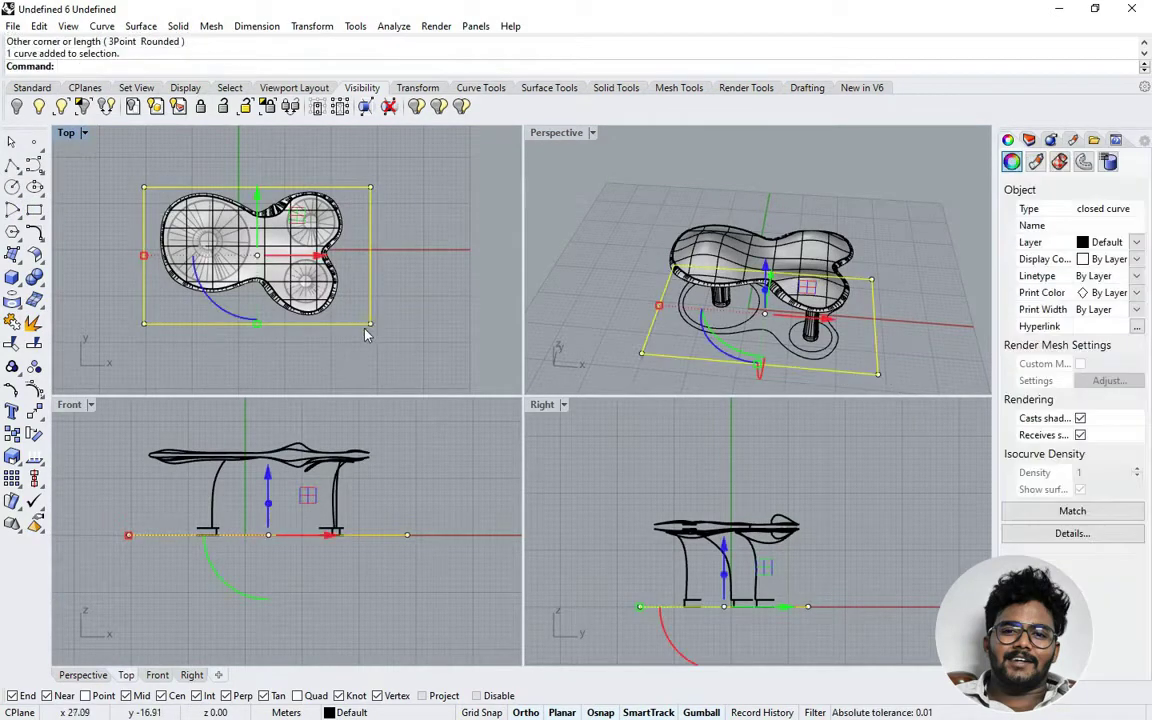
key("Delete")
left_click(40, 107)
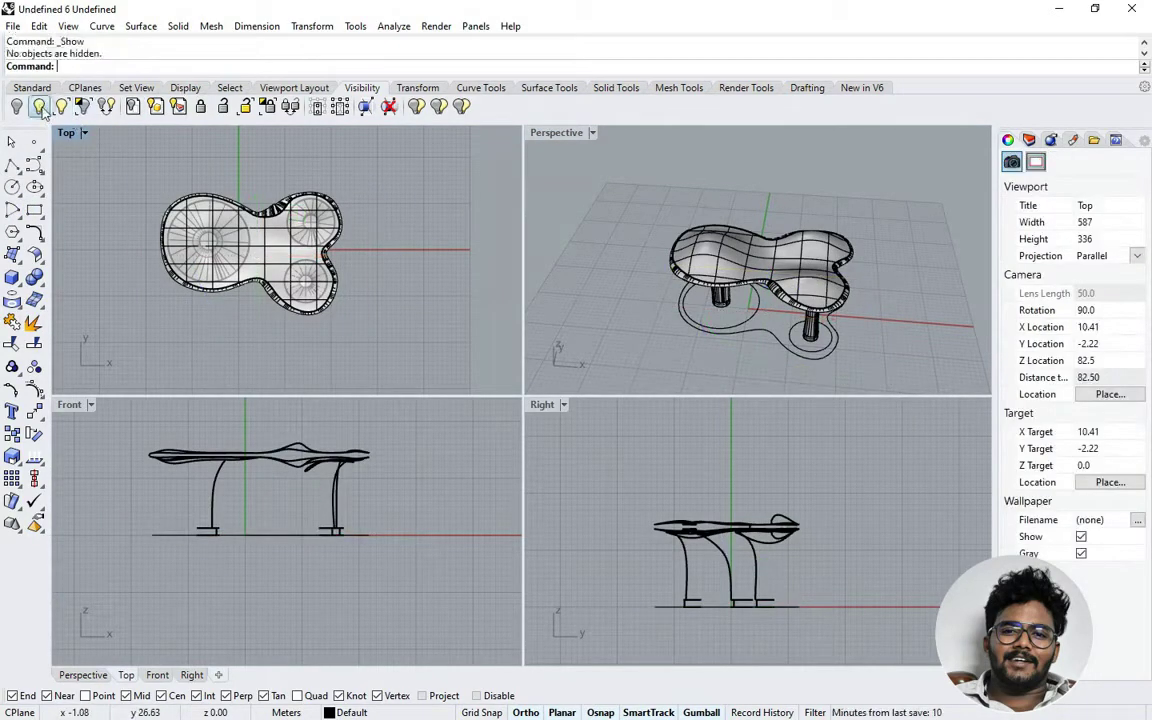
Step: Draw a rectangle on the ground plane around the whole canopy in the Top view, leaving a margin on every side
left_click(34, 209)
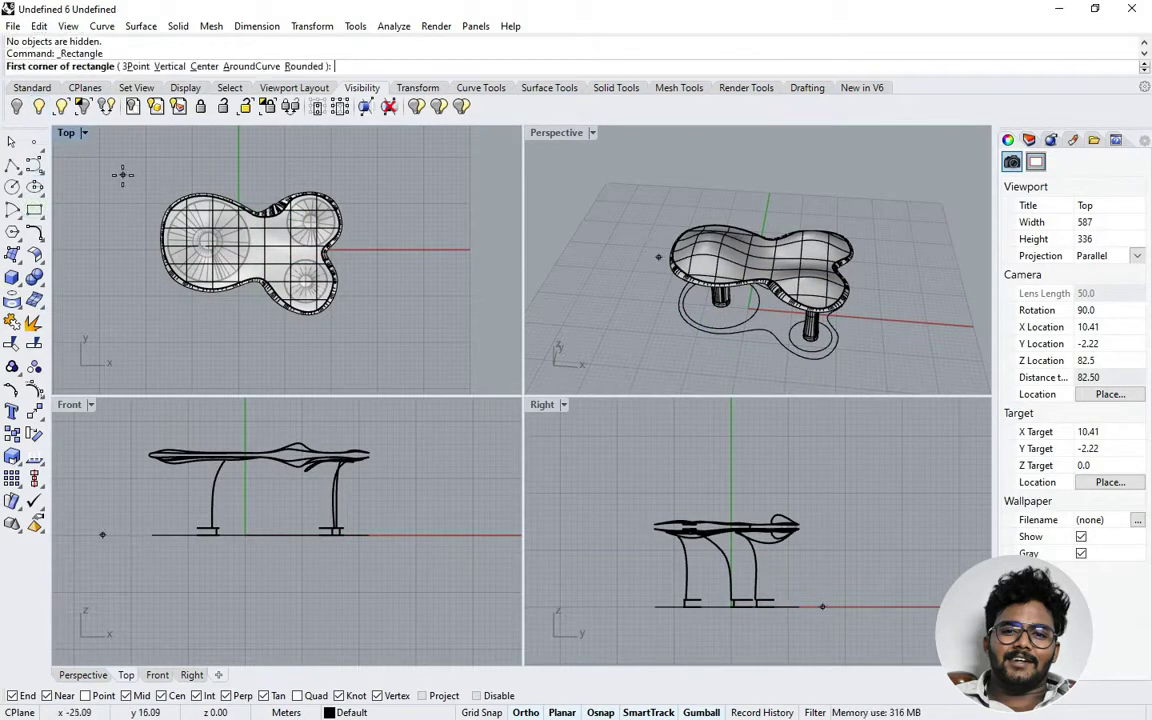
left_click(122, 175)
left_click(371, 322)
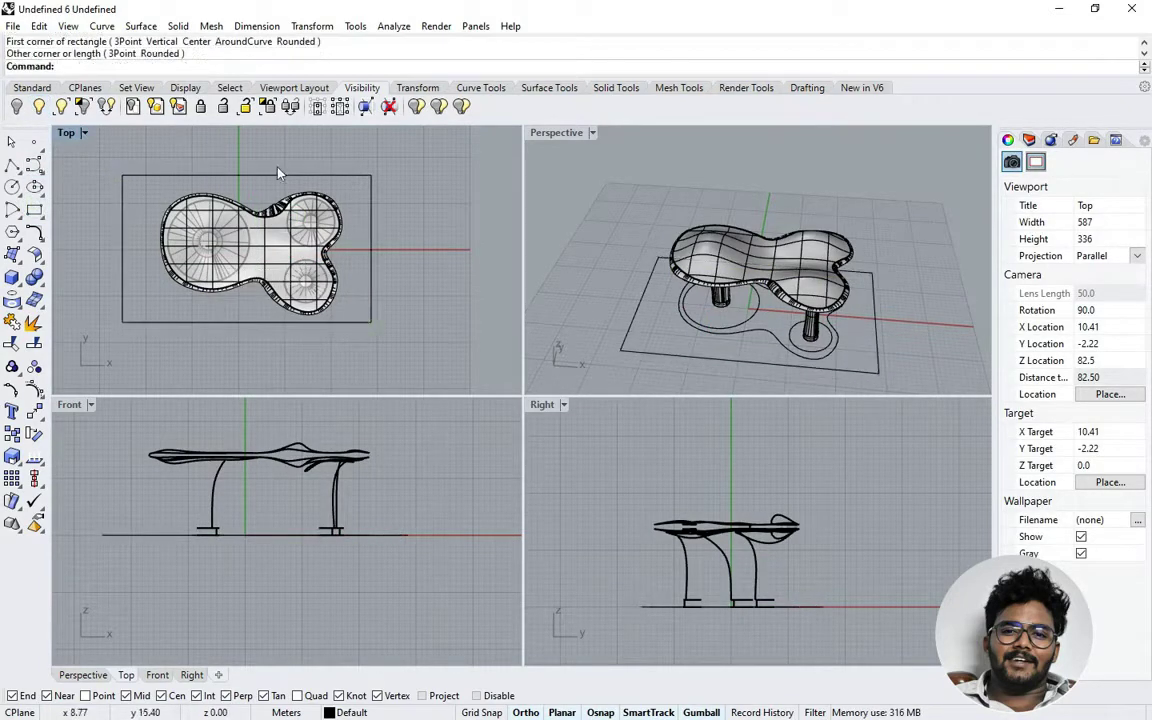
double_click(566, 133)
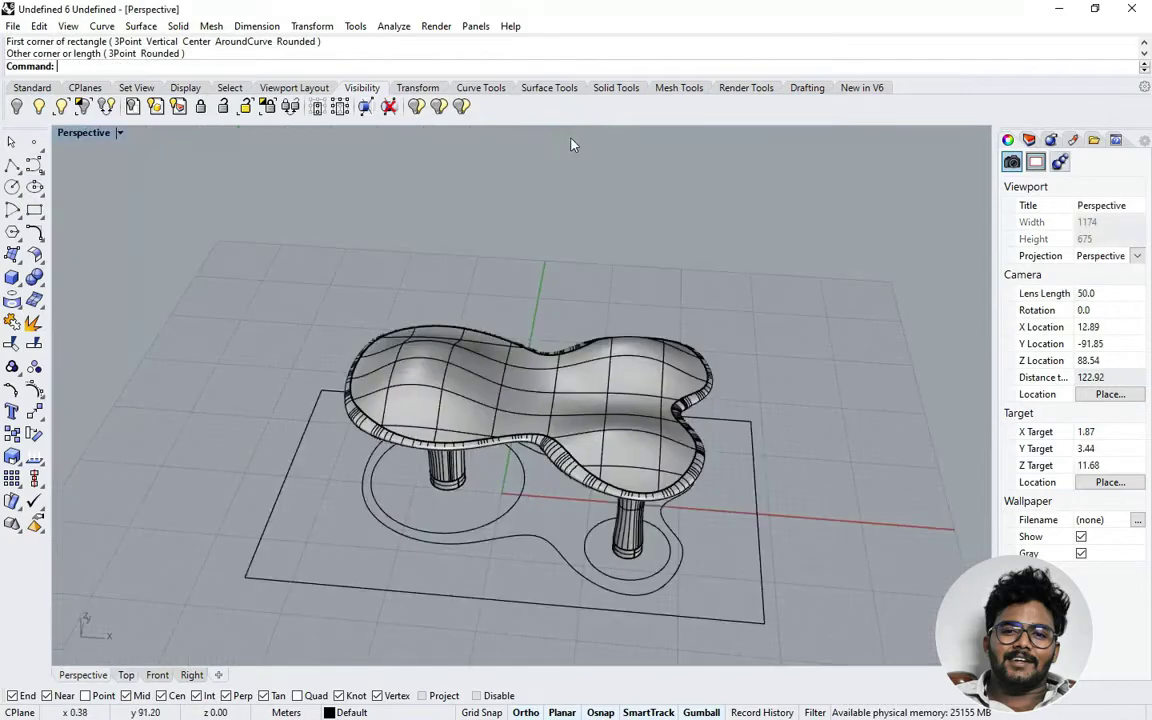
right_click_drag(571, 144, 494, 450)
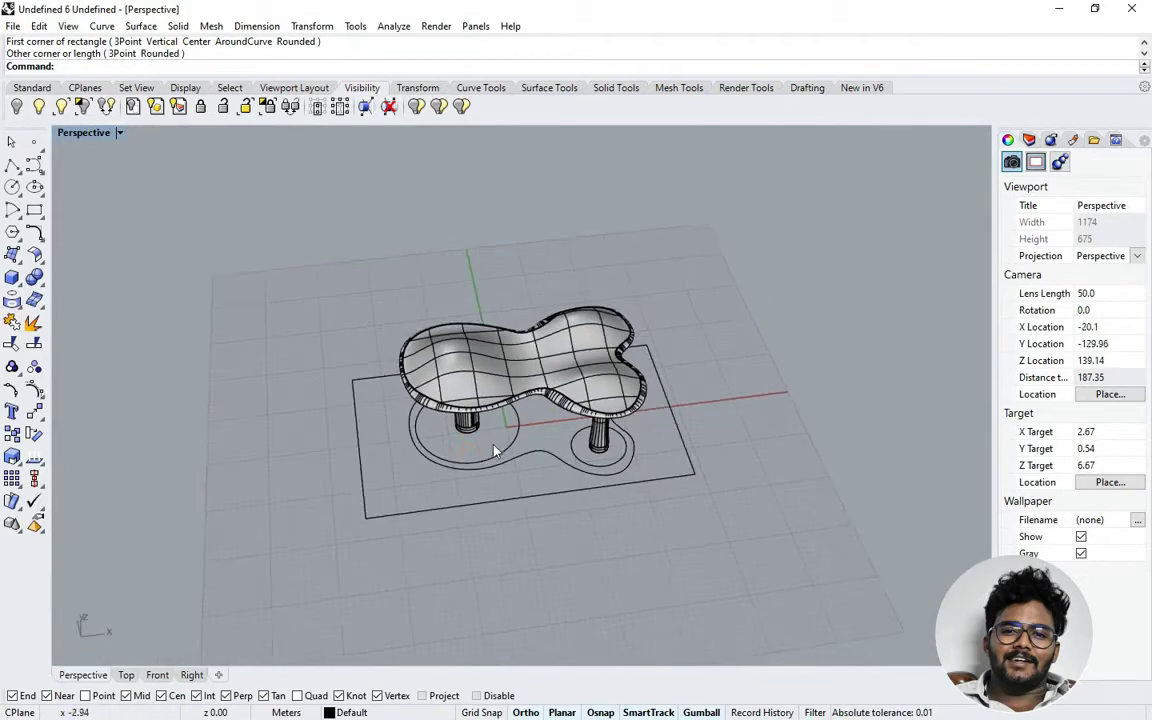
scroll(497, 447, "up", 2)
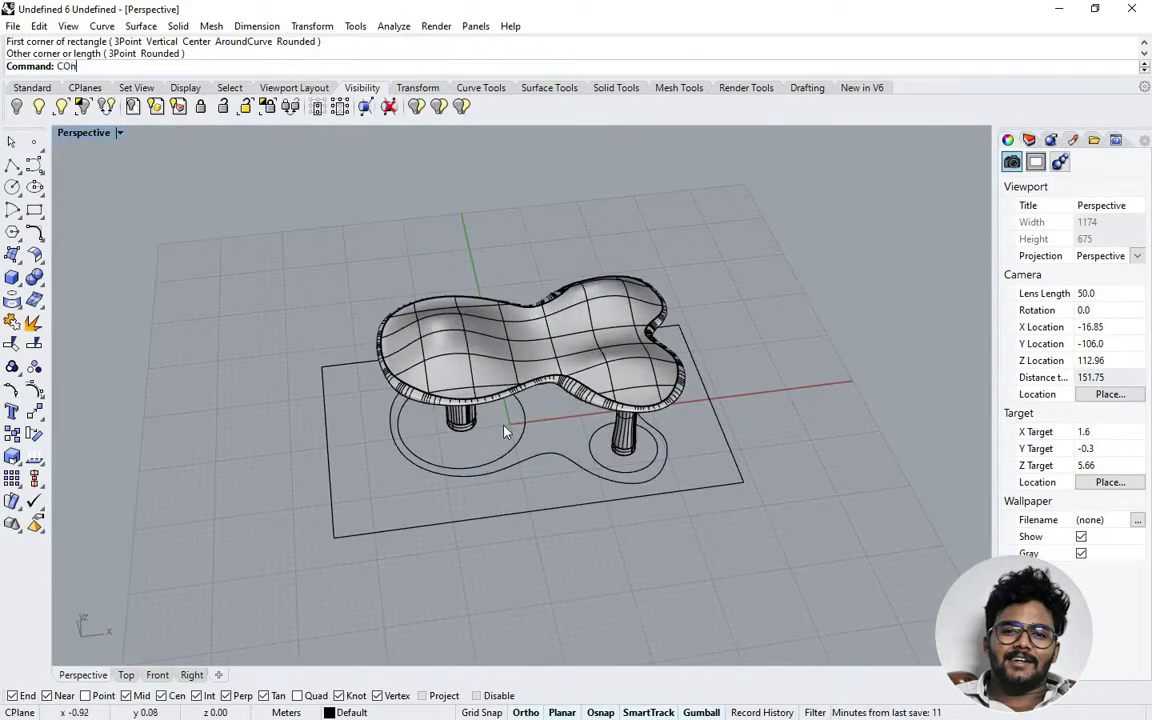
key("Escape")
left_click(1027, 141)
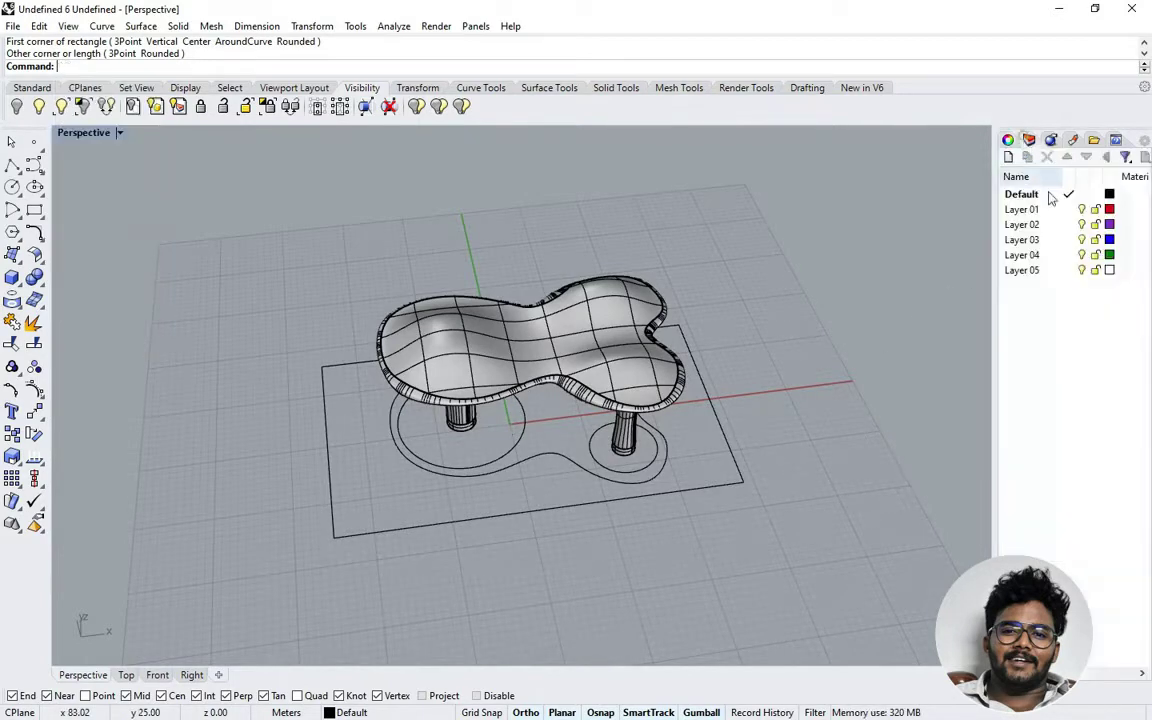
type("COff")
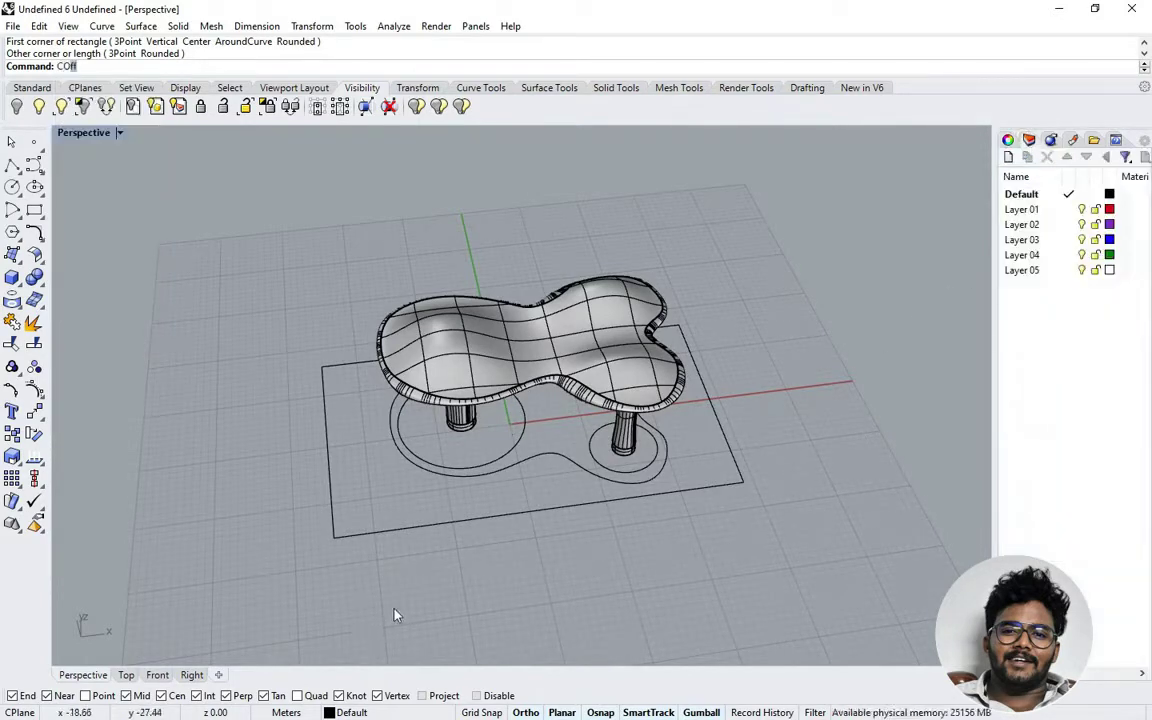
type("tour")
key("Return")
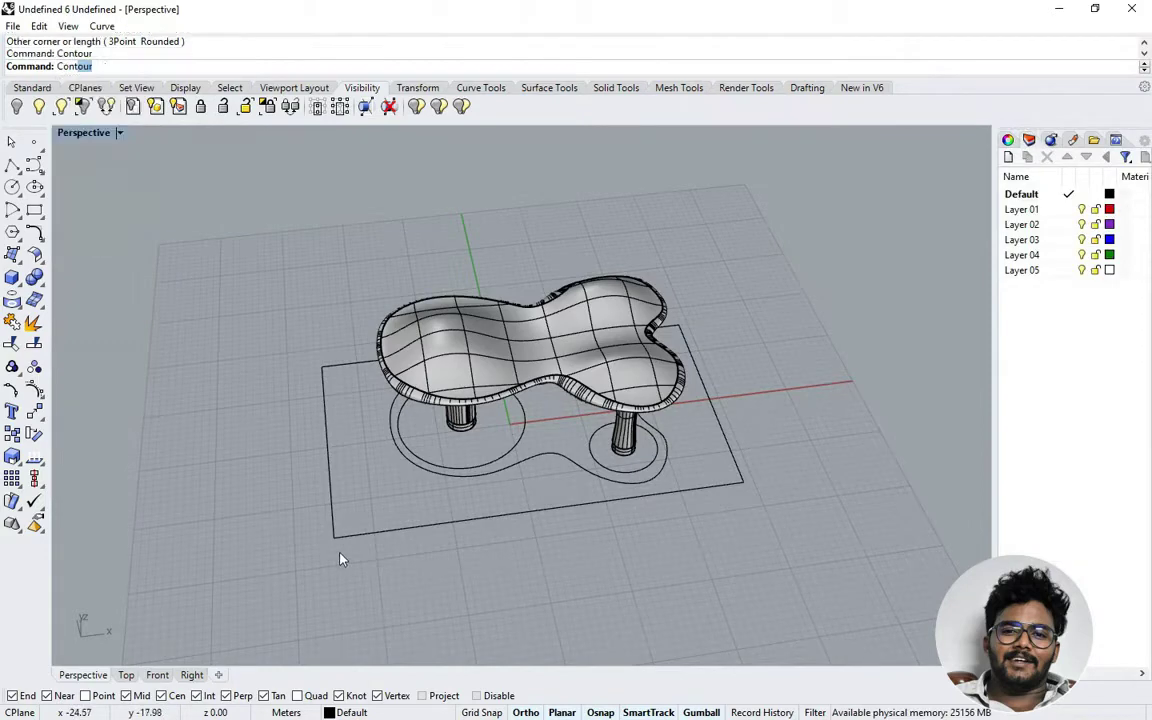
left_click(483, 344)
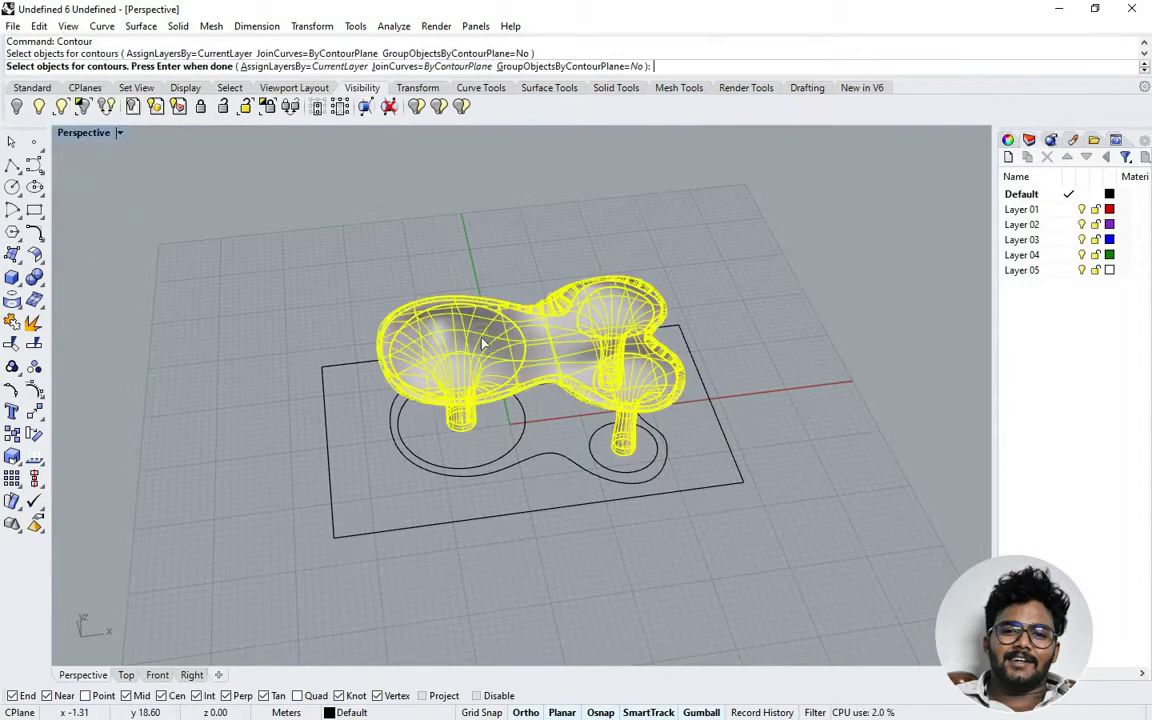
key("Return")
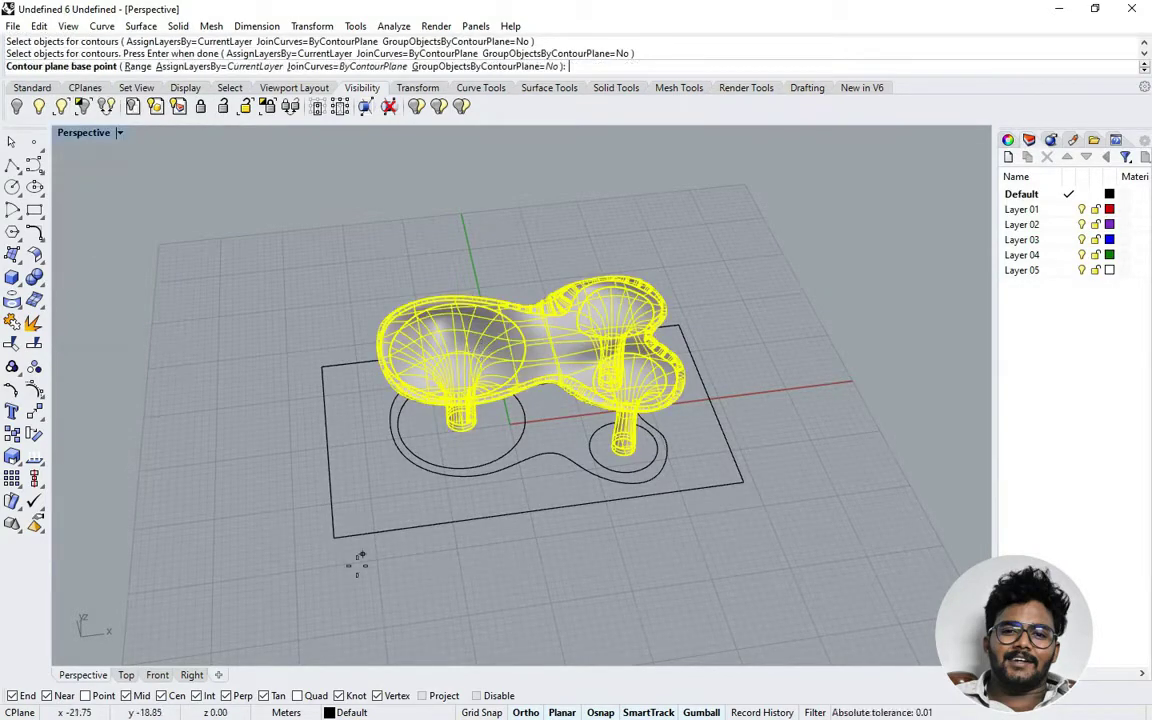
left_click(301, 541)
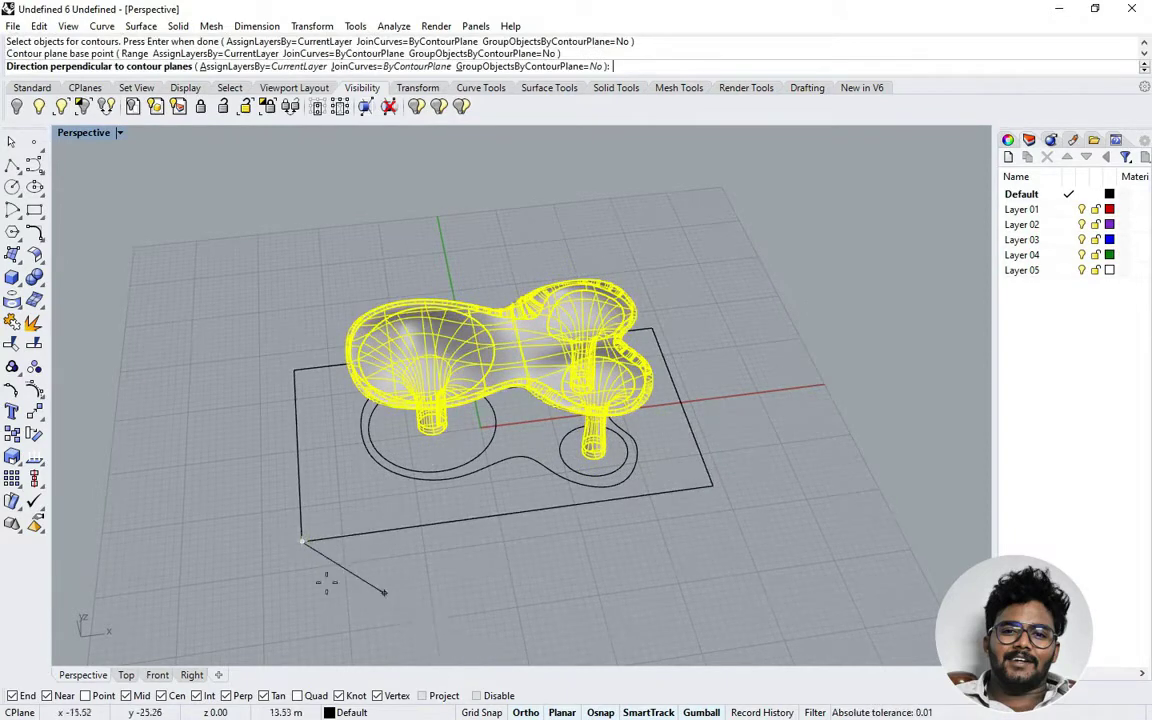
left_click(426, 622)
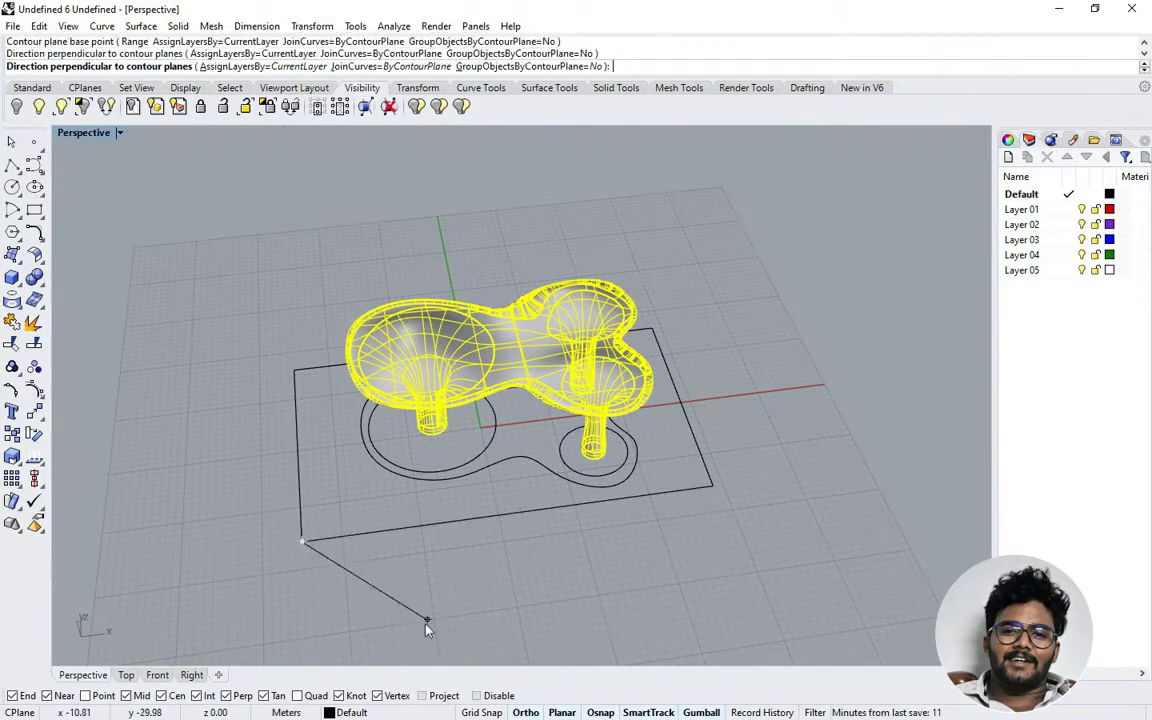
key("Escape")
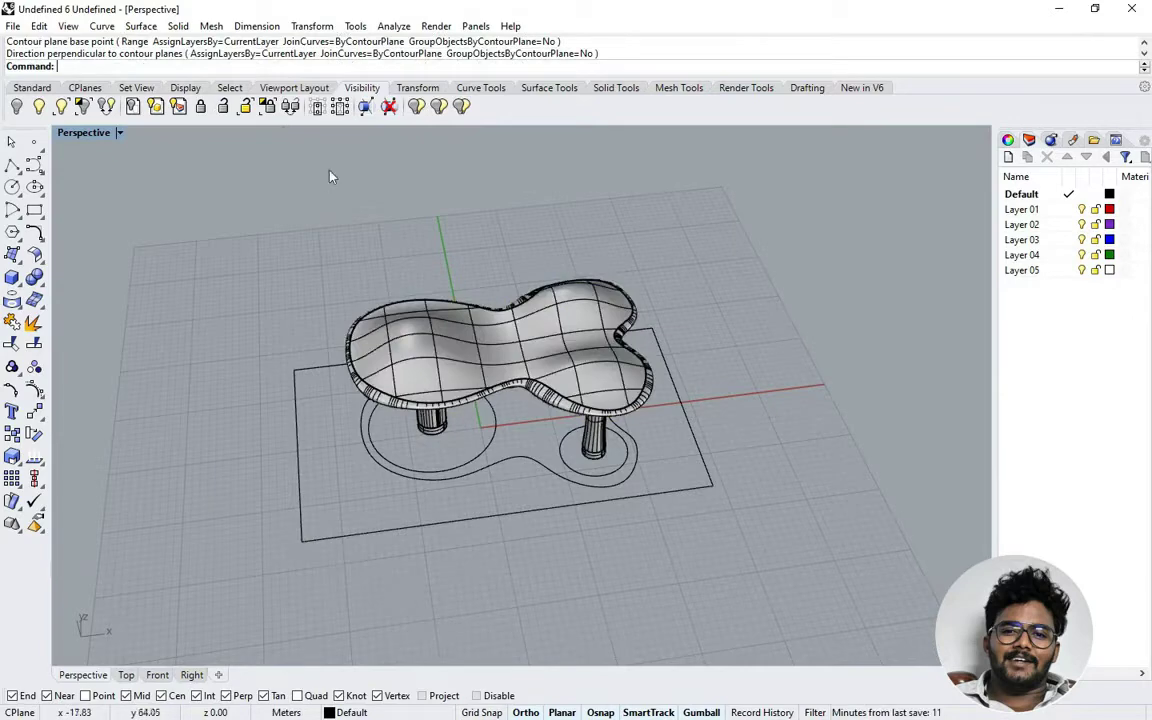
Step: Check the ortho snap angle in Rhino's modeling aids options
left_click(355, 26)
left_click(352, 374)
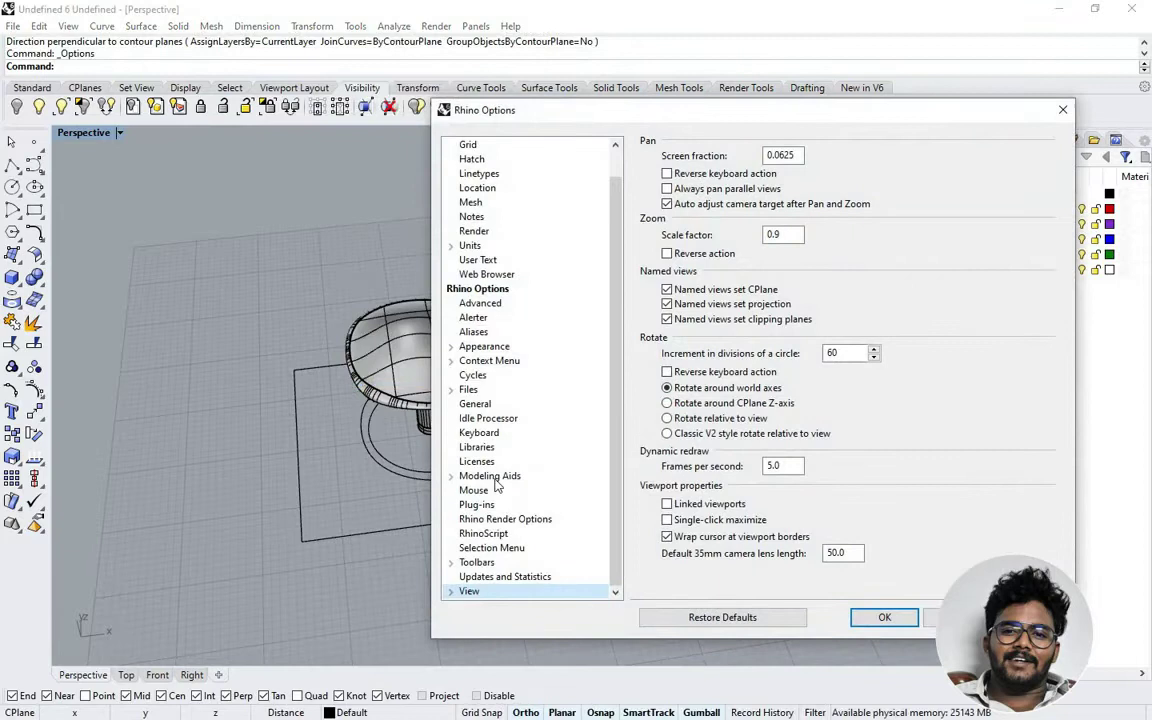
left_click(489, 476)
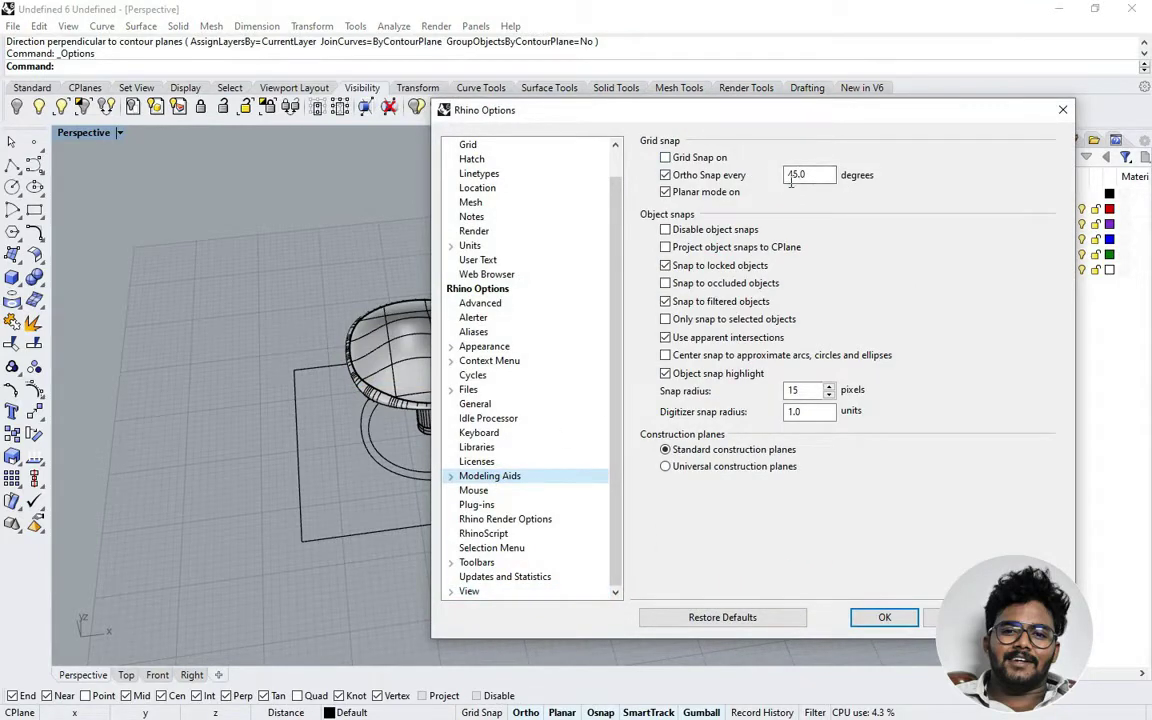
left_click(884, 617)
Step: Try contouring the canopy solid diagonally from the rectangle's front-left corner at 0.6 m spacing, inspect the curves and undo them
right_click(600, 418)
left_click(558, 373)
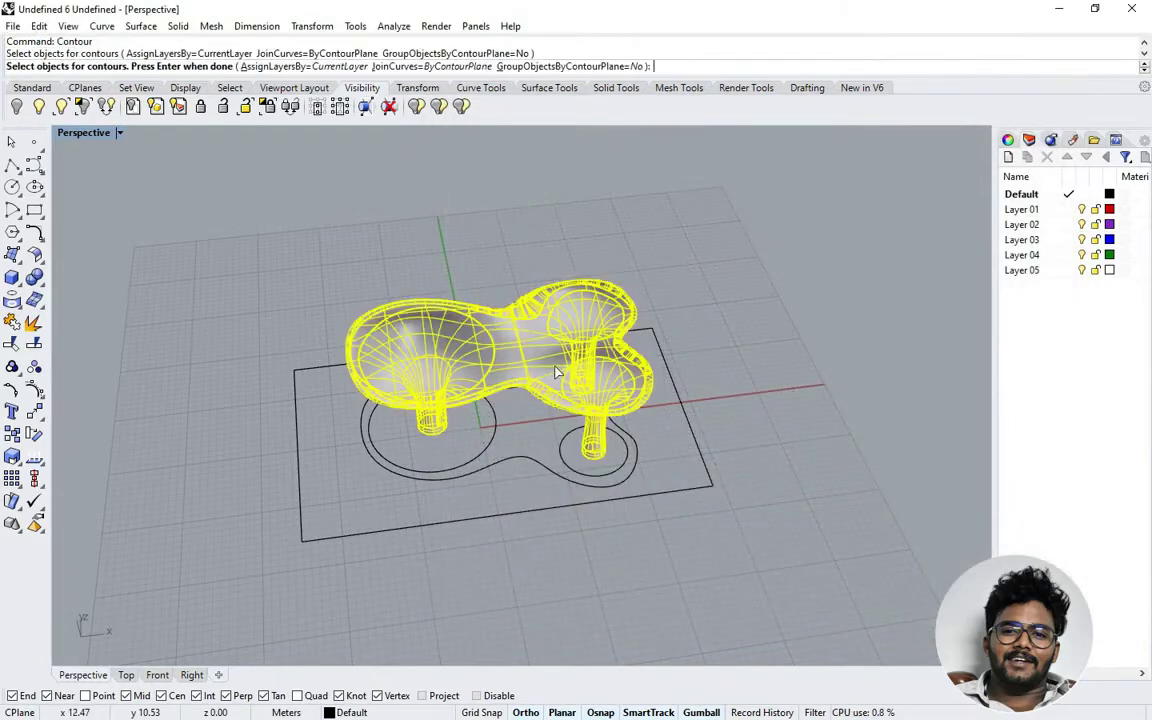
right_click(560, 372)
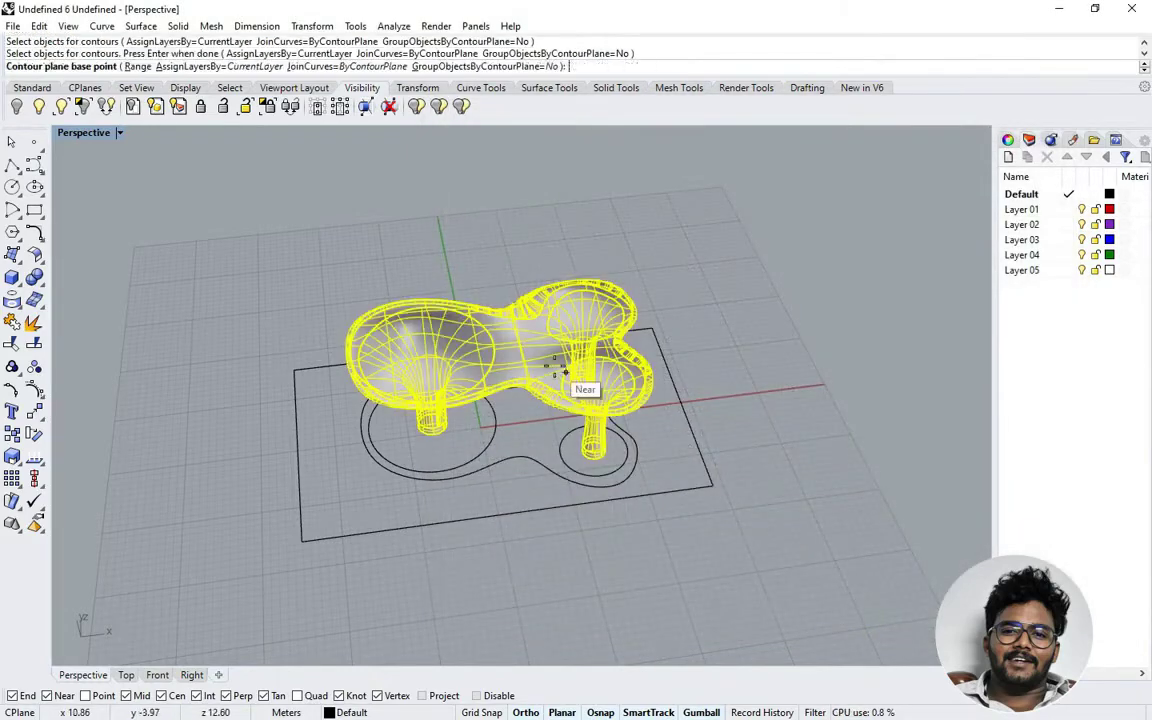
left_click(302, 541)
left_click(428, 620)
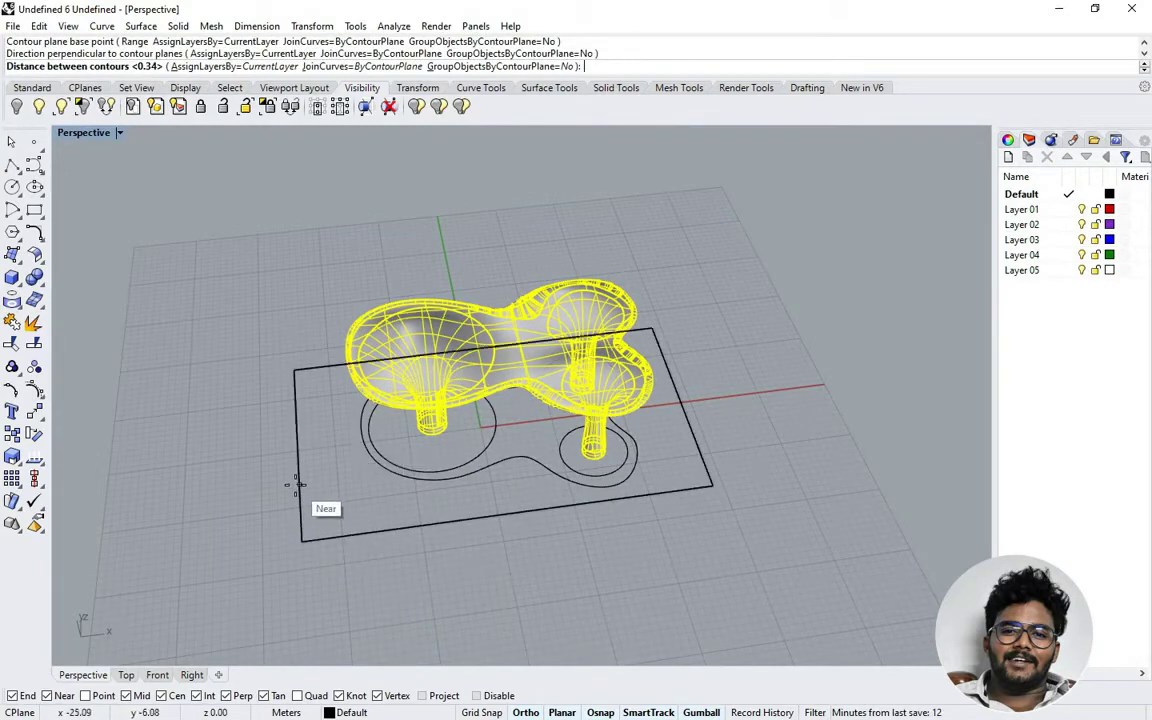
key("Return")
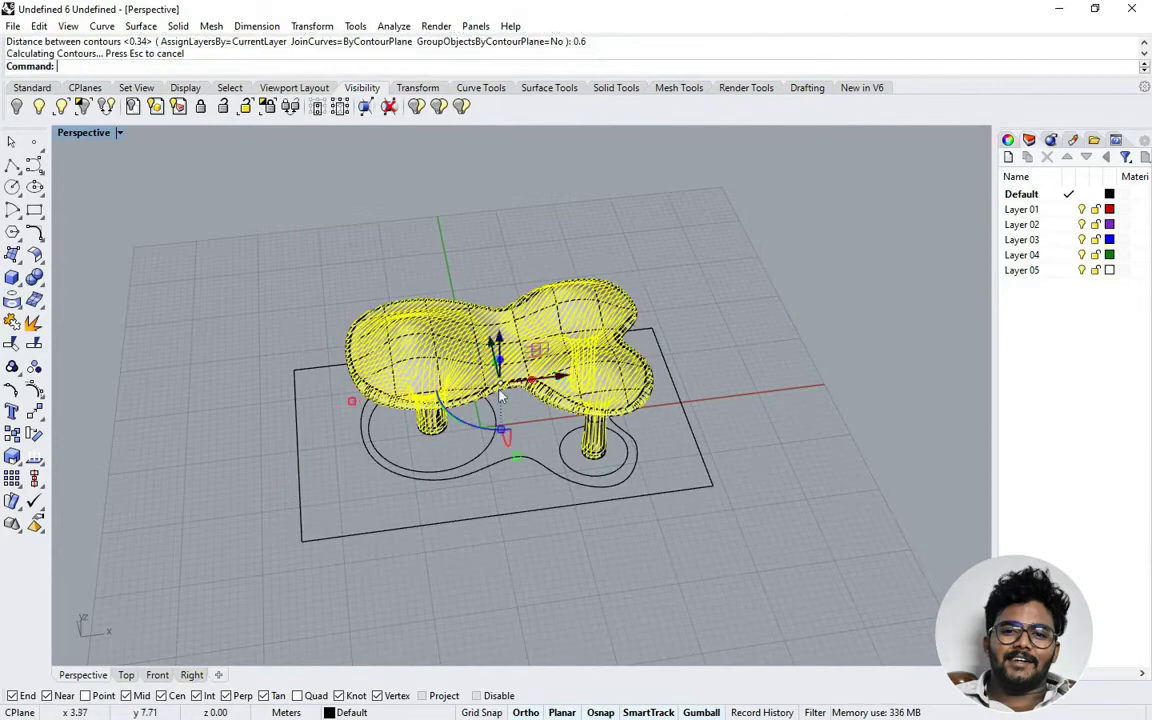
scroll(508, 385, "up", 5)
scroll(599, 413, "down", 6)
right_click_drag(425, 437, 512, 398)
scroll(512, 398, "up", 8)
scroll(512, 403, "down", 3)
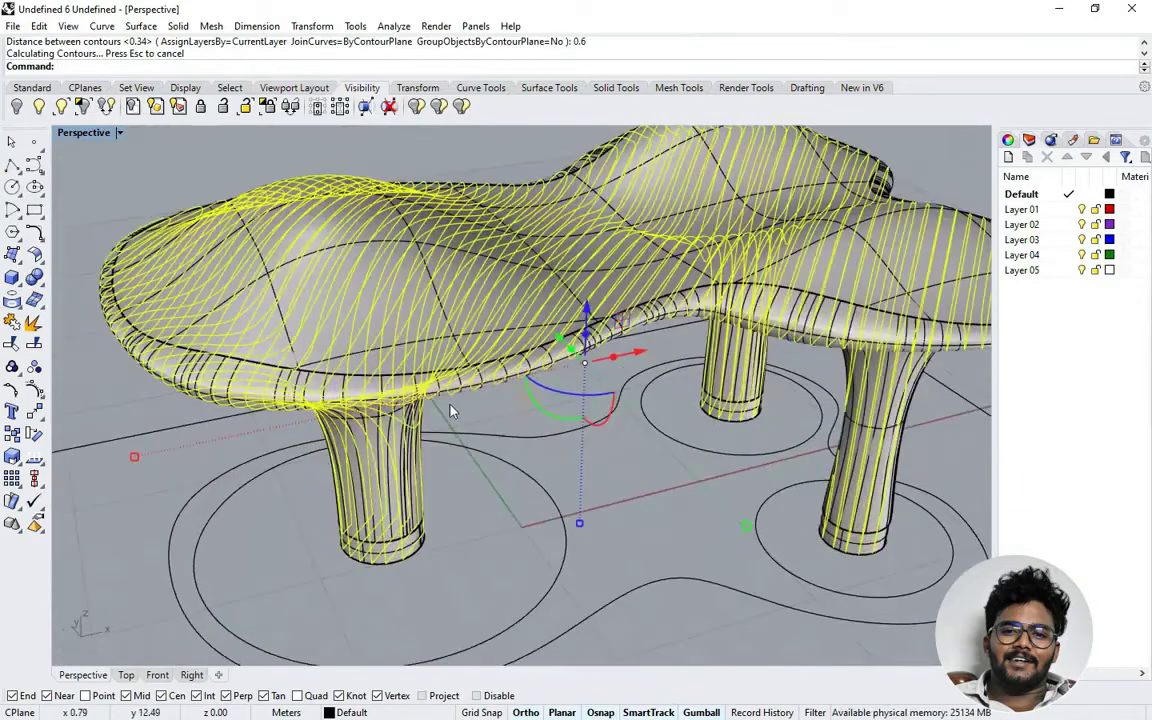
key("ctrl+z")
Step: Try diagonal contours on the canopy solid again from the rectangle's front-left corner with 0.75 m spacing, then undo them
scroll(450, 437, "down", 4)
right_click_drag(424, 448, 396, 468)
right_click(396, 468)
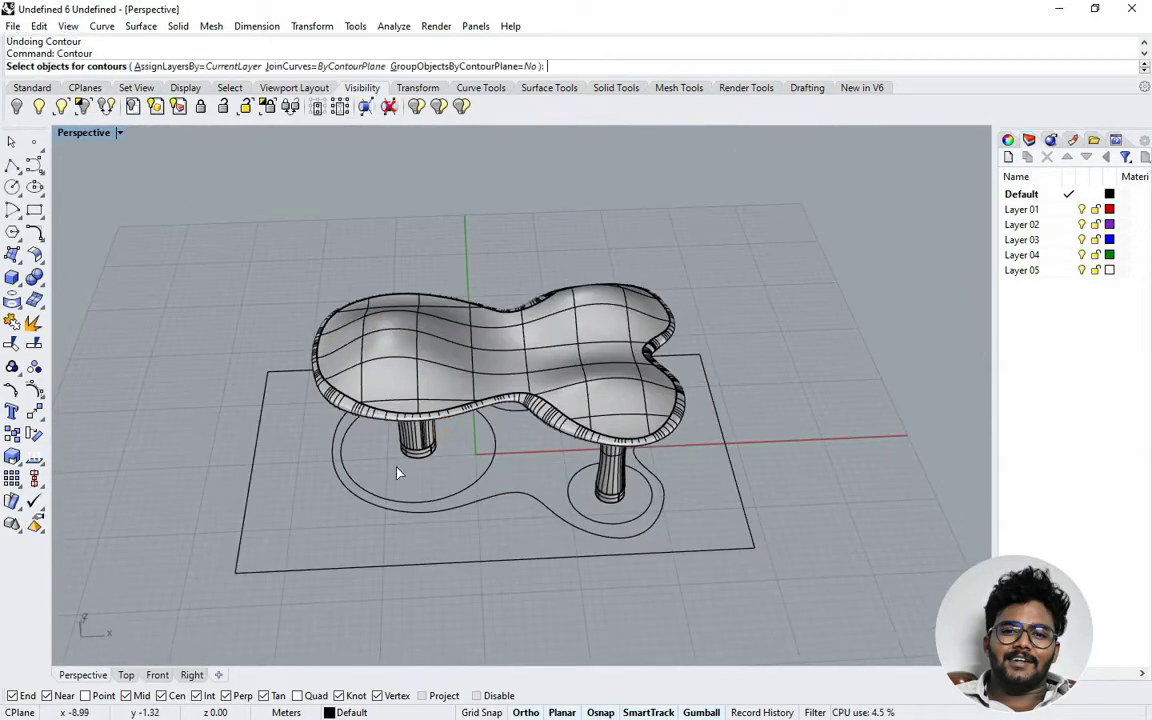
left_click(410, 397)
right_click(410, 397)
left_click(236, 573)
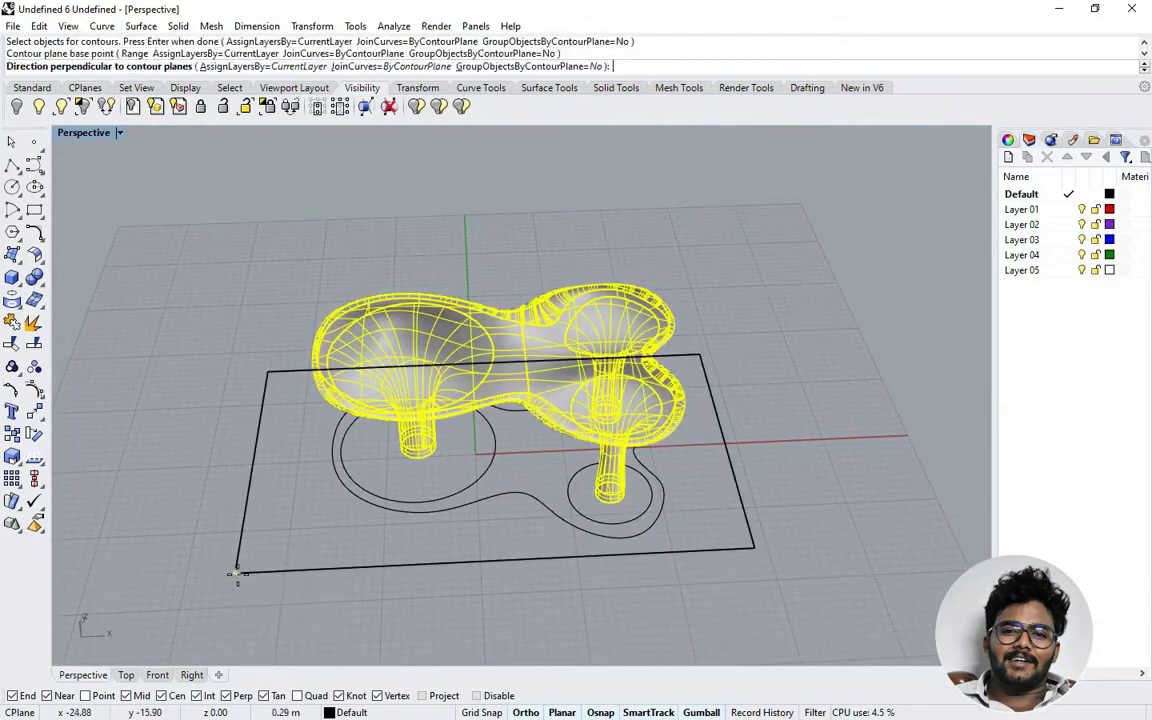
left_click(315, 646)
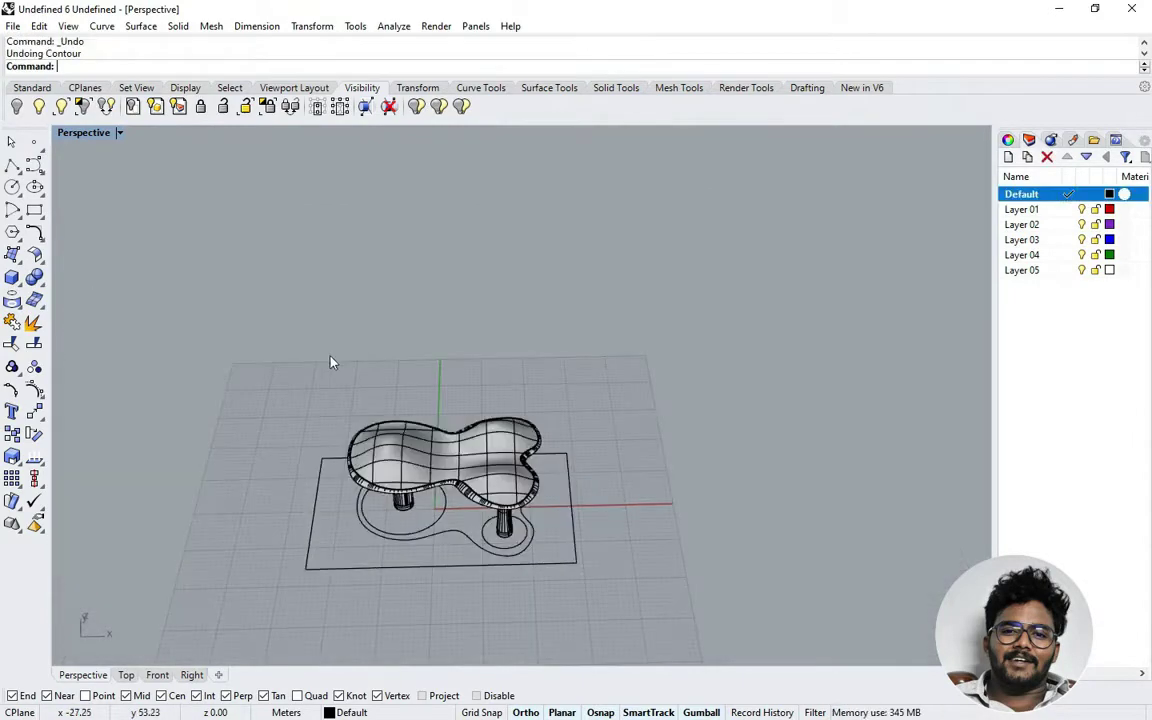
Step: Contour the canopy-and-columns solid along a 45-degree diagonal from the ground rectangle's front-left corner, spacing the contours 0.75 m apart
type("n")
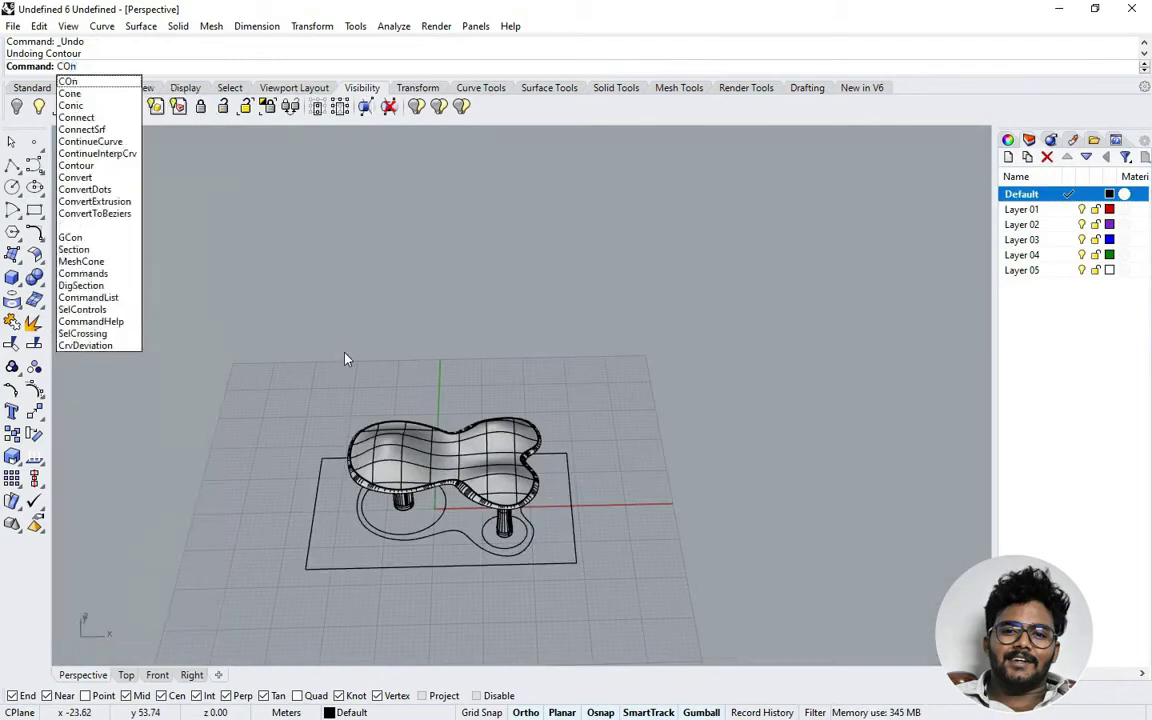
key("BackSpace")
key("BackSpace")
type("ontour")
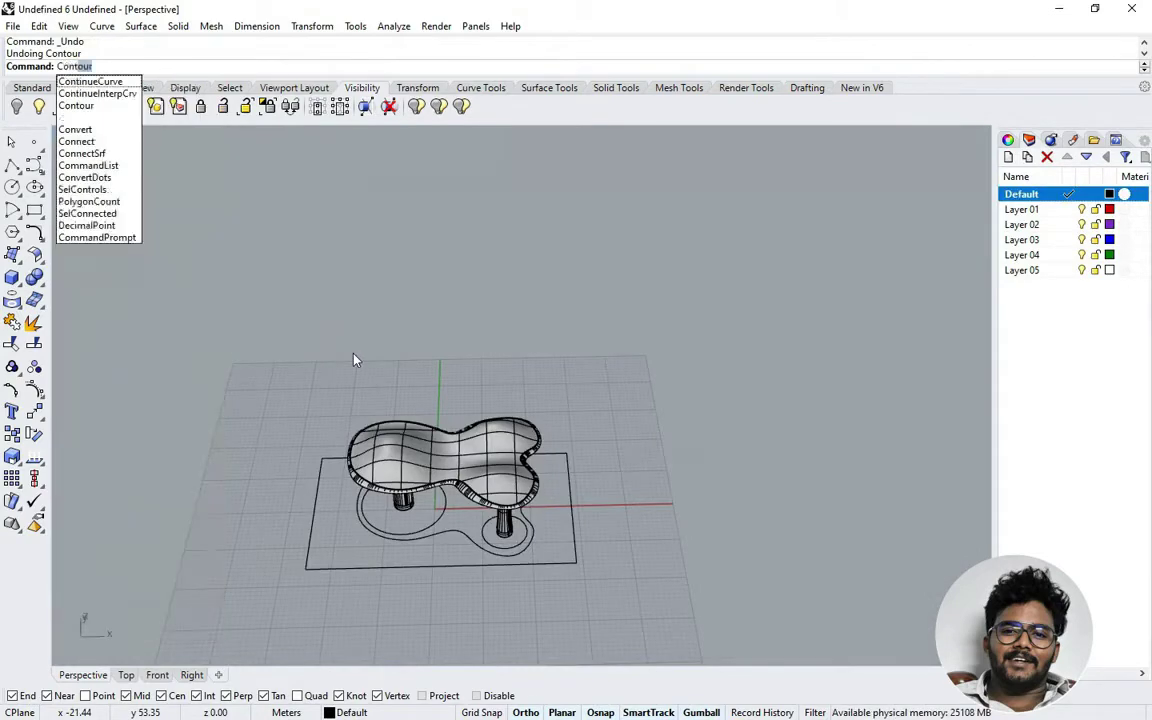
key("Return")
left_click(400, 442)
key("Return")
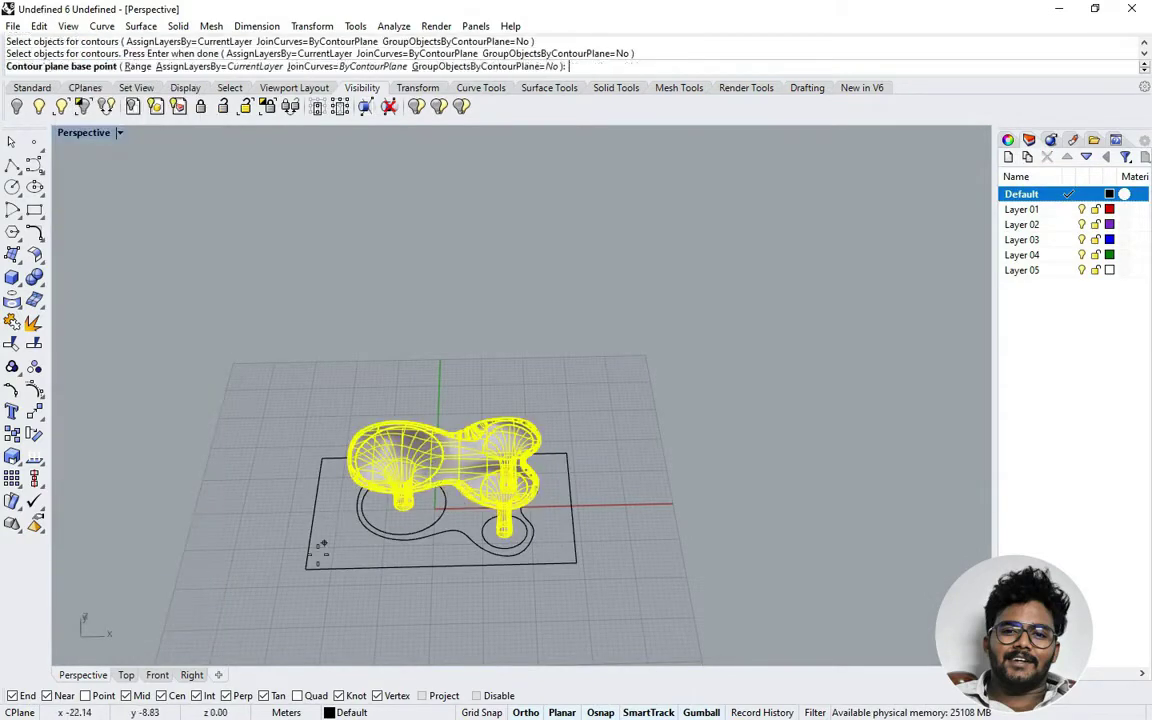
left_click(308, 576)
left_click(369, 628)
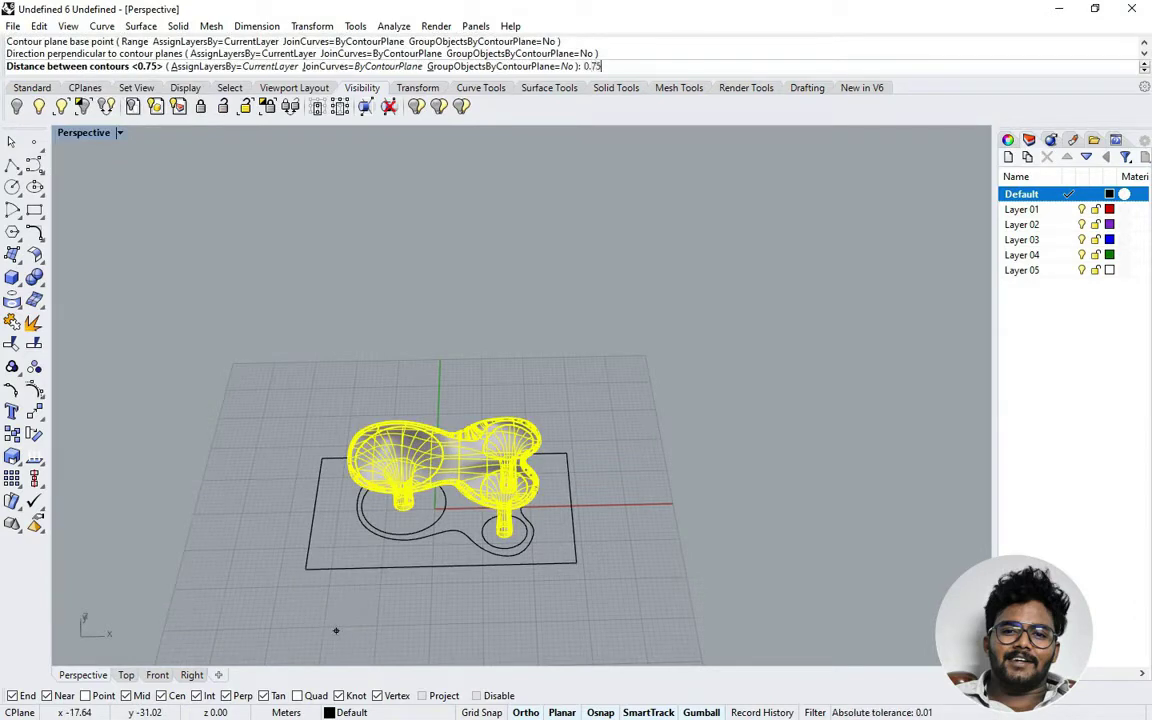
key("Return")
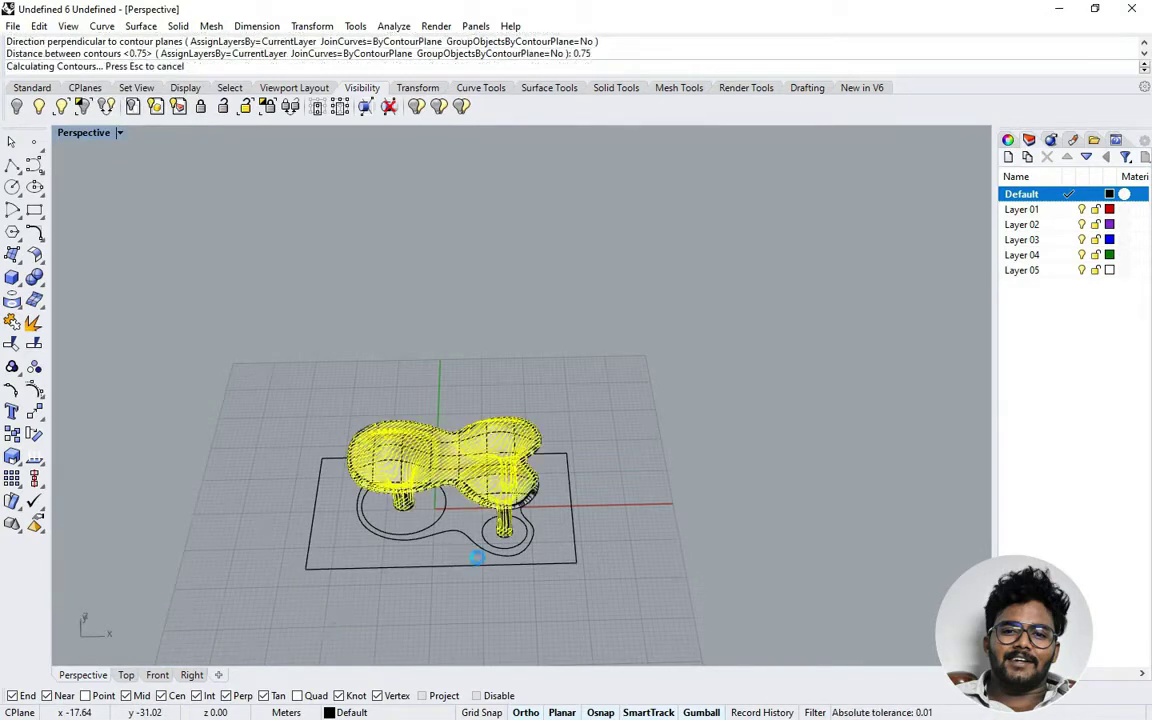
Step: Make Layer 01 current and move the new contour curves onto it
left_click(1072, 209)
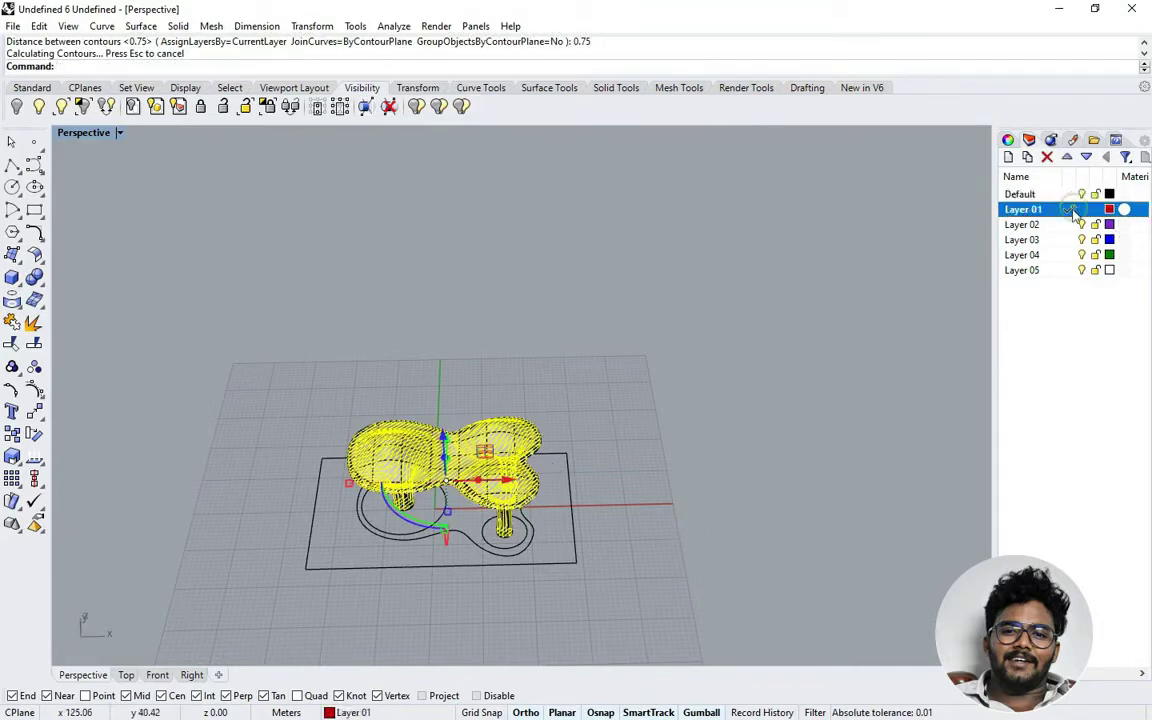
right_click(1074, 213)
left_click(1083, 488)
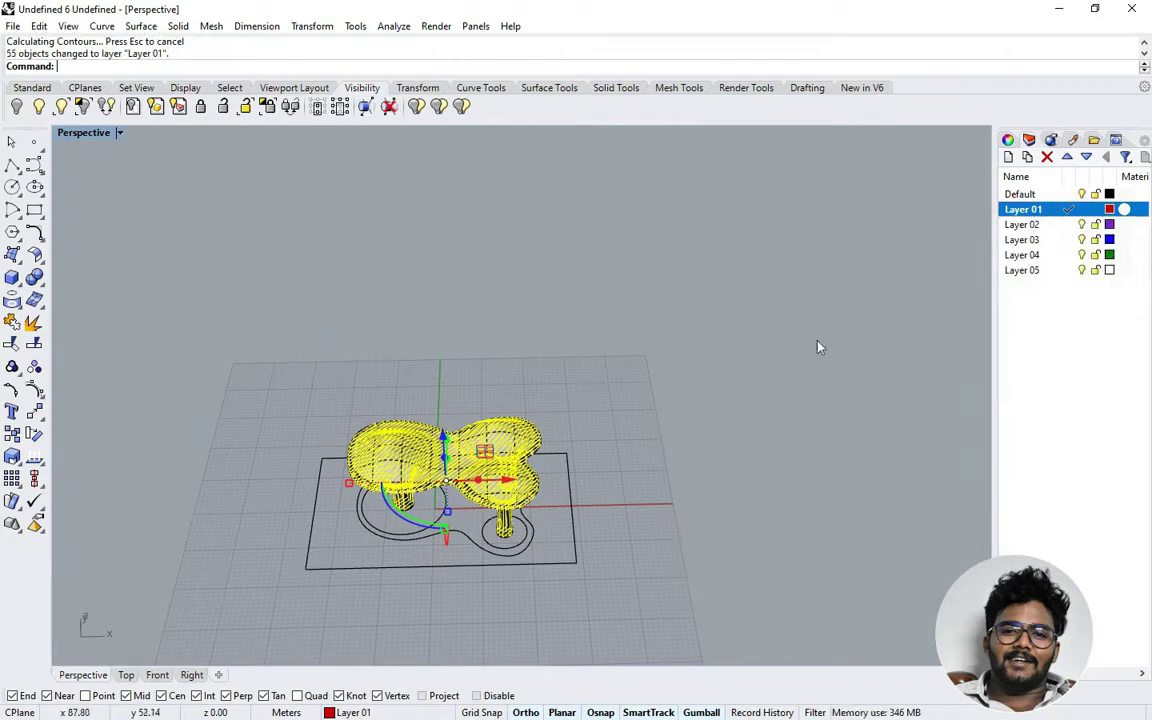
left_click(817, 341)
scroll(476, 524, "up", 4)
right_click_drag(476, 524, 610, 460)
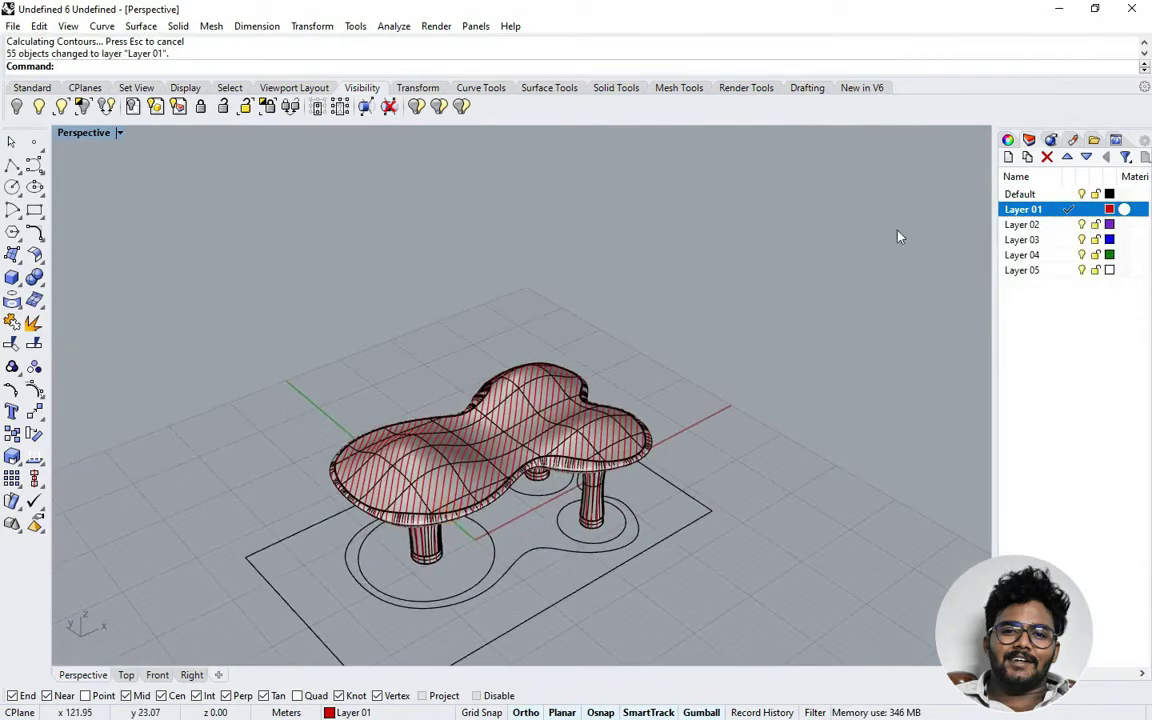
Step: Hide the Default layer to check the contour curves on their own, then show it again
left_click(1081, 194)
right_click_drag(743, 404, 684, 375)
left_click(1081, 194)
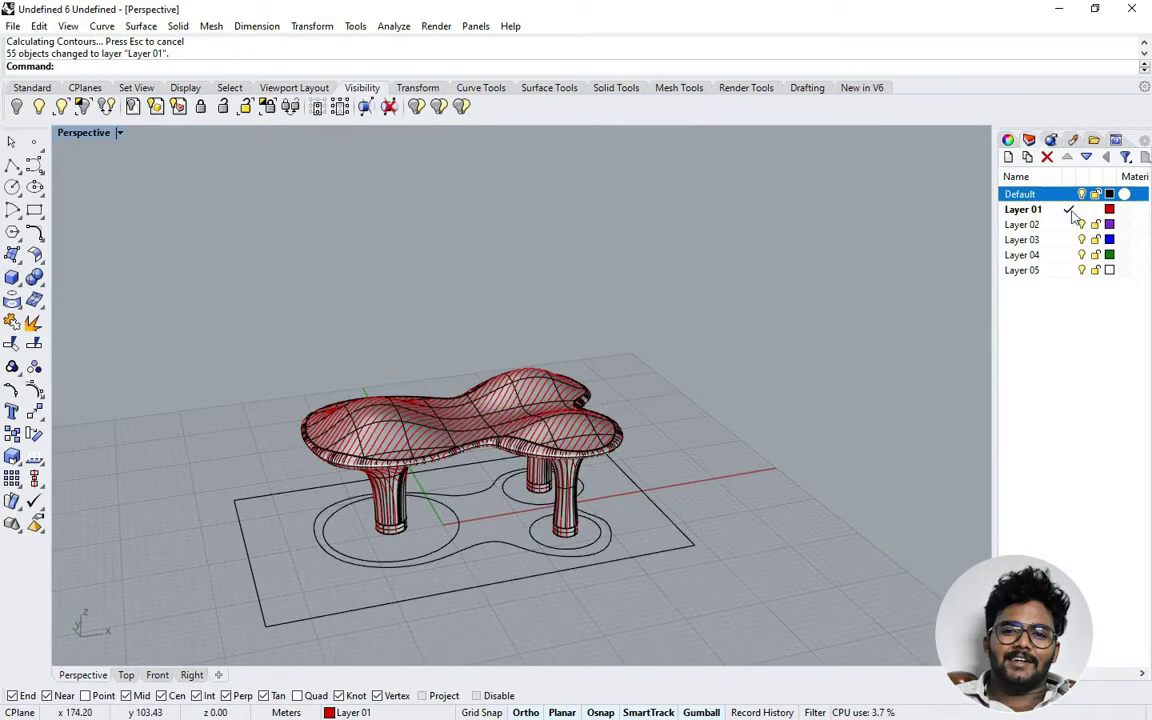
Step: Select all contour curves on Layer 01 and extrude them 0.05 m with ExtrudeCrv, with the Solid option set to Yes
left_click(1074, 212)
right_click(1074, 213)
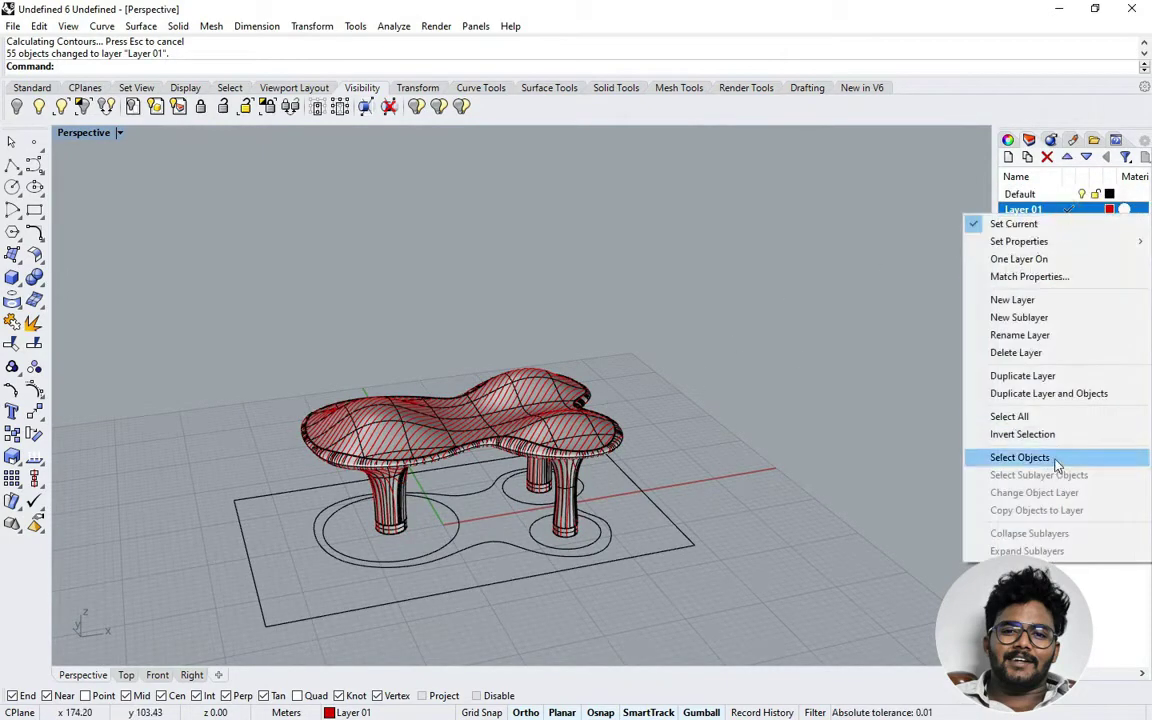
left_click(1055, 462)
right_click_drag(596, 466, 681, 433)
scroll(648, 437, "down", 2)
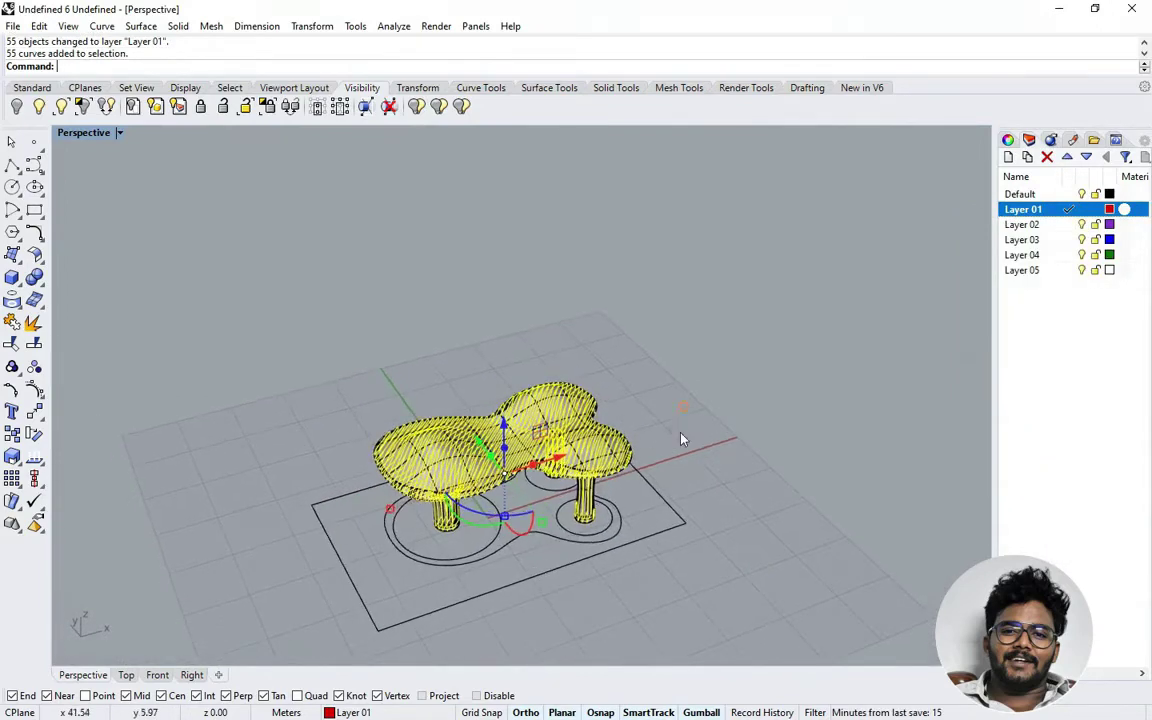
scroll(681, 439, "down", 2)
scroll(428, 581, "up", 2)
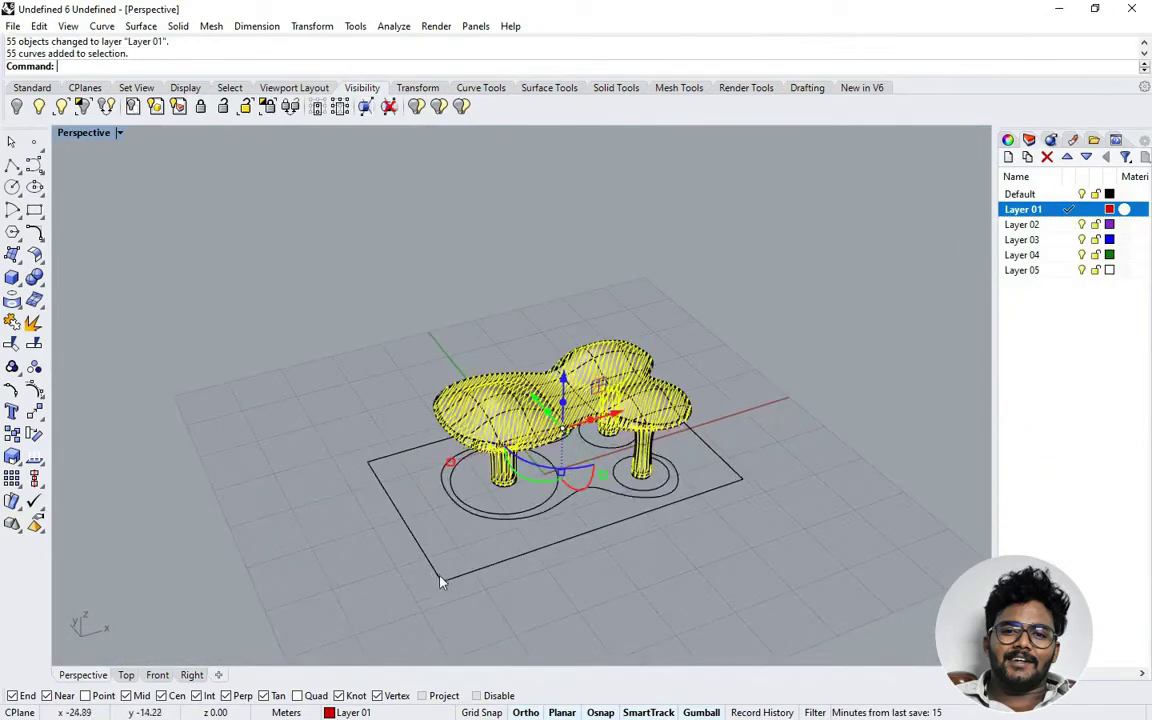
type("ex")
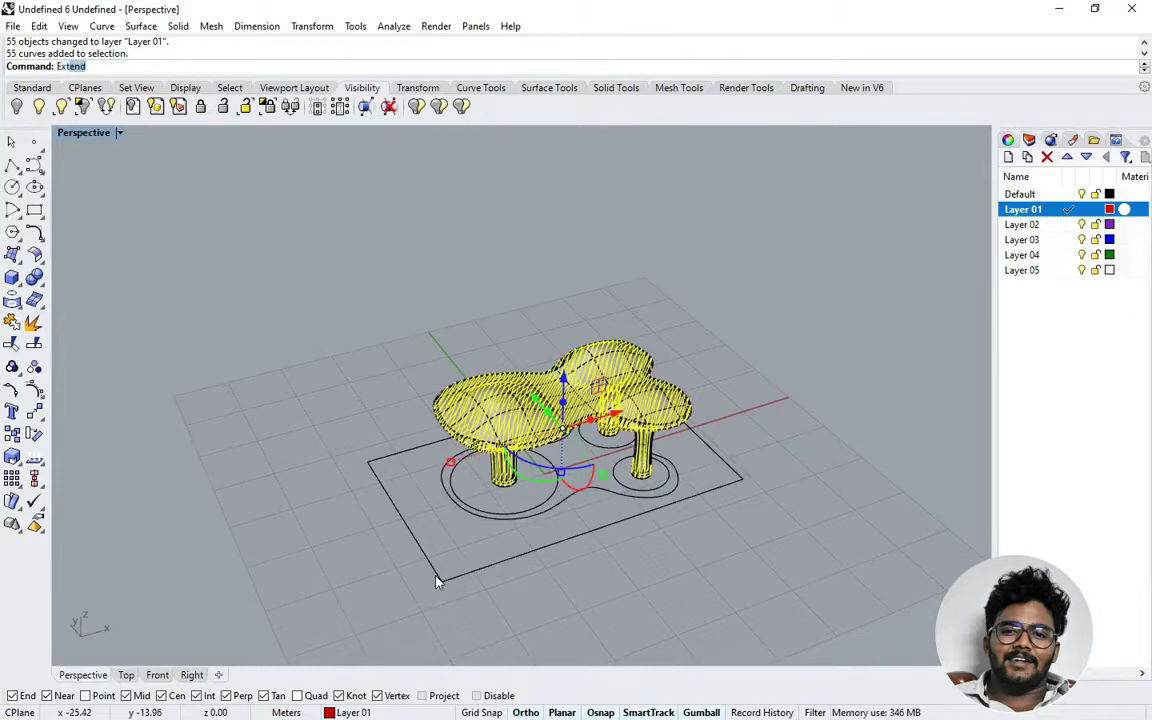
type("tru")
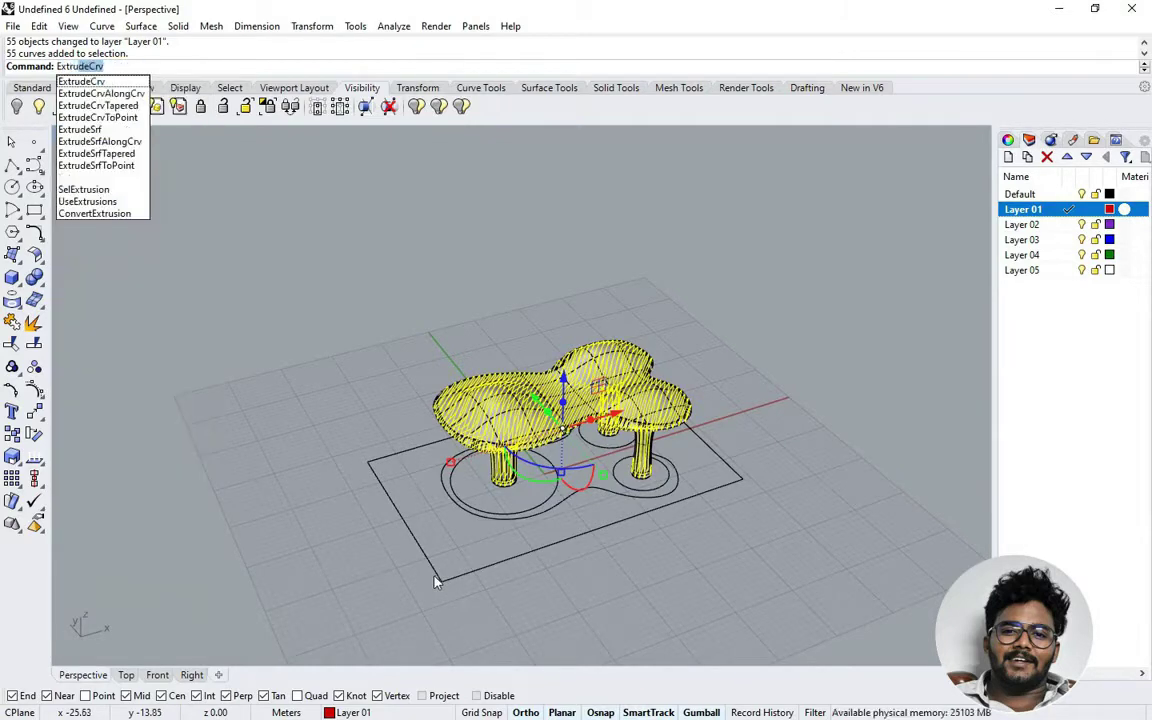
key("Return")
left_click(268, 67)
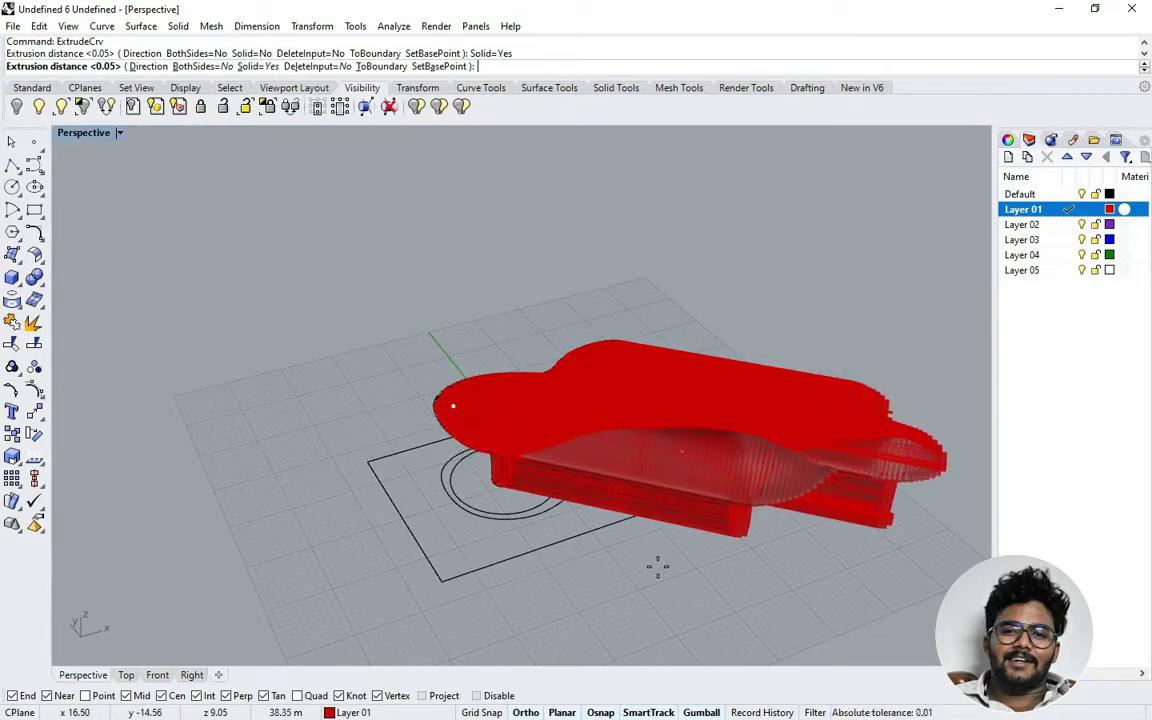
type("0.5")
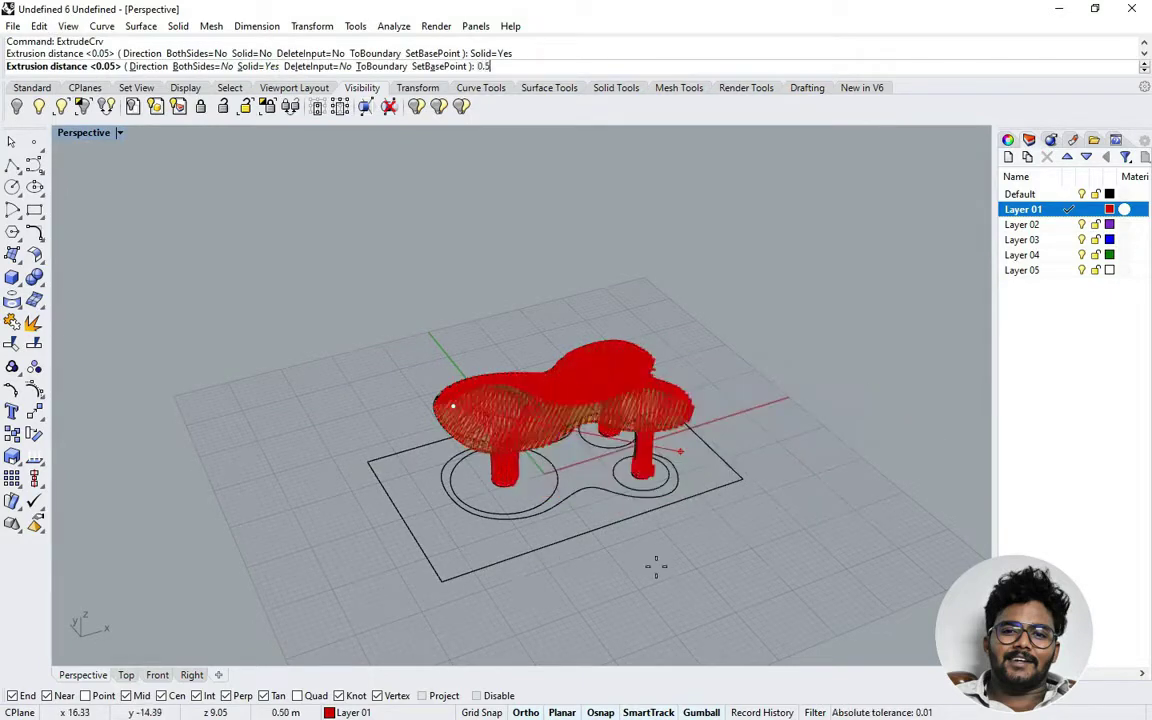
key("BackSpace")
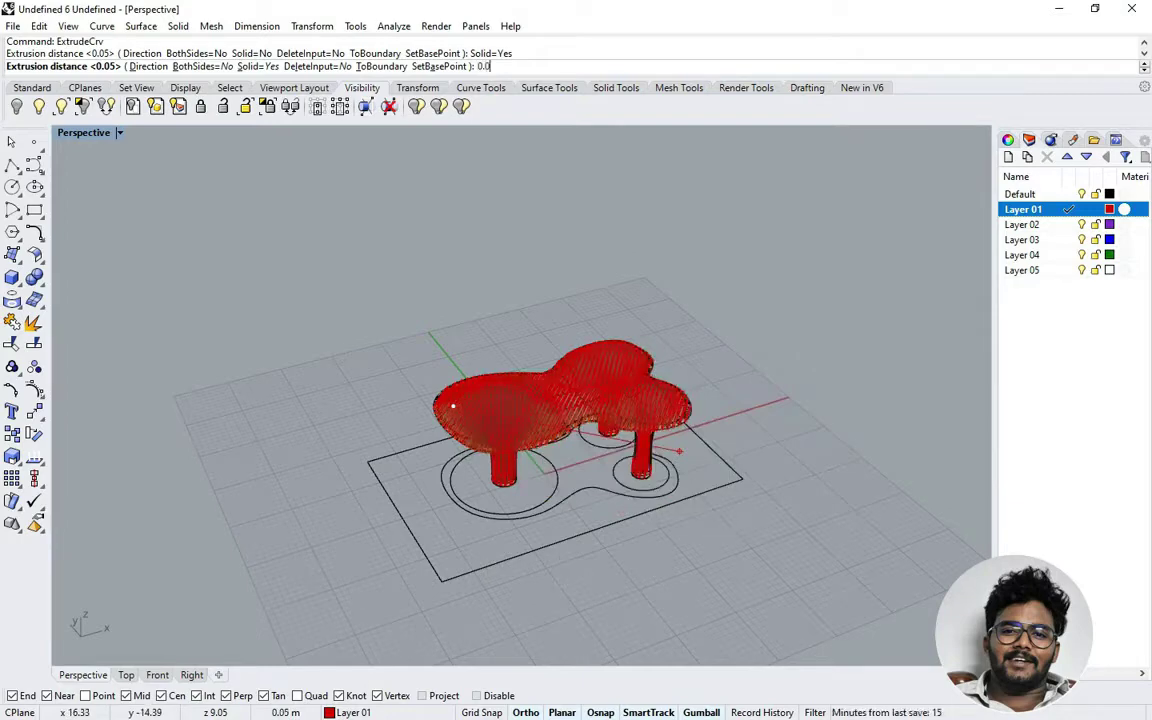
key("Return")
left_click(657, 574)
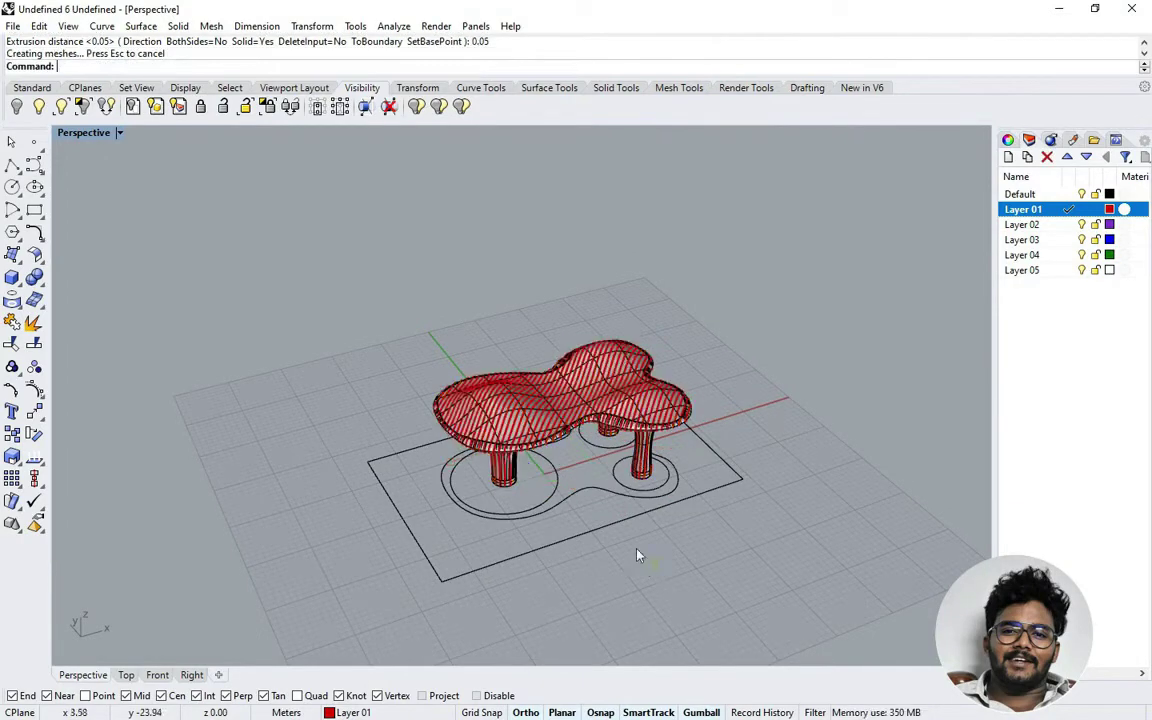
Step: Hide the Default layer so that only the extruded ribs on Layer 01 show
scroll(638, 553, "up", 10)
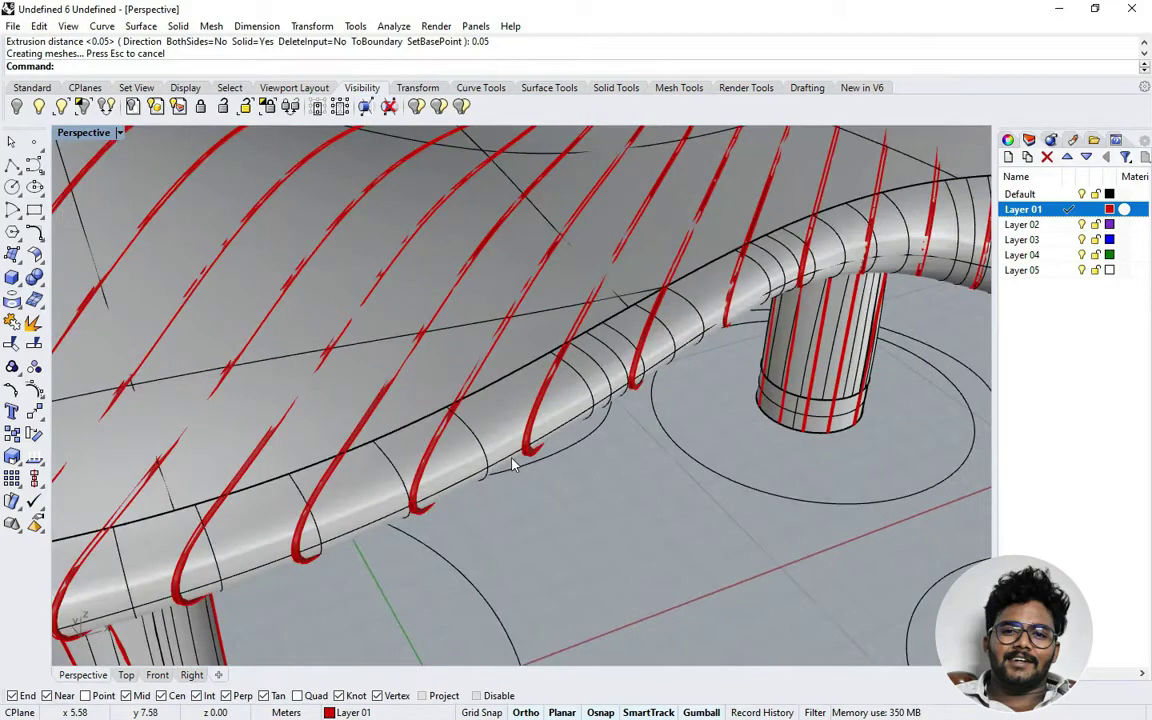
left_click(1081, 194)
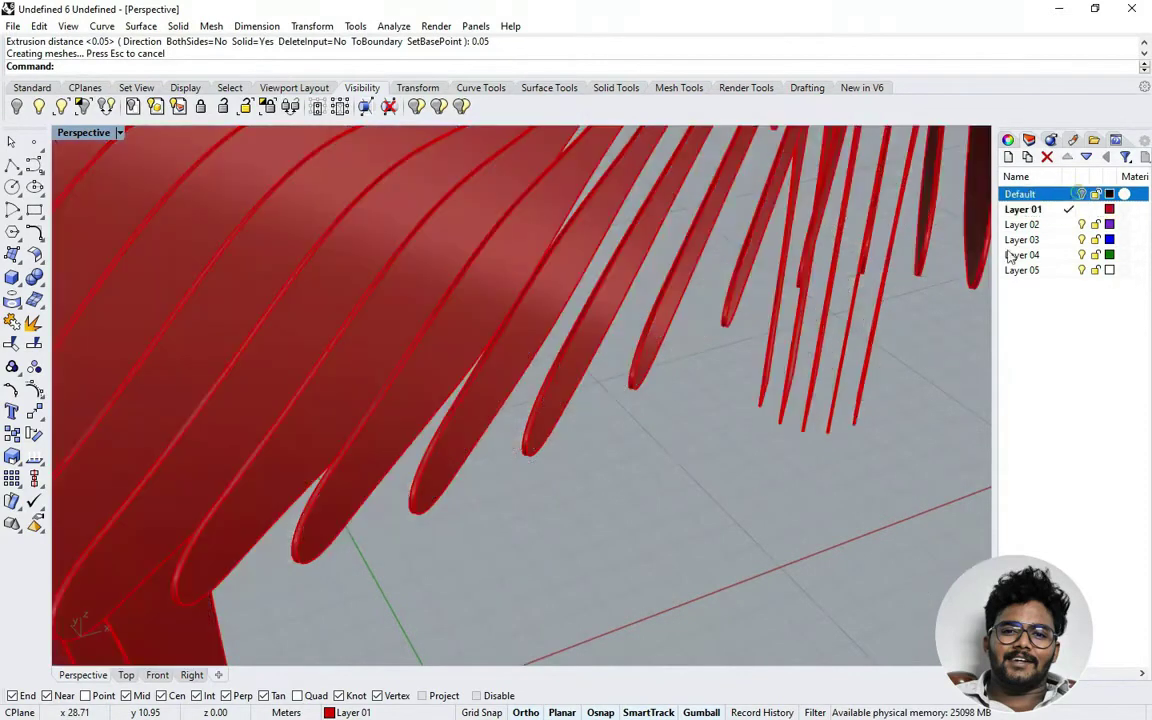
scroll(736, 334, "down", 12)
right_click_drag(738, 334, 729, 289)
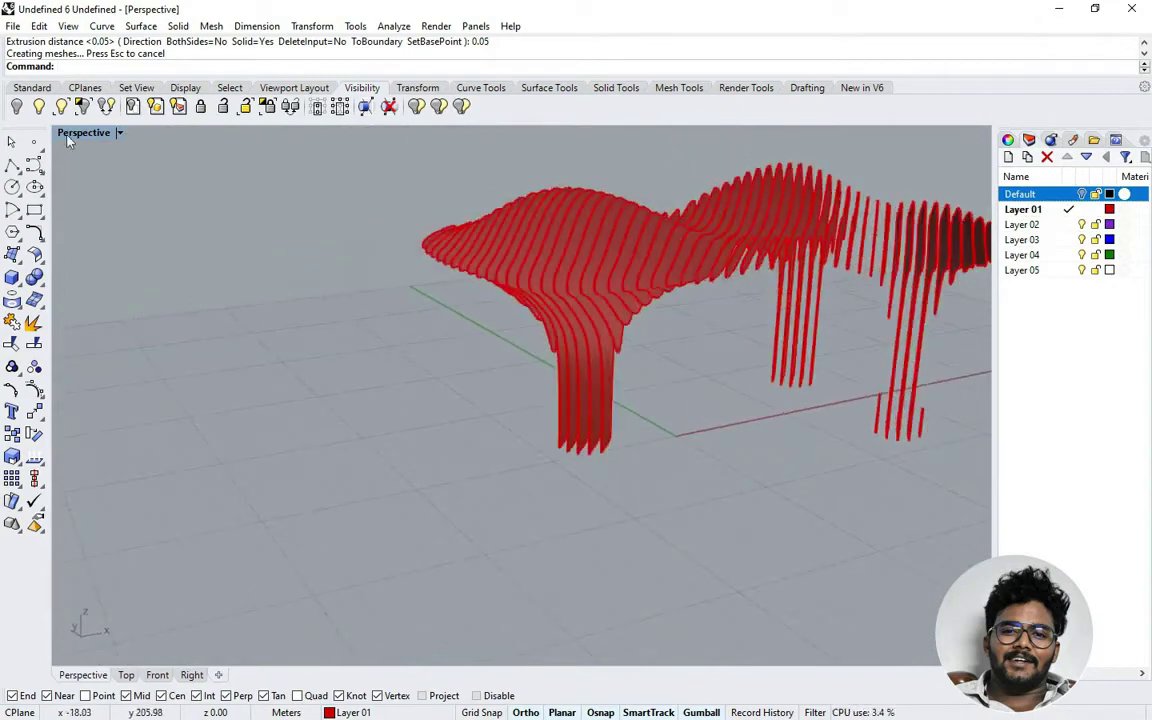
Step: Preview the extruded ribs in Rendered display mode from several angles, then return the perspective view to Shaded
left_click(123, 137)
left_click(110, 208)
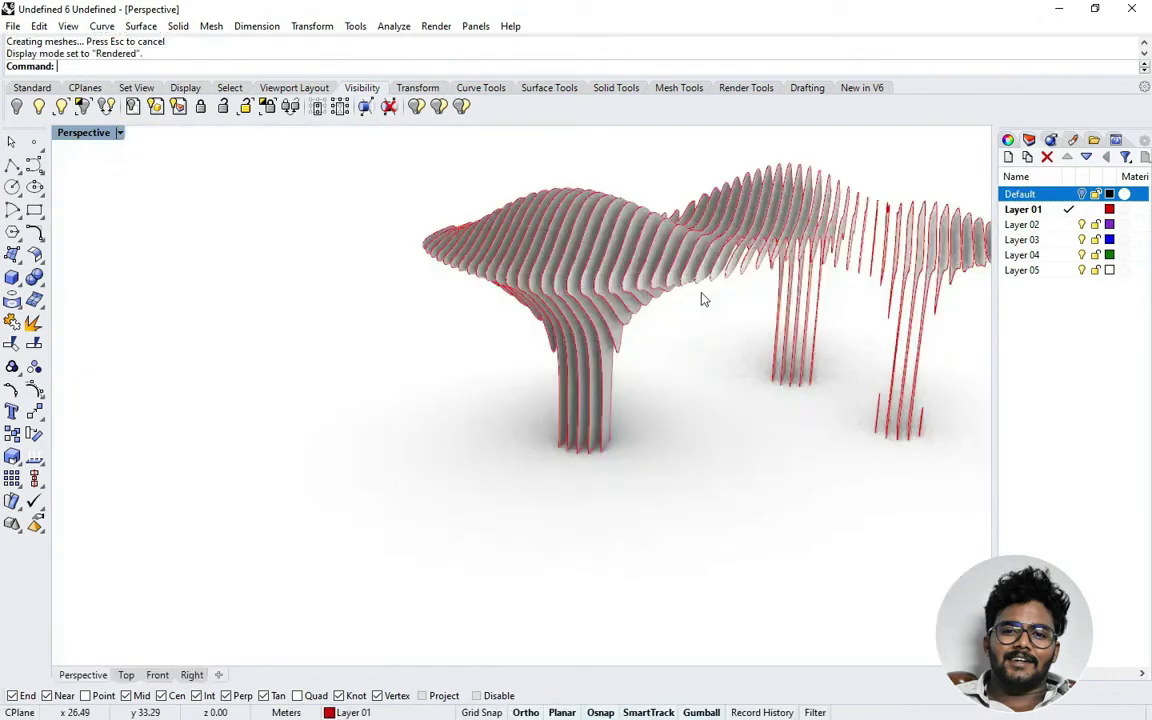
right_click_drag(575, 283, 697, 275)
scroll(697, 275, "up", 3)
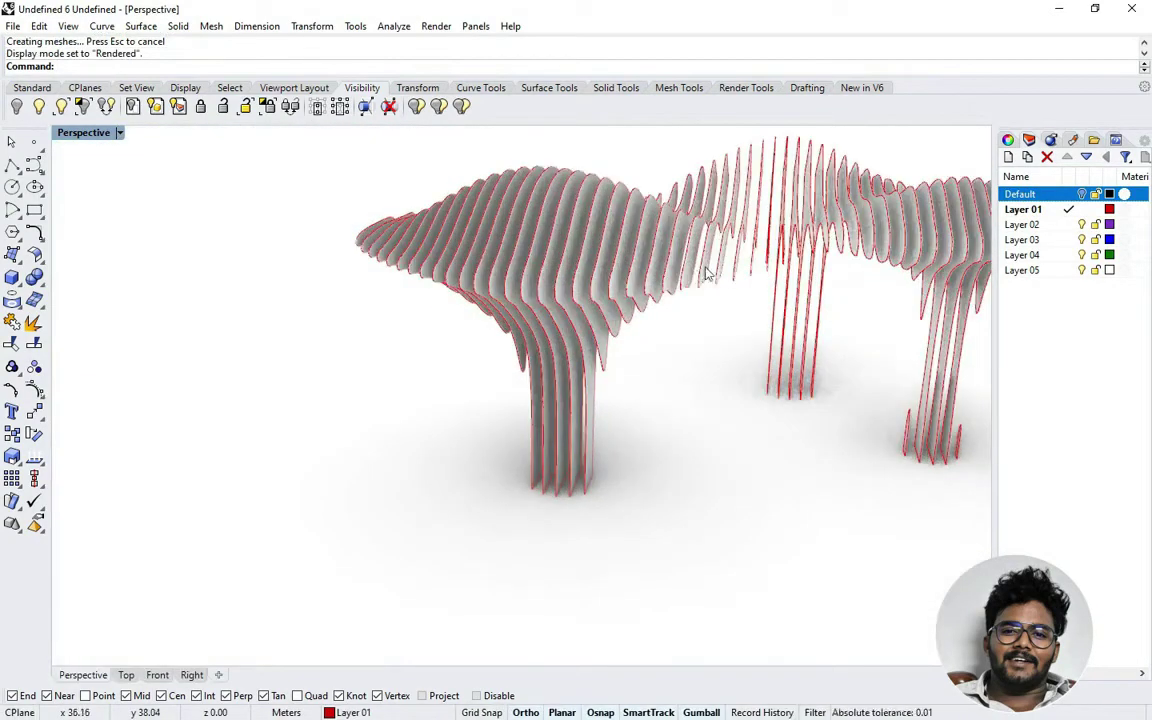
scroll(533, 305, "down", 5)
right_click_drag(534, 308, 572, 276)
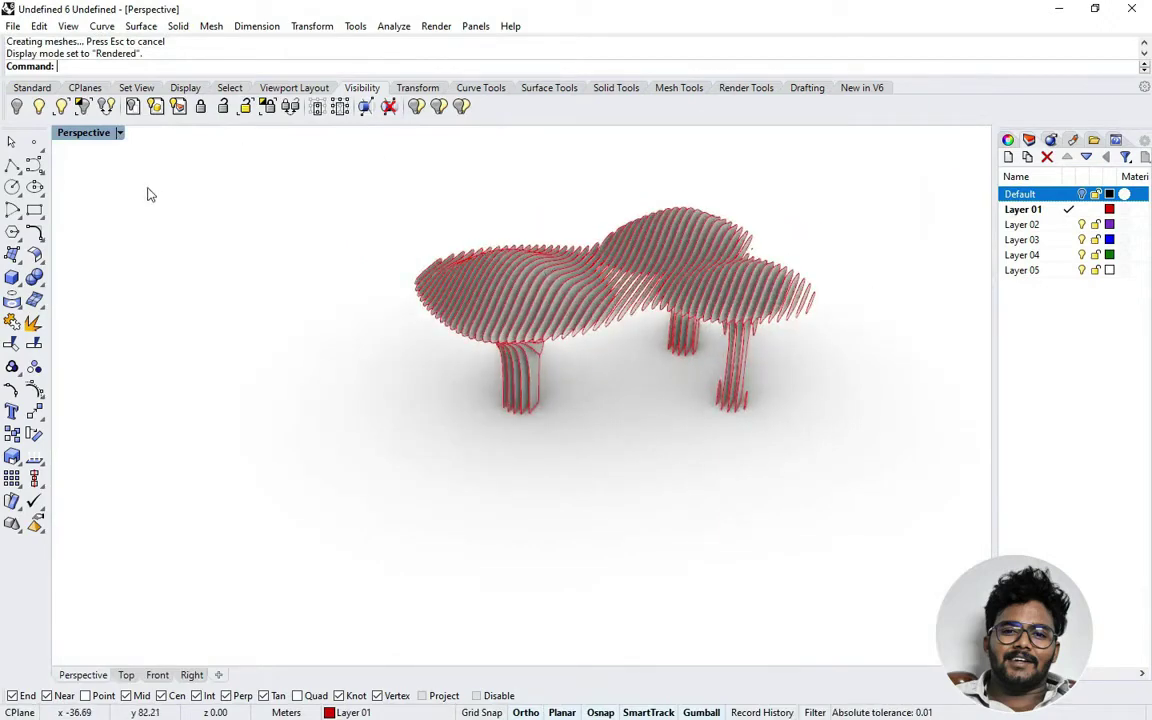
left_click(1081, 194)
left_click(1081, 194)
left_click(119, 133)
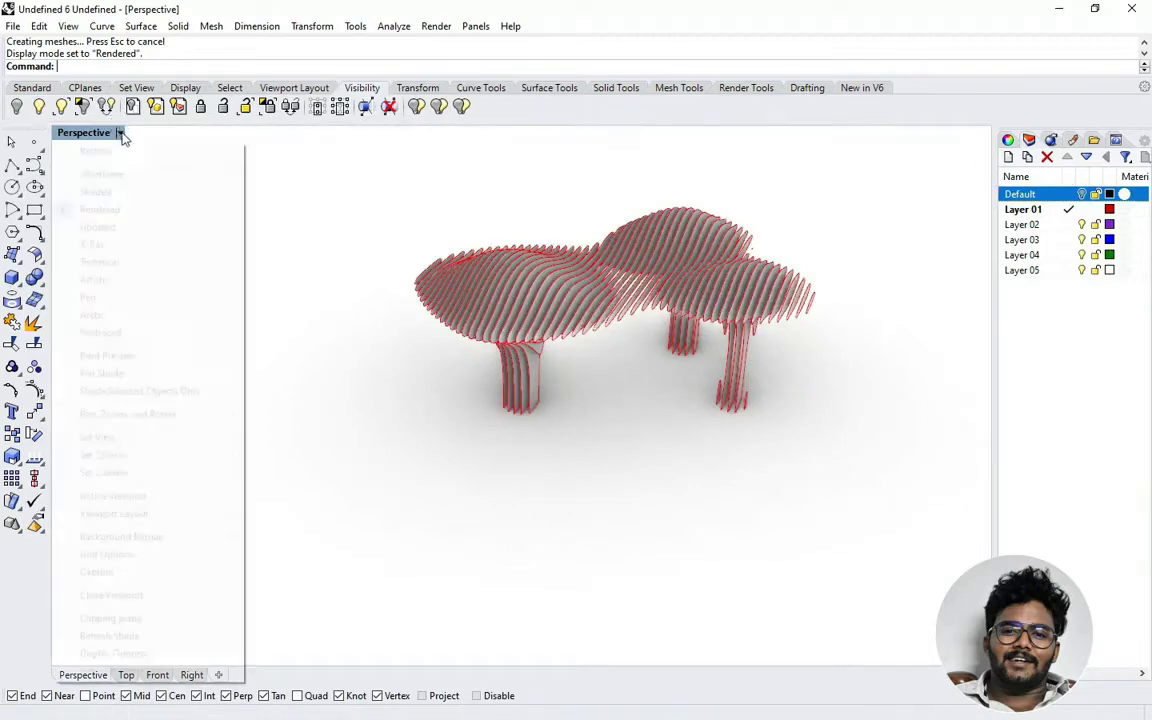
left_click(97, 191)
right_click_drag(675, 355, 748, 451)
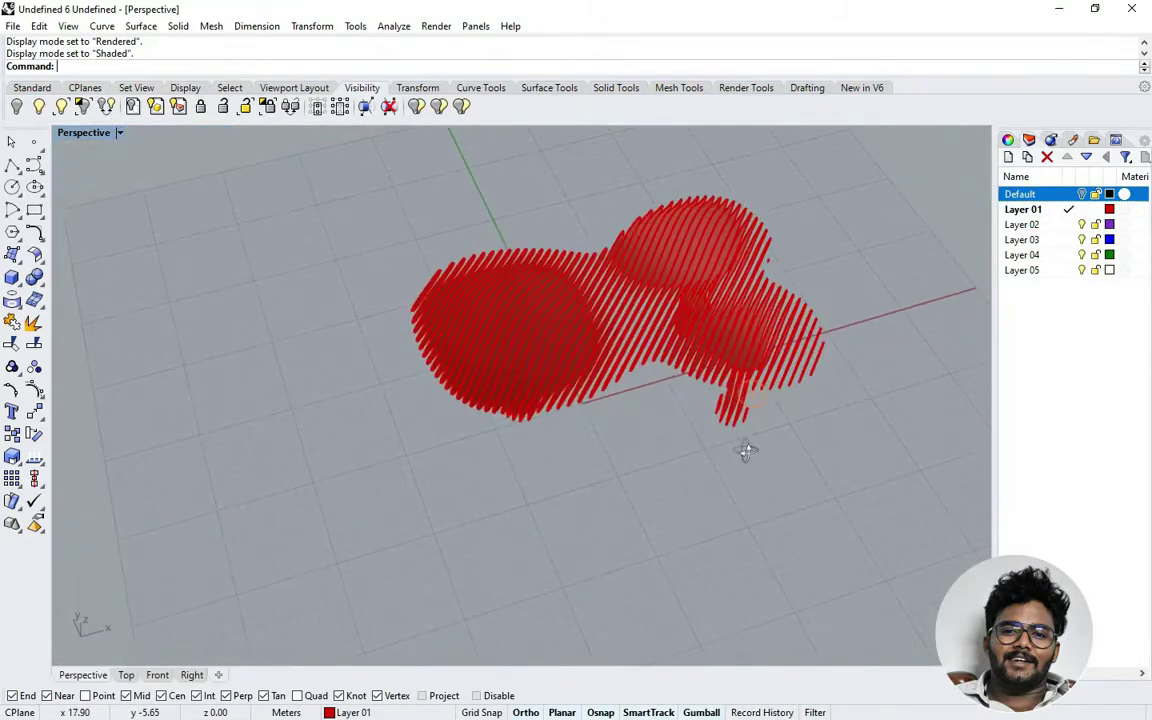
scroll(748, 451, "up", 2)
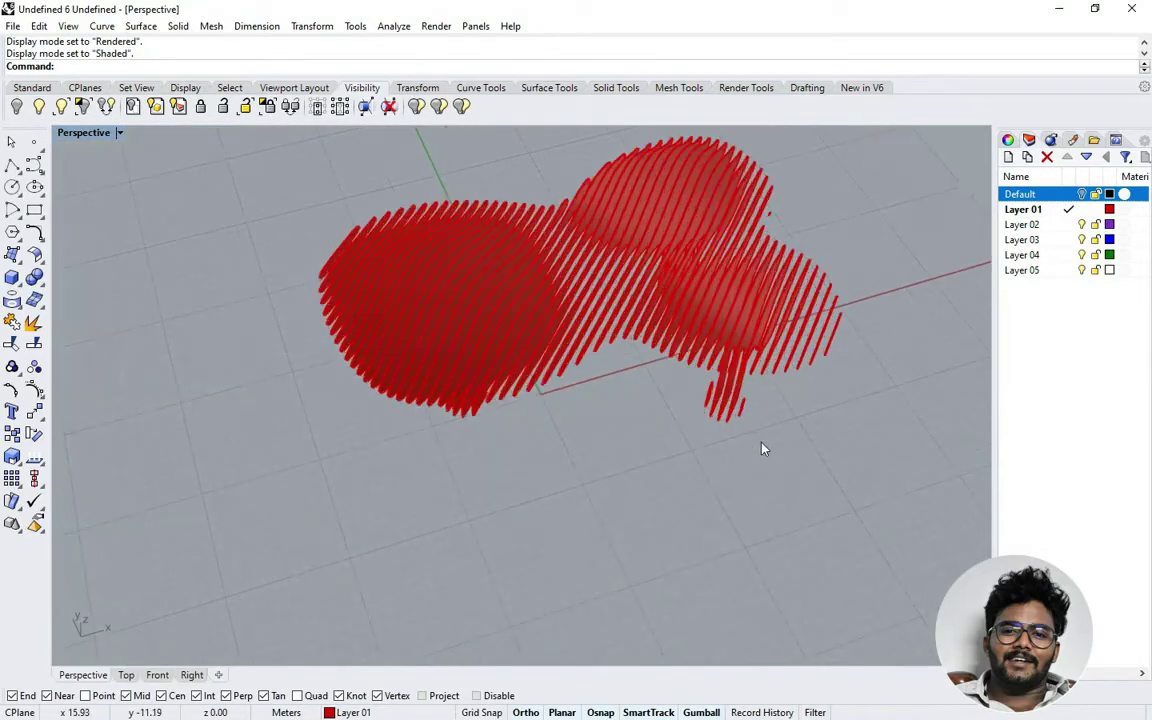
Step: Make Layer 02 current, hide the ribs on Layer 01, and show the Default layer with the canopy solid again
left_click(1069, 225)
left_click(1081, 209)
left_click(1081, 194)
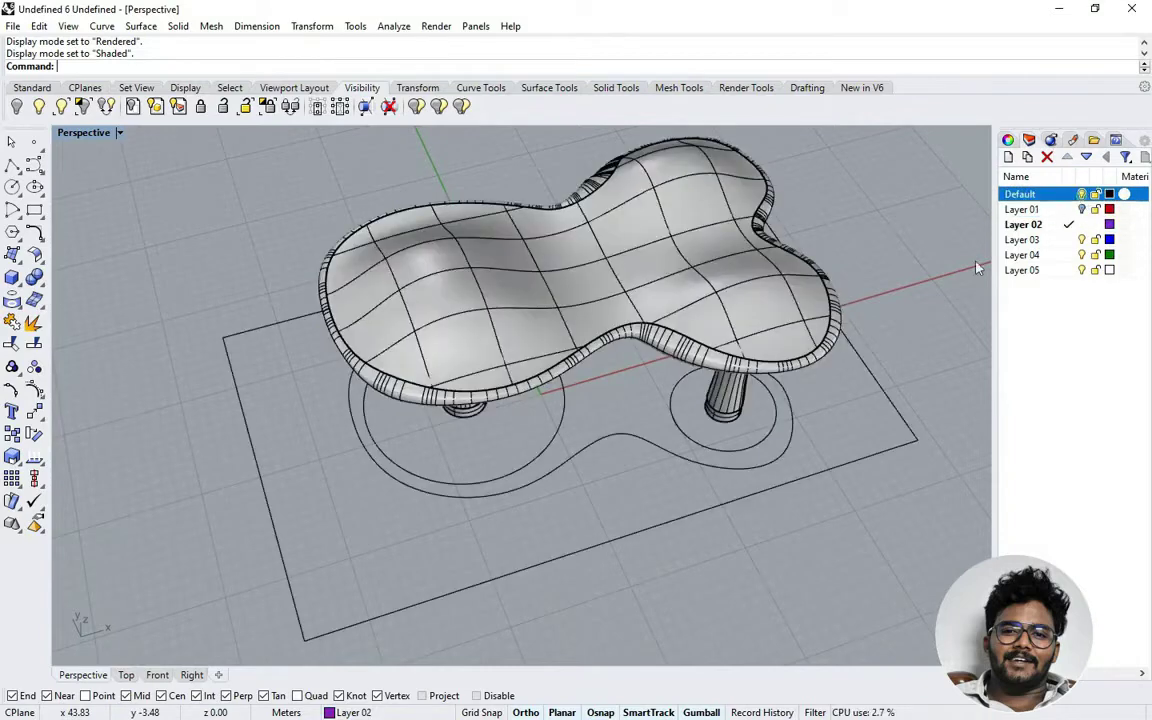
scroll(746, 352, "down", 2)
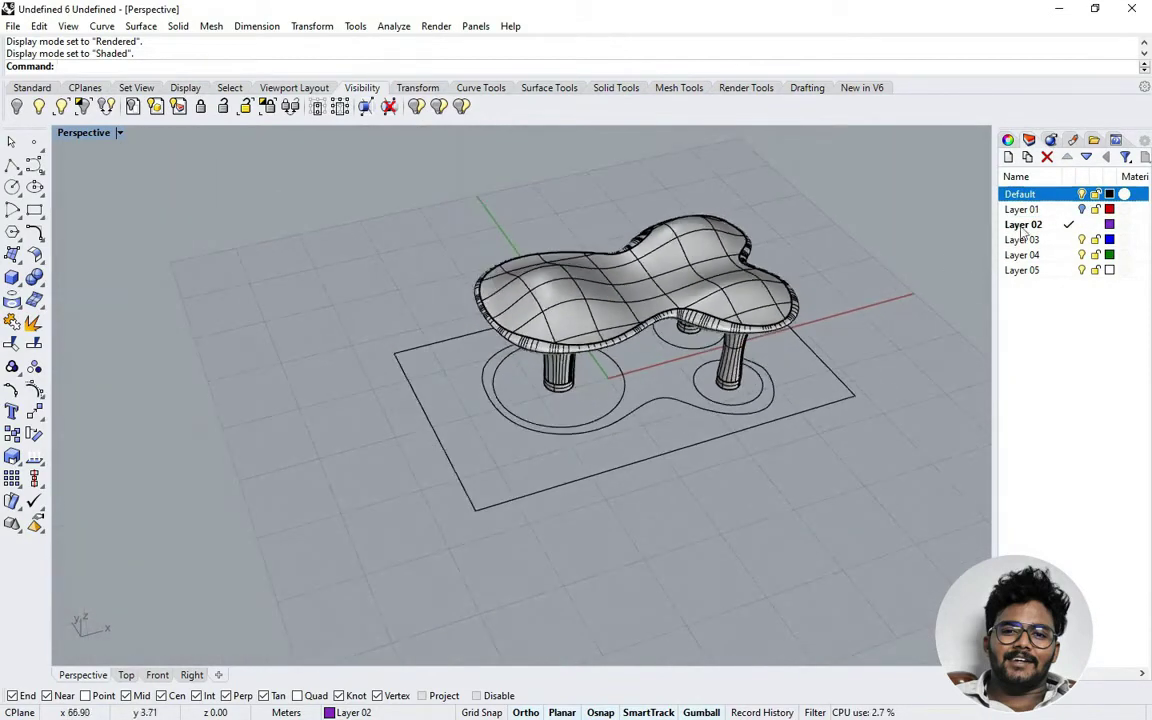
right_click_drag(668, 551, 610, 476)
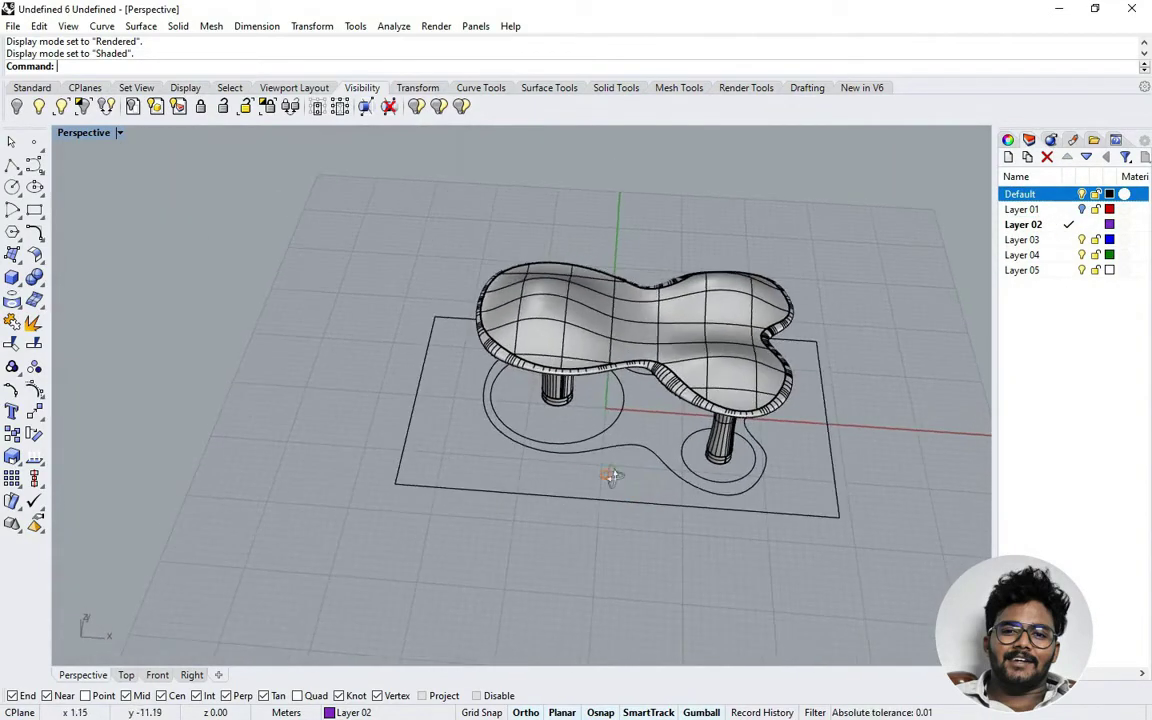
Step: With Default as current layer, contour the canopy-and-columns solid from the rectangle's front-left corner, perpendicular to a 45° direction, at 0.75 m spacing
type("COn")
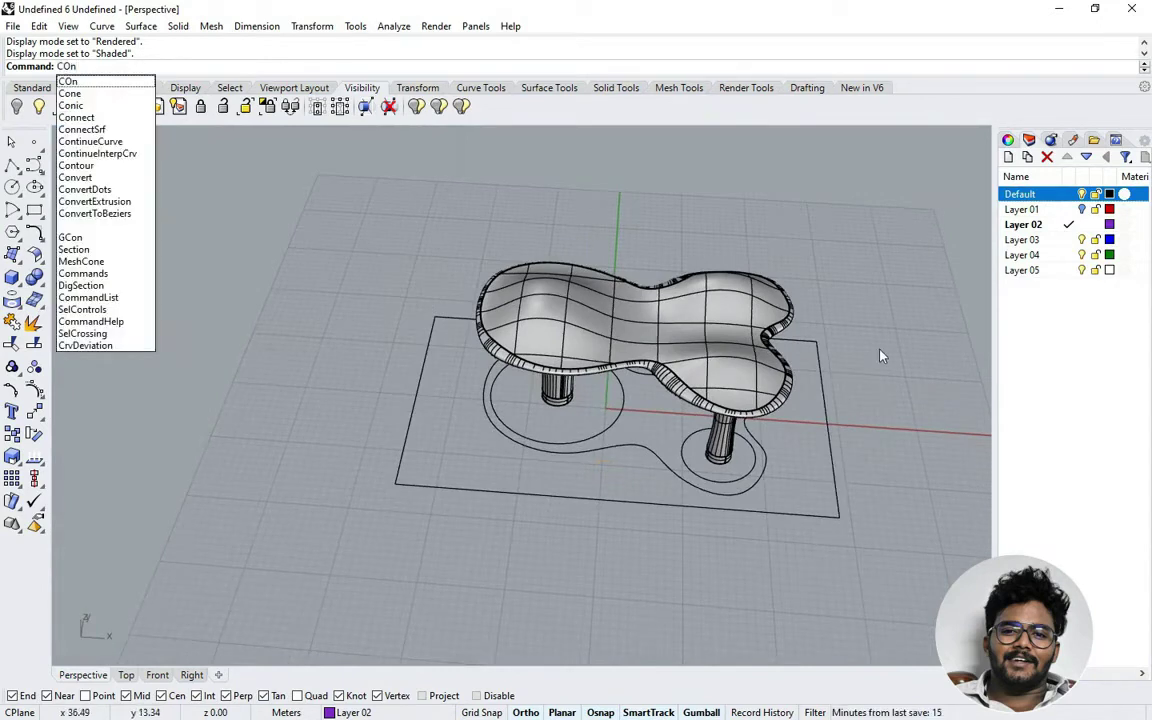
left_click(1068, 195)
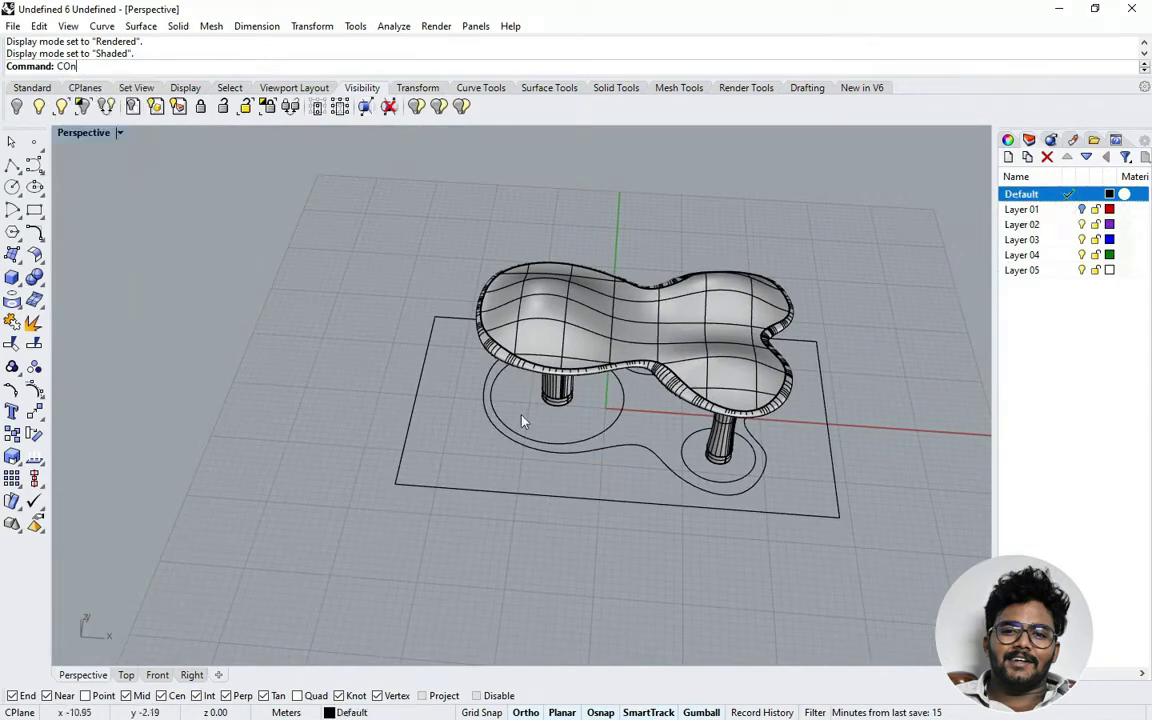
type("tour")
key("Return")
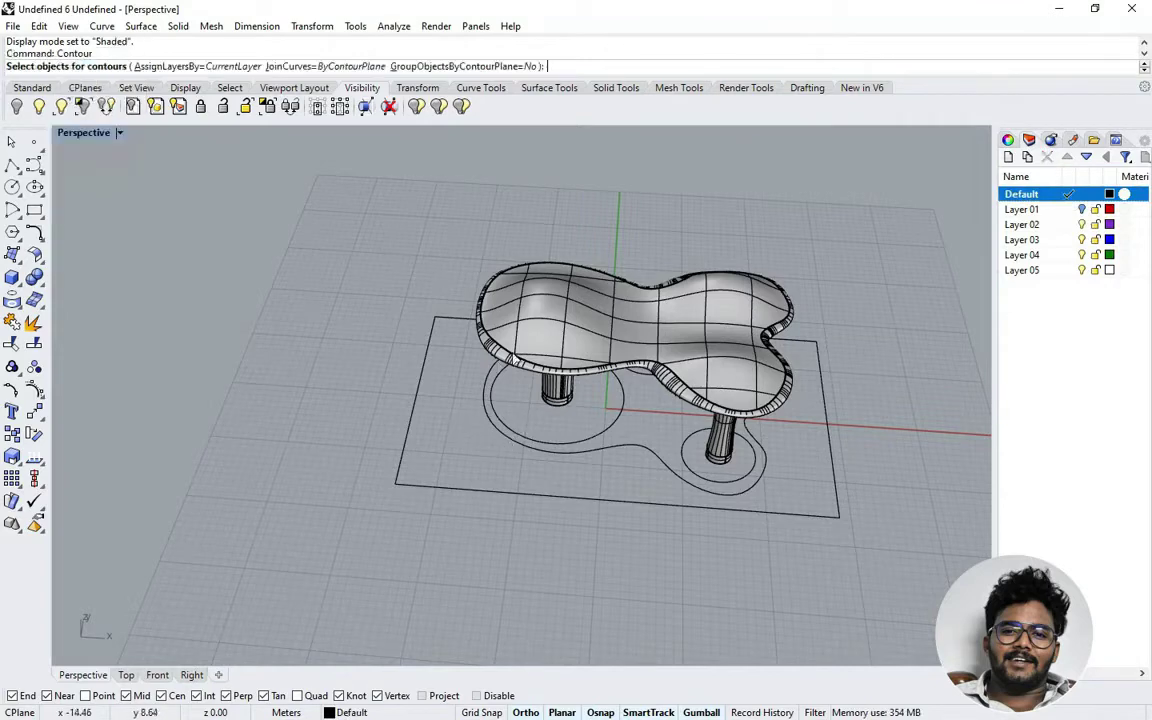
left_click(557, 355)
right_click_drag(557, 355, 491, 361)
key("Return")
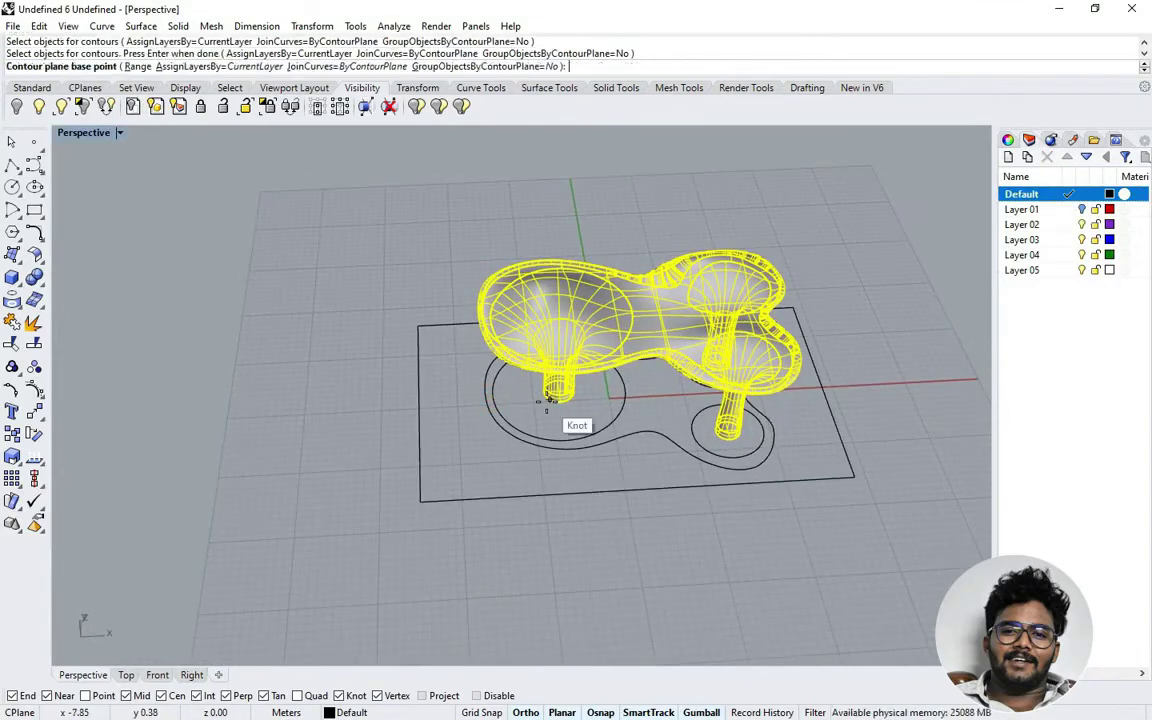
left_click(420, 500)
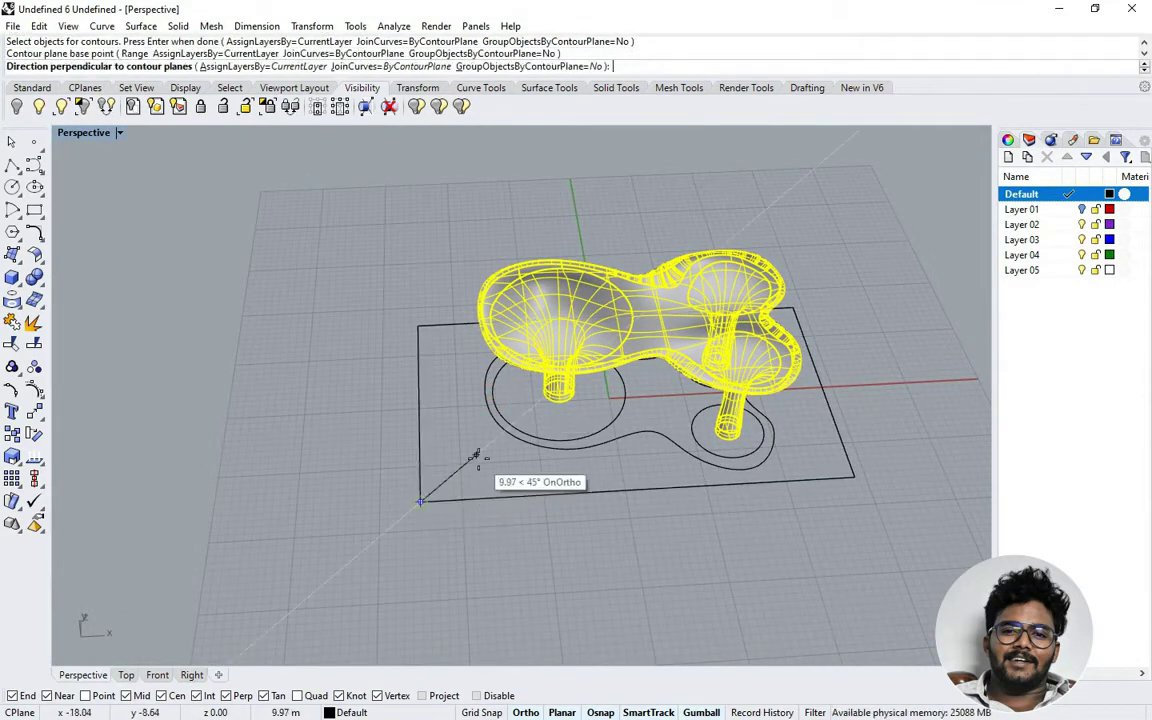
left_click(478, 458)
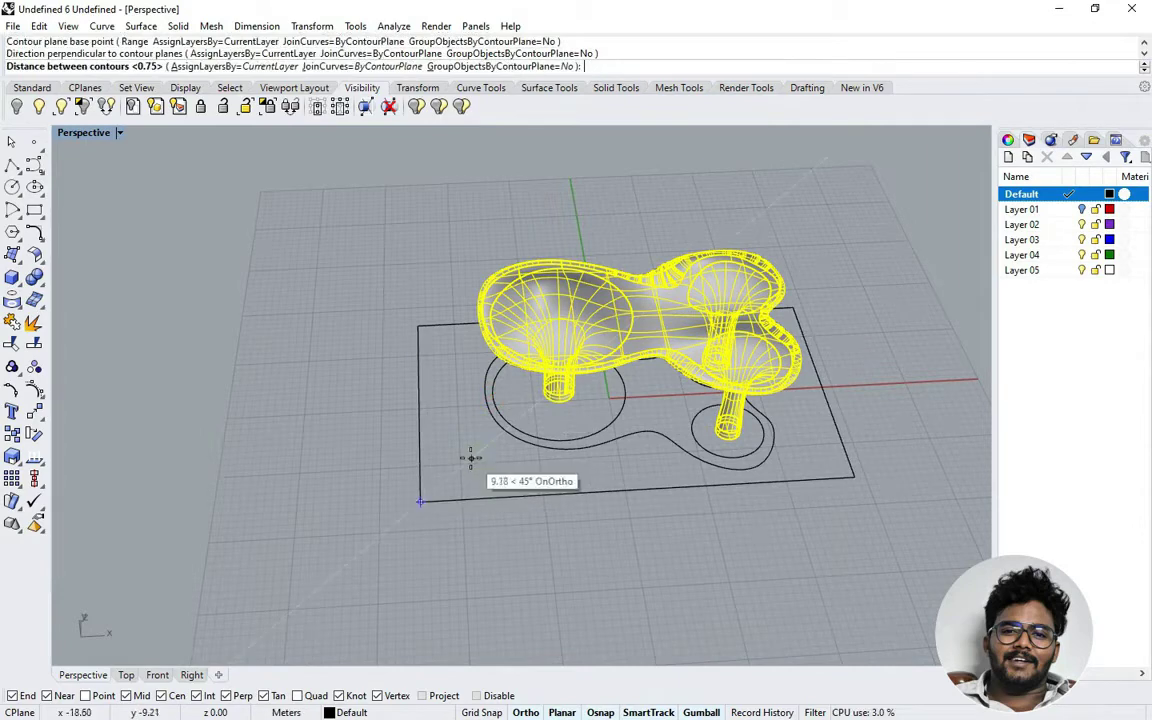
type("0.75")
key("Return")
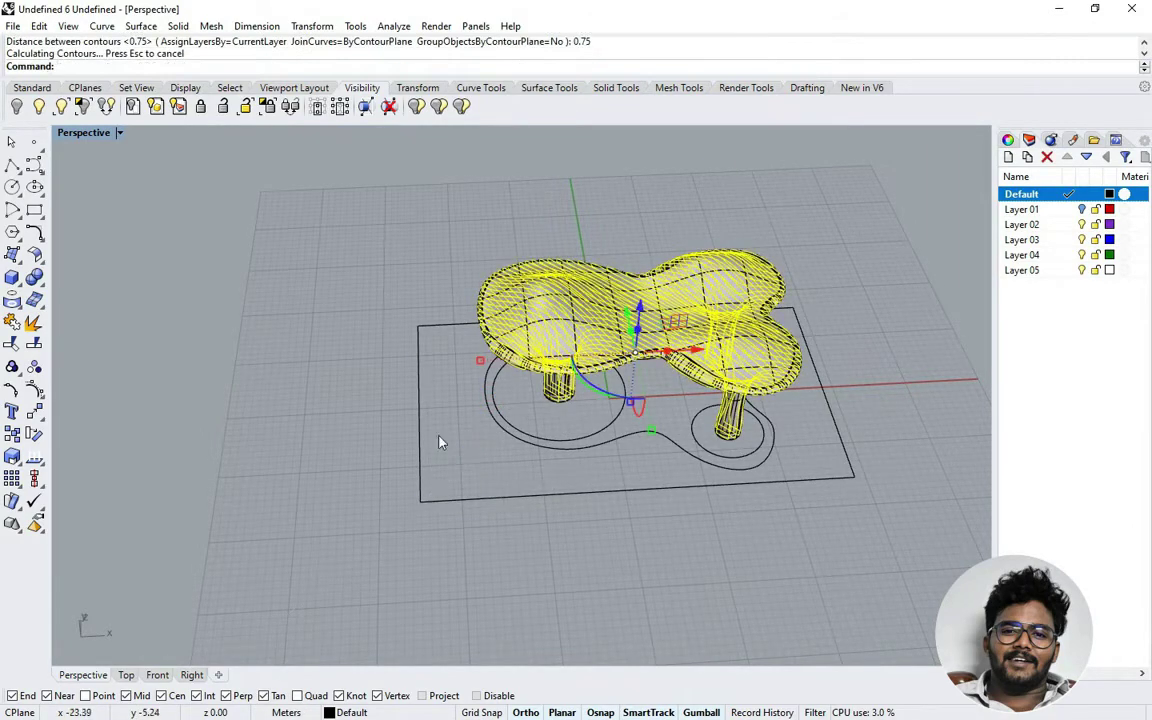
Step: Move the new contour curves to Layer 02 and make that layer current
right_click(1064, 227)
left_click(1056, 504)
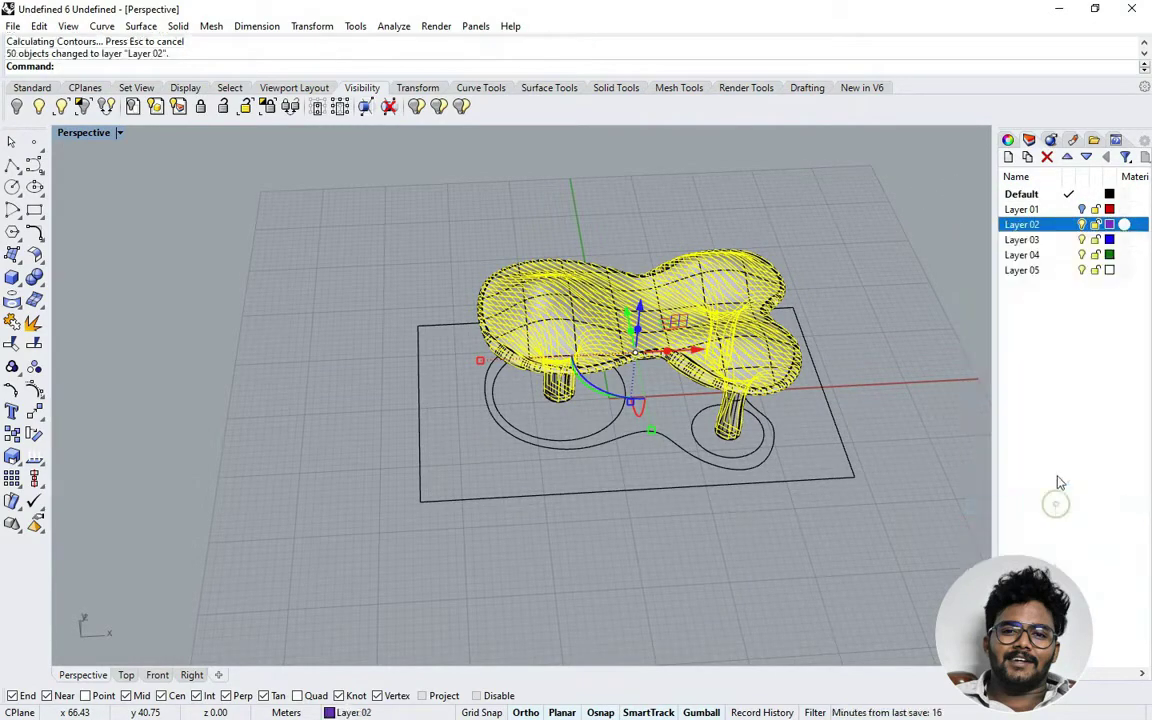
left_click(1067, 225)
Step: Hide the Default layer to check the second set of contour curves on its own, then show it again
left_click(1081, 194)
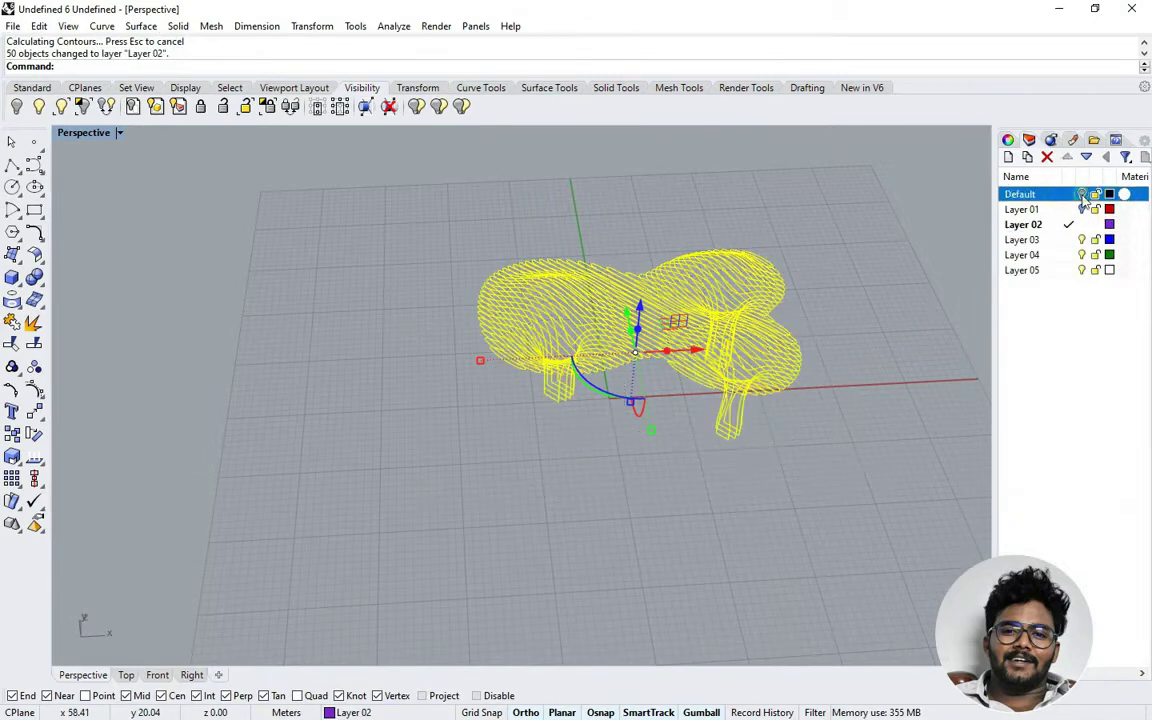
left_click(905, 257)
right_click_drag(905, 257, 852, 234)
scroll(862, 243, "up", 2)
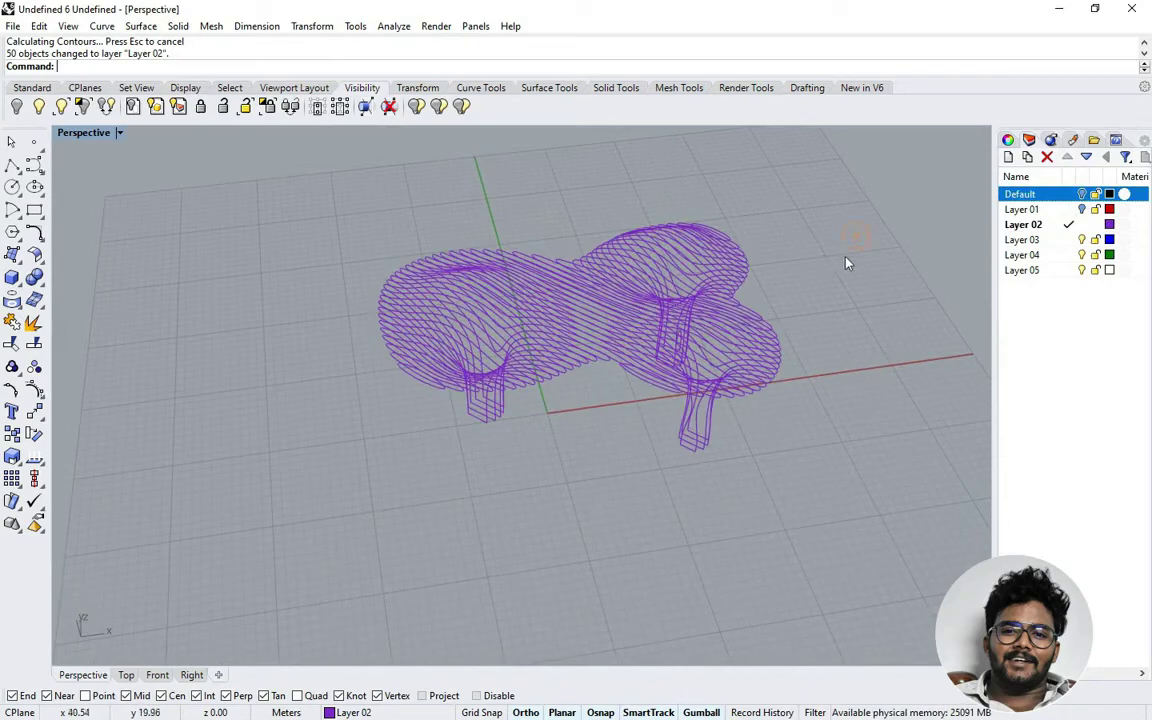
left_click(1080, 209)
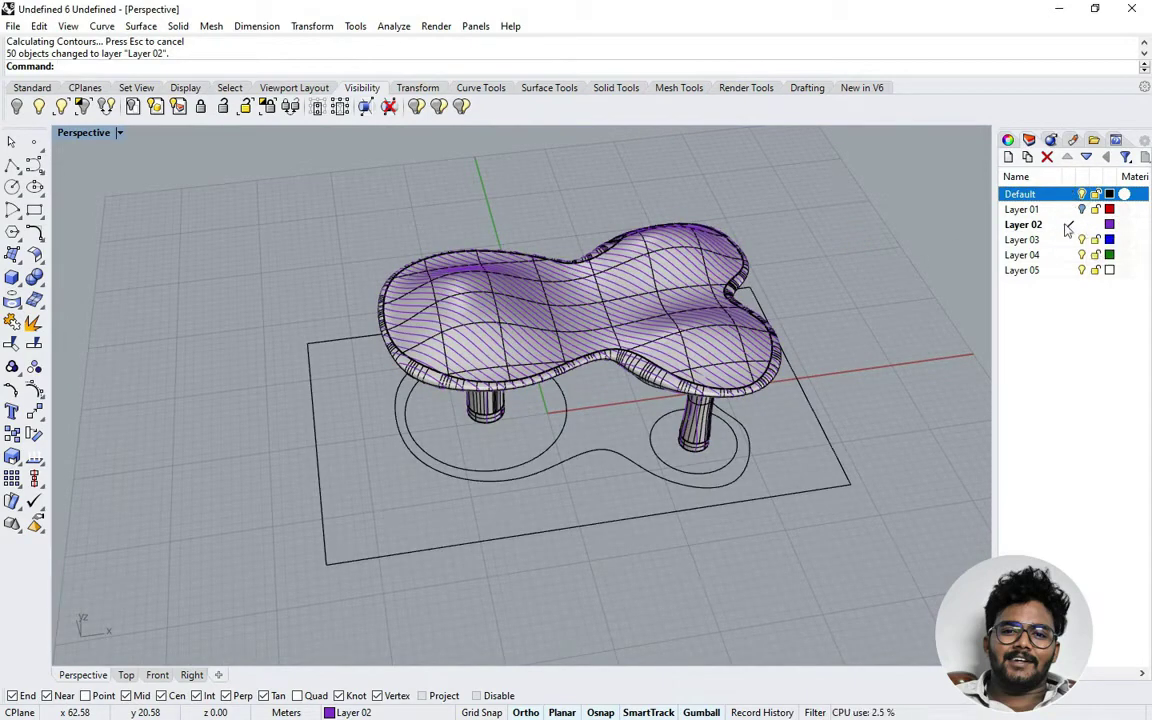
Step: Select all contour curves on Layer 02 and extrude them 0.05 m with ExtrudeCrv, keeping Solid set to Yes
right_click(1068, 226)
left_click(1040, 478)
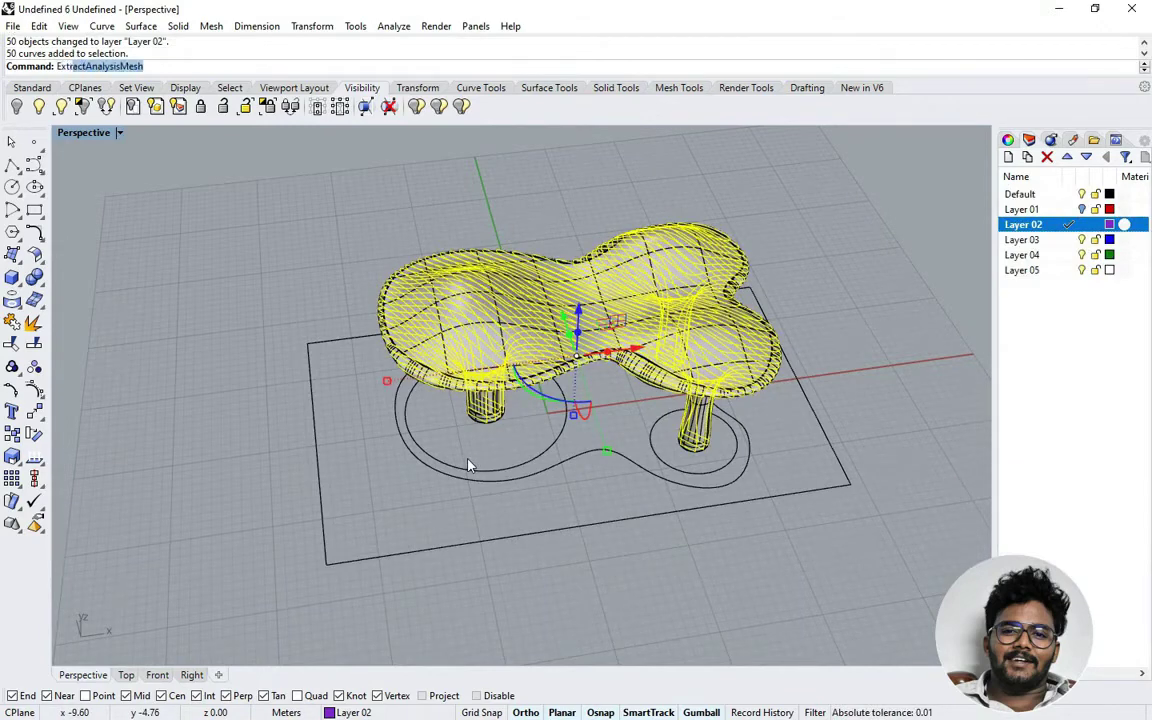
type("rudecrv")
key("Return")
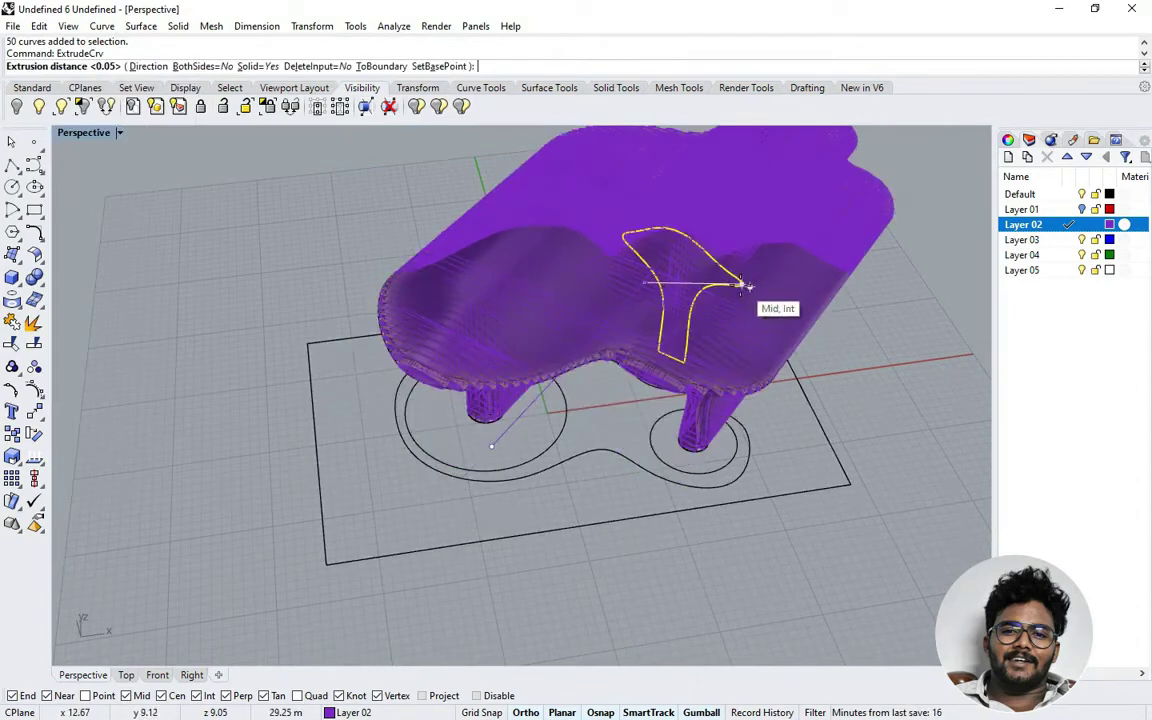
type("0.05")
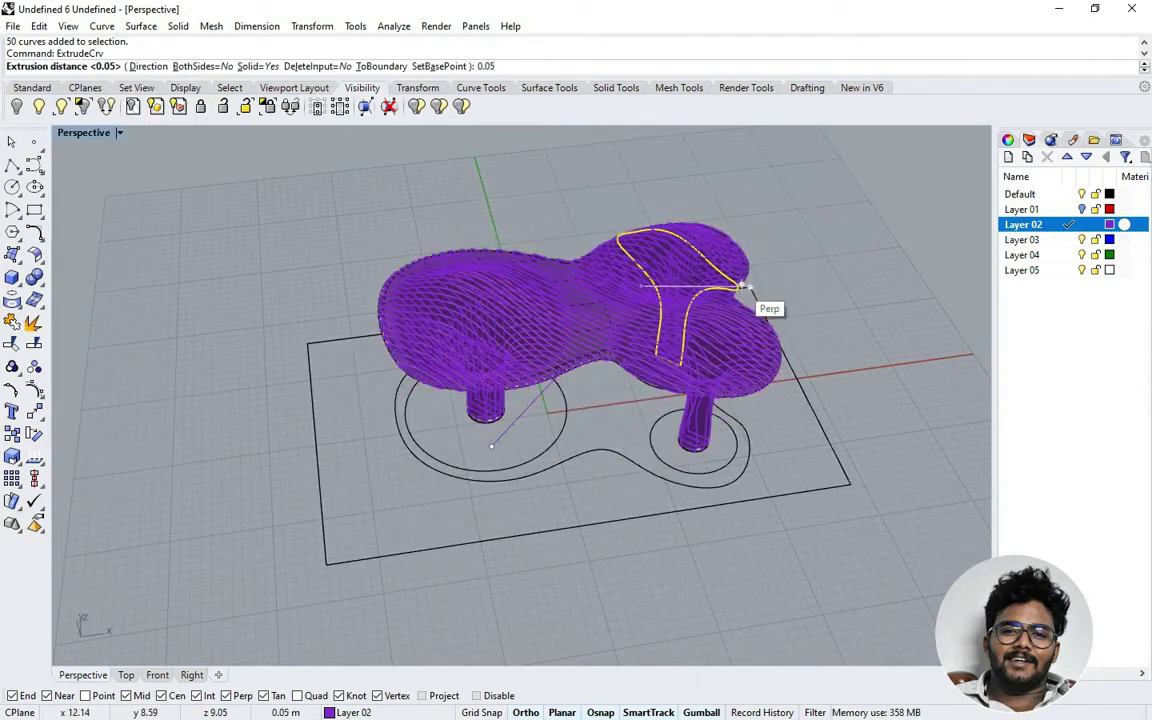
key("Return")
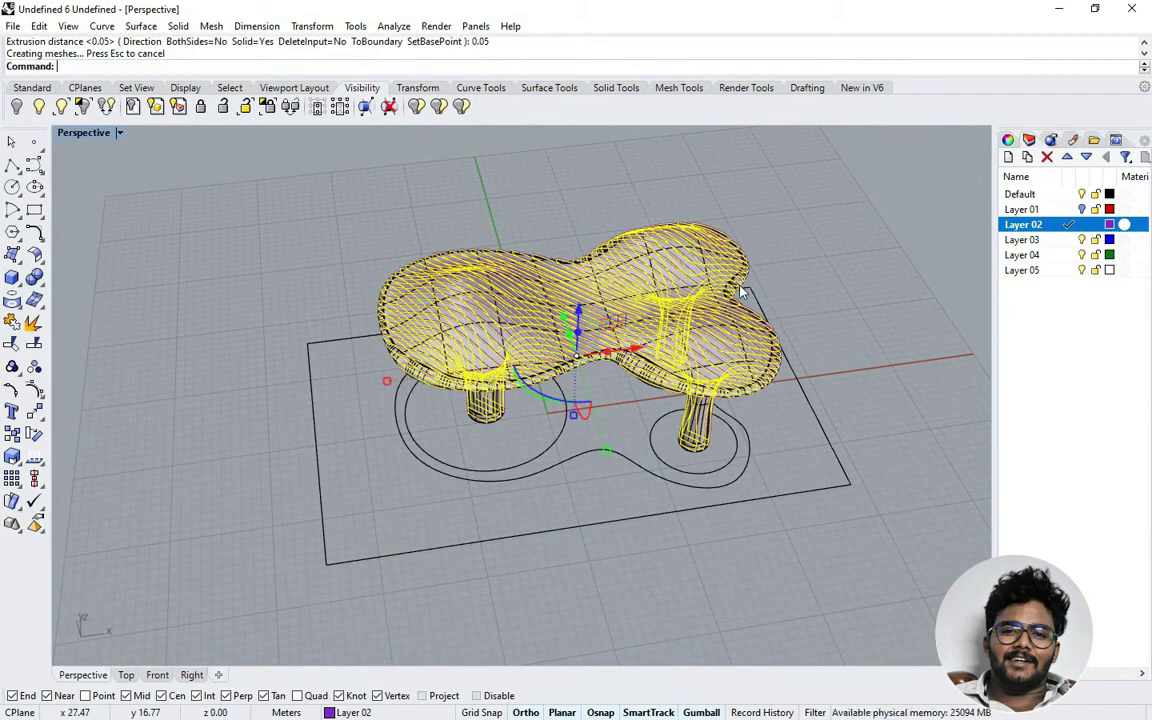
left_click(885, 291)
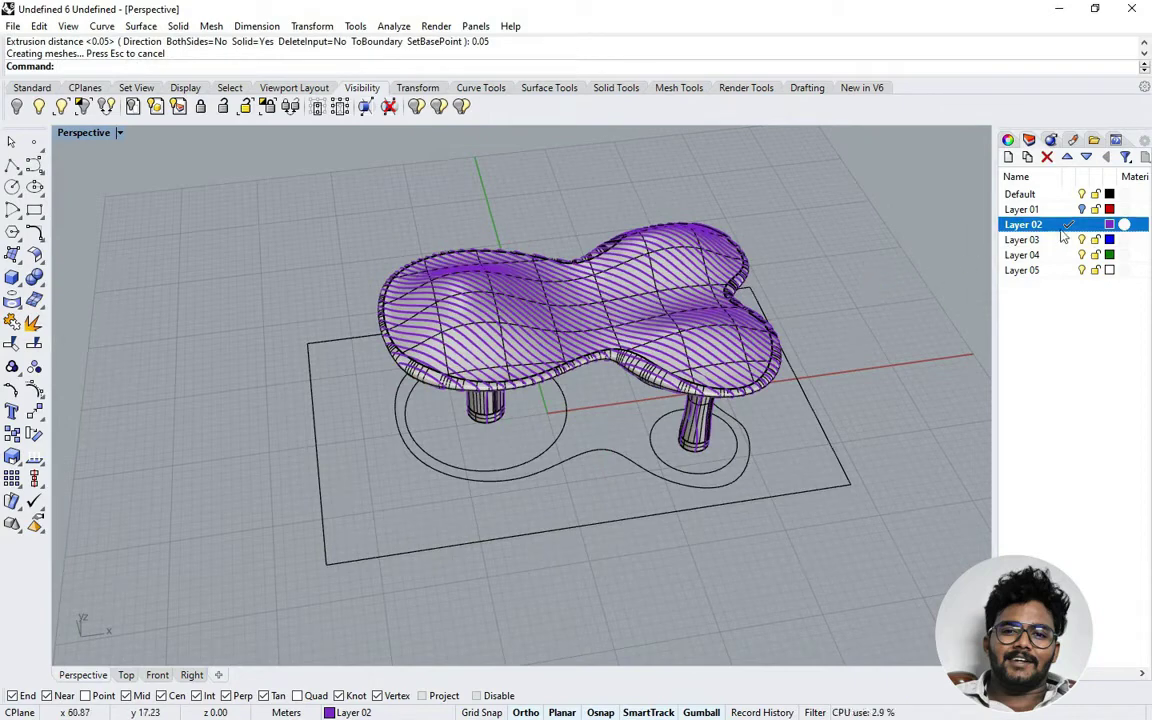
Step: Hide the Default layer and show Layer 01 so that both crossing rib sets display together
left_click(1081, 194)
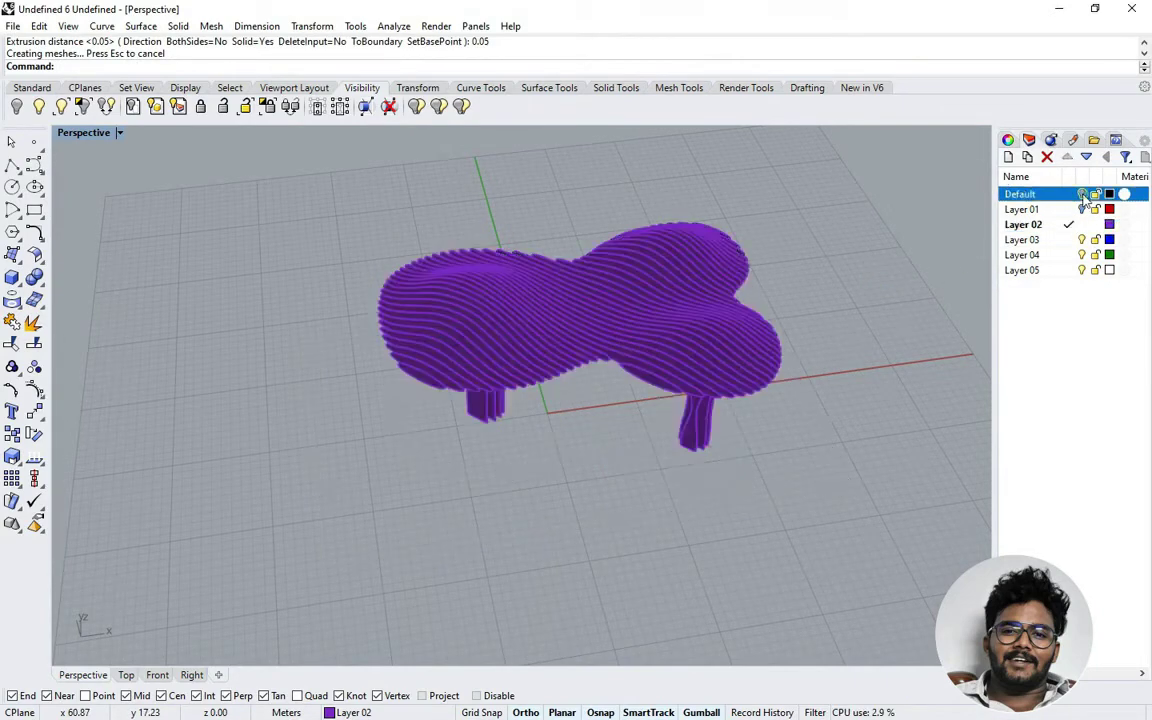
left_click(1081, 209)
right_click_drag(800, 352, 828, 296)
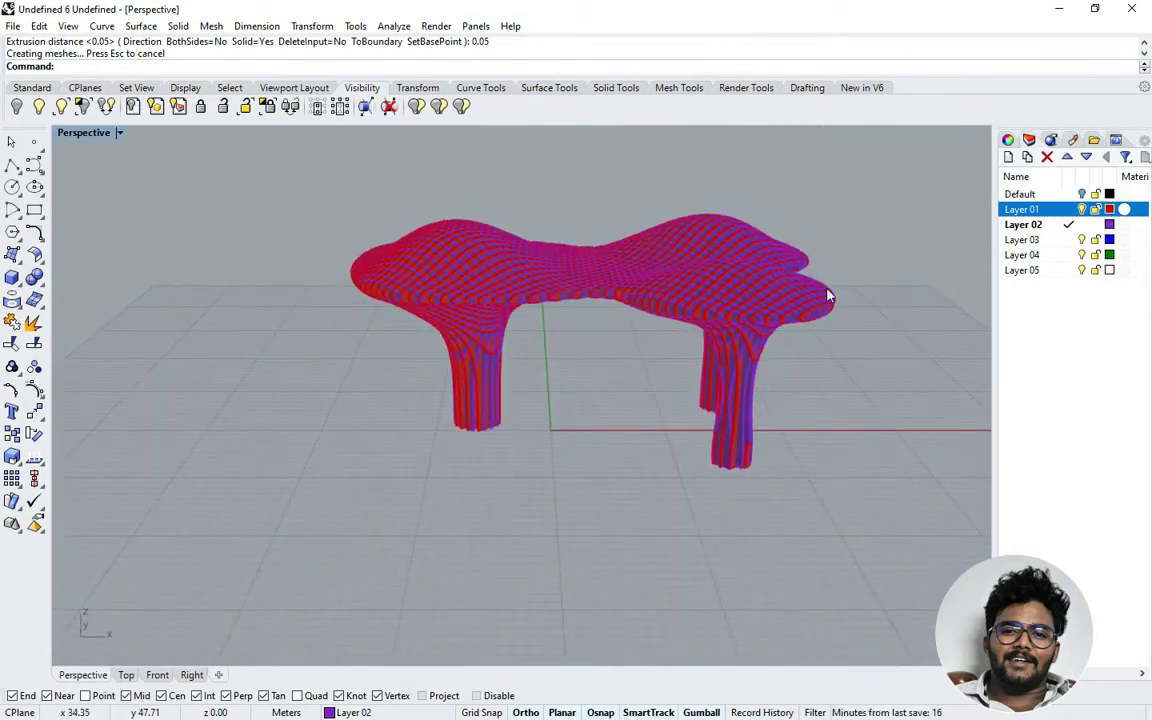
Step: Switch the perspective view to Rendered display mode for the combined rib lattice
left_click(1109, 210)
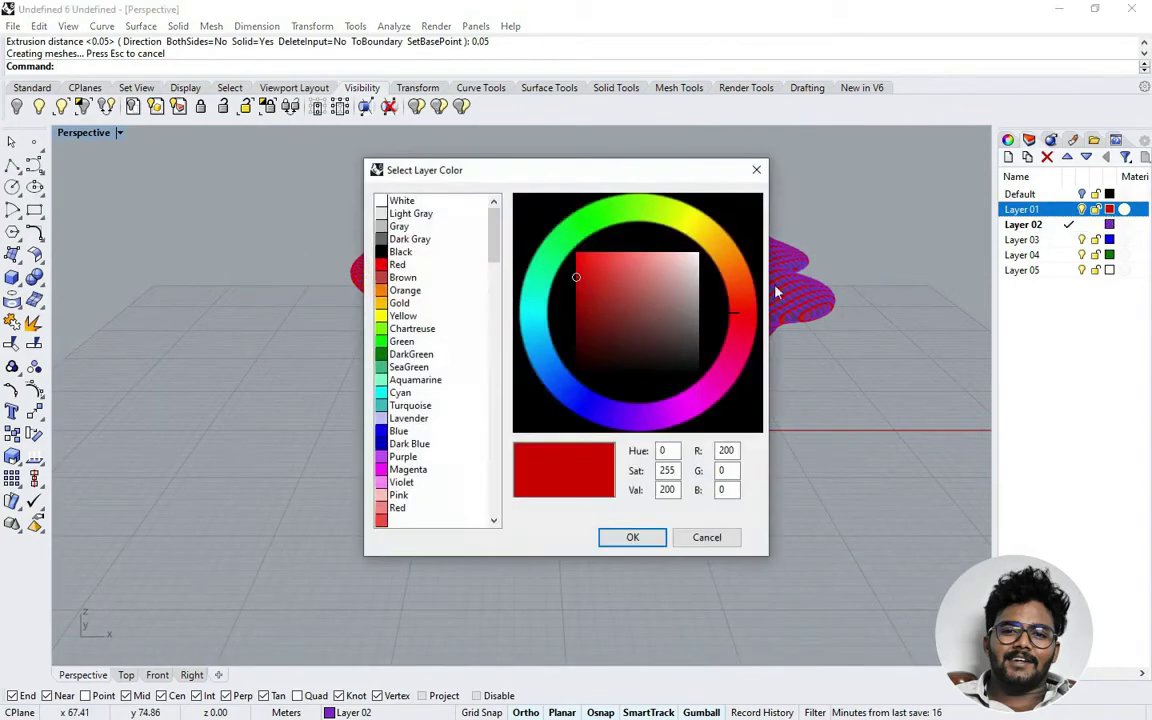
left_click(756, 170)
right_click_drag(681, 288, 742, 307)
left_click(105, 132)
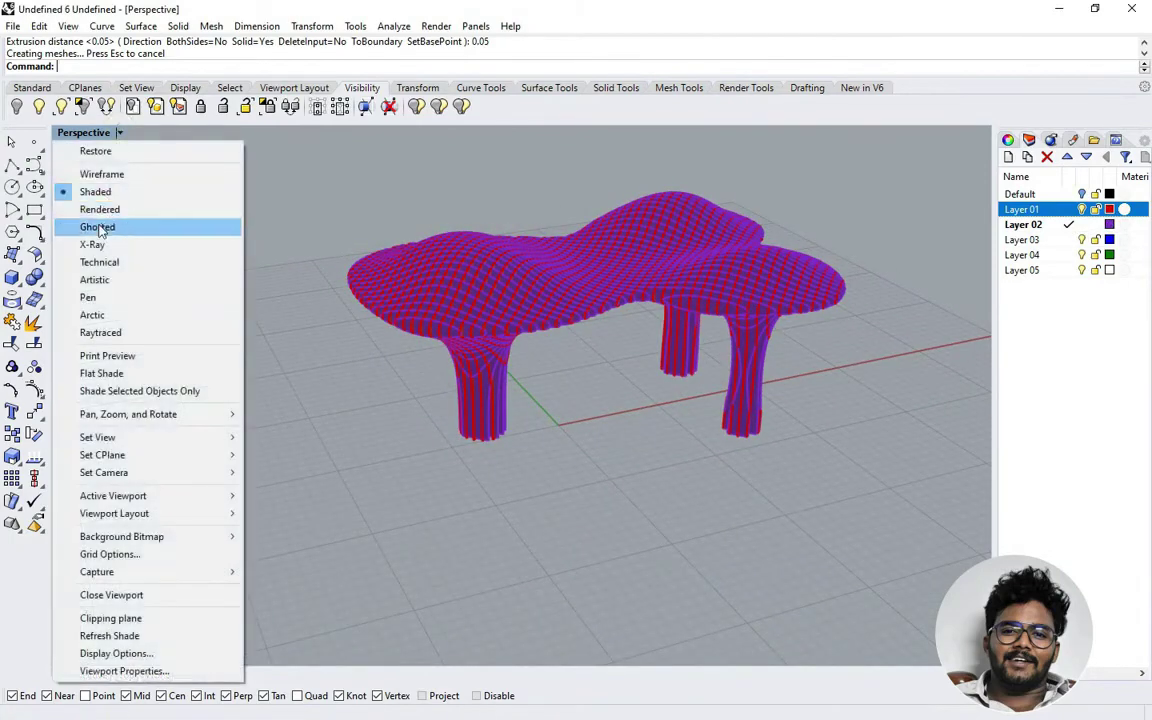
left_click(85, 209)
right_click_drag(491, 358, 558, 347)
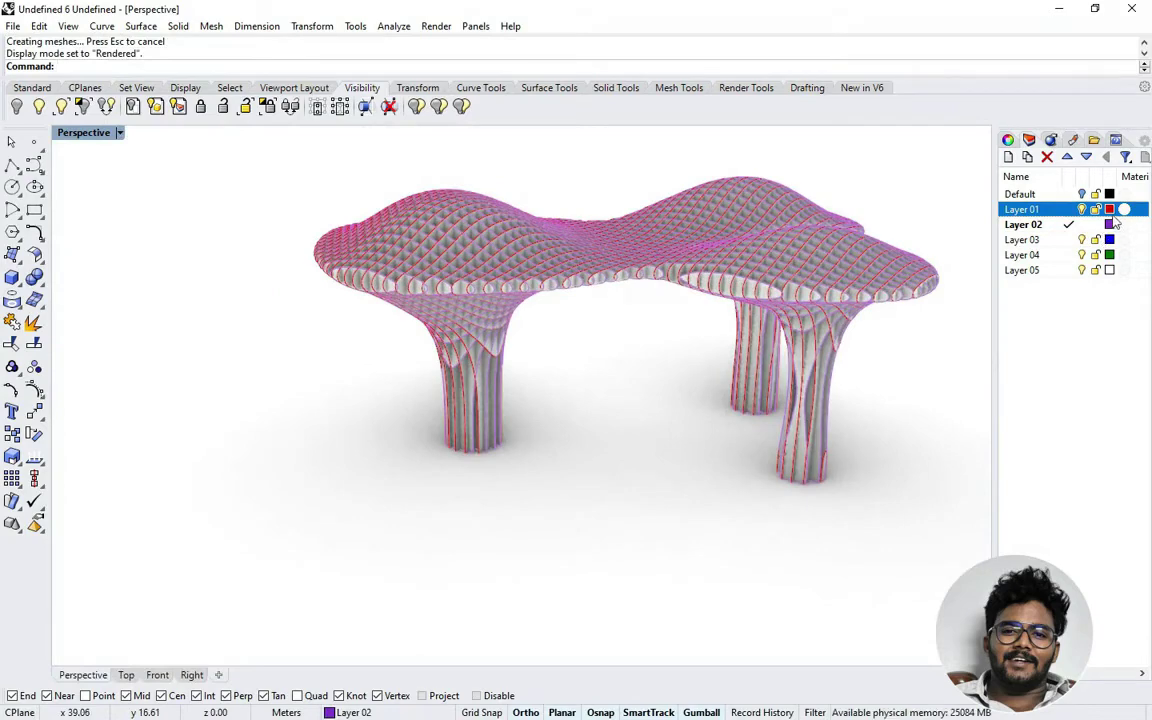
Step: Change the layer colors of Layer 01 and Layer 02 to black
left_click(1109, 209)
left_click_drag(660, 355, 661, 393)
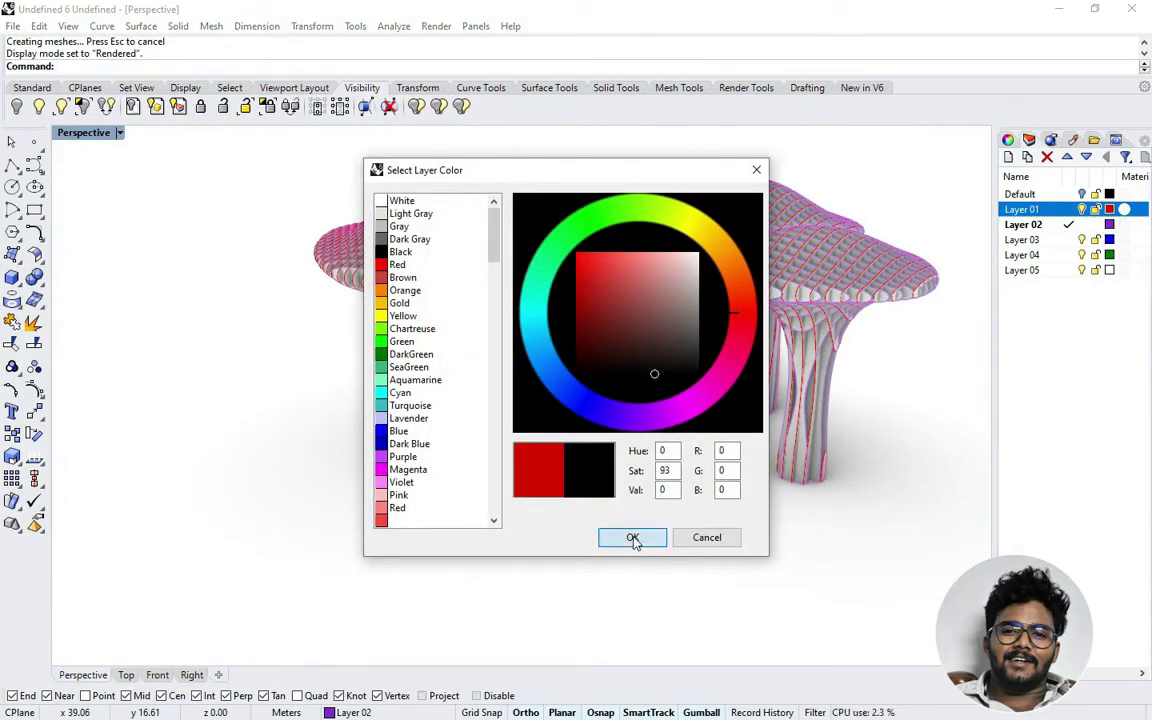
left_click(634, 540)
left_click(1109, 225)
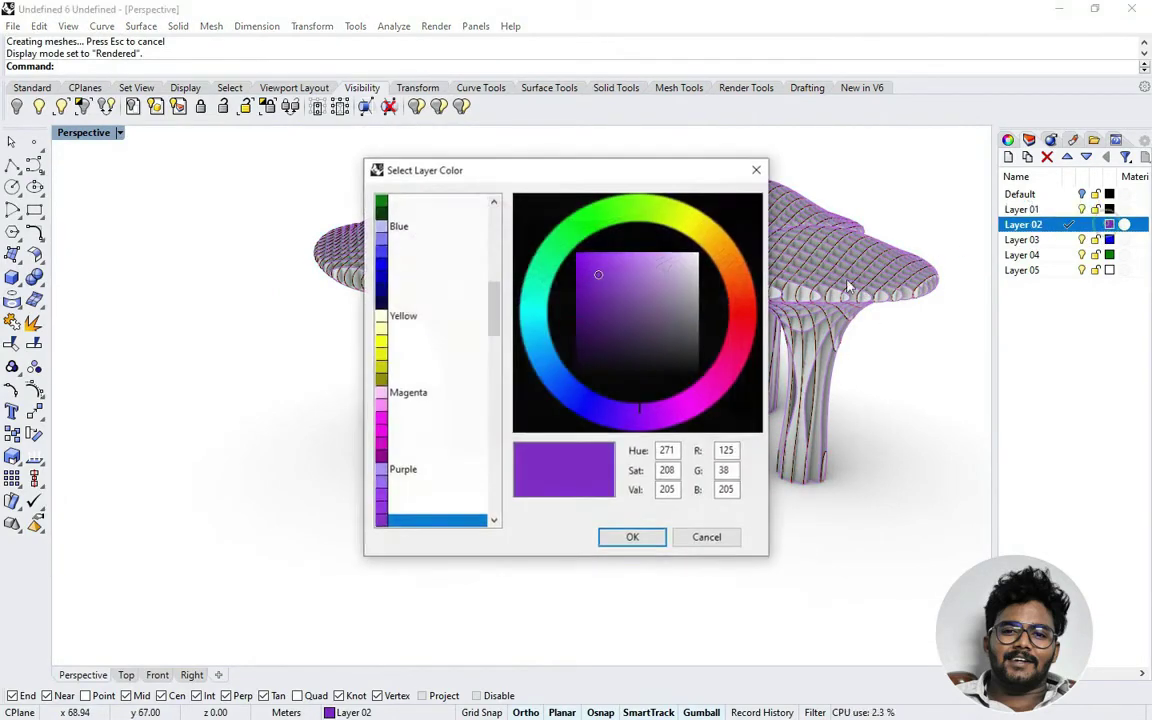
mouse_move(597, 265)
left_mouse_down()
mouse_move(635, 375)
mouse_move(625, 375)
left_mouse_up()
left_click(632, 536)
right_click_drag(640, 505, 720, 357)
scroll(797, 358, "up", 7)
scroll(776, 372, "down", 4)
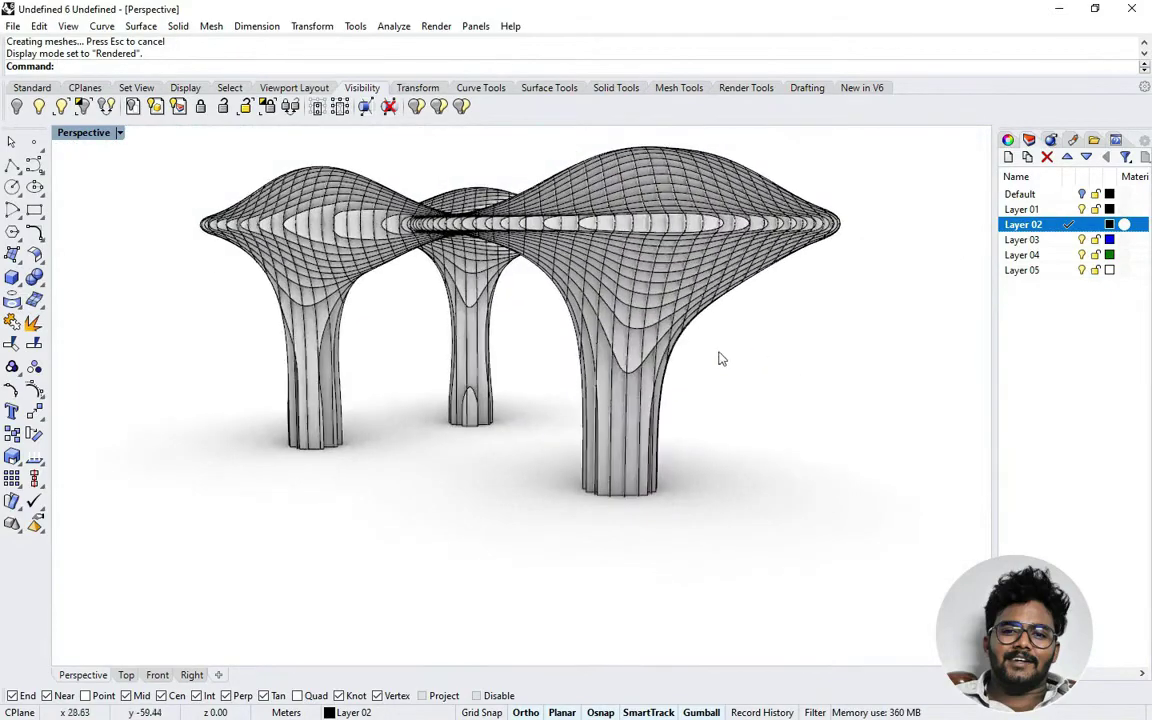
scroll(630, 368, "up", 2)
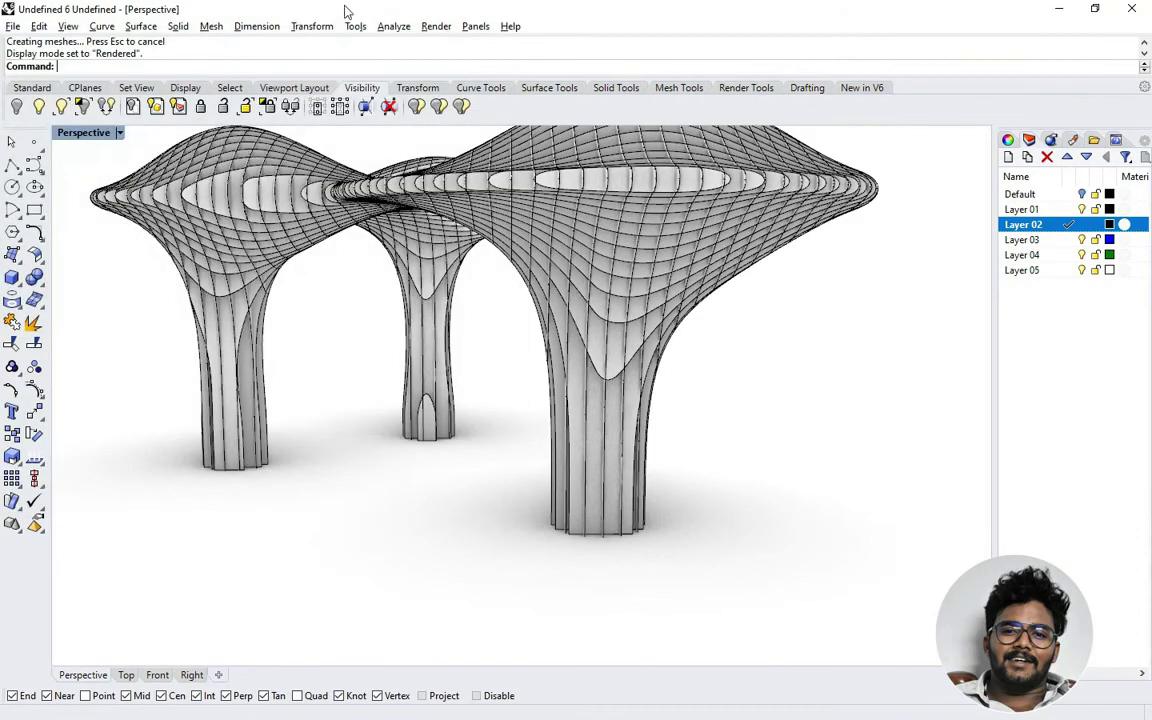
left_click(1059, 9)
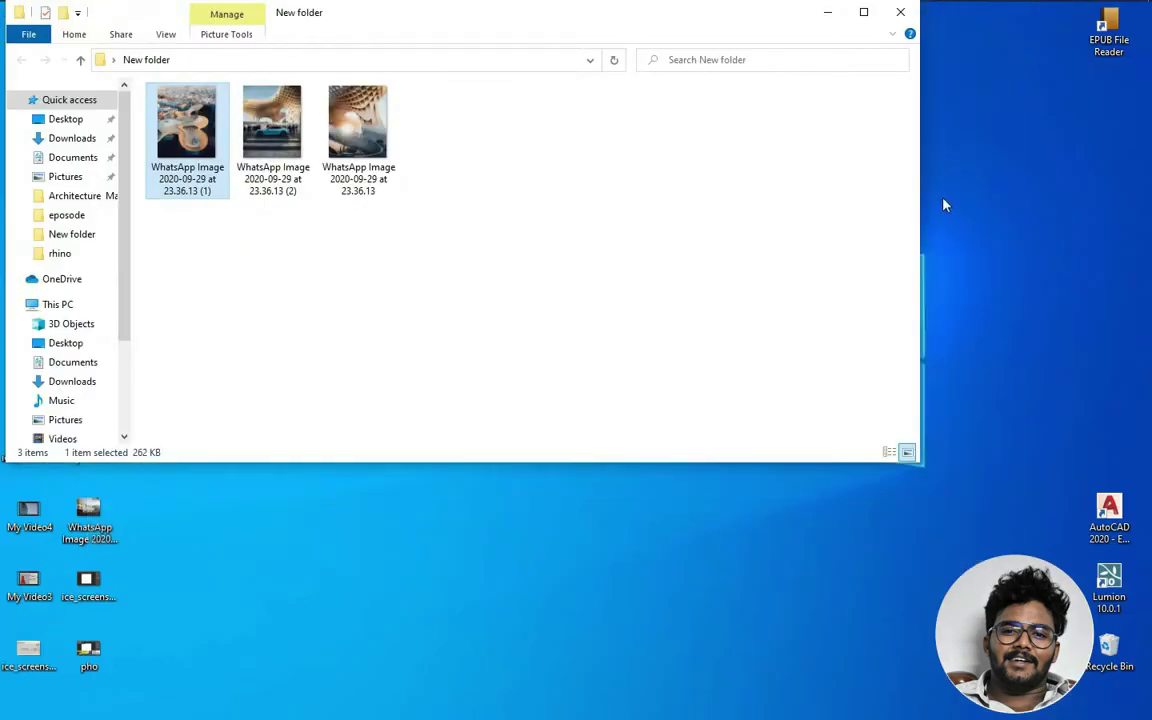
left_click(834, 18)
mouse_move(334, 10)
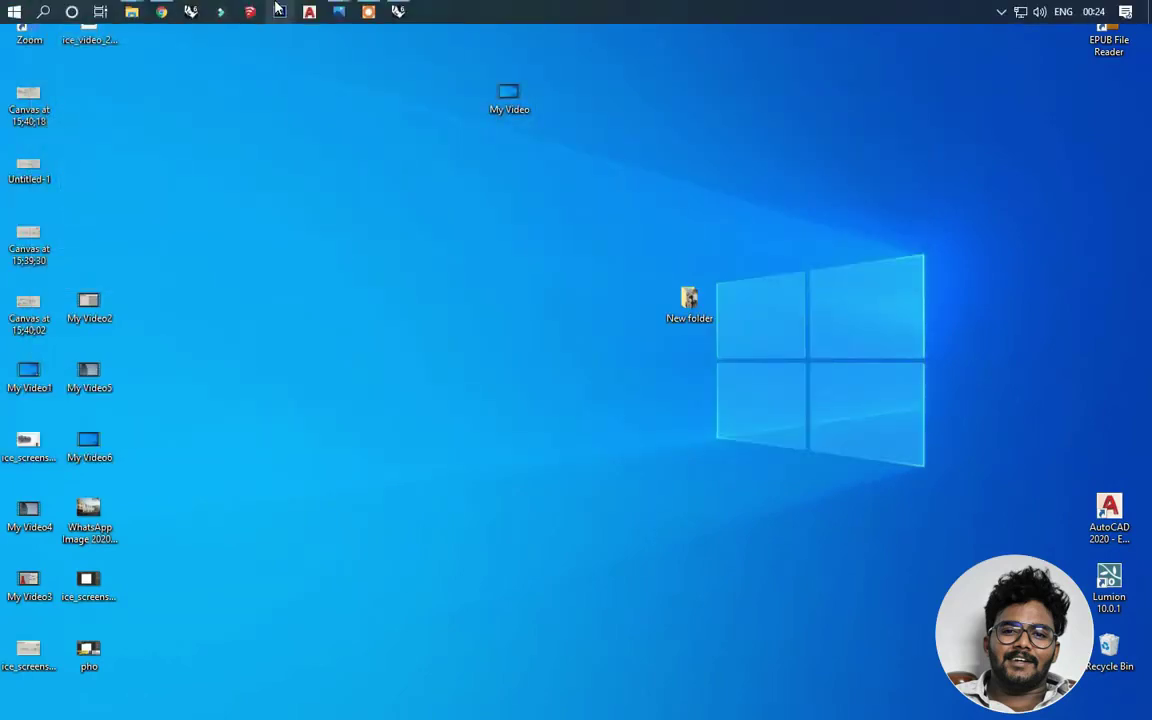
left_click(400, 12)
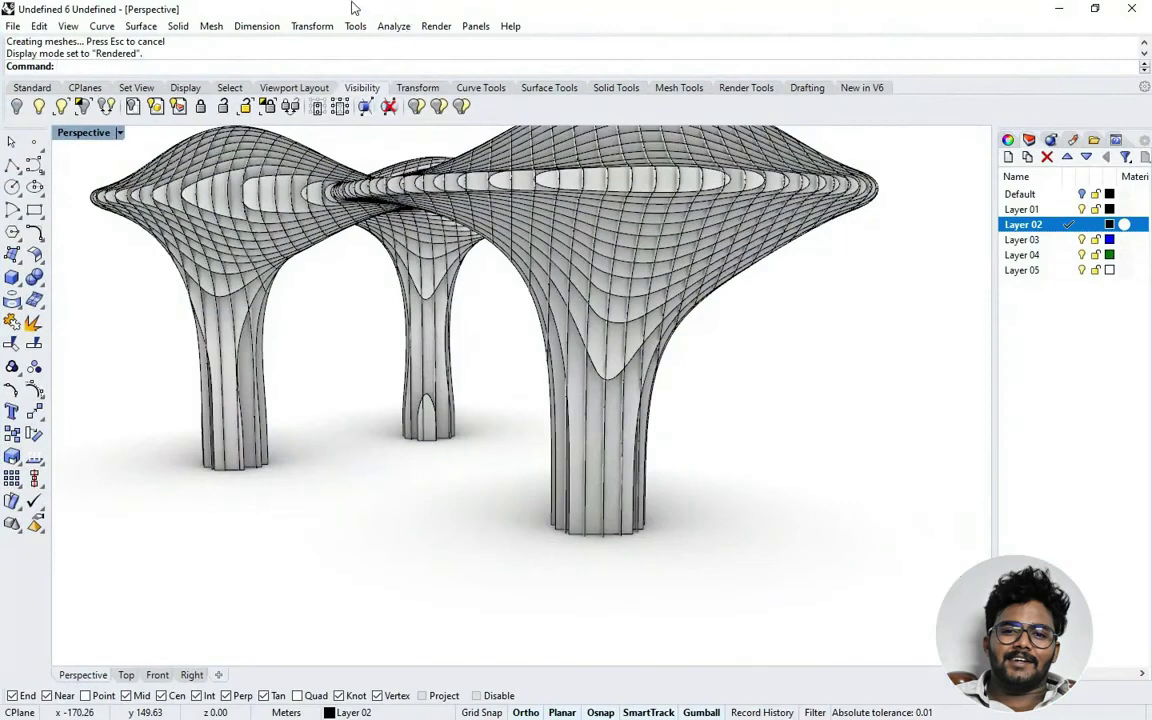
Step: Open the reference photo "WhatsApp Image 2020-09-29 at 23.36.13" from New folder in Photos
key("super")
mouse_move(139, 20)
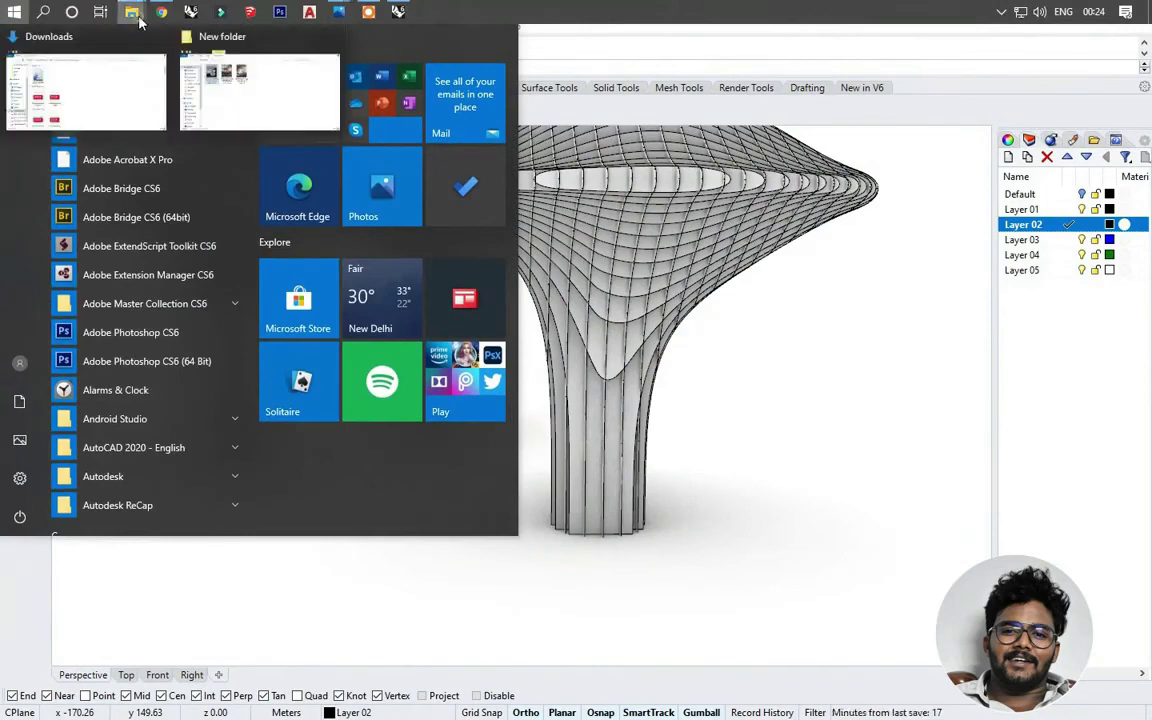
left_click(231, 95)
left_click(389, 147)
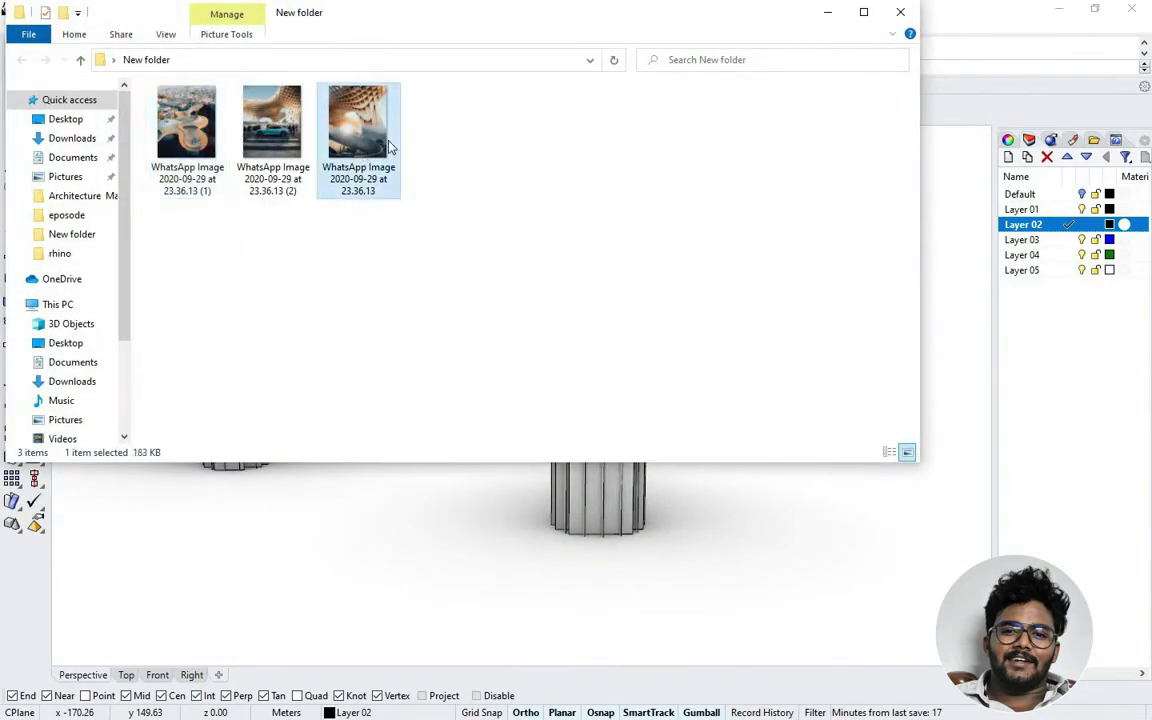
double_click(364, 140)
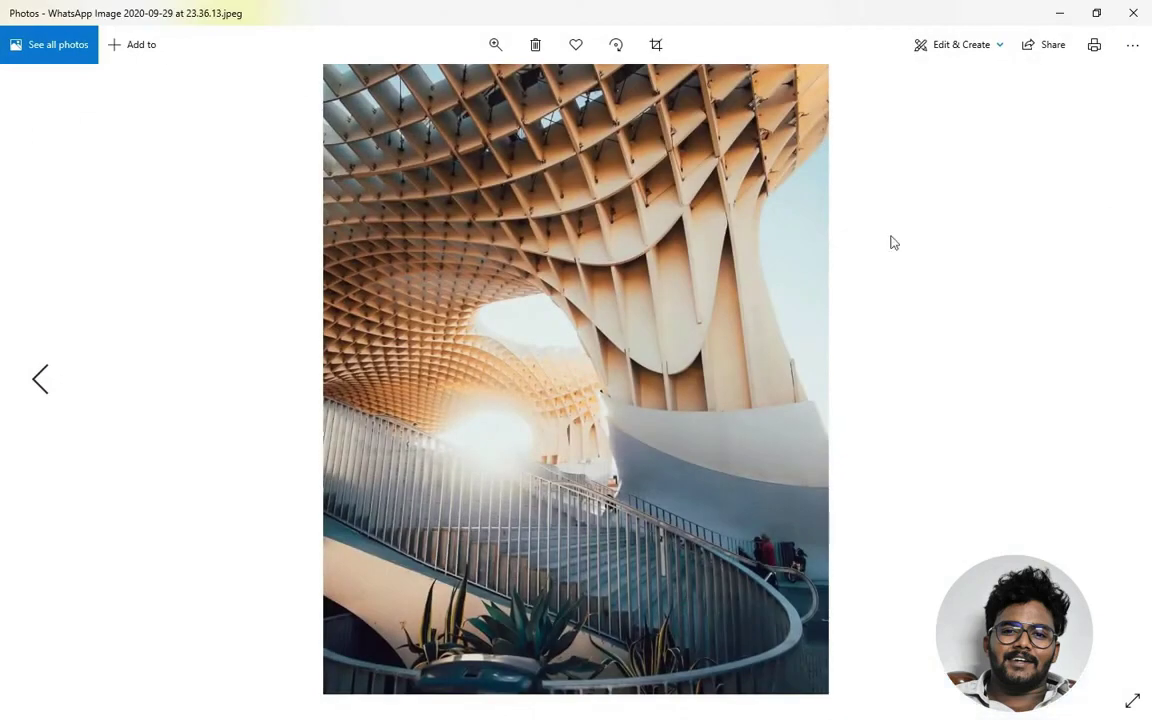
Step: Reduce the photo to a floating window over Rhino and compare its lattice and column shape with the modeled ribs
left_click(1097, 14)
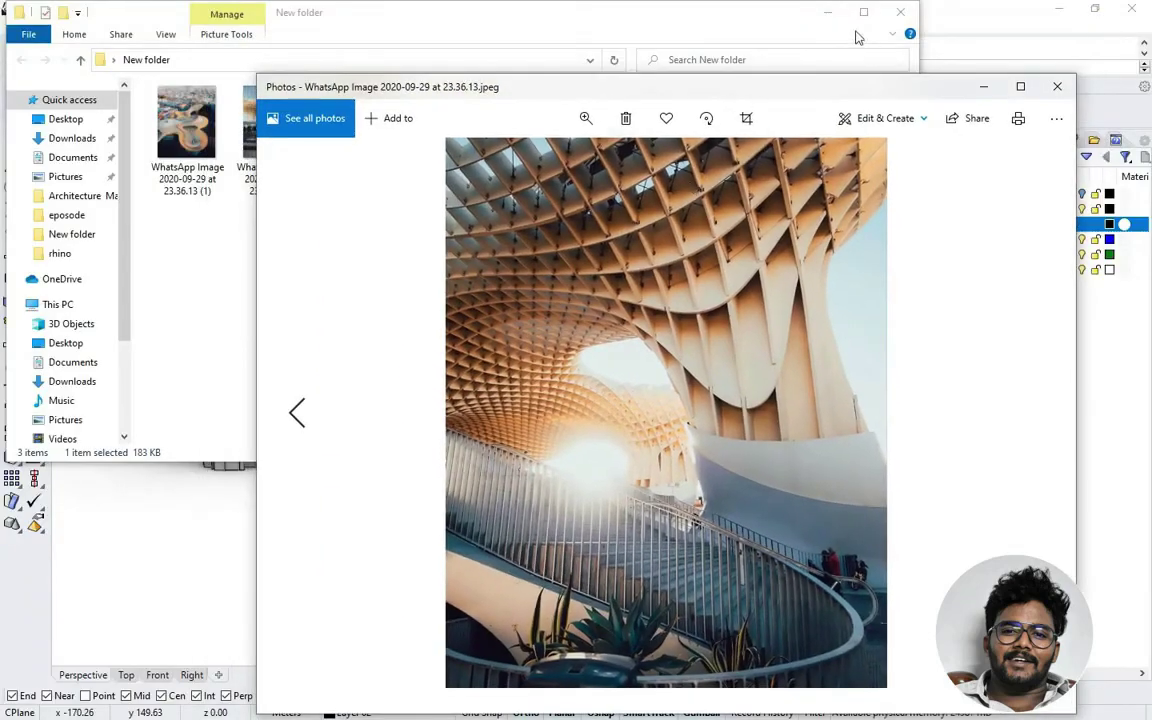
left_click(830, 13)
left_click_drag(795, 102, 902, 77)
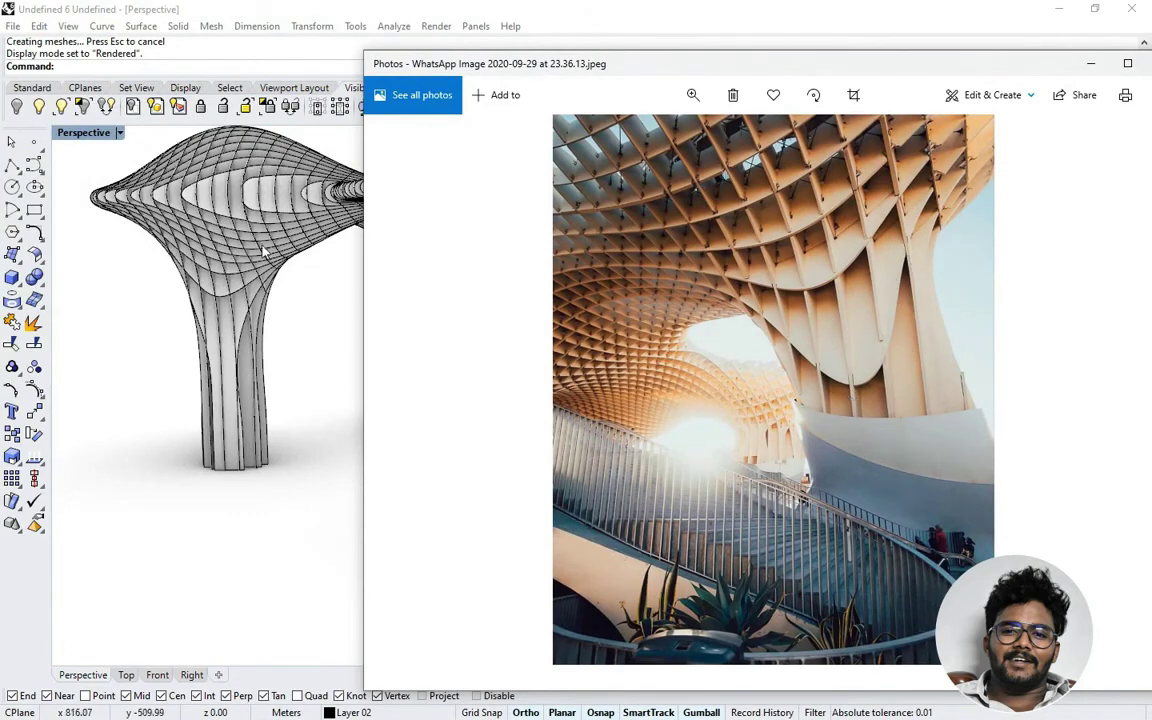
left_click_drag(868, 62, 792, 141)
left_click_drag(590, 388, 252, 93)
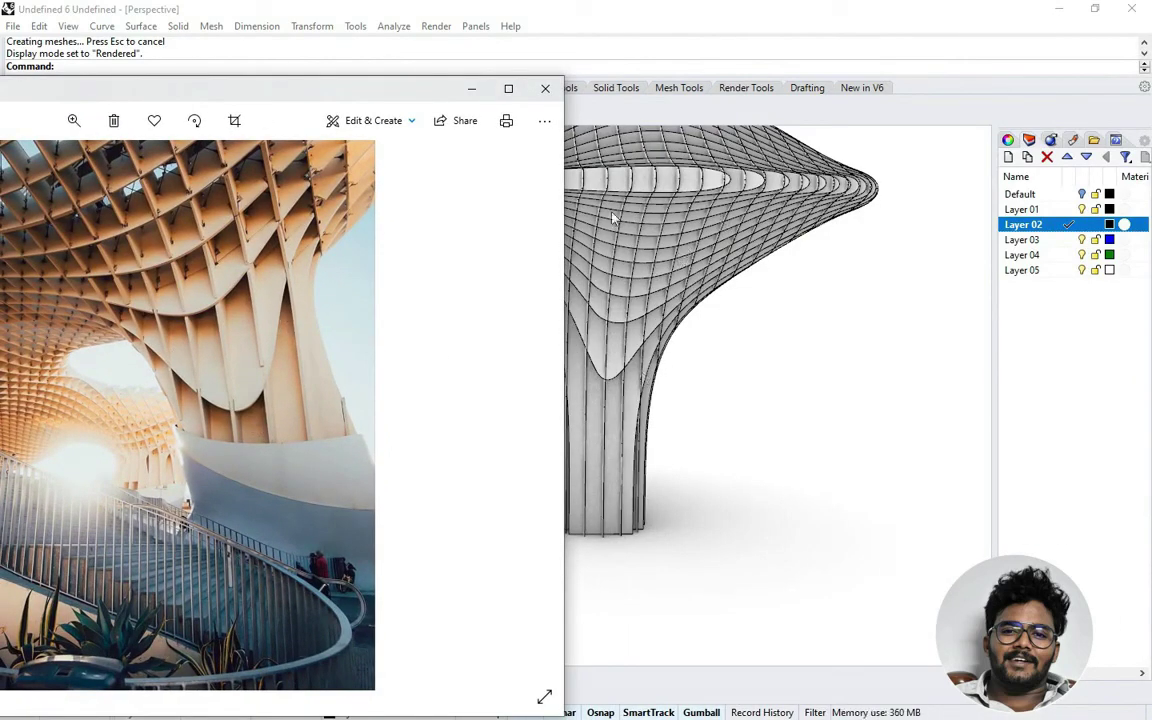
left_click_drag(272, 90, 475, 72)
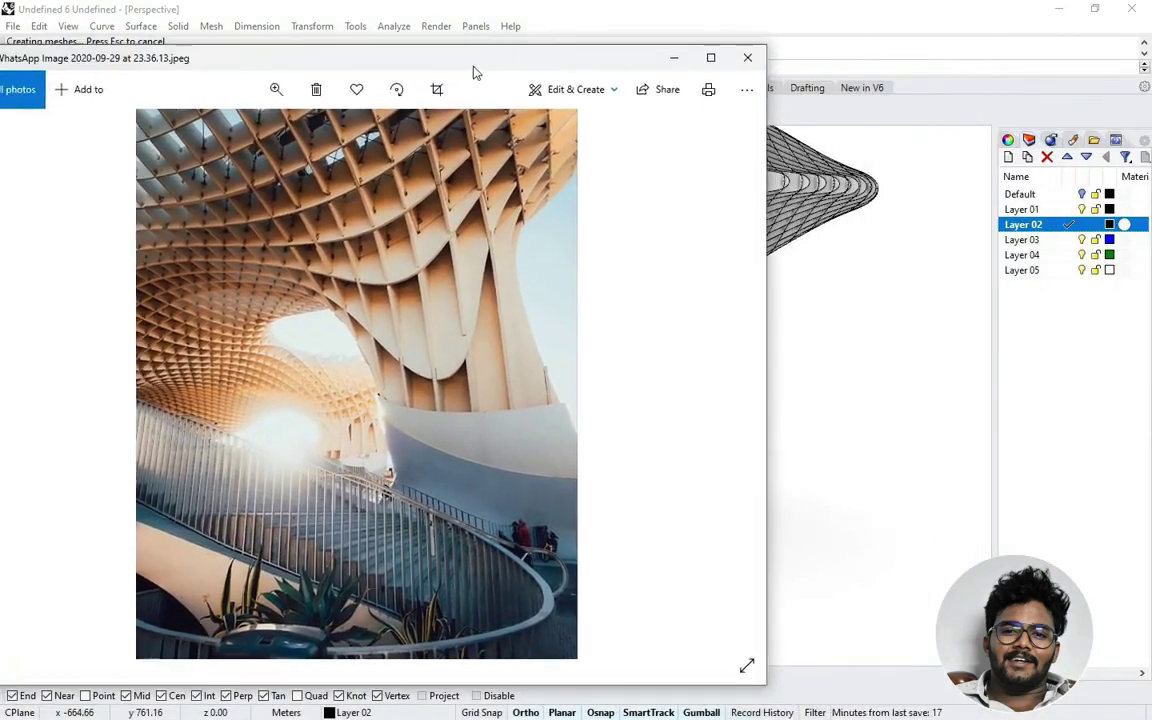
Step: Put the photo away and inspect the rendered rib lattice in Rhino from several sides at near ground level
left_click(676, 62)
right_click_drag(800, 283, 565, 307)
scroll(565, 307, "down", 4)
right_click_drag(723, 292, 585, 287)
right_click_drag(662, 354, 409, 303)
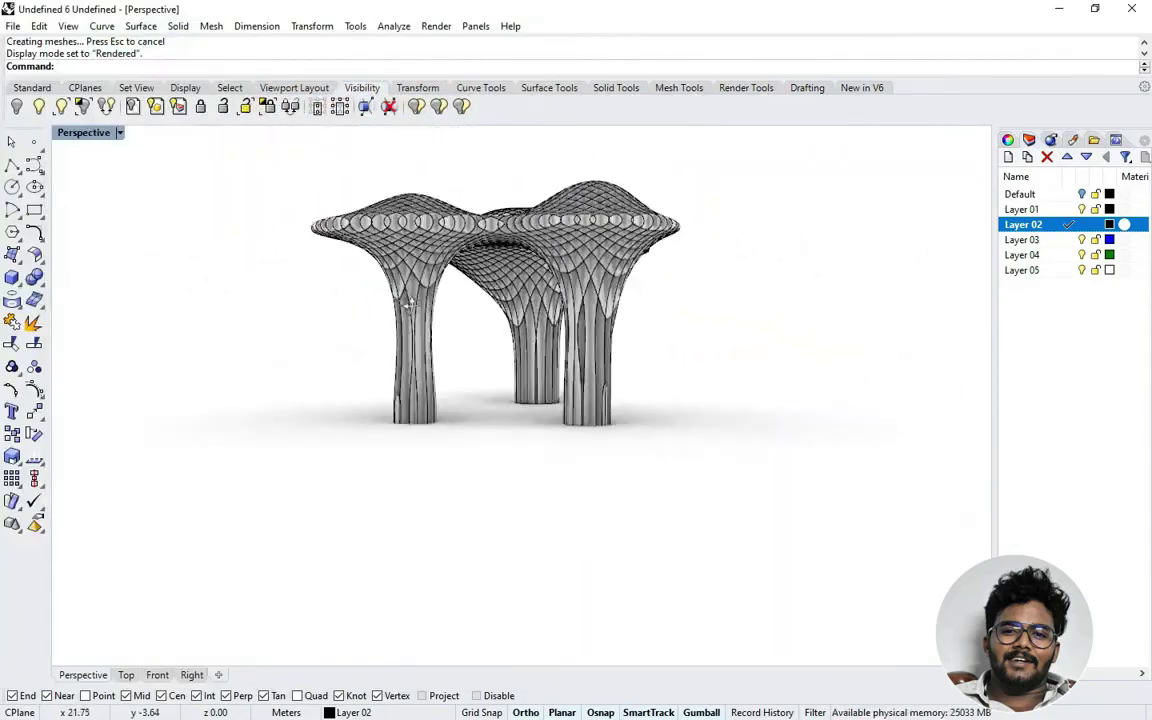
scroll(761, 285, "up", 4)
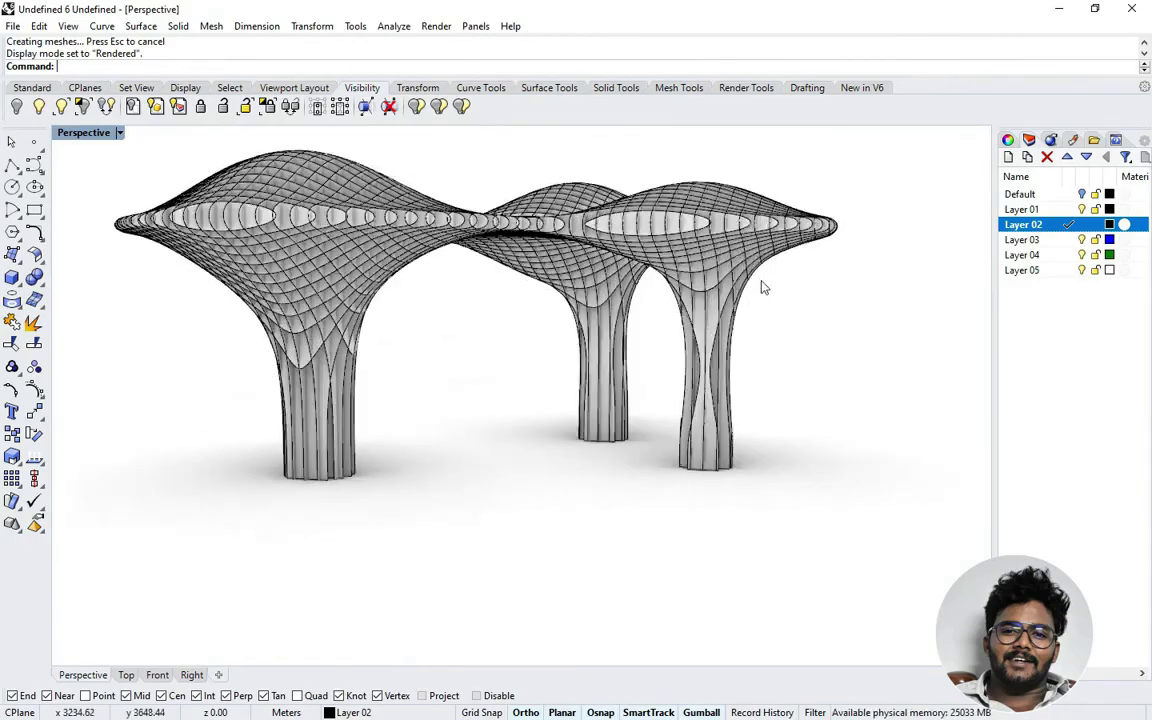